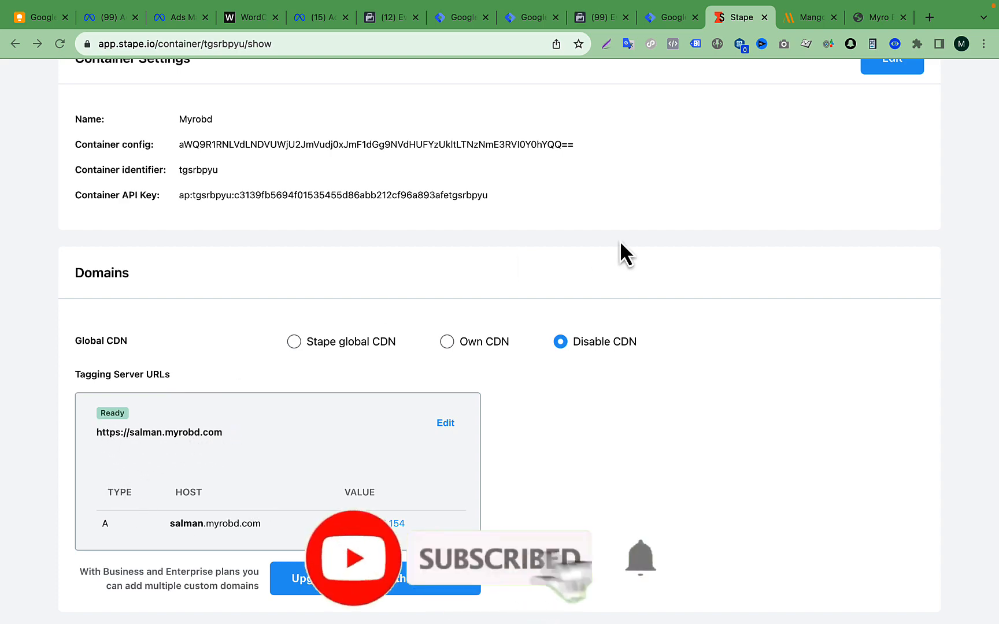
- Open the Mangooutfit container from the Stape dashboard and examine its tagging server URL and container settings
scroll(620, 241, "up", 10)
left_click(186, 102)
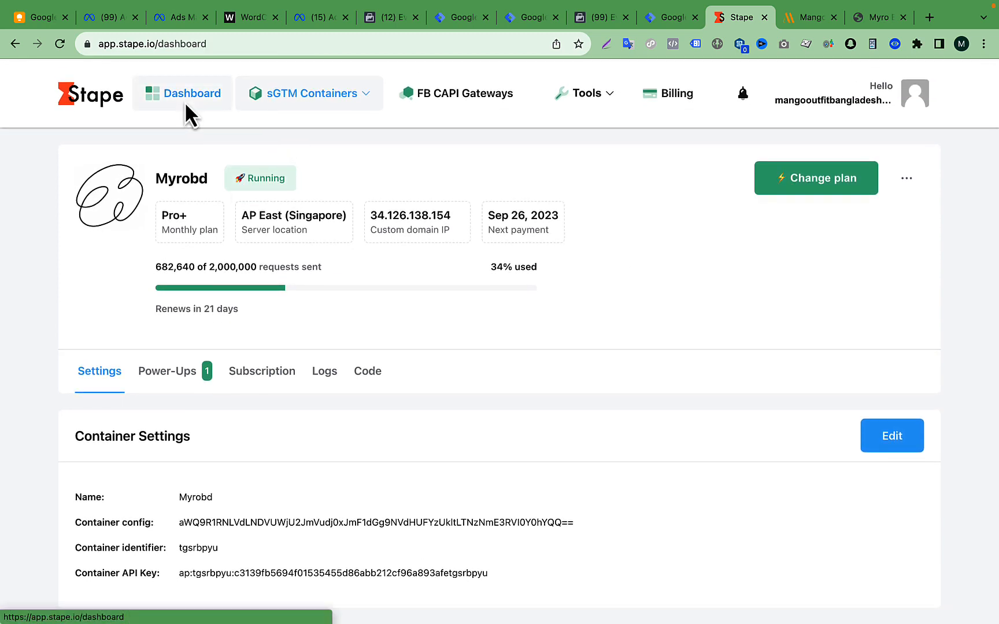
scroll(422, 286, "down", 5)
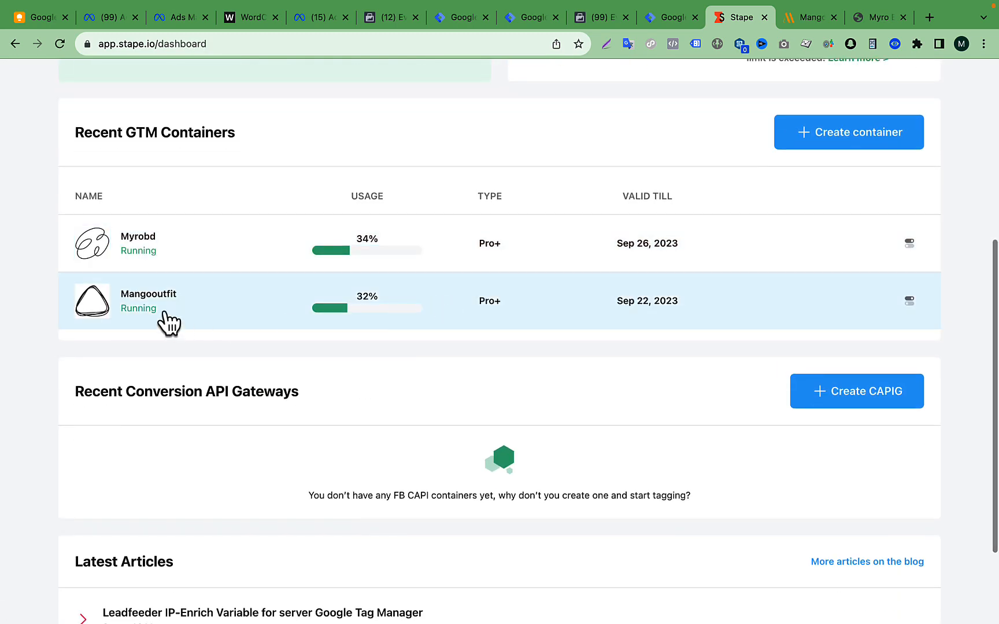
left_click(164, 313)
scroll(378, 356, "down", 5)
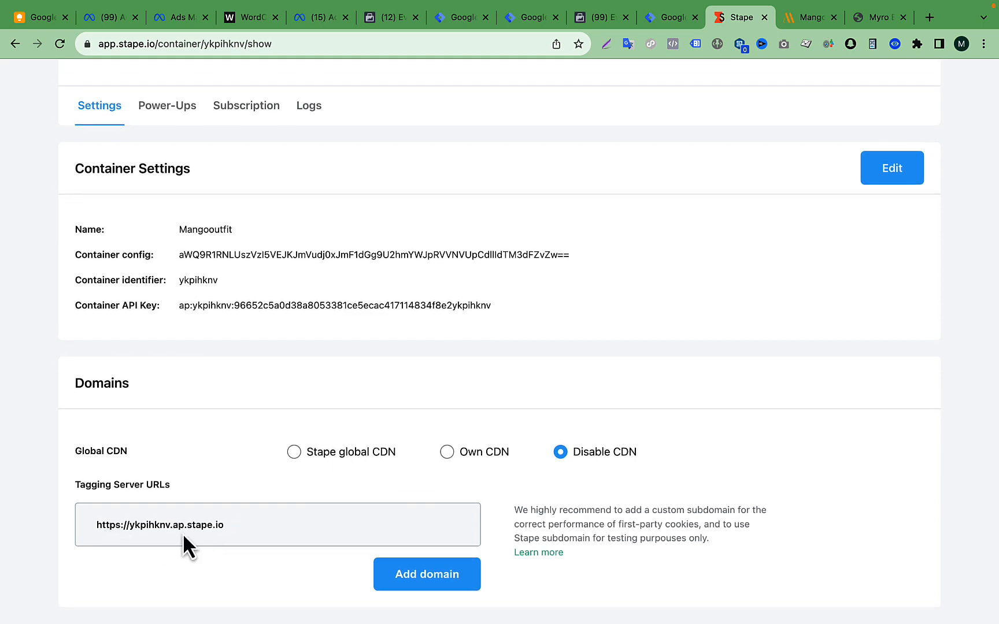
scroll(542, 260, "up", 5)
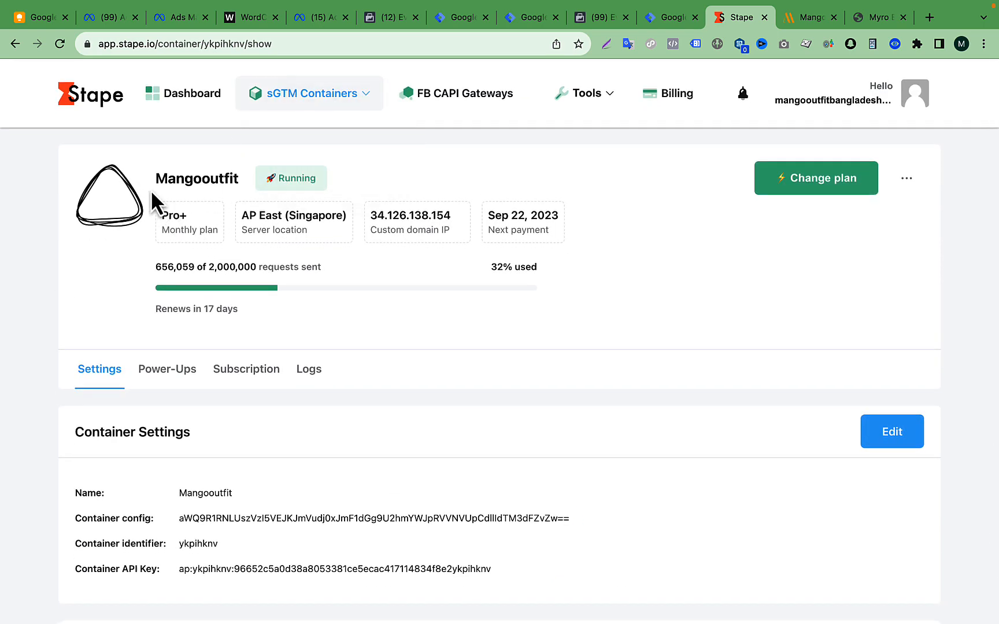
- View the mangooutfit.com and myrobd.com storefronts in turn
left_click(801, 18)
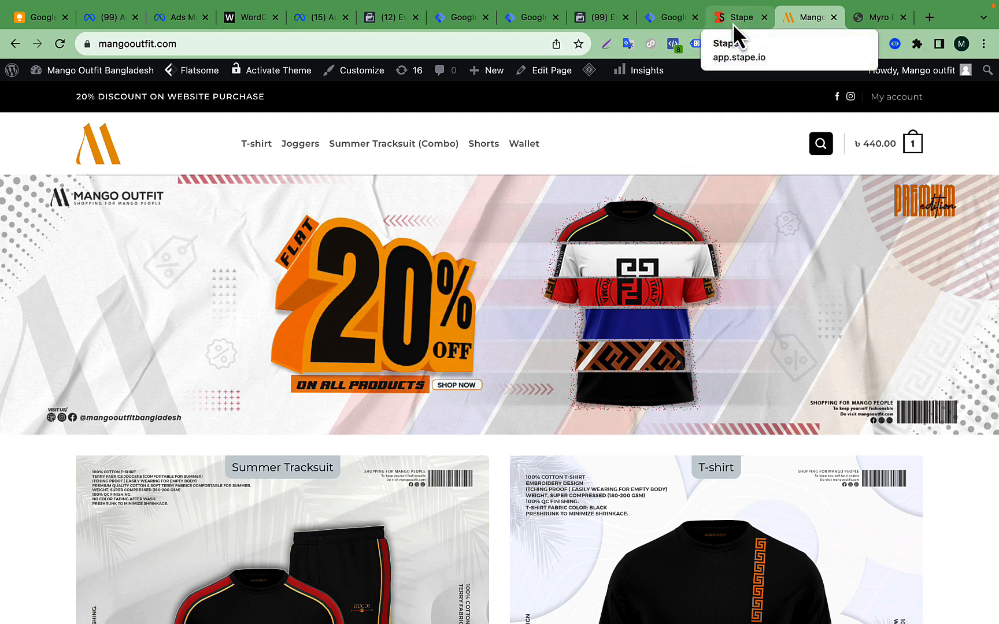
left_click(876, 21)
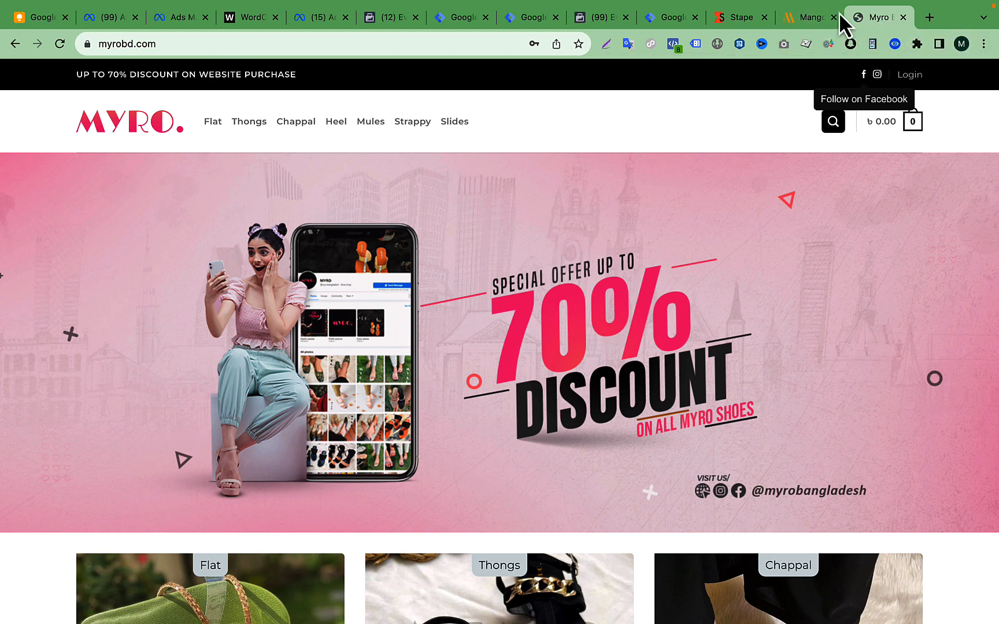
left_click(809, 16)
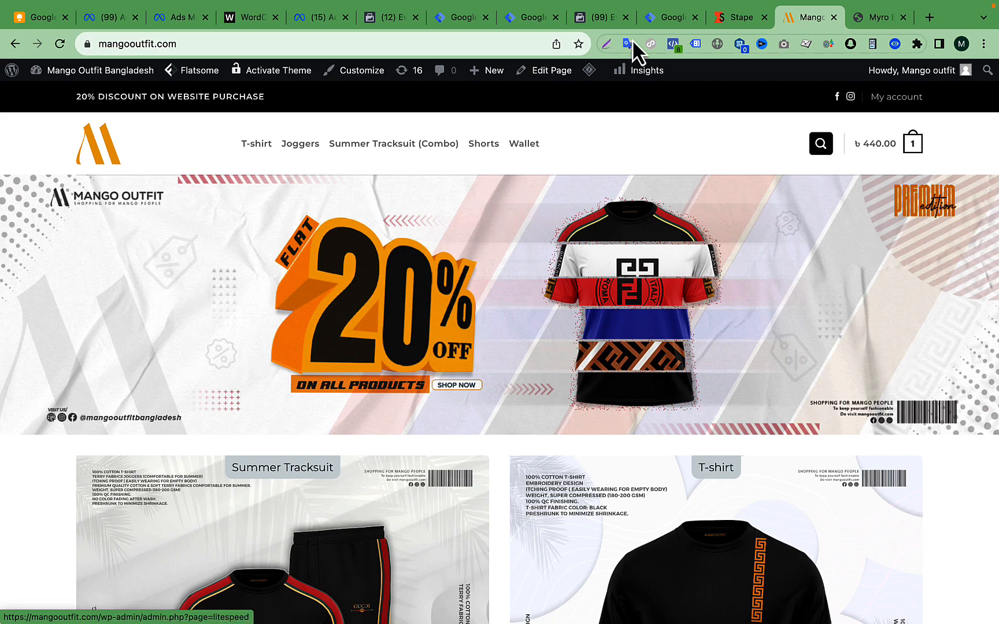
left_click(873, 18)
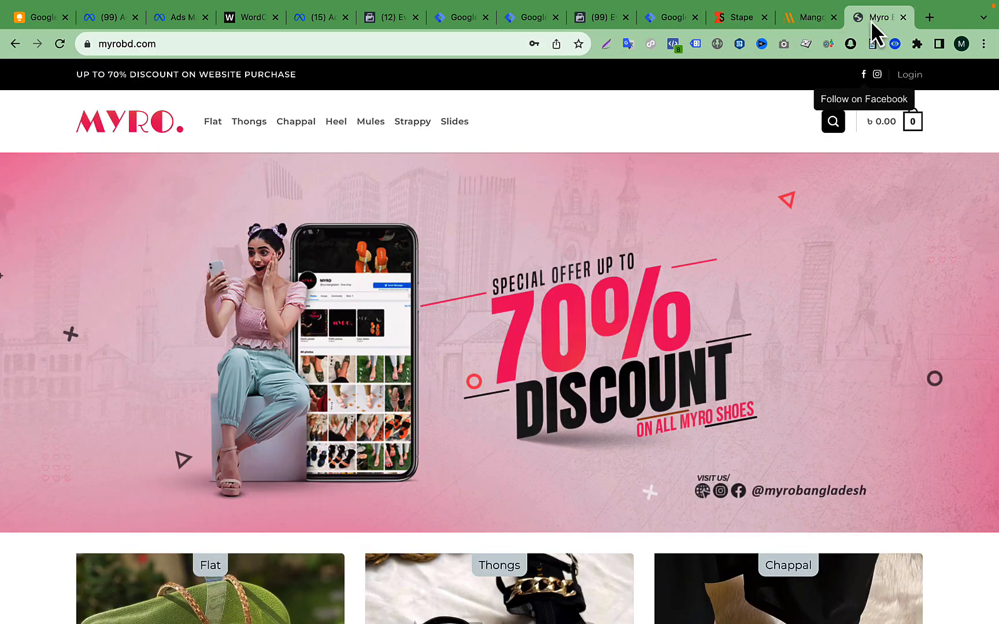
- Switch to the Chrome window that has the Ghostery extension and show mangooutfit.com
key("ctrl+Up")
left_click(627, 65)
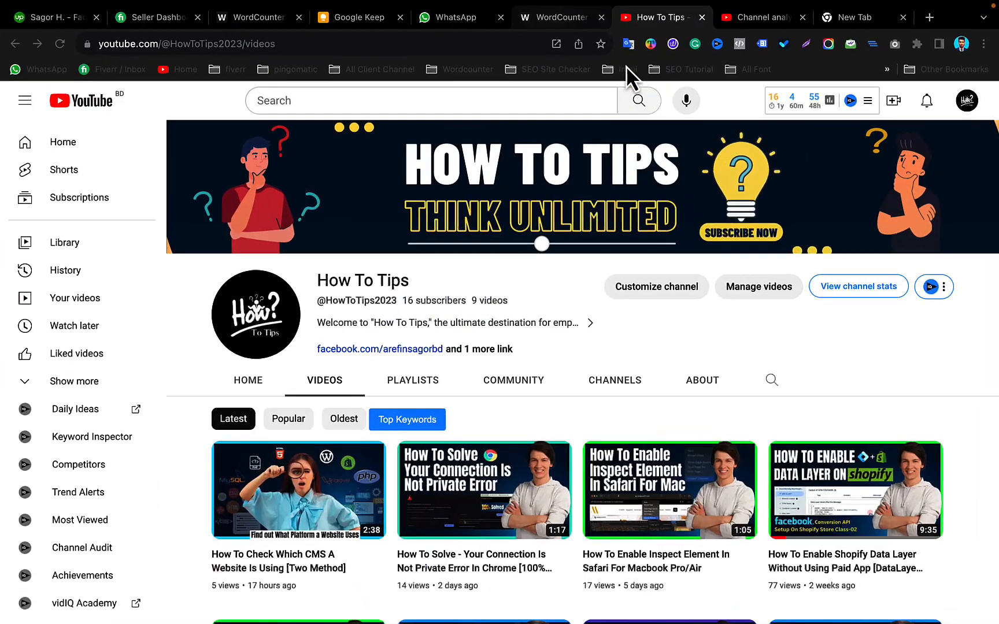
key("ctrl+Up")
left_click(497, 47)
key("ctrl+Up")
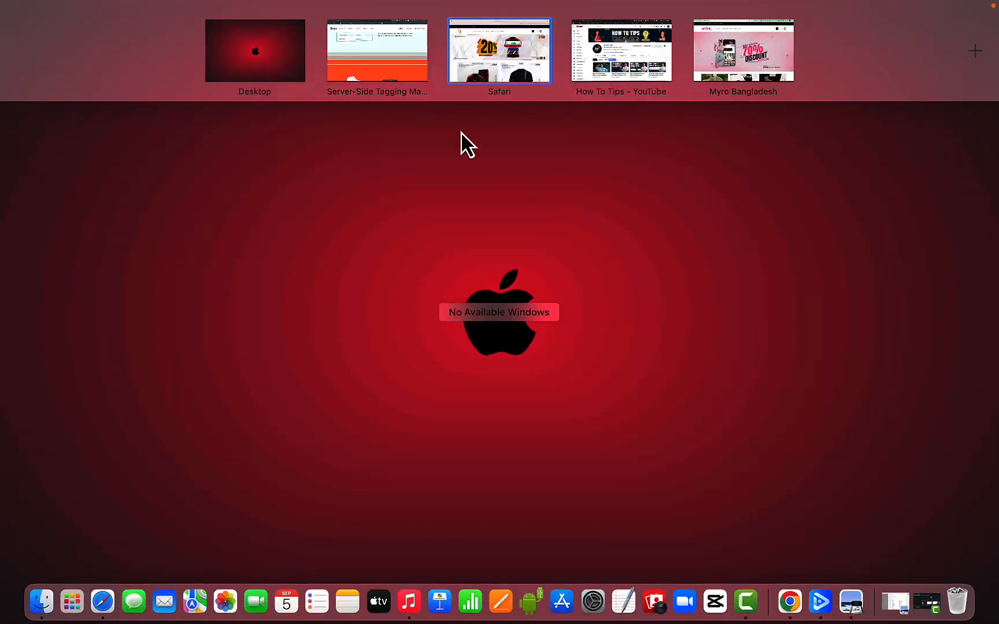
left_click(367, 62)
left_click(790, 19)
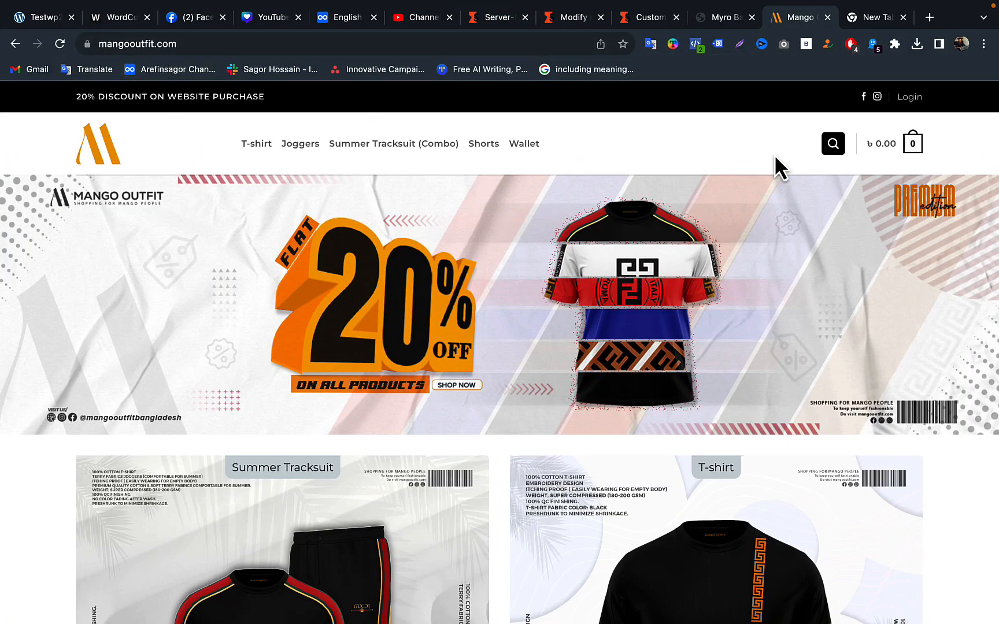
- Examine Ghostery's detailed tracker list for mangooutfit.com, including the analytics, essential and unidentified categories
left_click(872, 44)
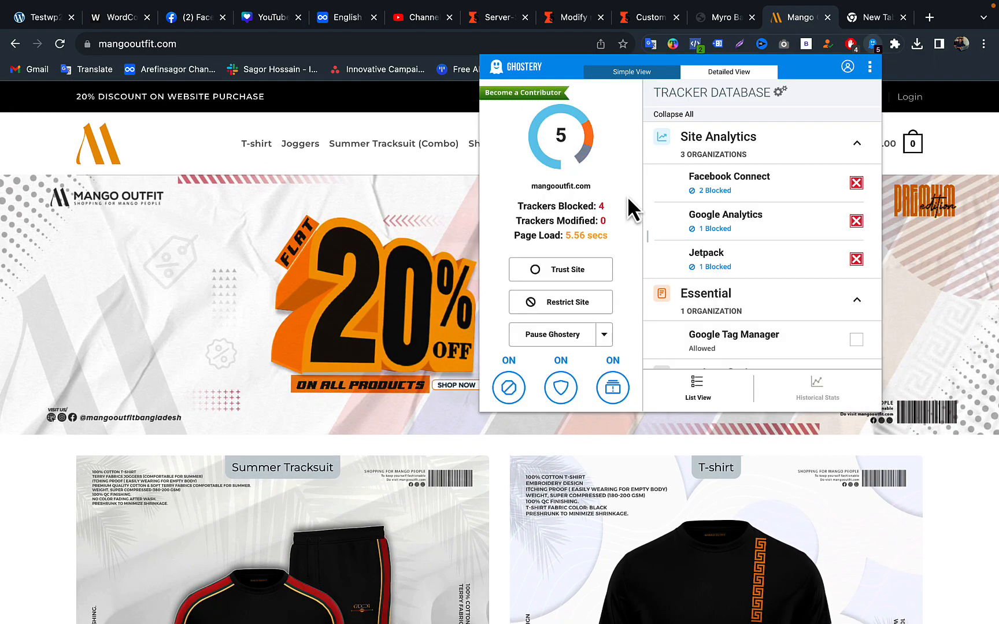
scroll(754, 225, "down", 2)
scroll(746, 227, "up", 2)
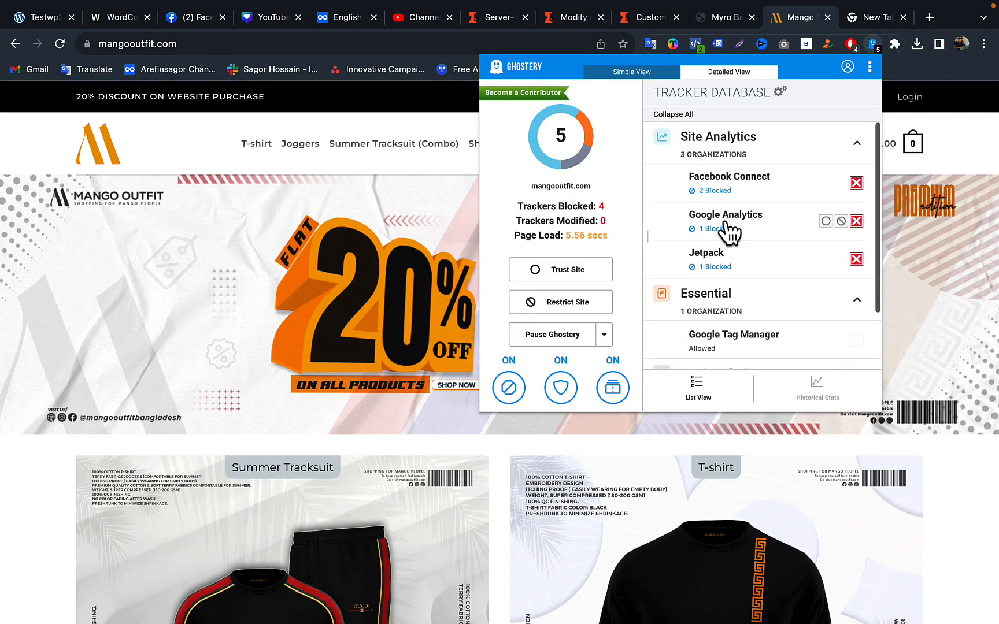
scroll(754, 264, "down", 1)
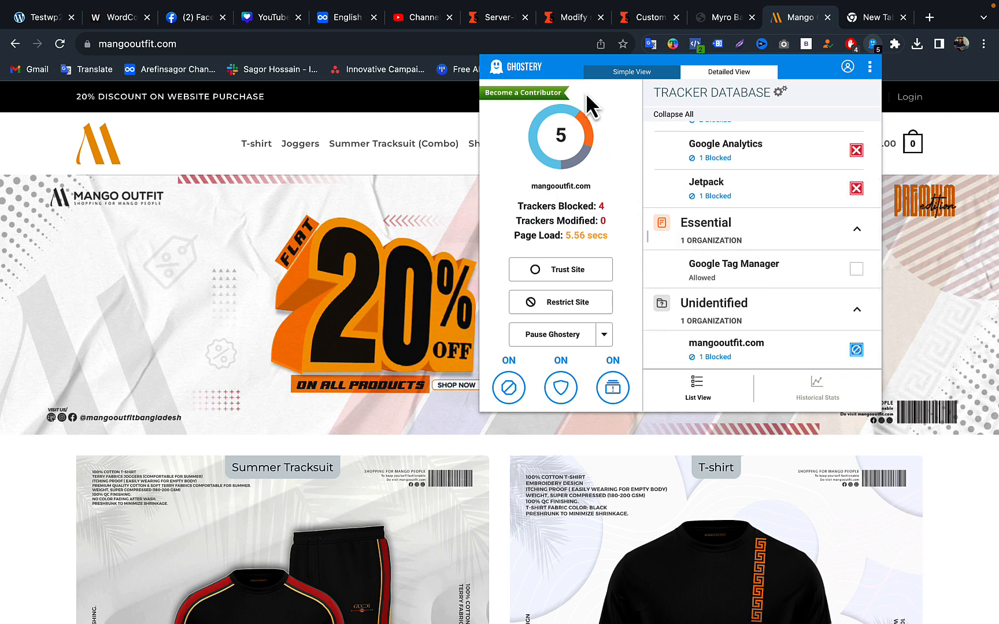
mouse_move(682, 270)
- Compare Ghostery's tracker results for myrobd.com with those for mangooutfit.com
left_click(726, 22)
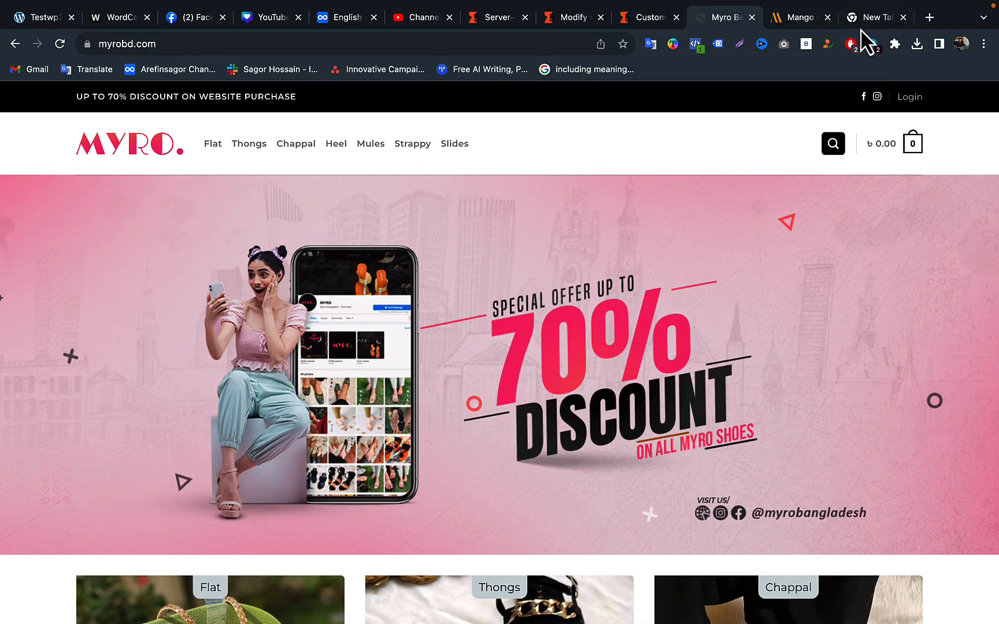
left_click(873, 44)
left_click(790, 18)
left_click(873, 45)
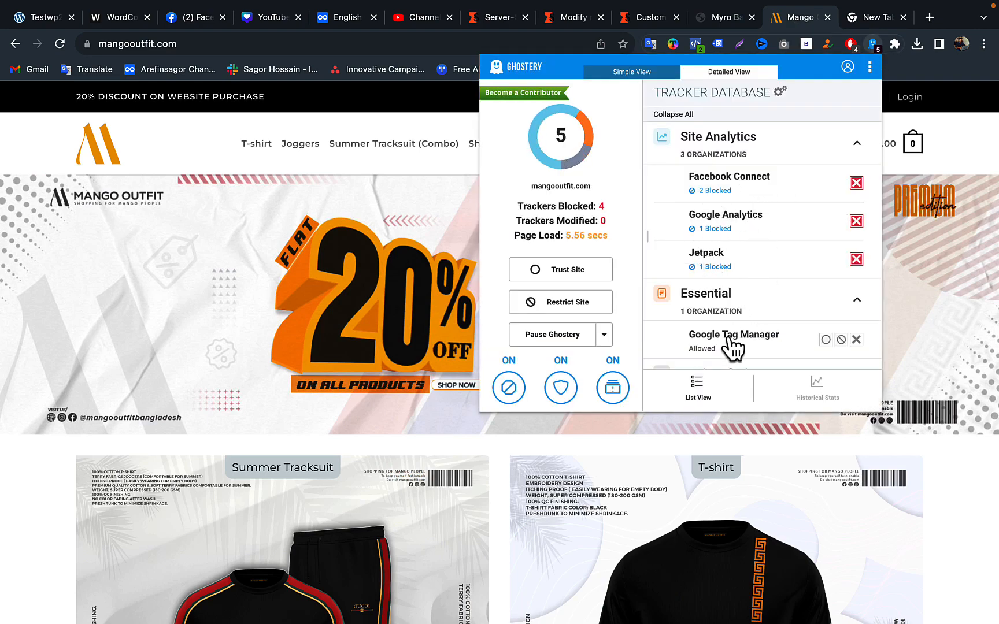
left_click(965, 135)
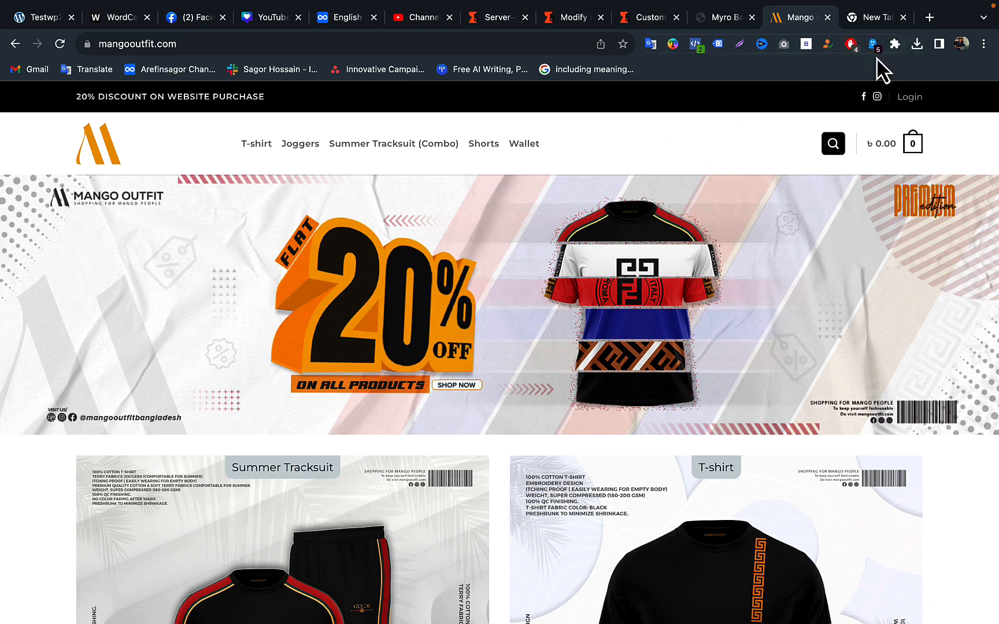
left_click(874, 44)
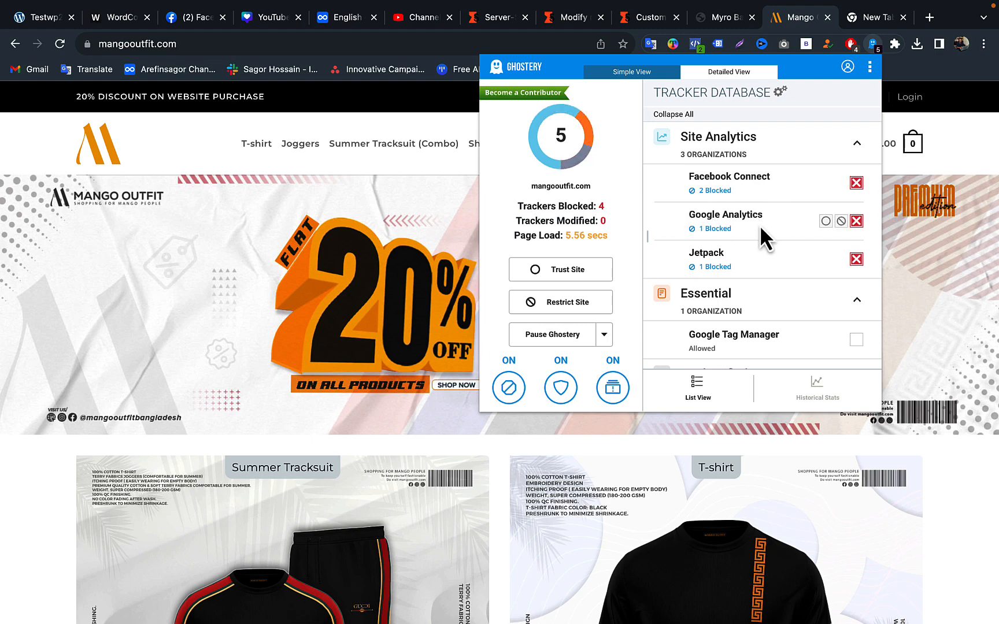
left_click(959, 144)
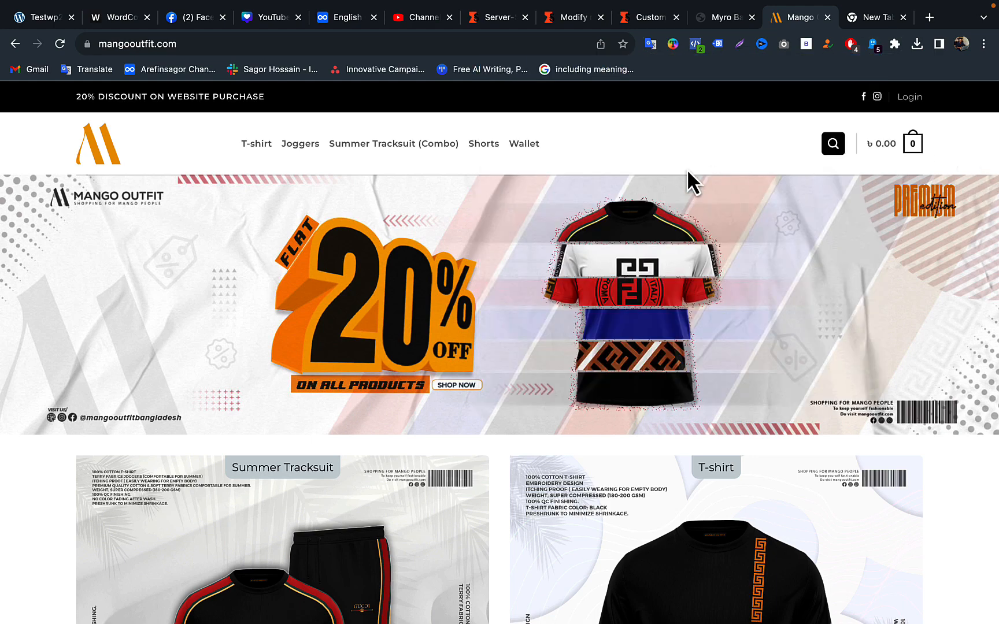
- Switch to Safari and inspect the list of trackers on myrobd.com in the privacy report
key("ctrl+Up")
left_click(523, 43)
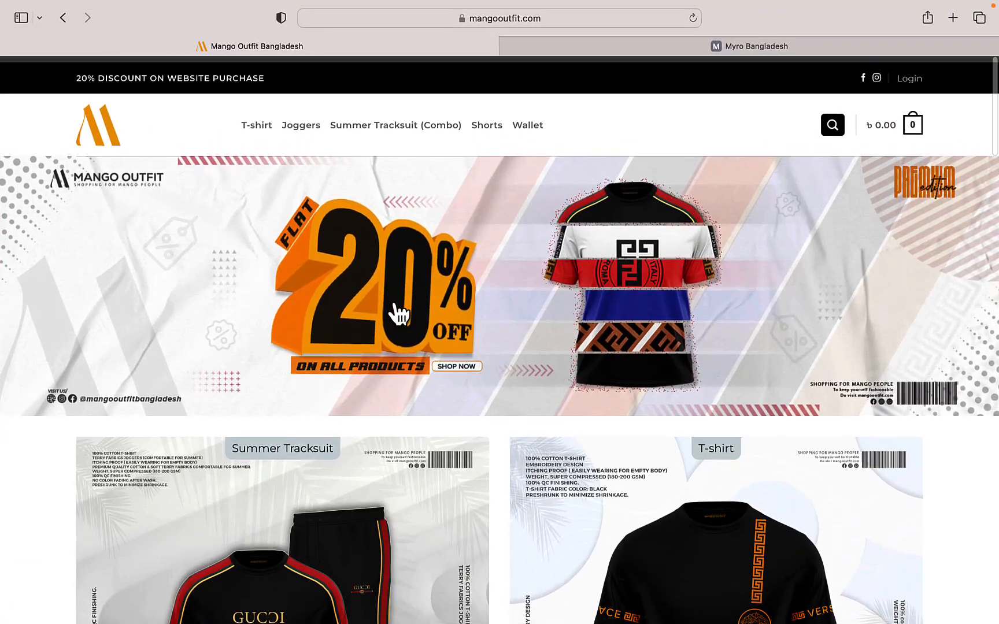
left_click(746, 47)
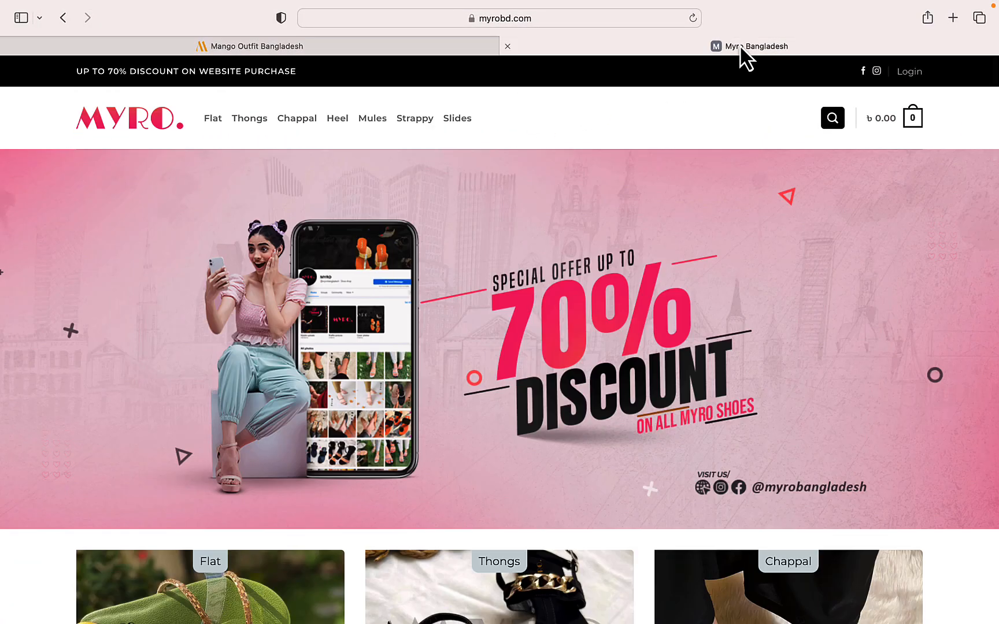
left_click(281, 18)
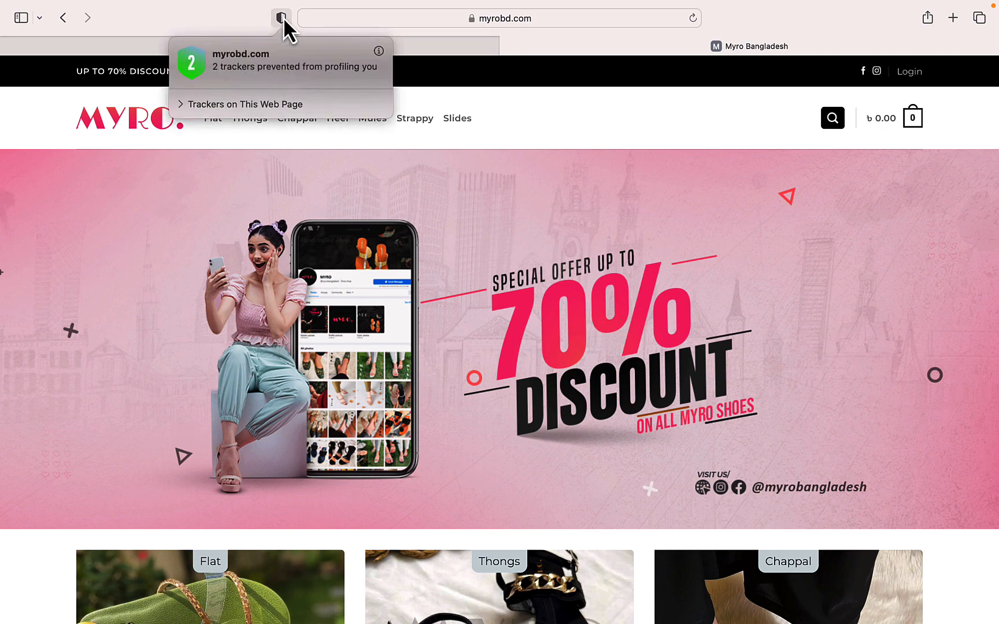
left_click(191, 105)
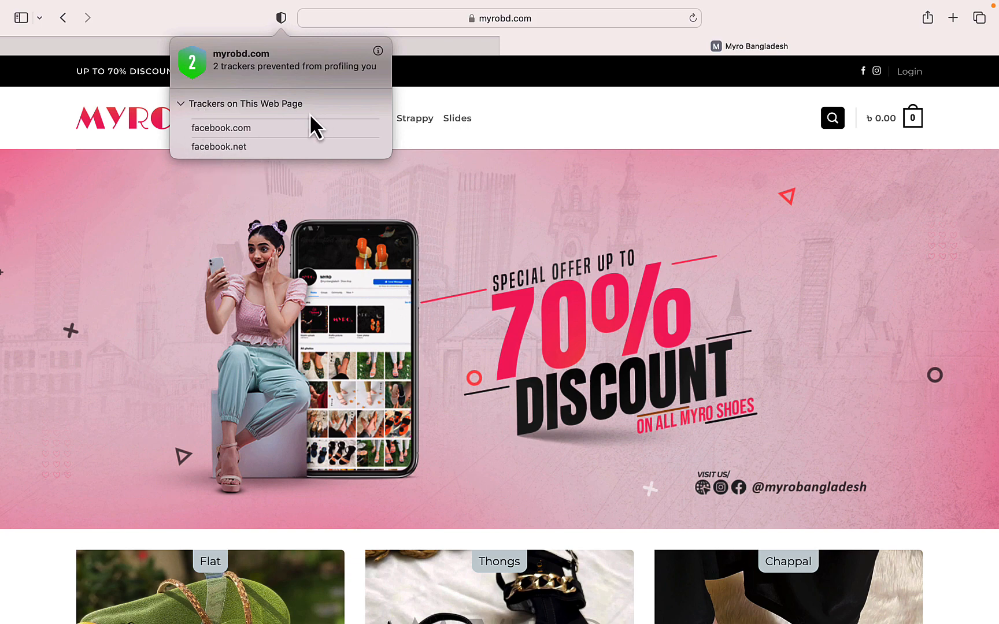
left_click(664, 88)
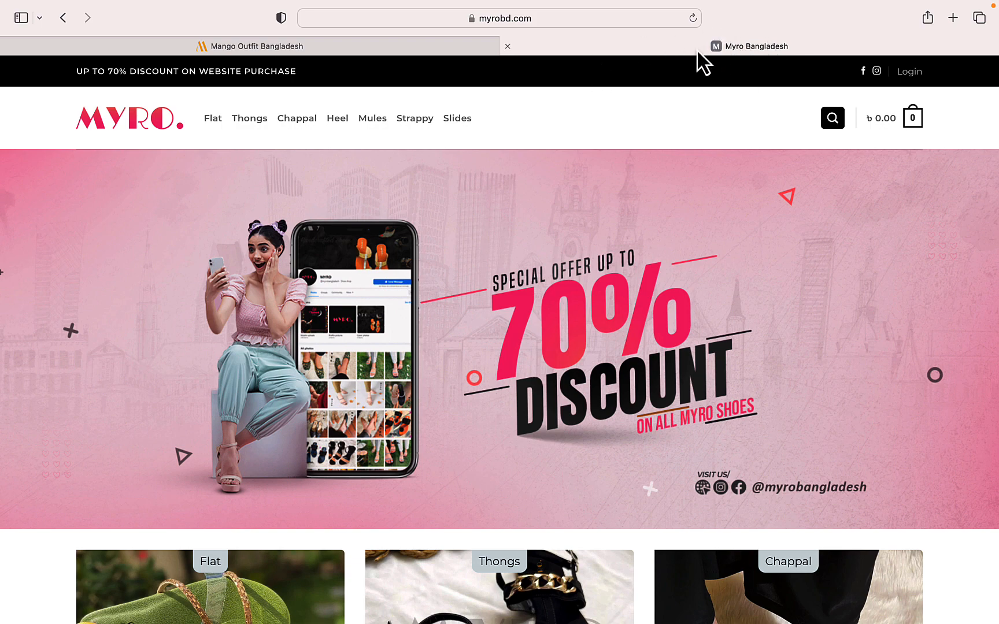
- Inspect the list of trackers on mangooutfit.com in Safari's privacy report
left_click(302, 57)
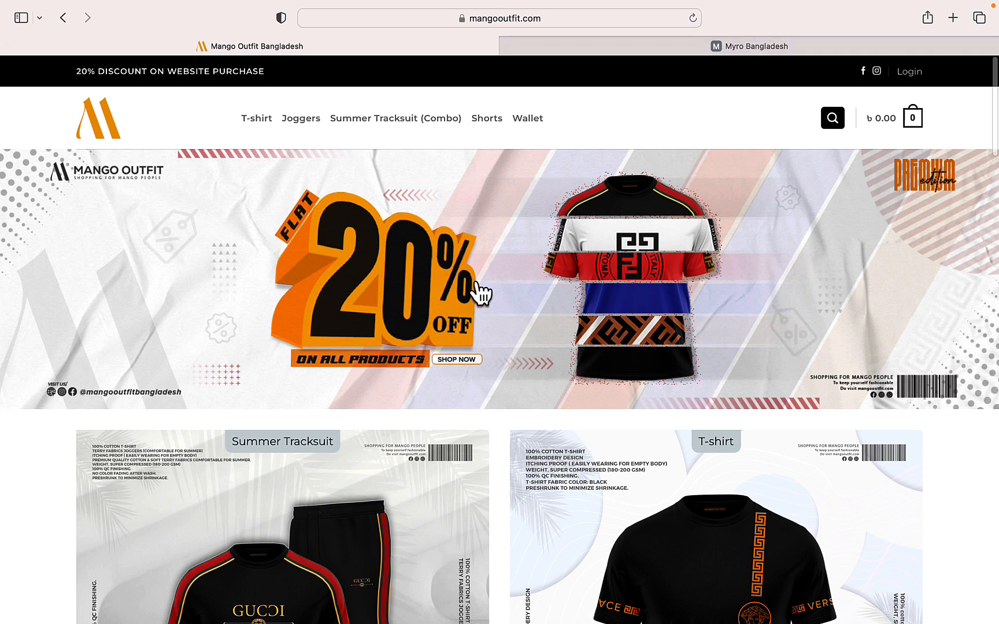
left_click(280, 17)
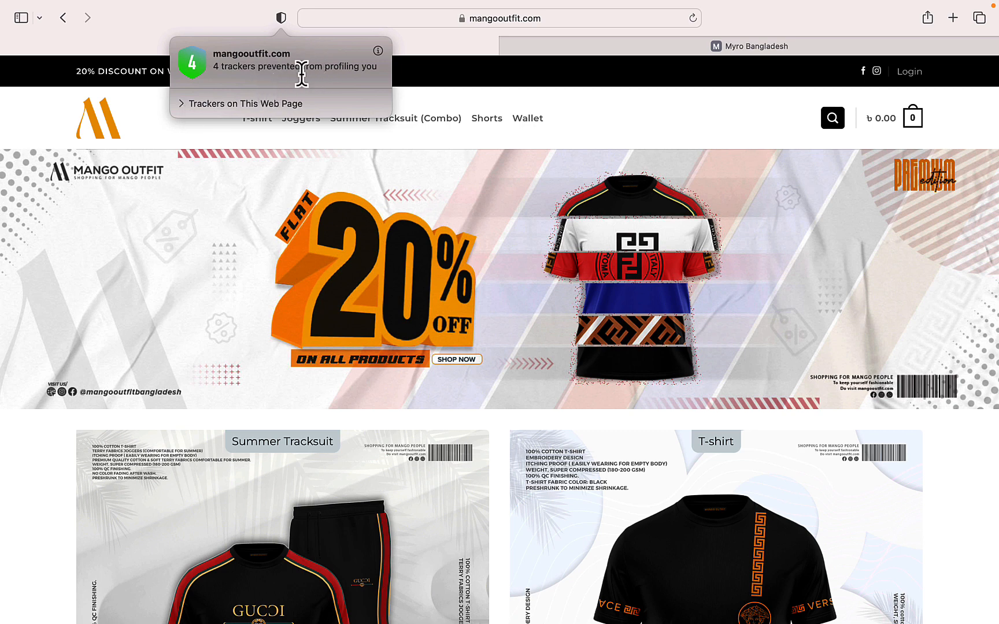
left_click(181, 103)
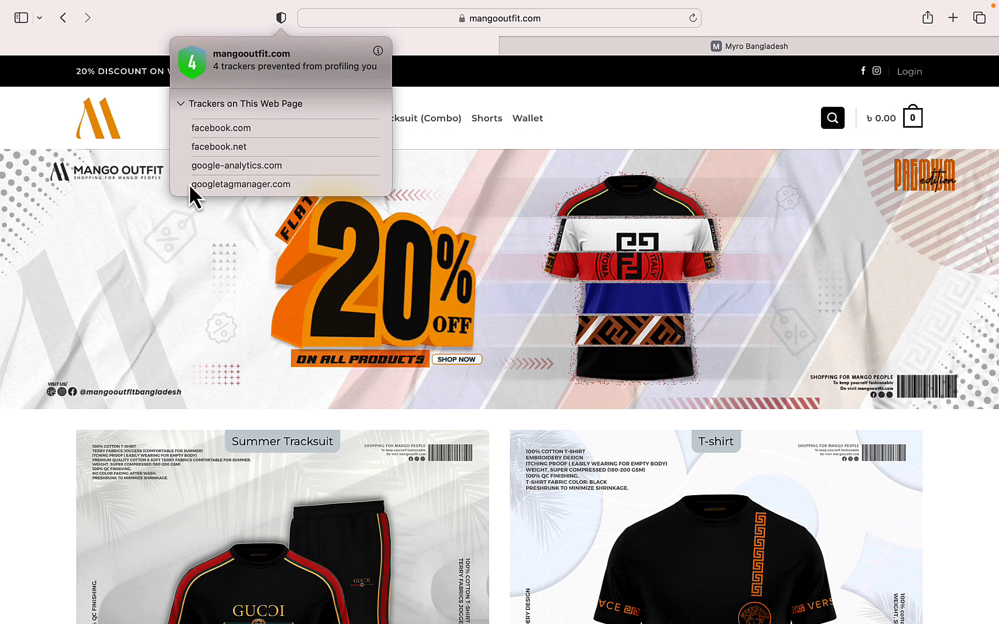
left_click(721, 123)
- Switch back to Chrome and read the English Channel Content Idea notes on custom subdomain benefits and DNS testing
key("ctrl+Up")
left_click(377, 38)
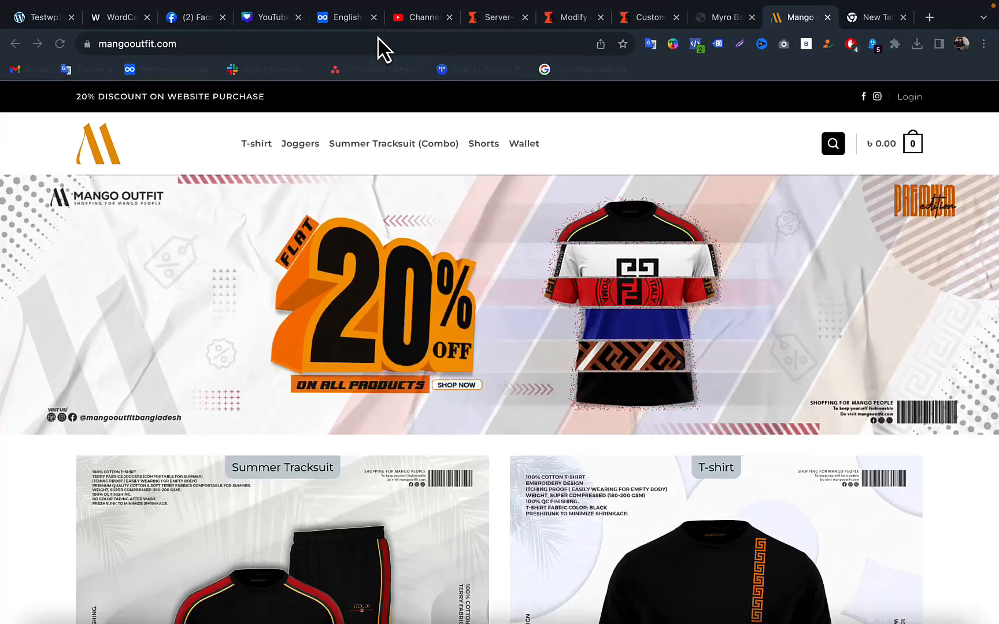
left_click(349, 18)
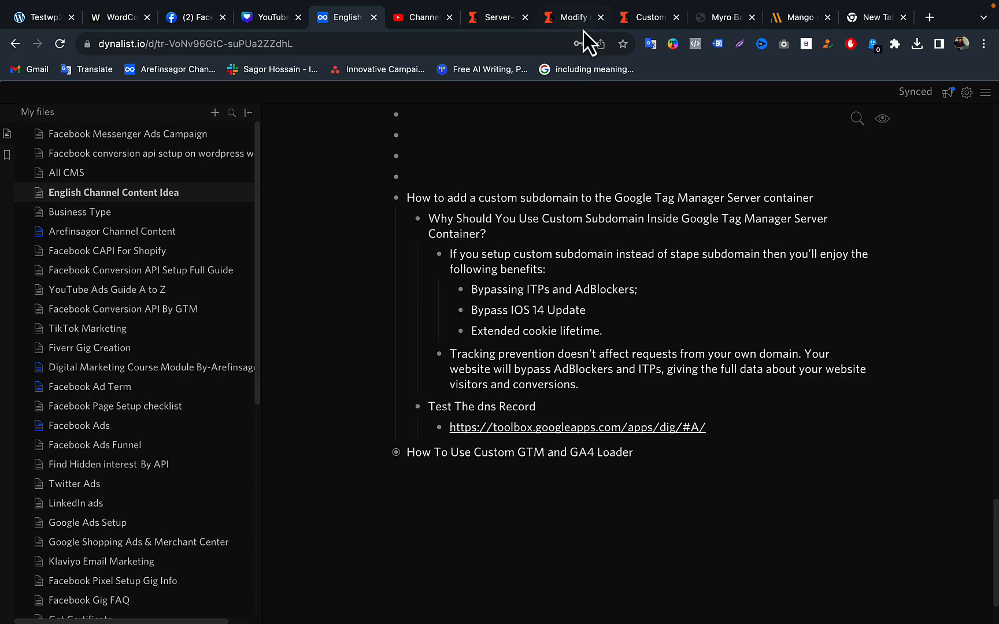
- Return to the Chrome window with Tag Manager and bring up the Mangooutfit-Web container
key("ctrl+Up")
left_click(767, 56)
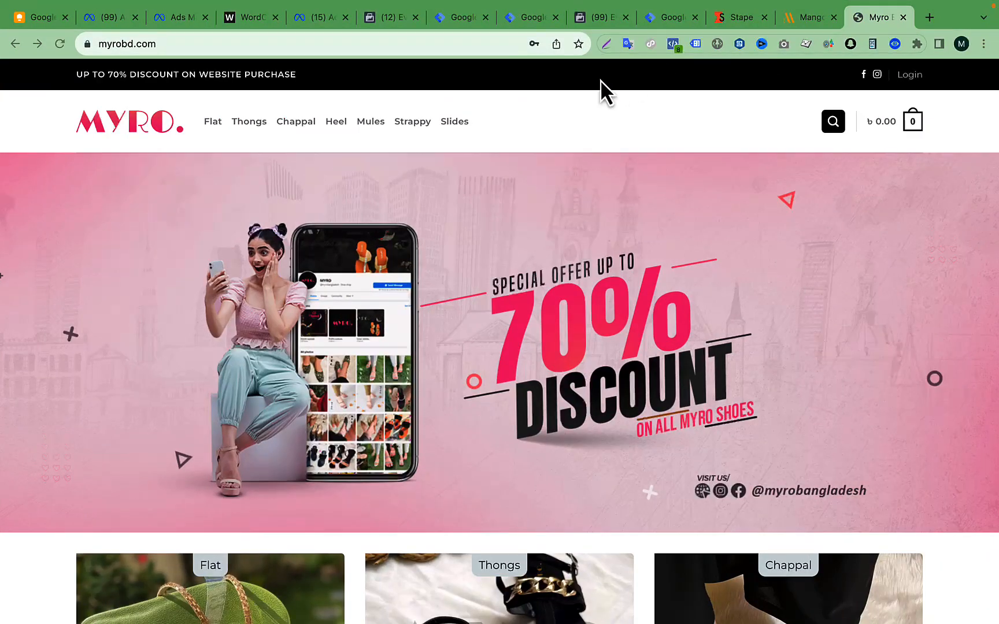
left_click(528, 18)
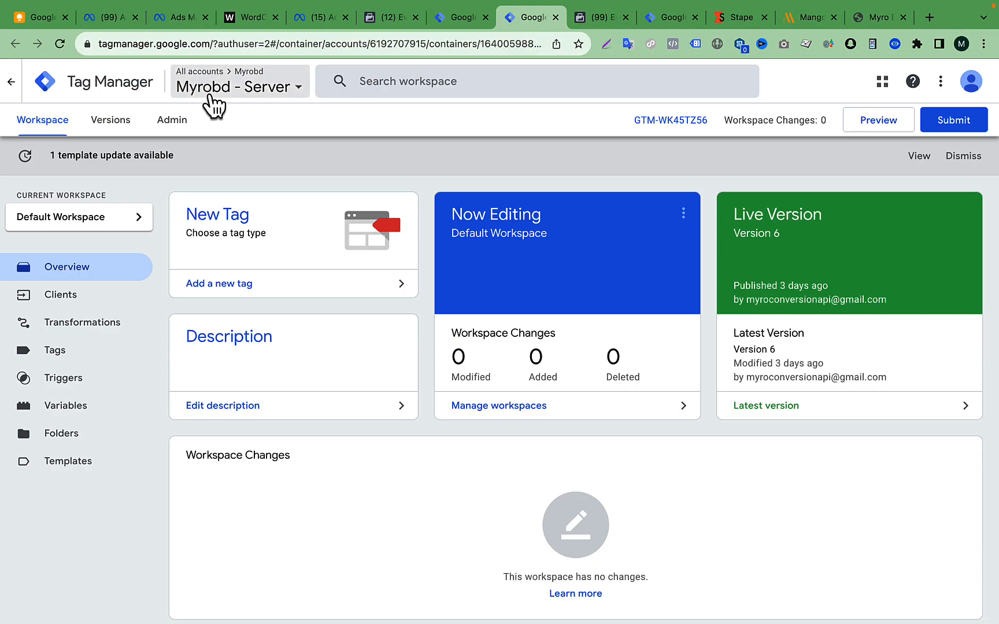
left_click(598, 21)
left_click(664, 21)
- Open the Mangooutfit-Server container in a new tab and bring its workspace into view
left_click(261, 89)
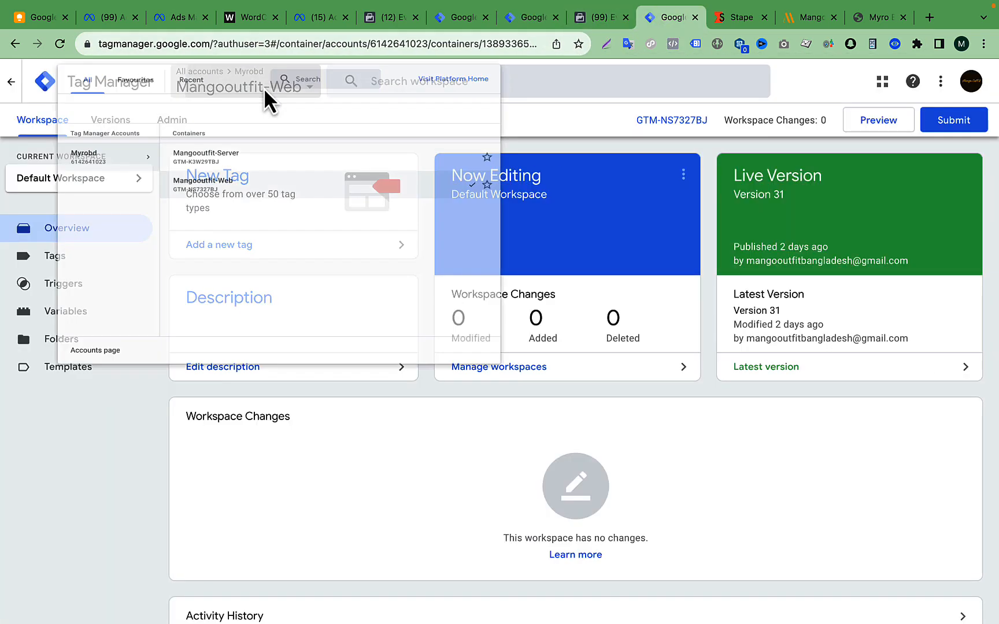
right_click(292, 190)
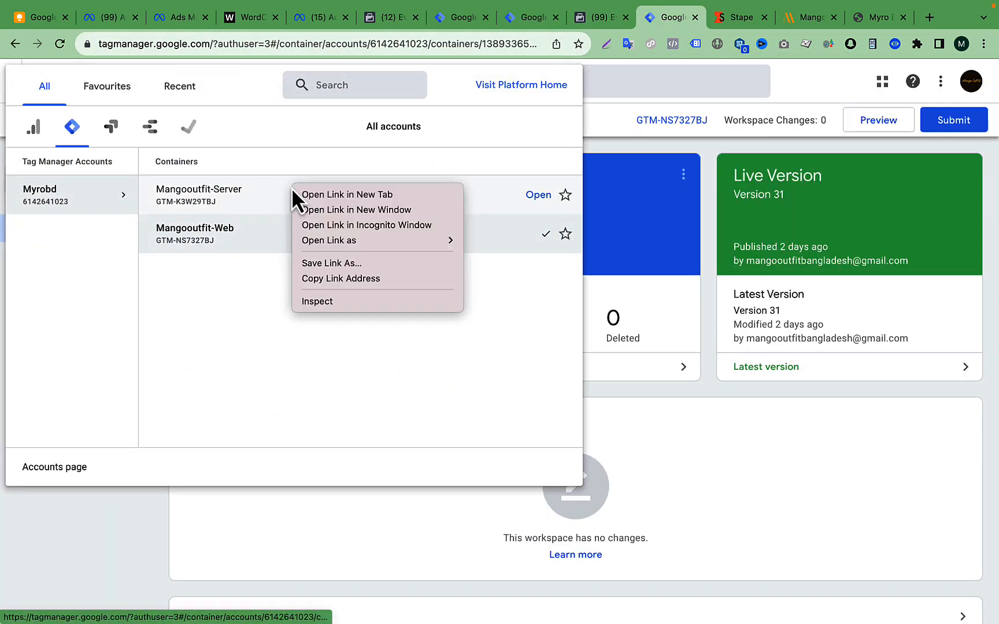
left_click(322, 194)
left_click(683, 18)
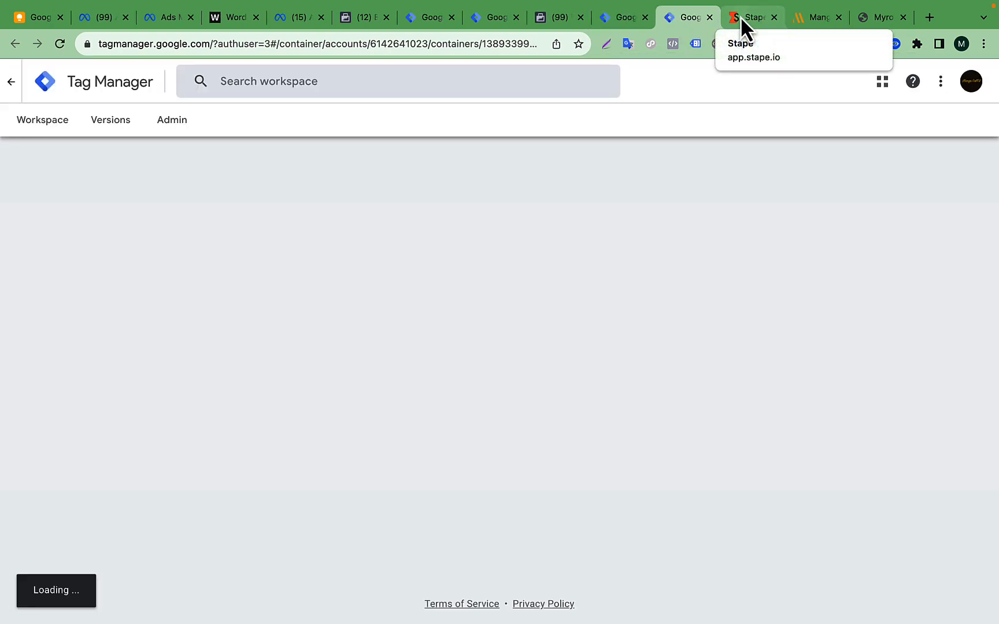
left_click(742, 21)
left_click(694, 20)
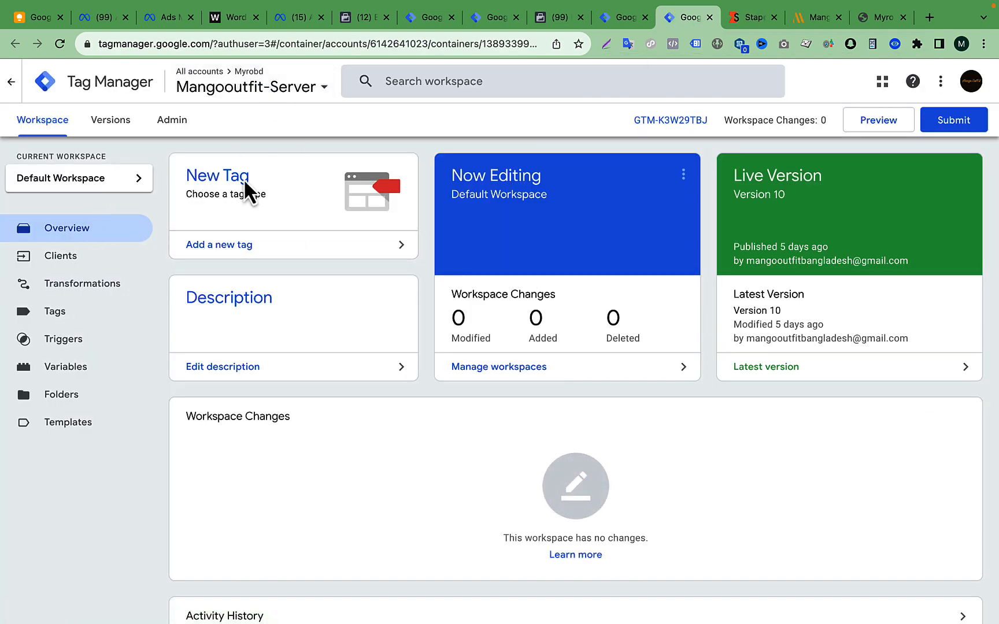
- Open the container settings of Mangooutfit-Server and highlight its server container URL
left_click(170, 142)
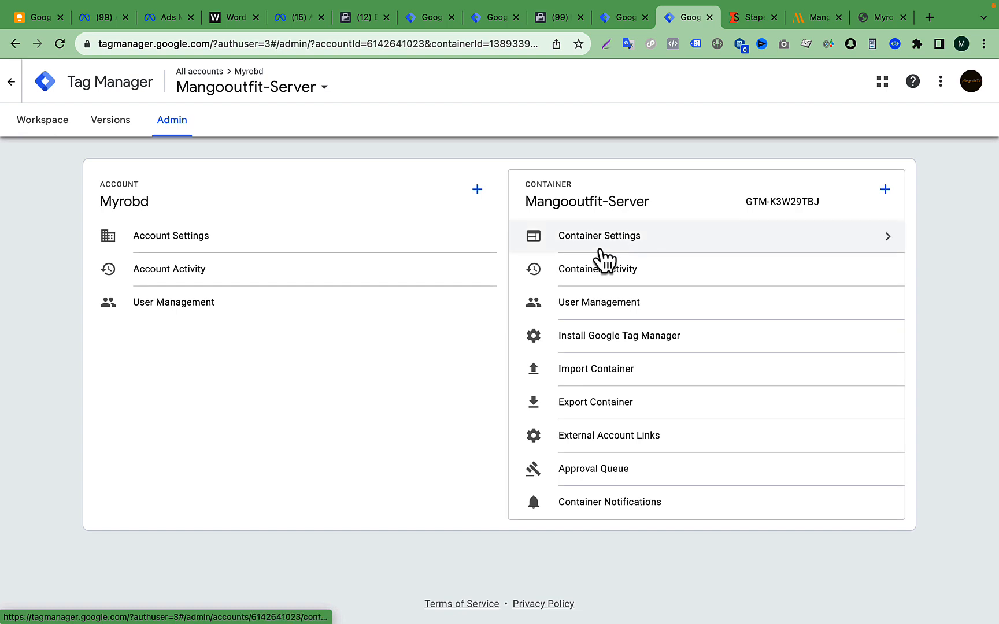
left_click(647, 237)
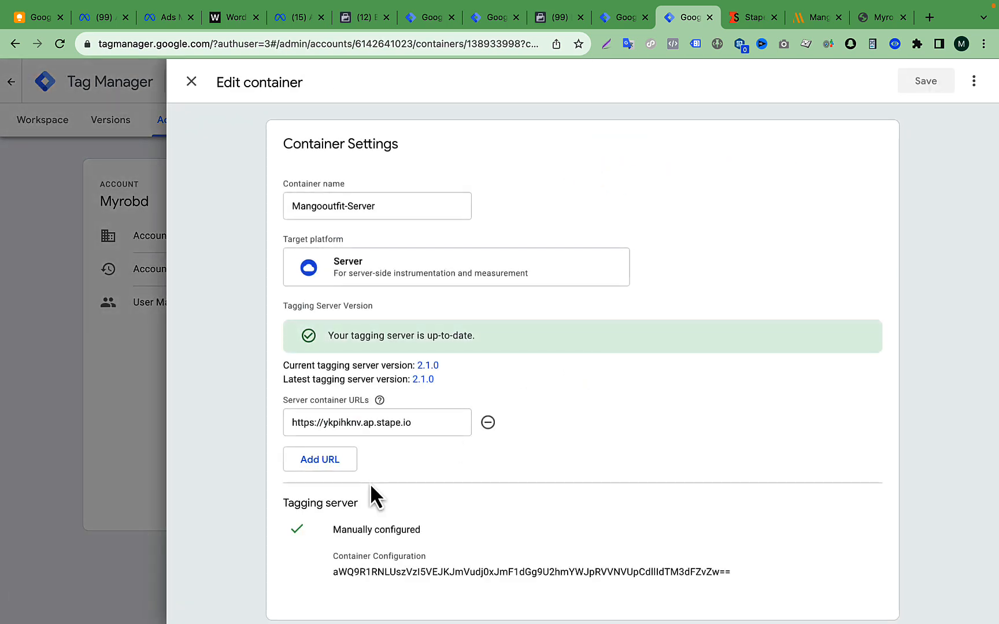
scroll(370, 495, "down", 1)
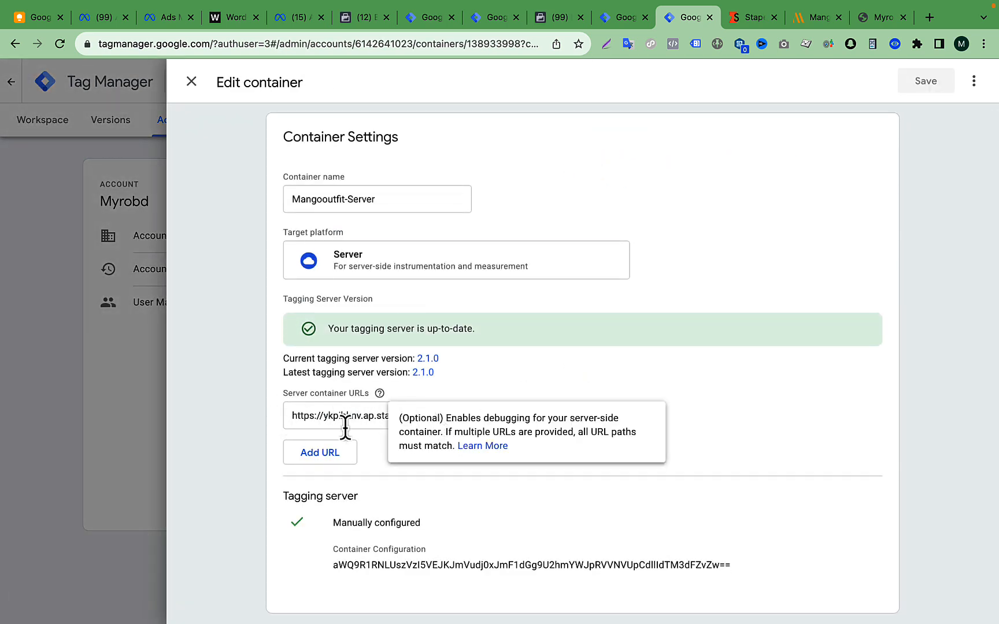
left_click(425, 416)
left_click_drag(425, 417, 287, 415)
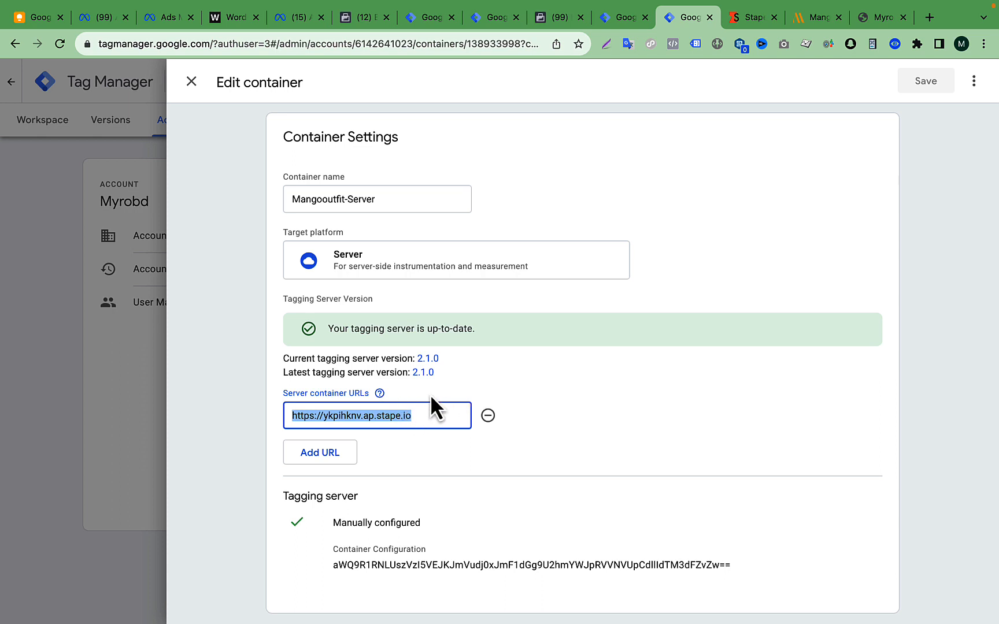
triple_click(391, 416)
triple_click(392, 418)
- Inspect the mangooutfit.com store's web address and return to the server container settings in Tag Manager
left_click(822, 20)
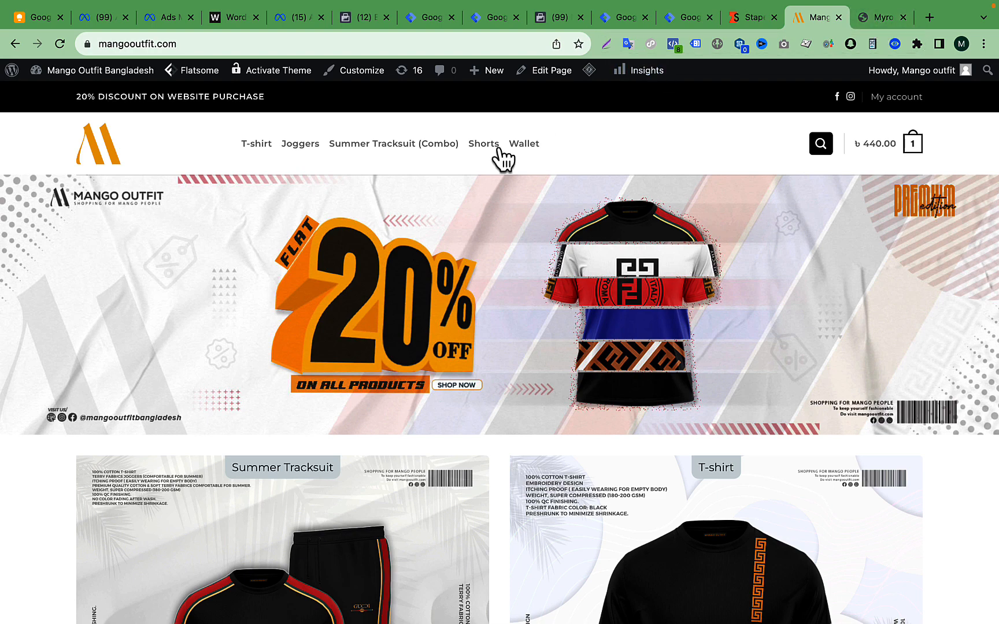
left_click(111, 43)
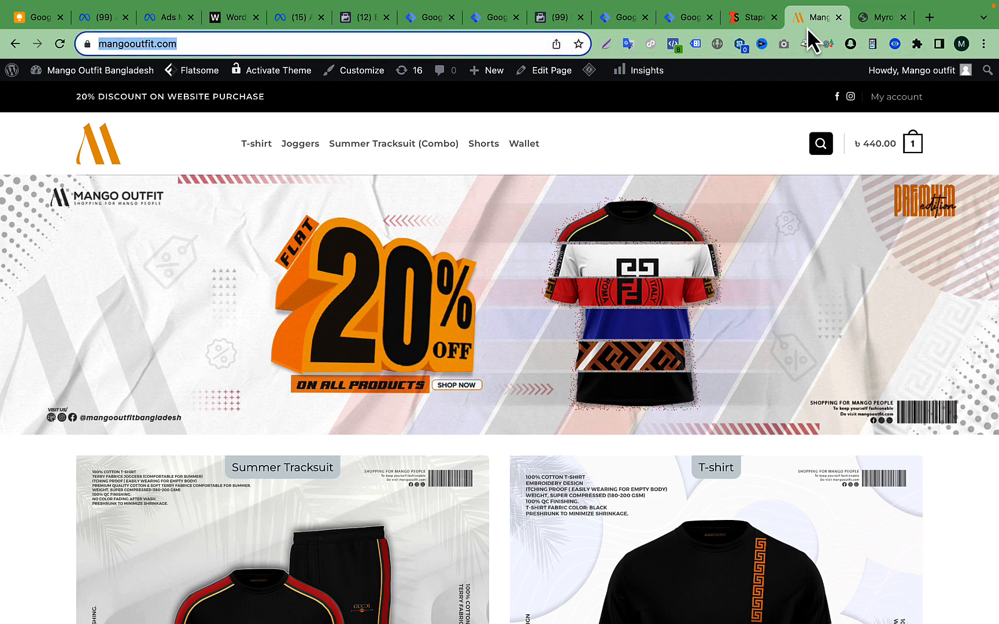
left_click(128, 44)
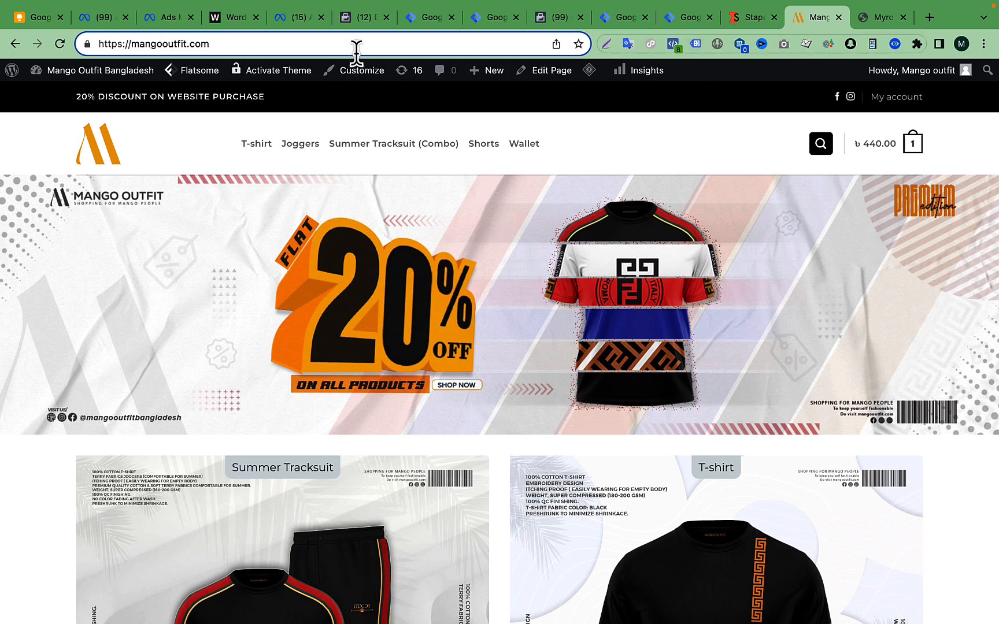
left_click(691, 20)
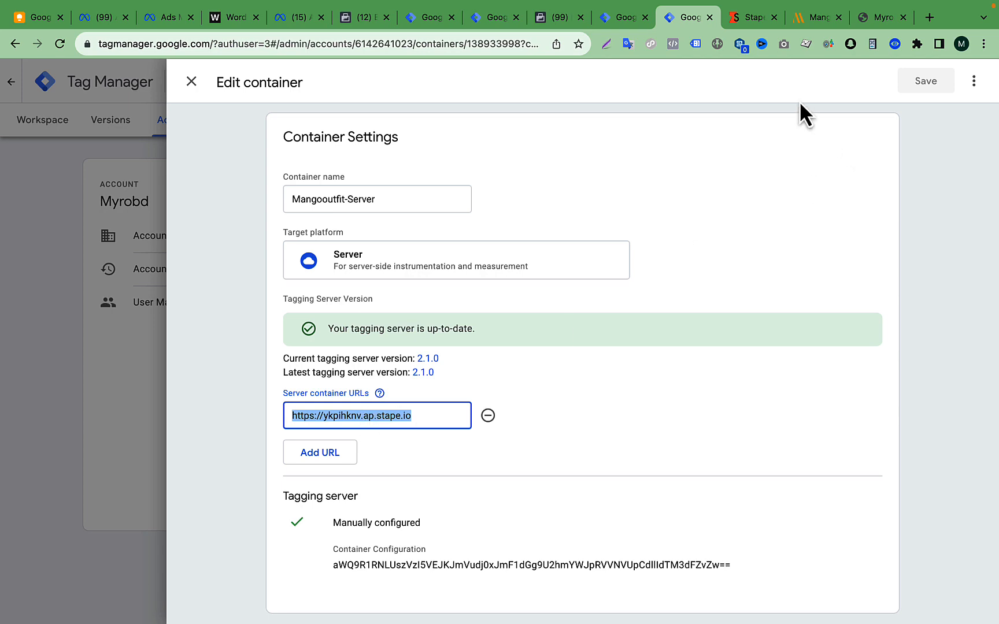
- Bring up the Mangooutfit container in Stape and examine the Tagging Server URLs in its Domains section
left_click(750, 9)
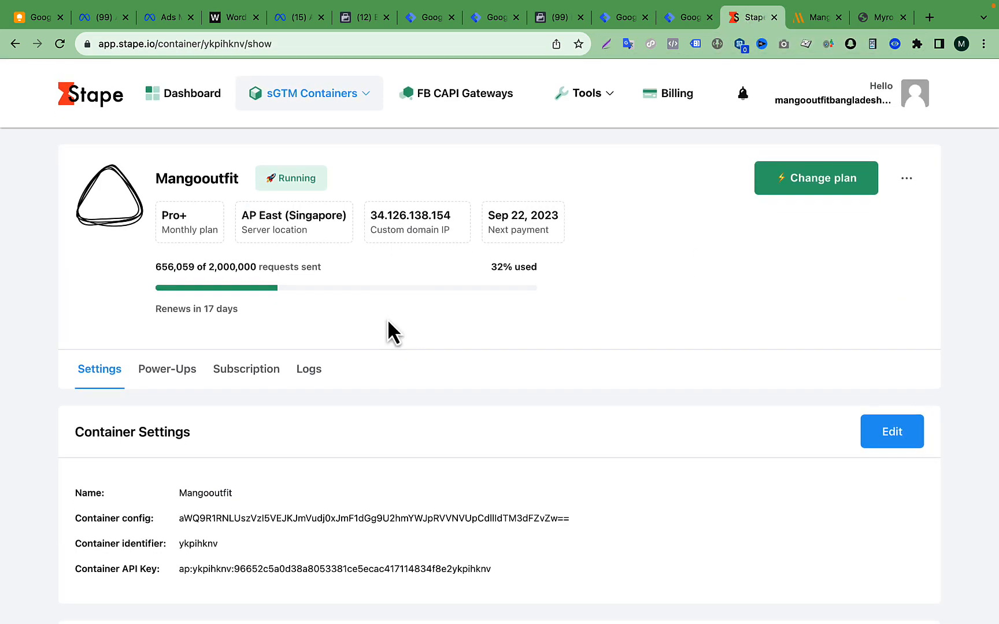
scroll(387, 321, "down", 5)
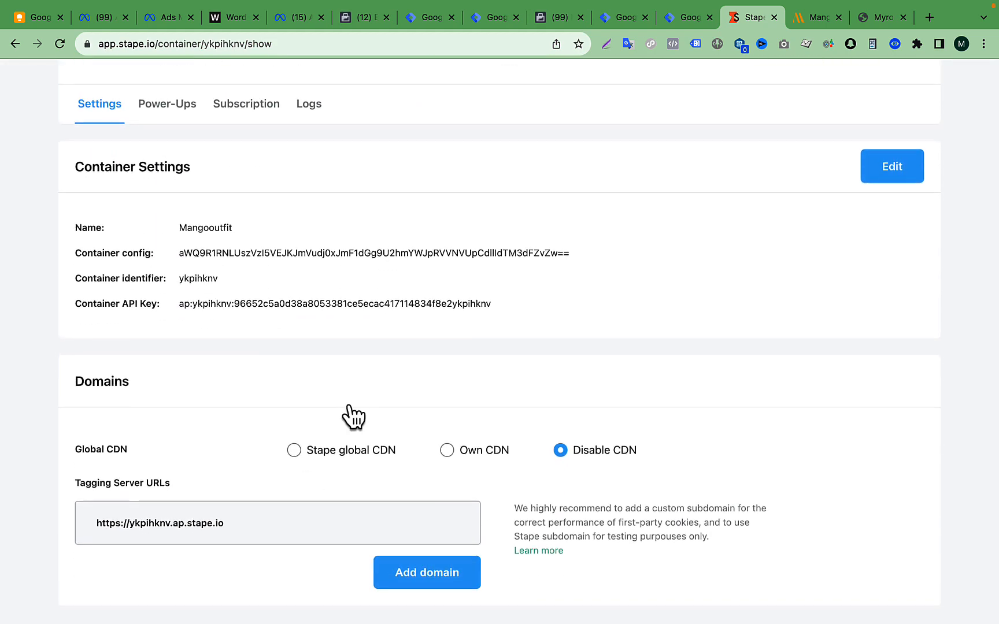
left_click_drag(72, 487, 177, 486)
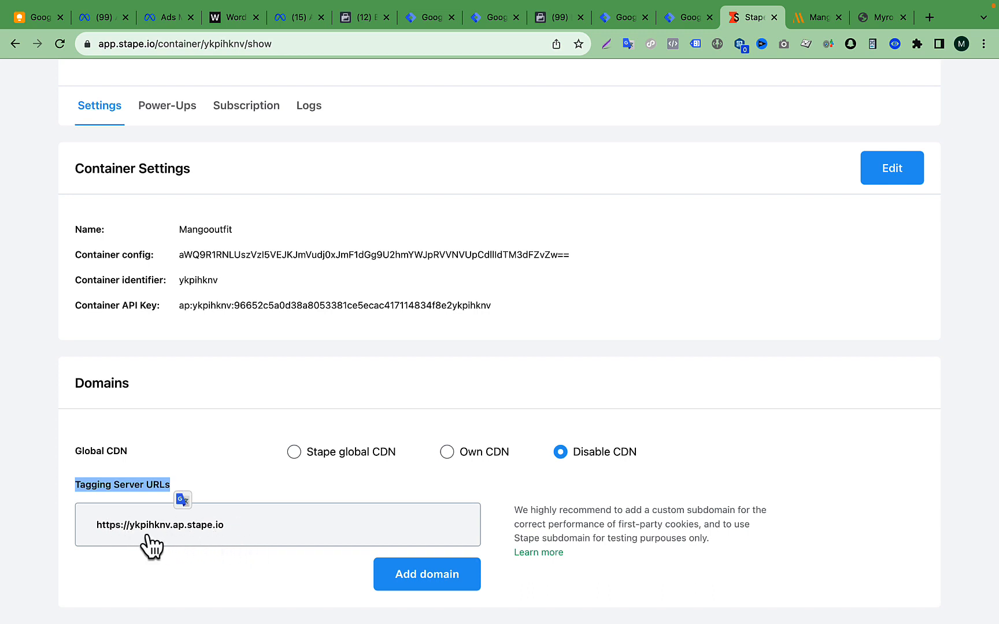
scroll(448, 492, "down", 1)
- Search Google for "ghostinger" in a new tab and open Hostinger from the results
left_click(814, 16)
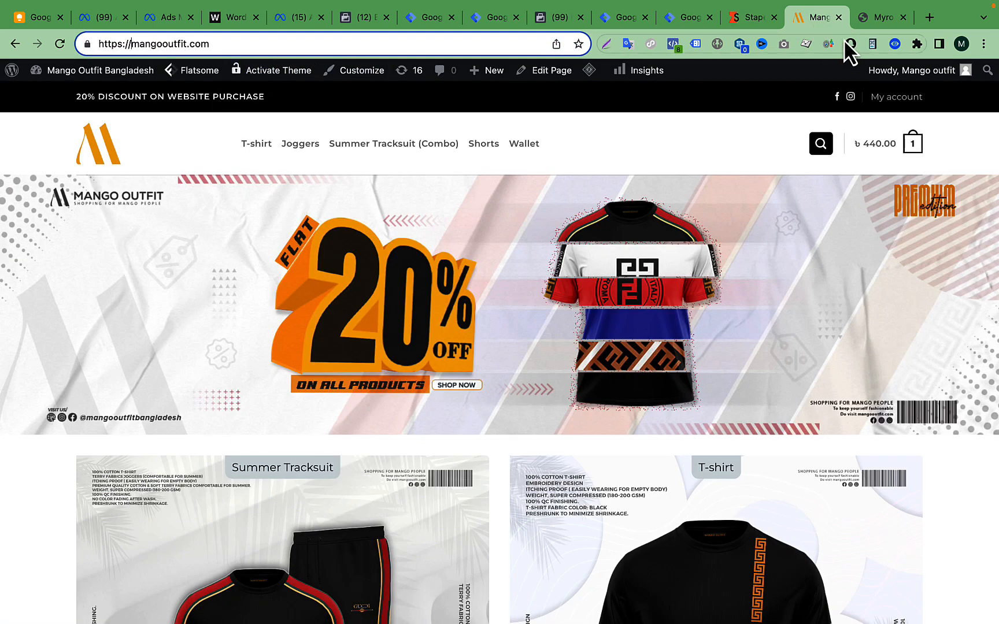
left_click(882, 18)
left_click(929, 17)
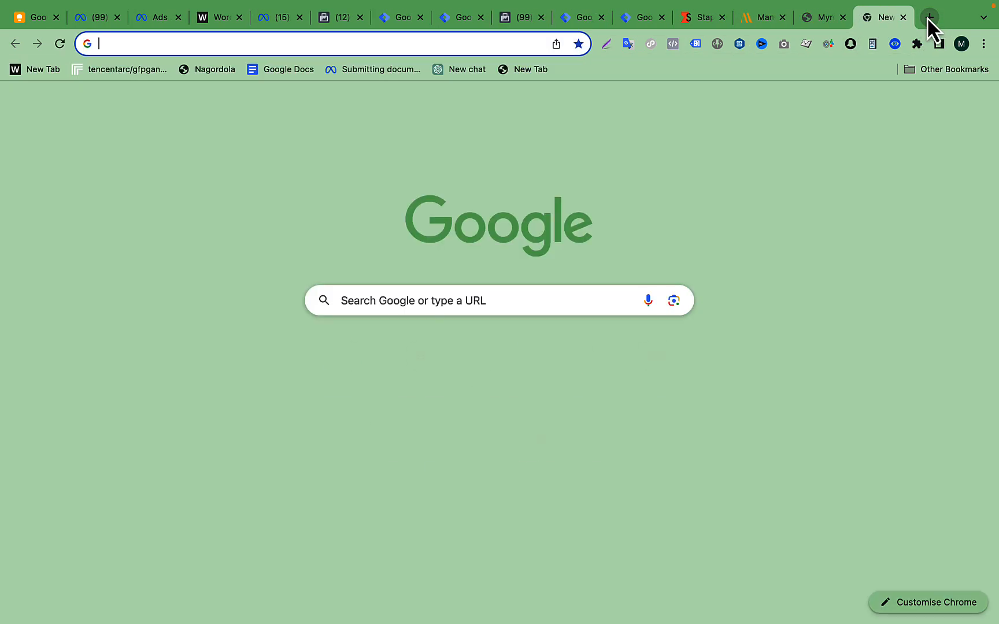
left_click(436, 45)
type("g")
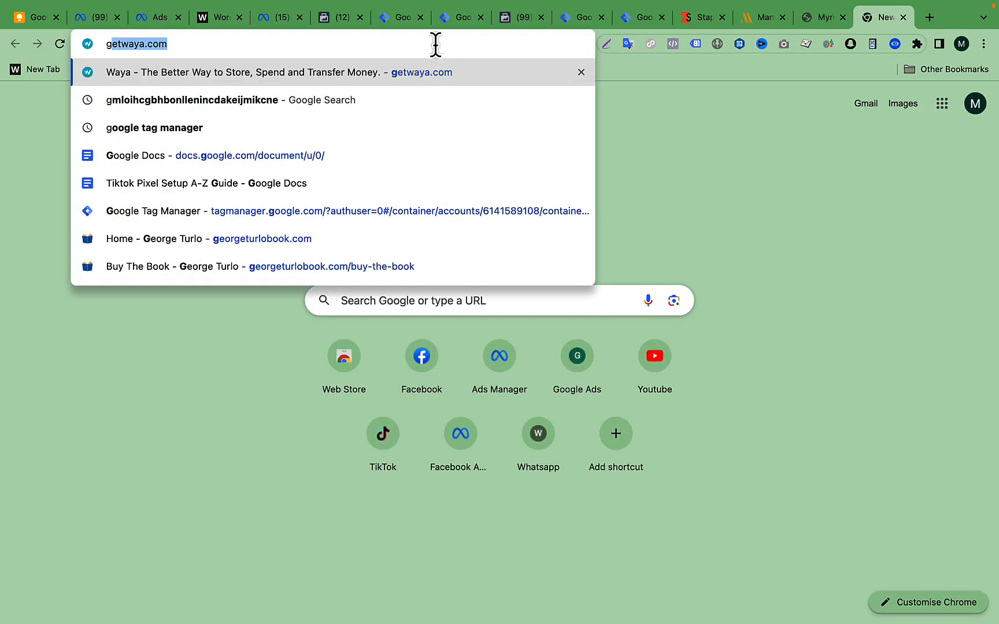
type("hostinger")
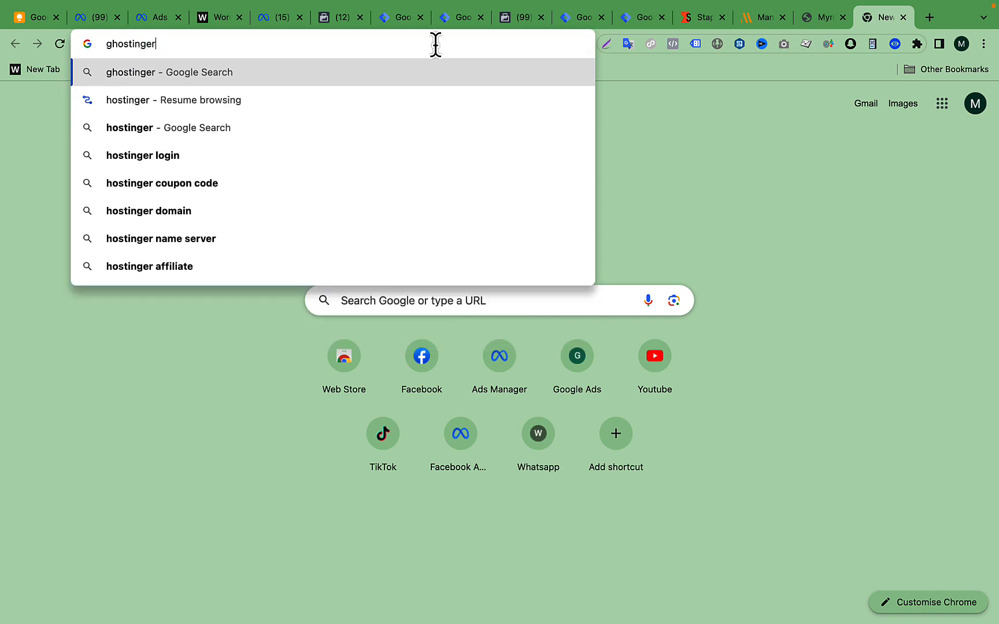
key("Return")
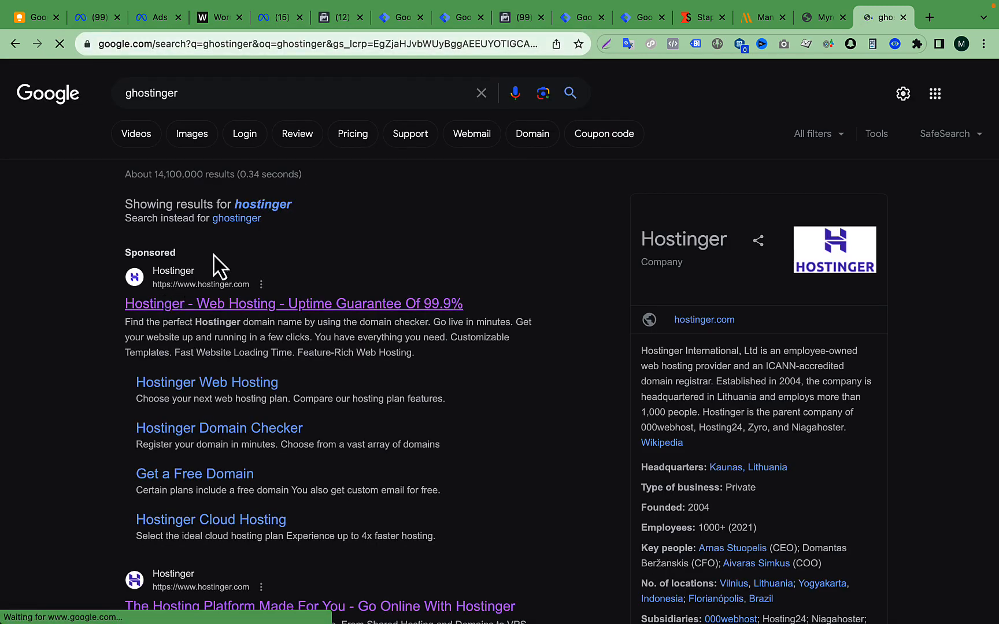
left_click(134, 303)
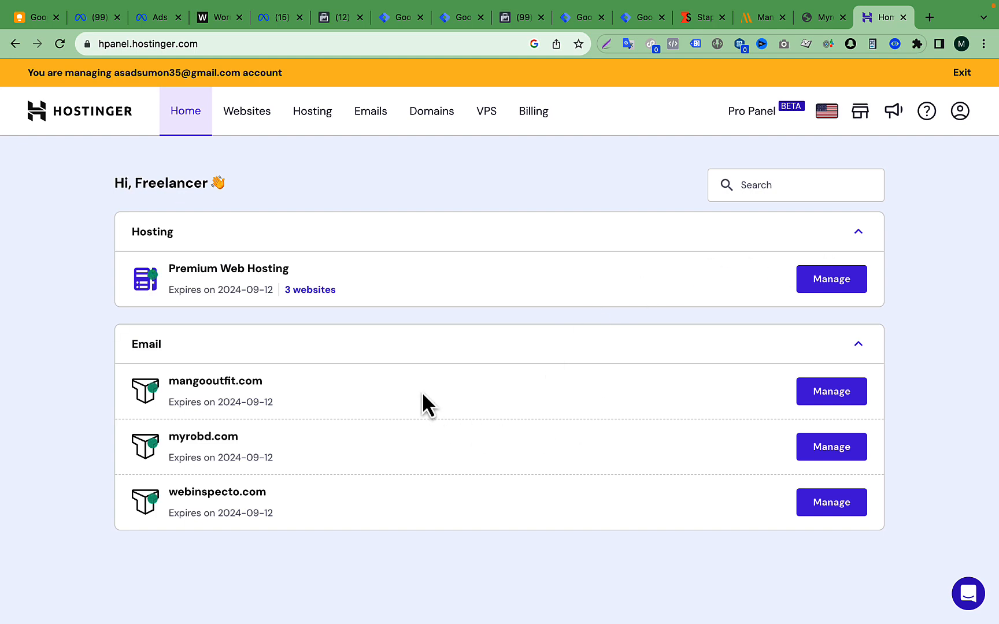
left_click(824, 401)
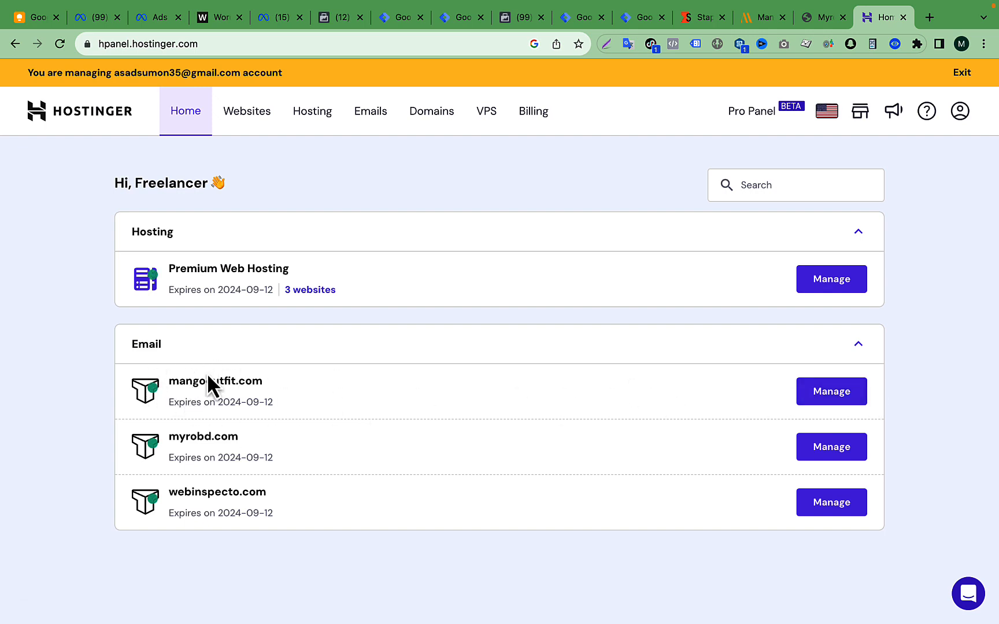
left_click(850, 397)
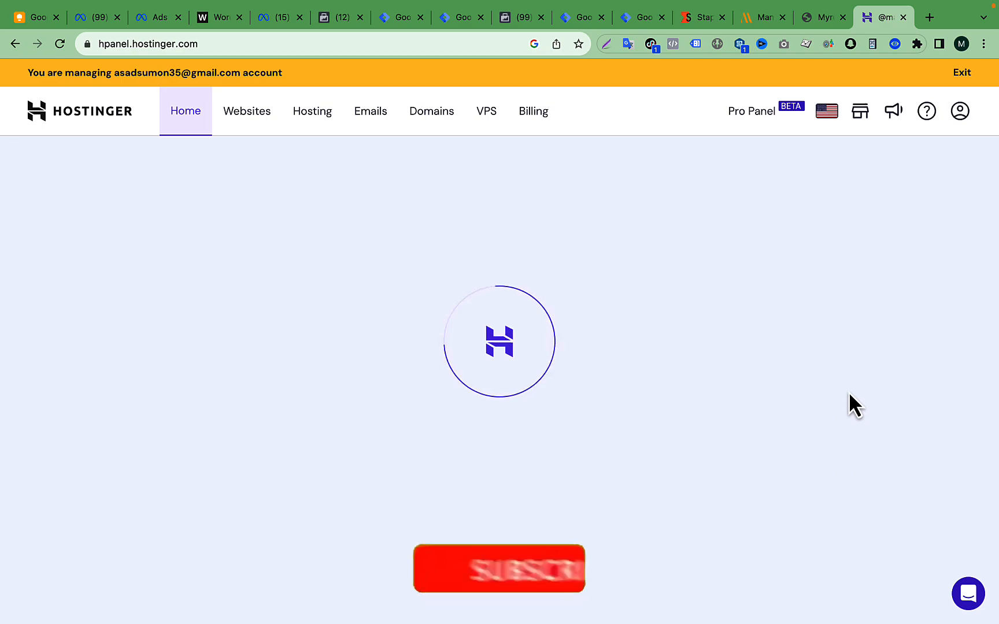
scroll(560, 341, "down", 5)
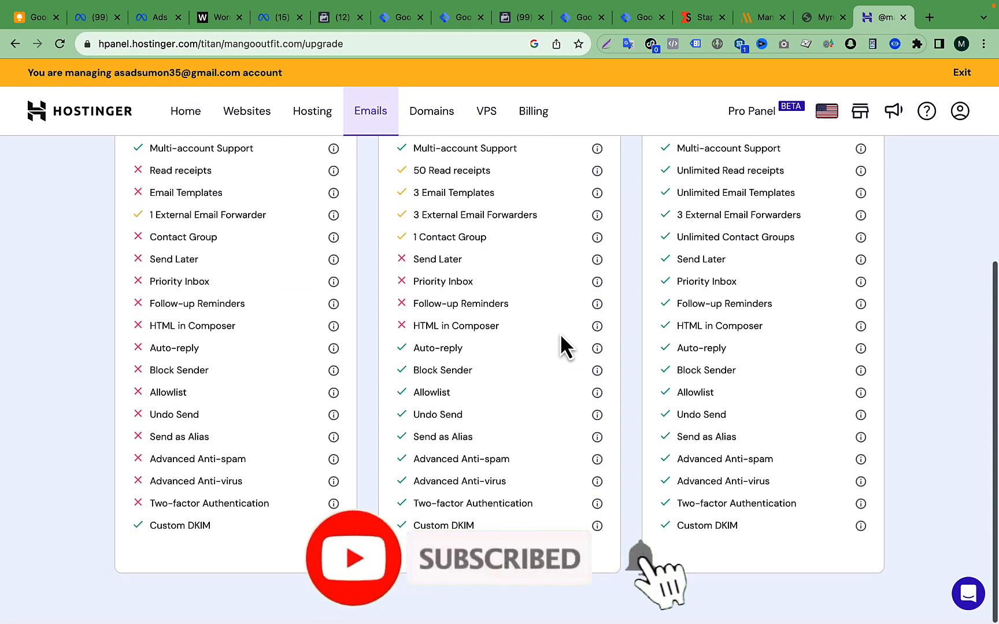
scroll(560, 341, "up", 5)
- Open the DNS records management page for the external domain mangooutfit.com in Hostinger
left_click(435, 119)
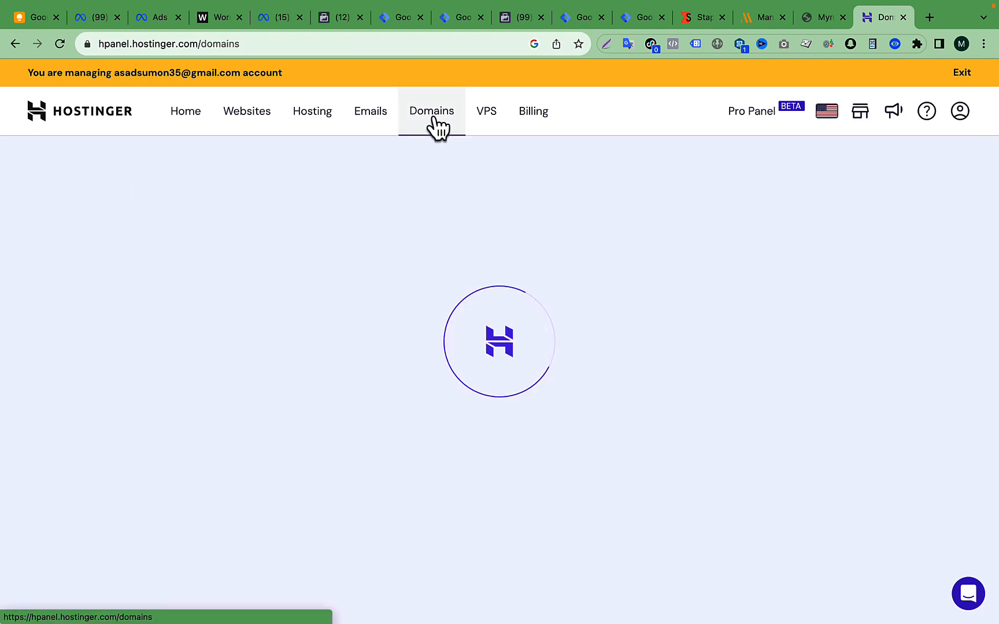
scroll(475, 347, "down", 3)
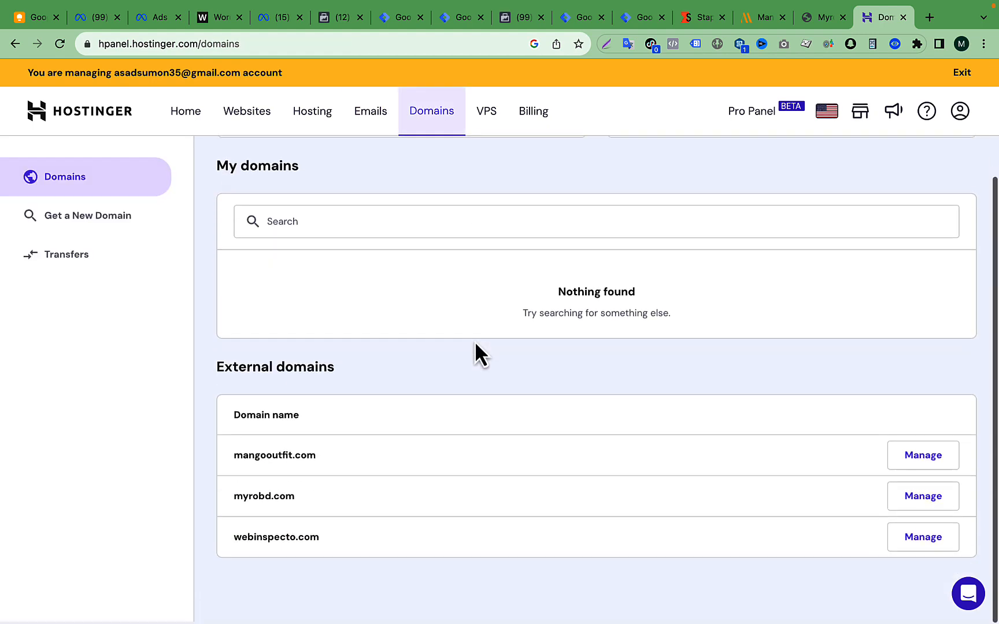
scroll(405, 500, "down", 1)
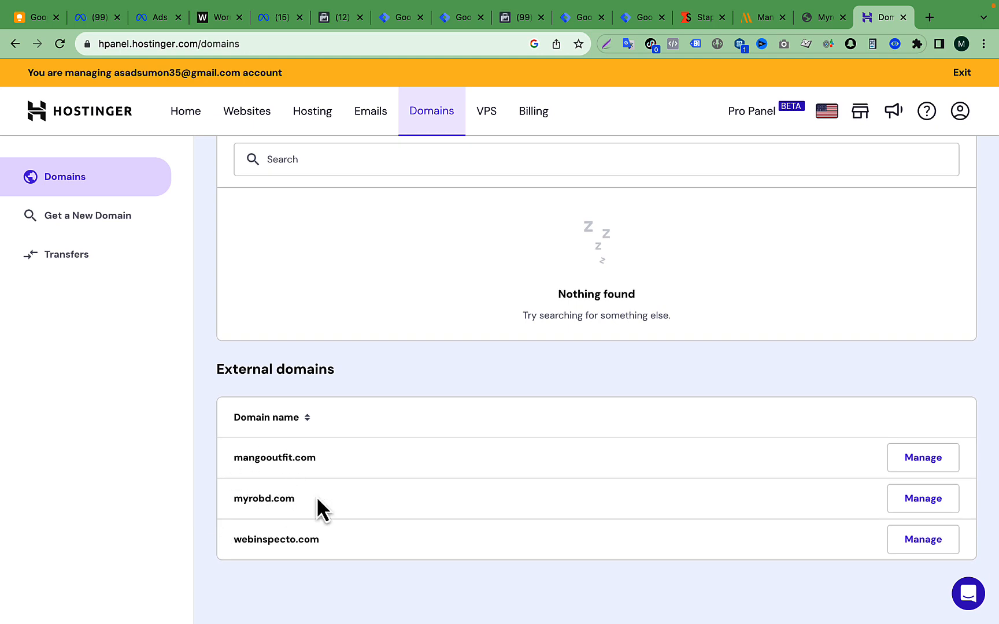
left_click_drag(234, 457, 310, 457)
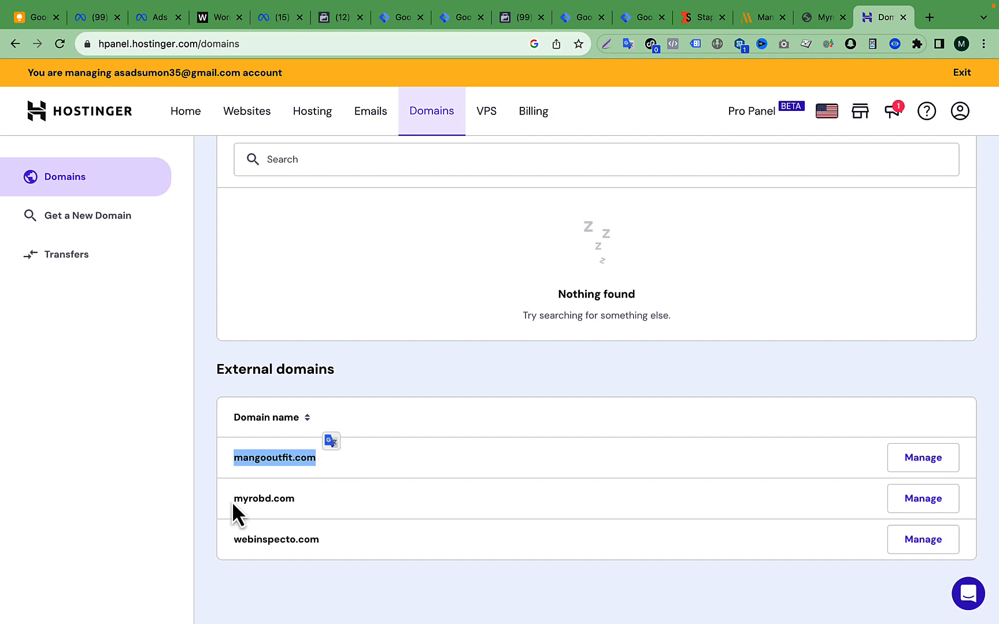
left_click_drag(229, 499, 289, 498)
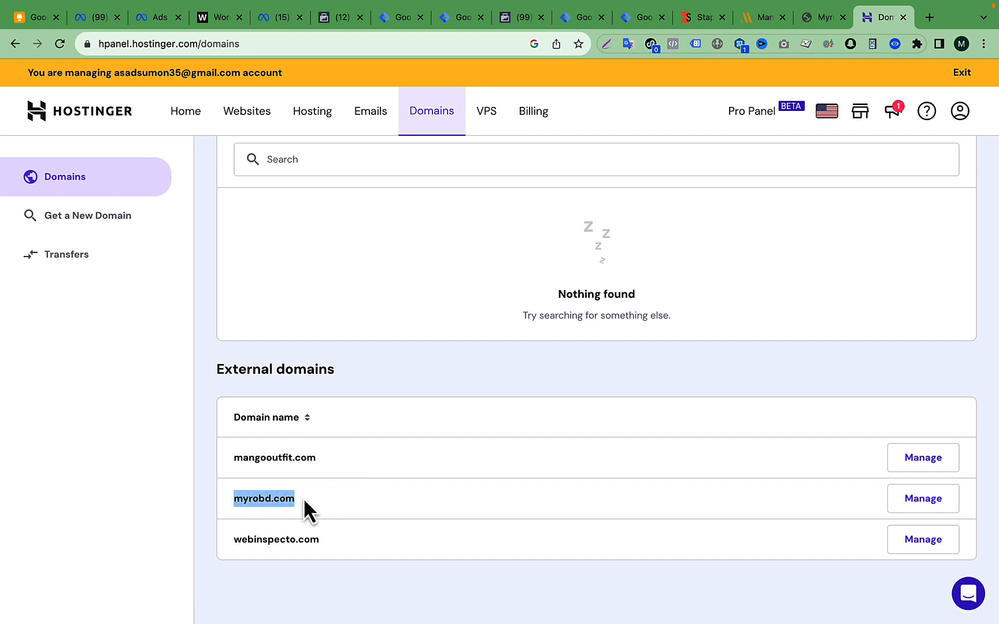
left_click(393, 469)
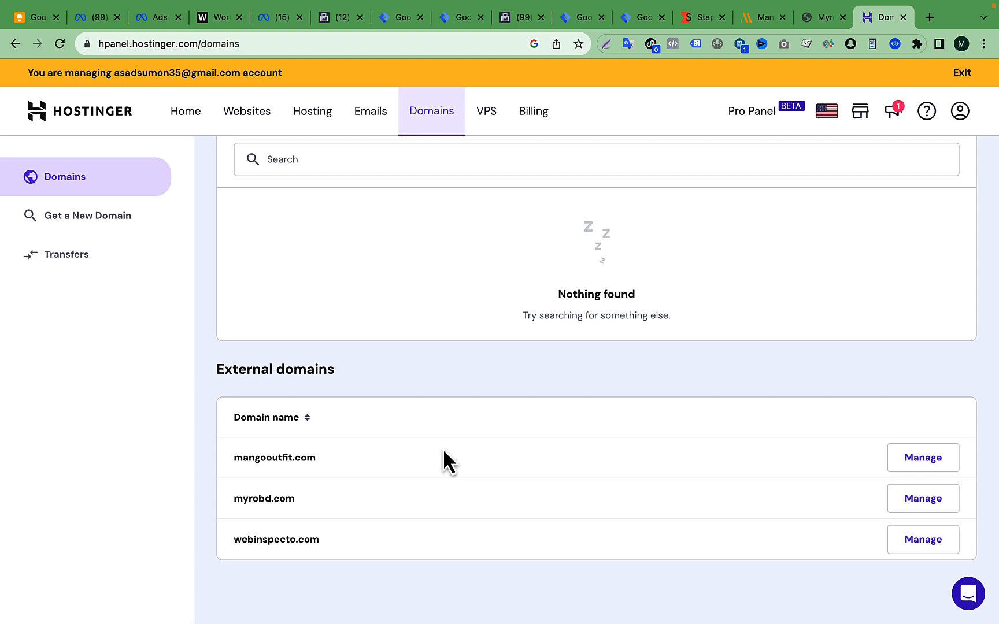
left_click(912, 457)
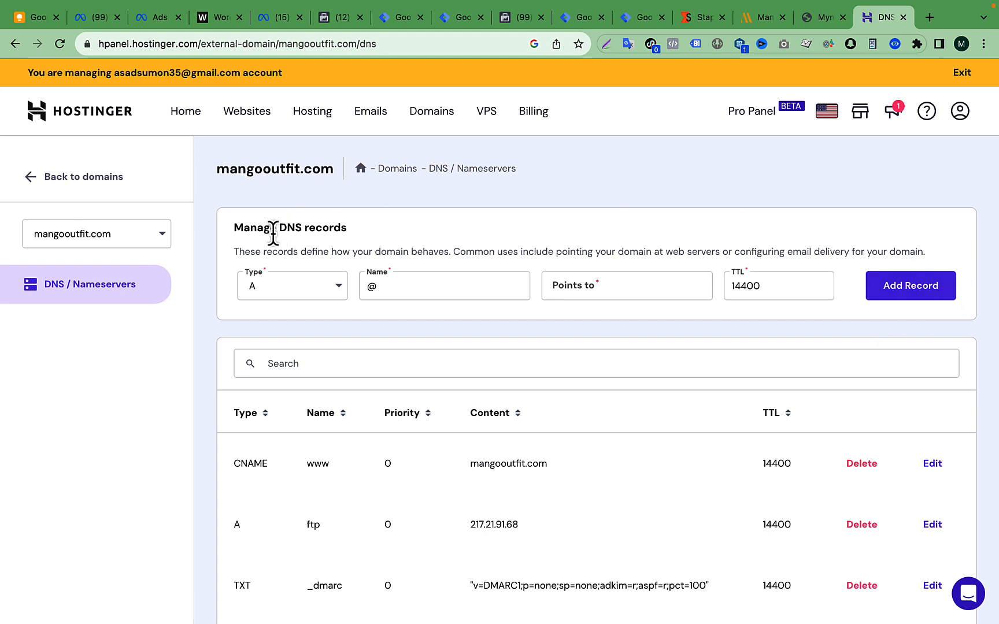
left_click_drag(232, 226, 384, 237)
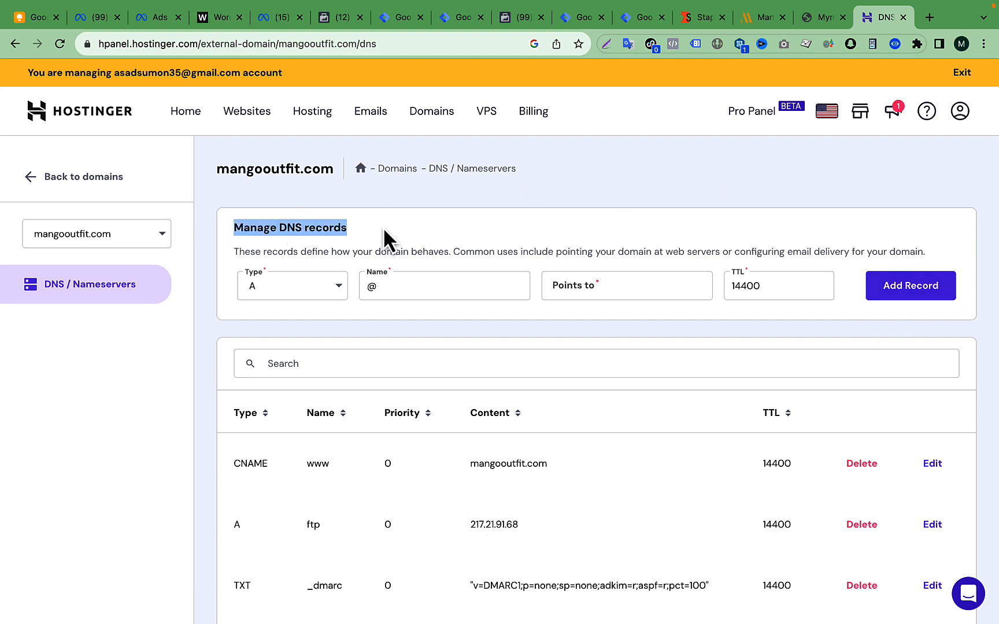
left_click(432, 229)
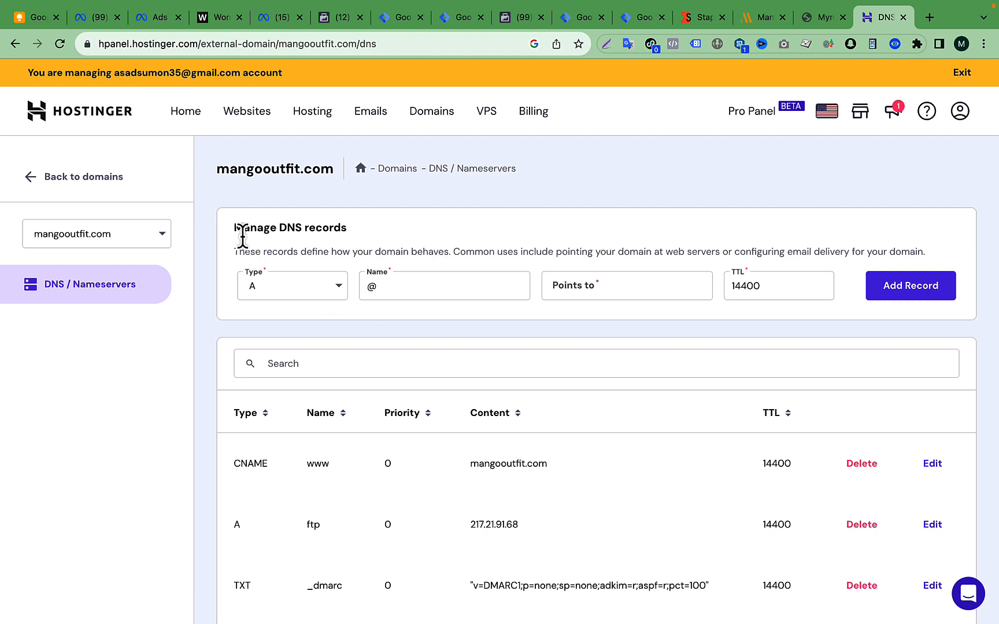
- Return to the Mangooutfit container in Stape and start adding a new tagging server domain
left_click(698, 21)
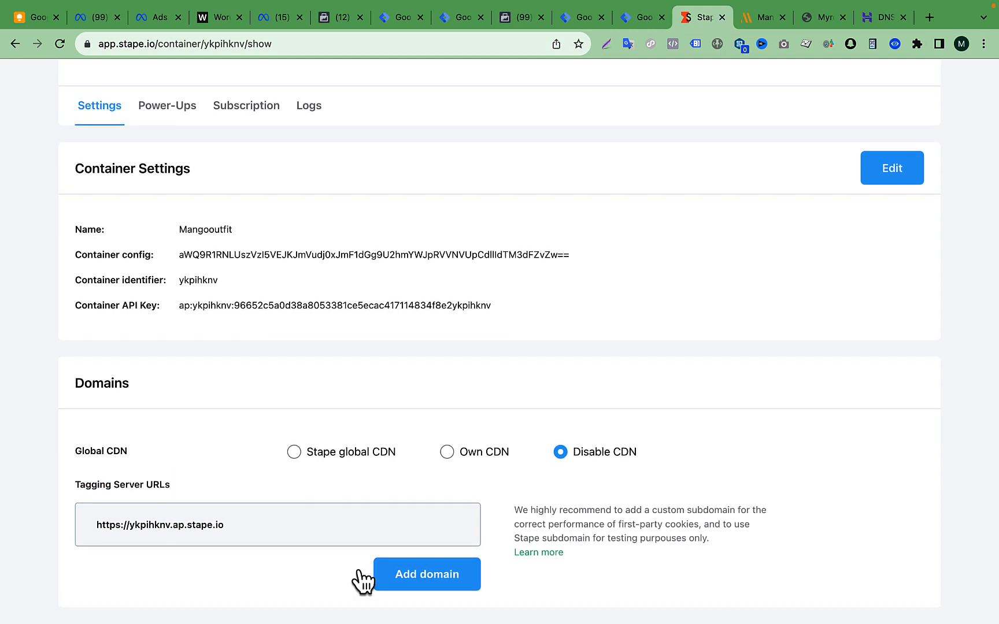
left_click(418, 580)
scroll(414, 579, "down", 2)
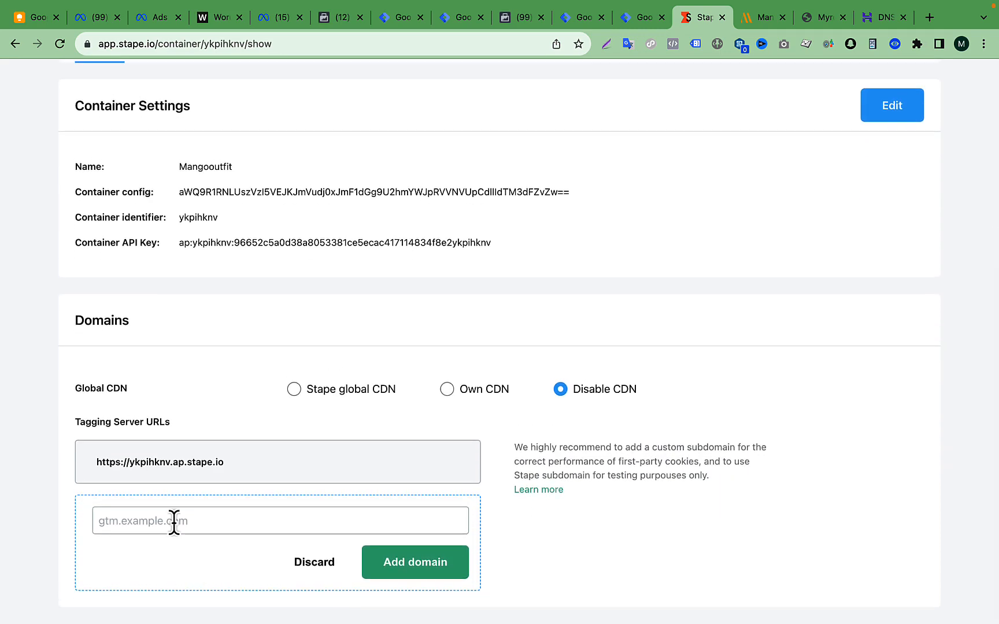
left_click(172, 521)
left_click(824, 19)
left_click(760, 17)
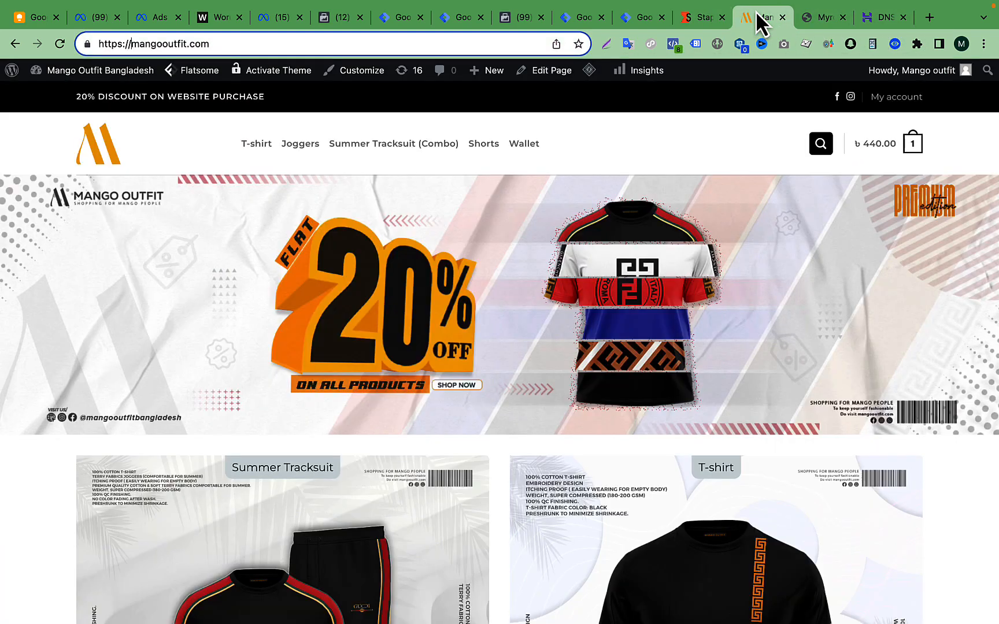
left_click(193, 44)
right_click(190, 35)
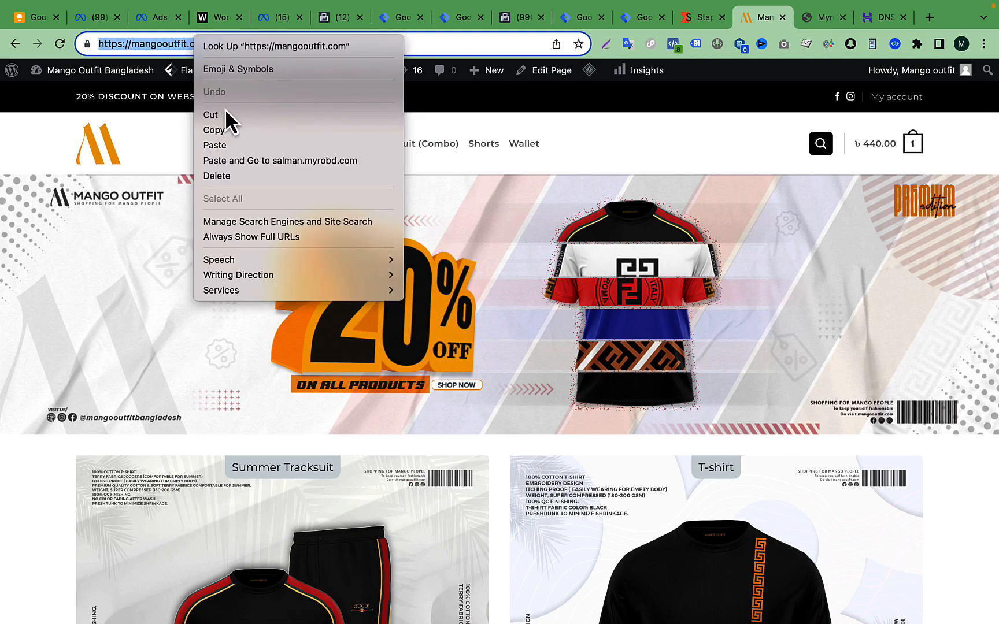
left_click(240, 130)
left_click(682, 22)
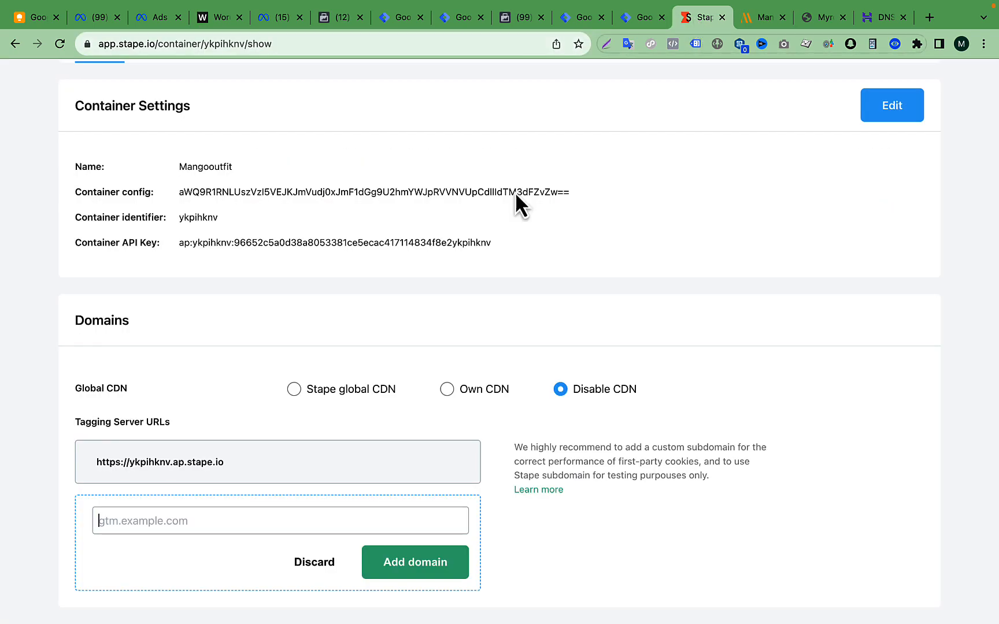
left_click(257, 515)
key("super+v")
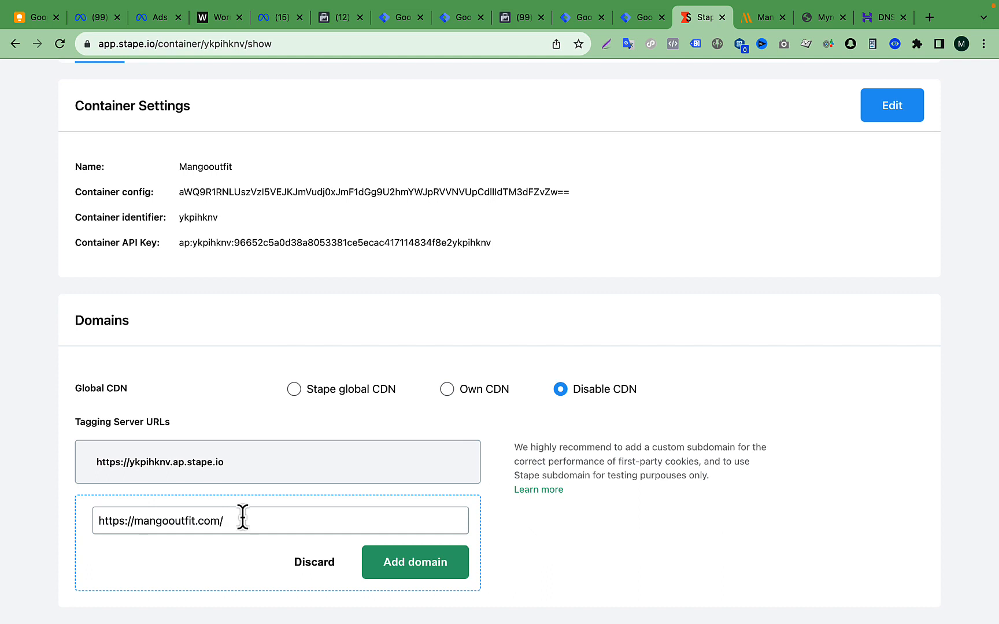
- Trim the pasted address to the bare domain and prefix it with a subdomain so it reads sagor.mangooutfit.com
key("BackSpace")
left_click(134, 521)
key("BackSpace")
key("BackSpace")
key("BackSpace")
key("BackSpace")
key("BackSpace")
key("BackSpace")
key("BackSpace")
key("BackSpace")
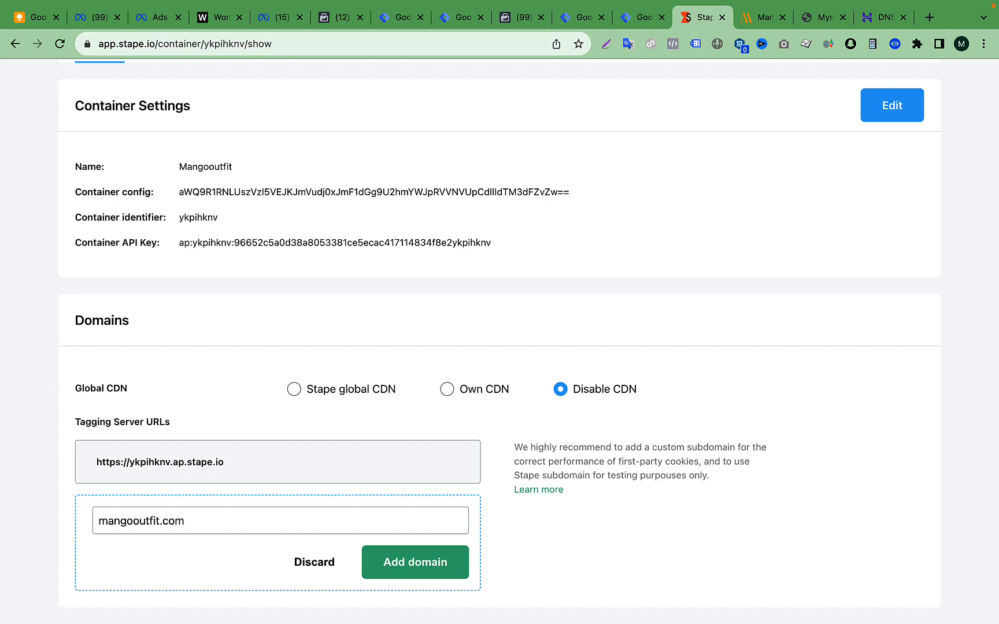
type("sagor.")
- Add sagor.mangooutfit.com as a tagging server domain and bring its required DNS record into view
left_click(224, 520)
double_click(224, 520)
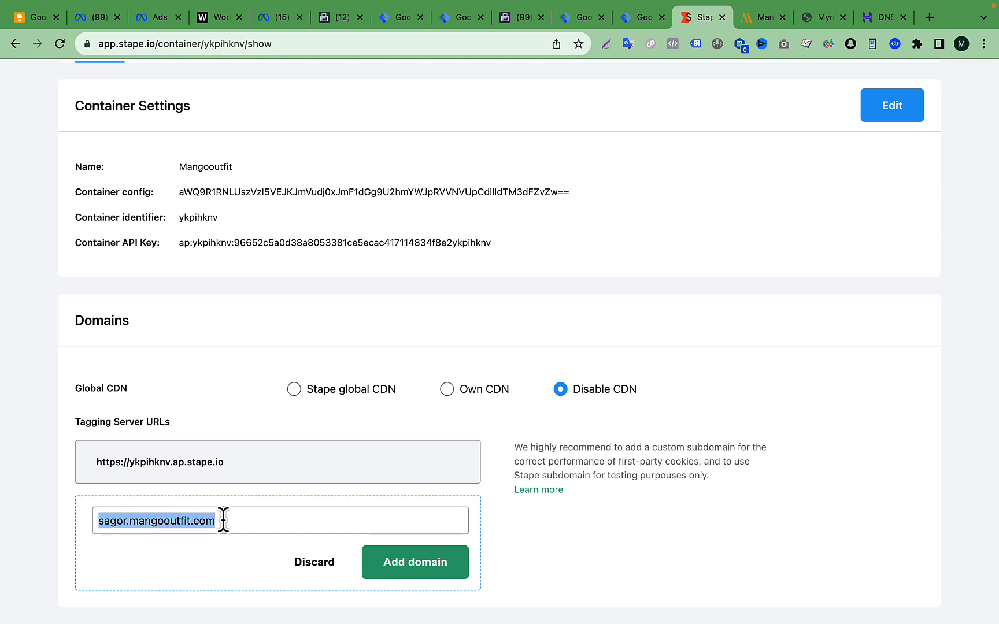
triple_click(140, 526)
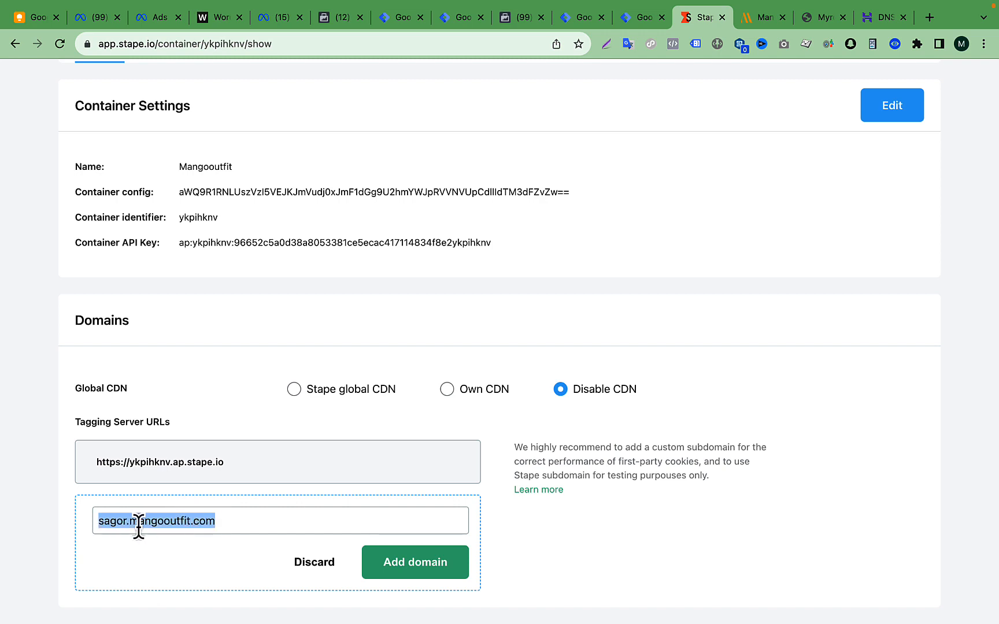
triple_click(193, 521)
triple_click(194, 520)
left_click(261, 532)
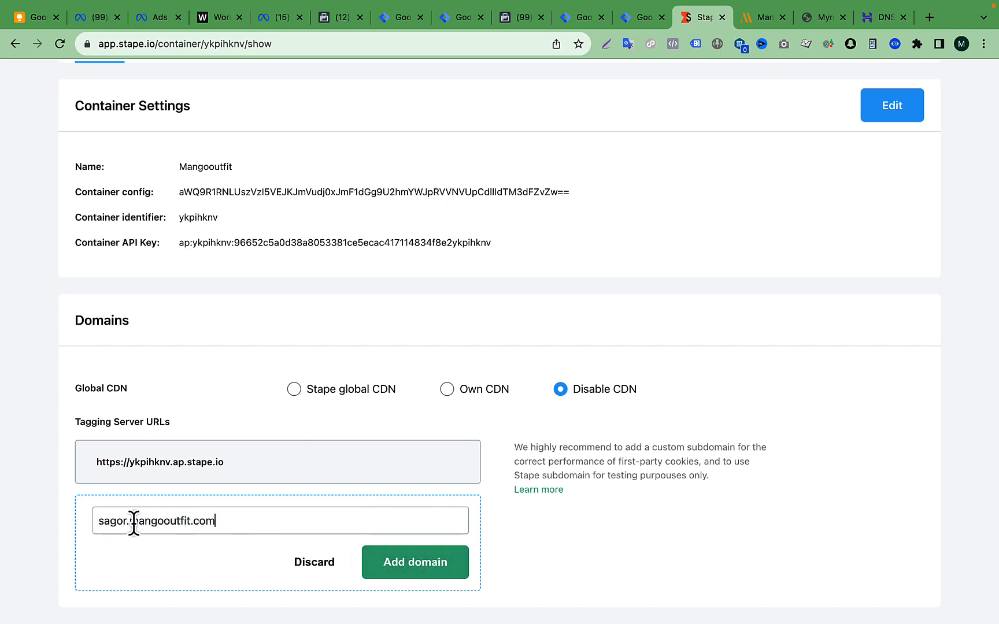
left_click(441, 572)
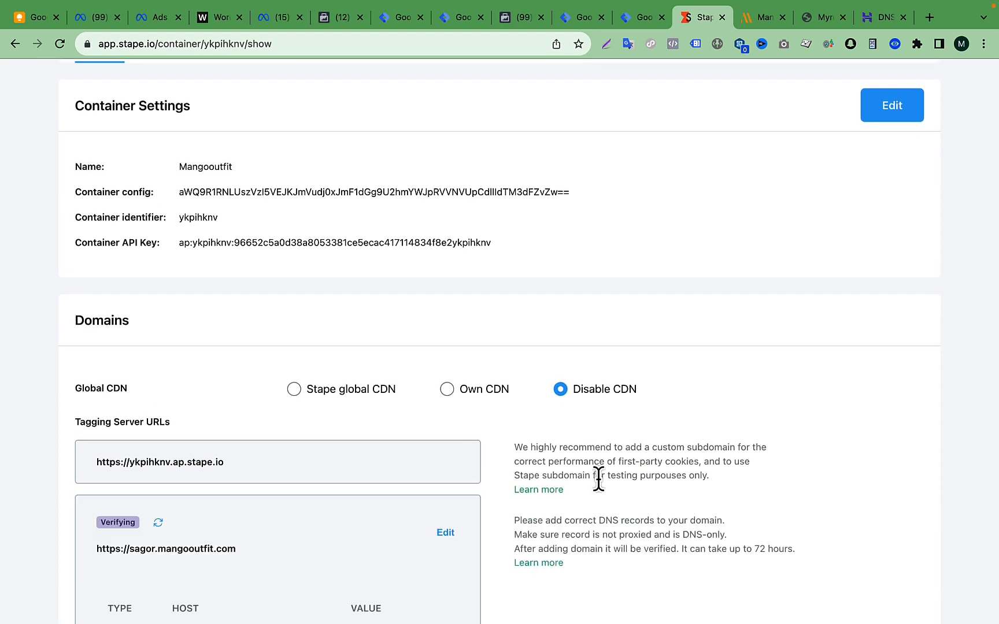
scroll(598, 478, "down", 3)
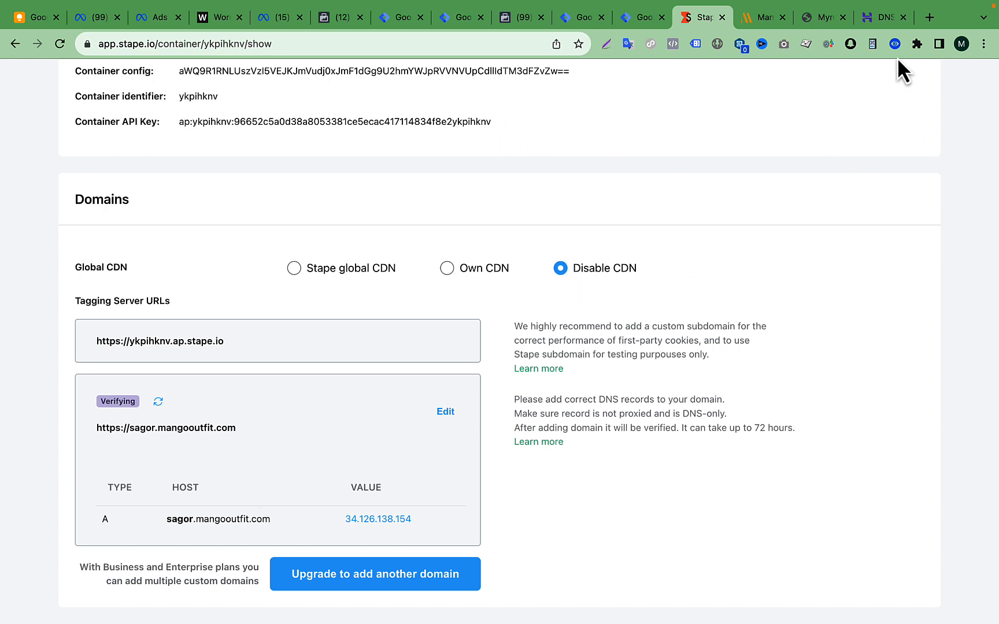
- Compare the DNS record required in Stape with the type, name and target fields of Hostinger's DNS record form
left_click(881, 22)
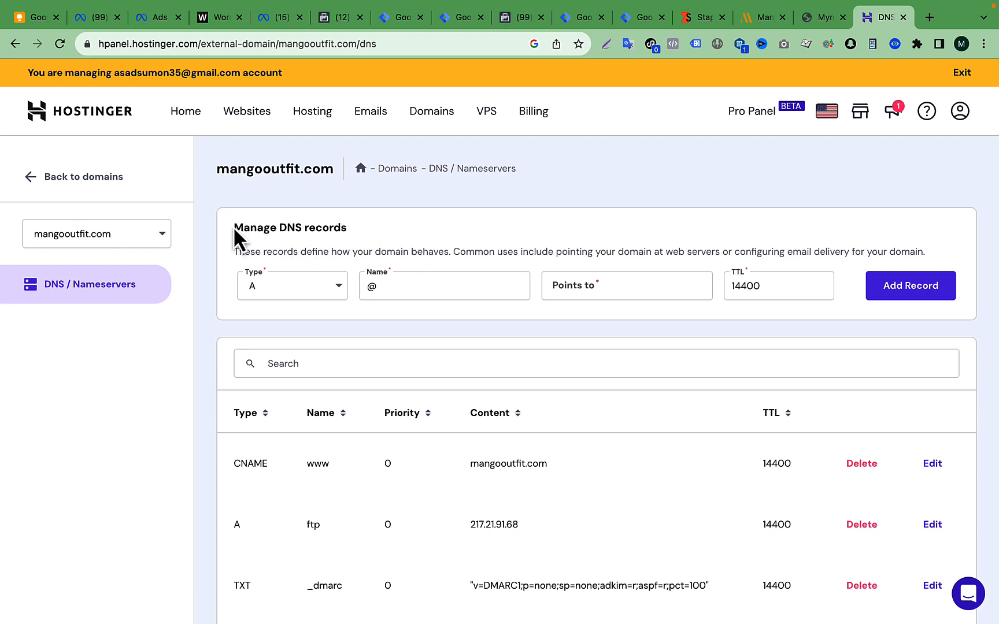
left_click_drag(233, 228, 364, 227)
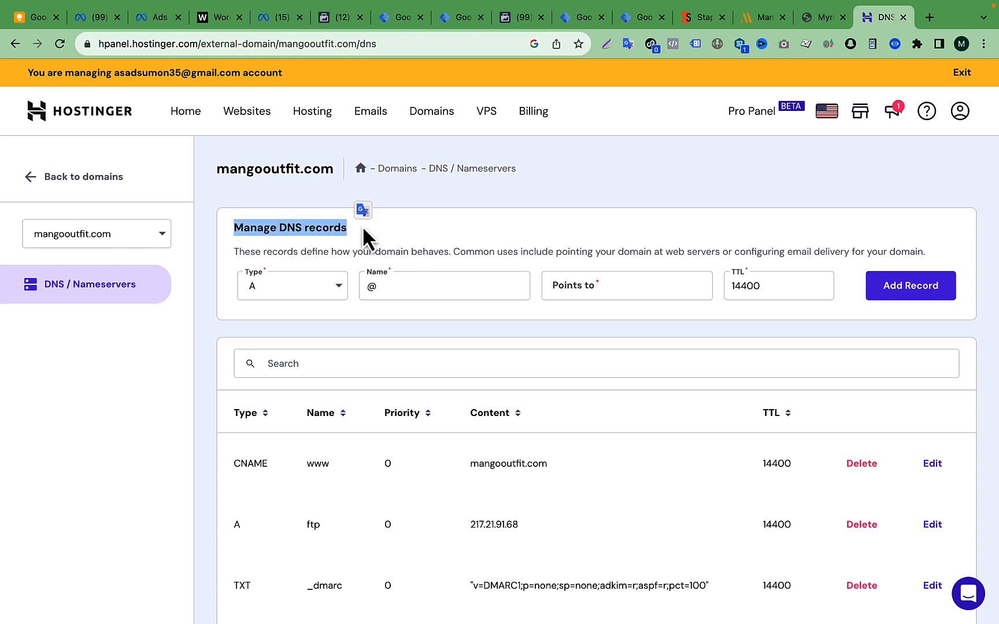
left_click(709, 24)
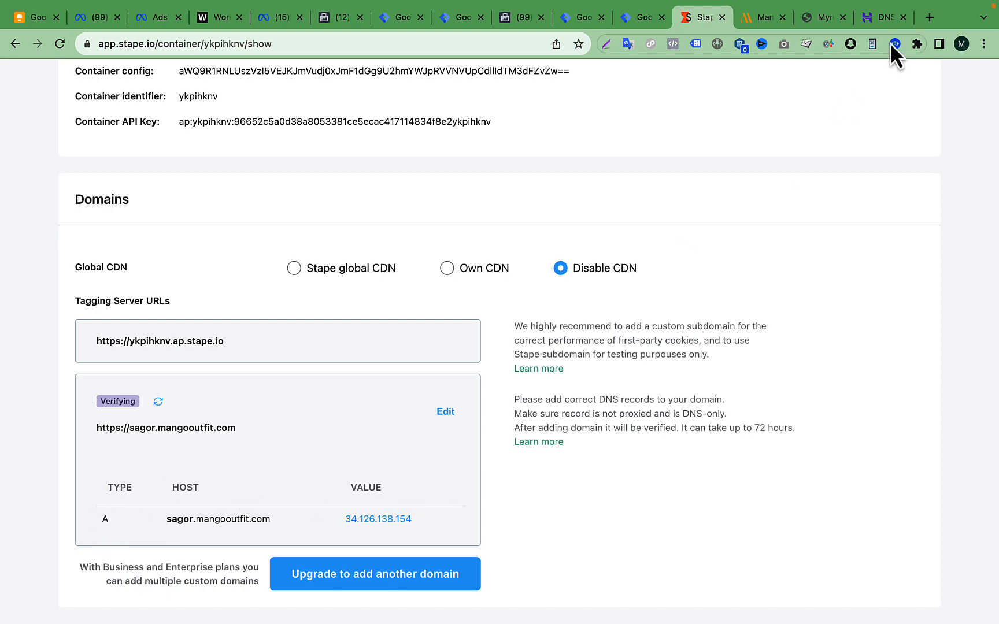
left_click(883, 17)
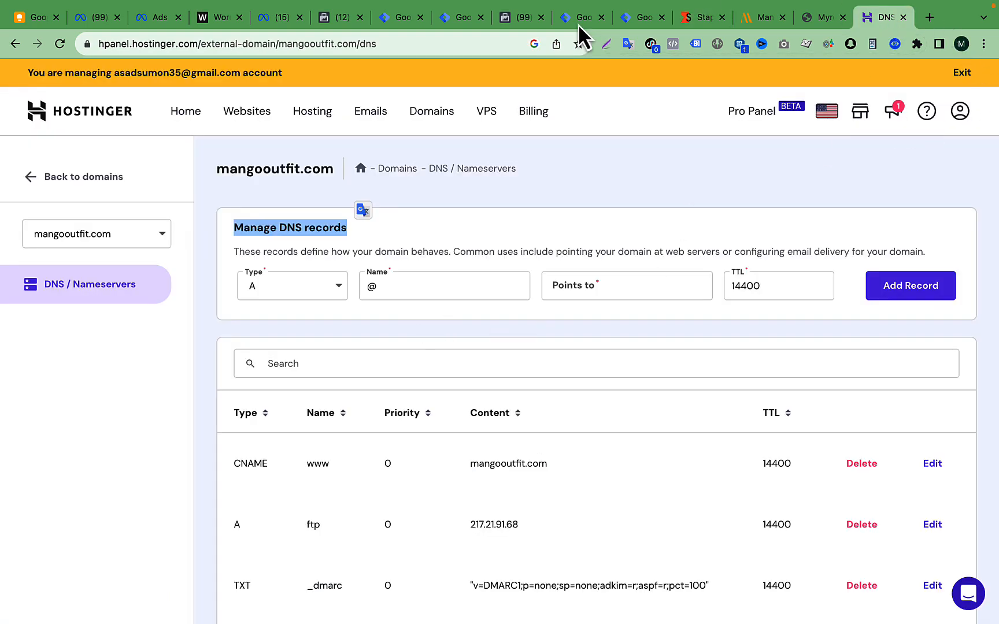
left_click(640, 171)
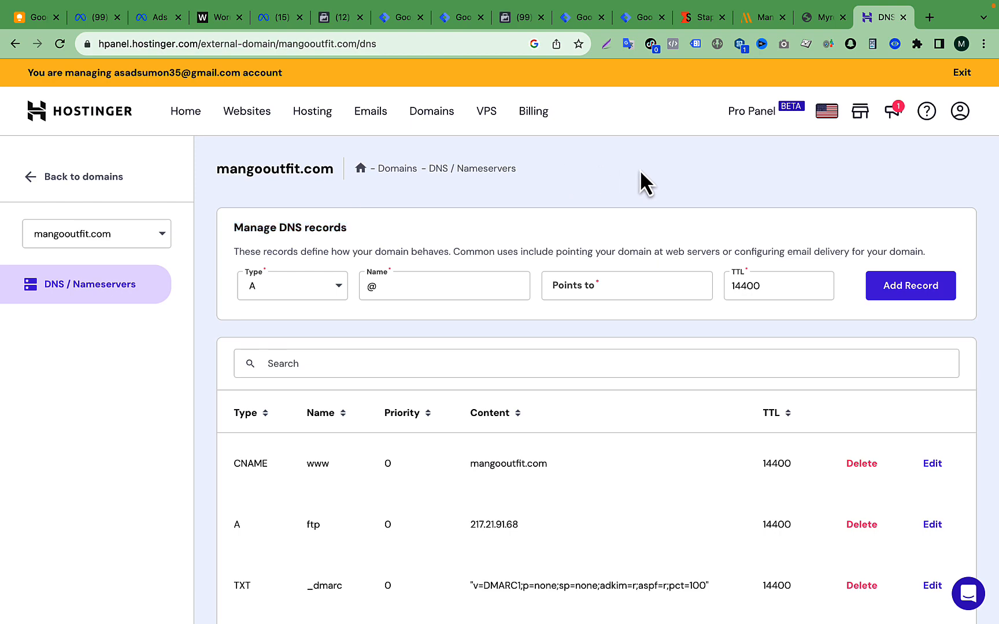
left_click(692, 19)
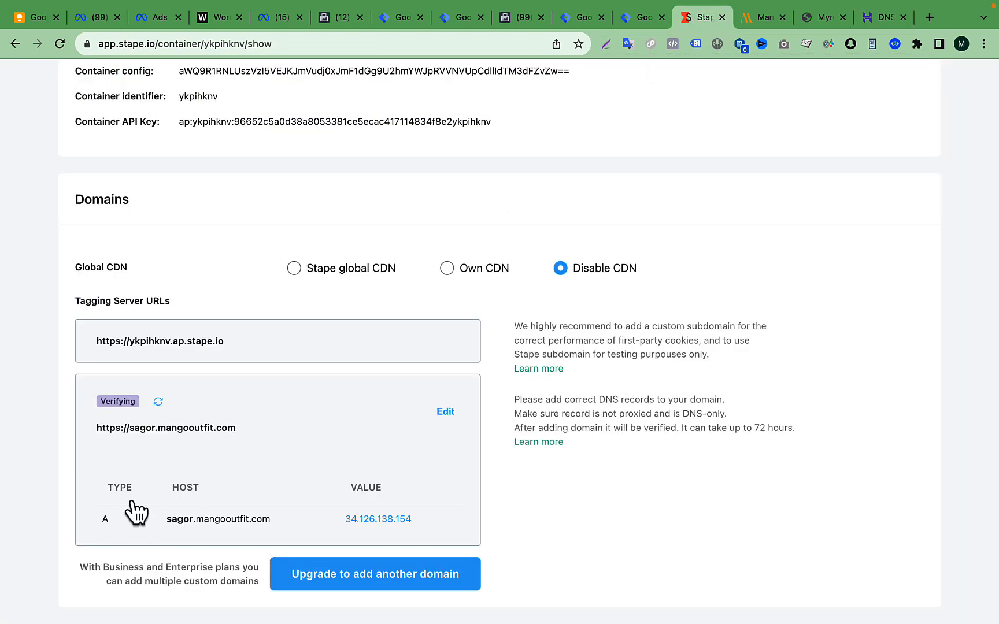
left_click(874, 18)
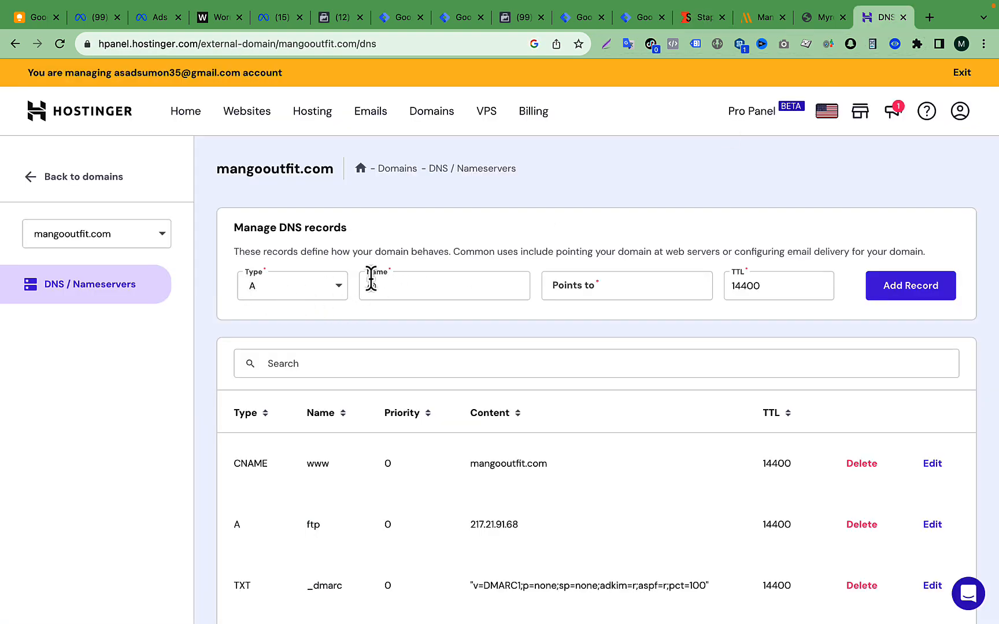
- Copy the A record's host from Stape into the record name in Hostinger and shorten it to sagor
left_click(698, 19)
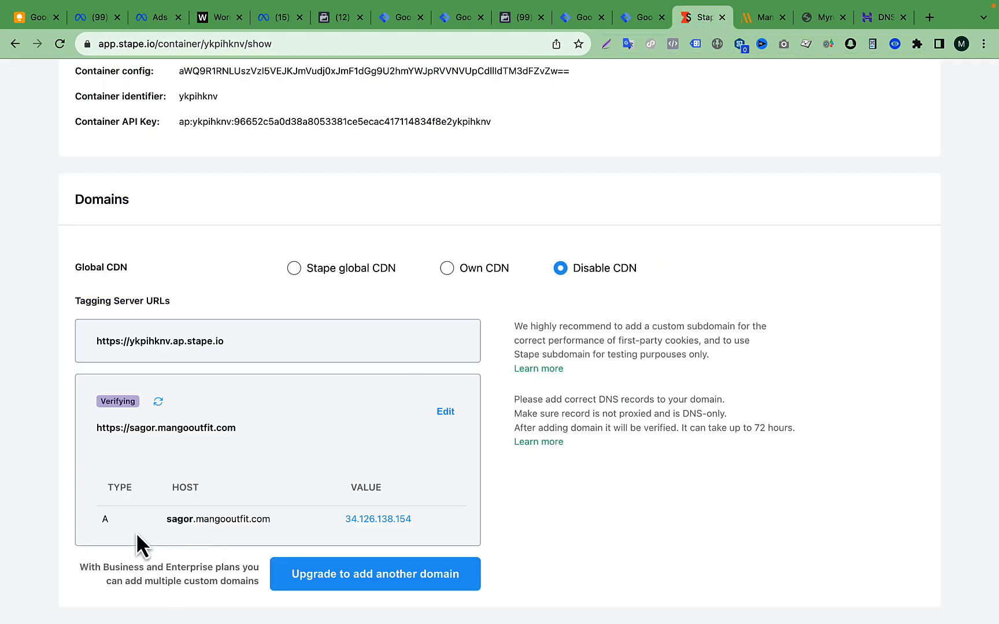
left_click(280, 518)
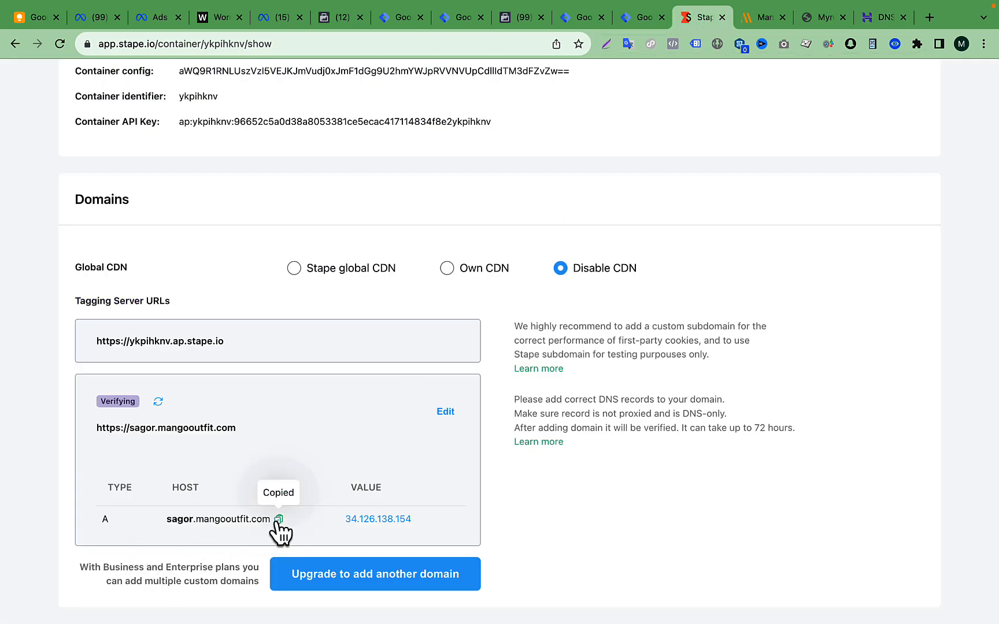
left_click(875, 19)
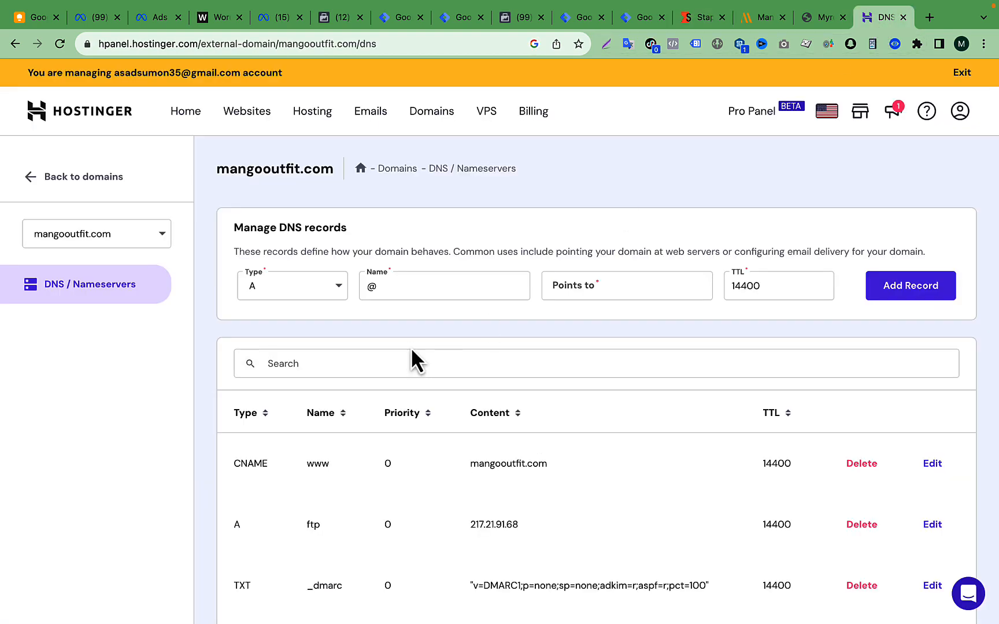
double_click(430, 297)
key("BackSpace")
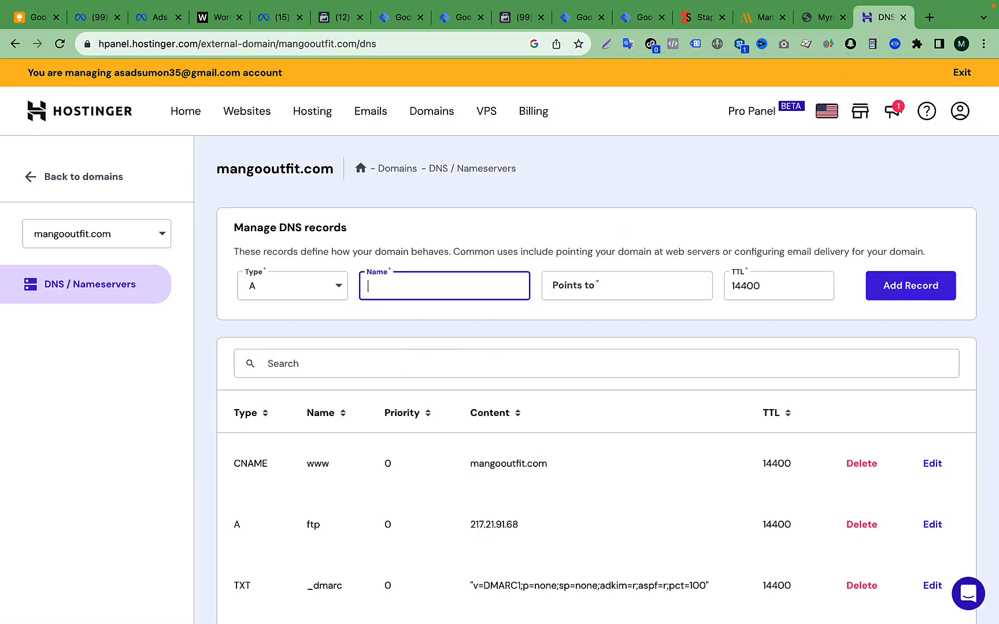
key("super+v")
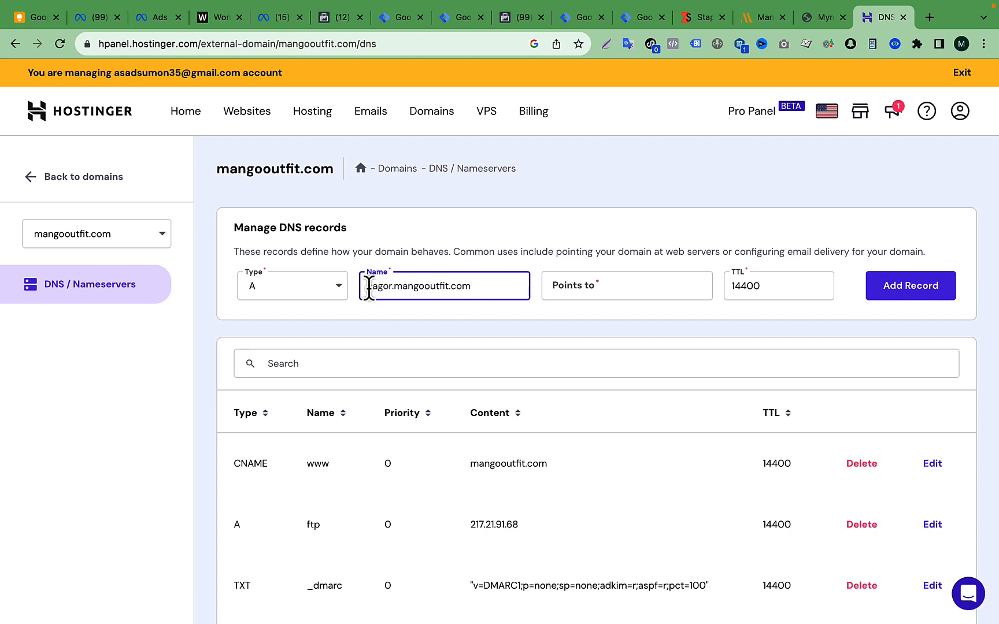
left_click_drag(475, 285, 520, 289)
left_click(430, 297)
key("BackSpace")
key("BackSpace")
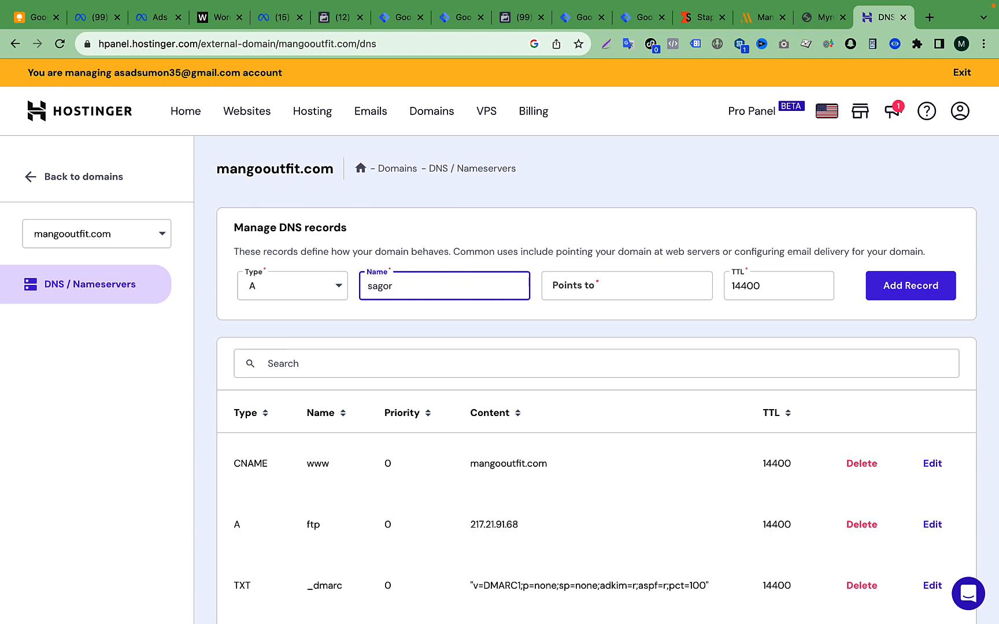
- Copy the A record's value 34.126.138.154 from Stape and paste it as the new record's target in Hostinger
left_click(702, 18)
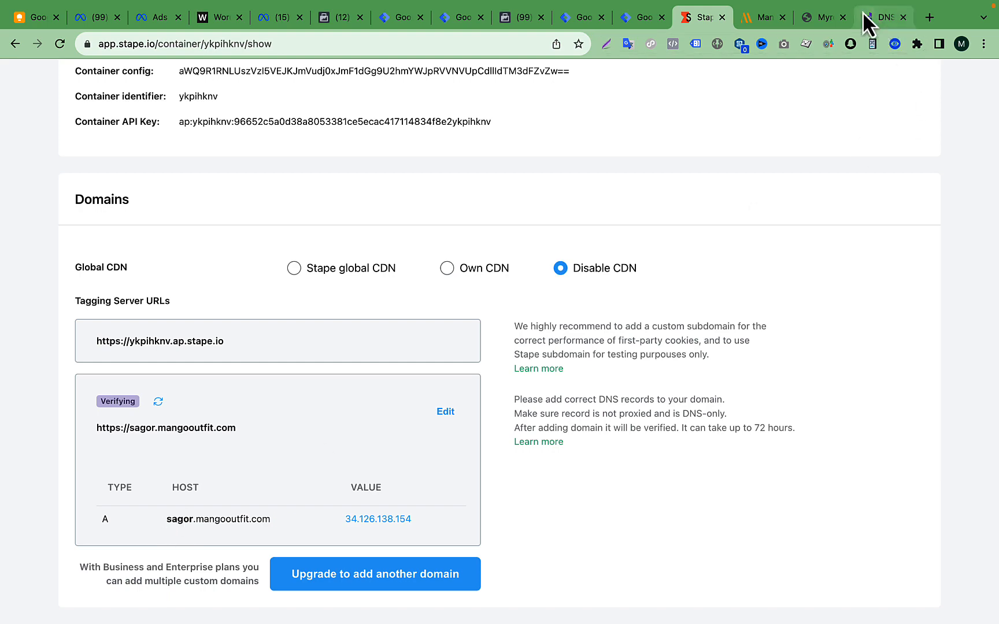
left_click(893, 18)
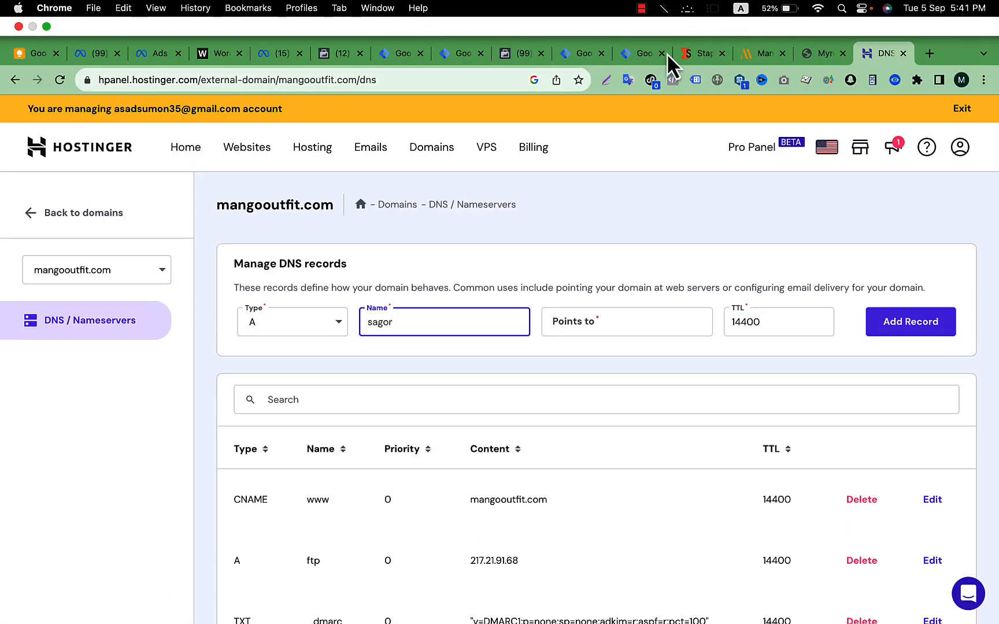
left_click(698, 52)
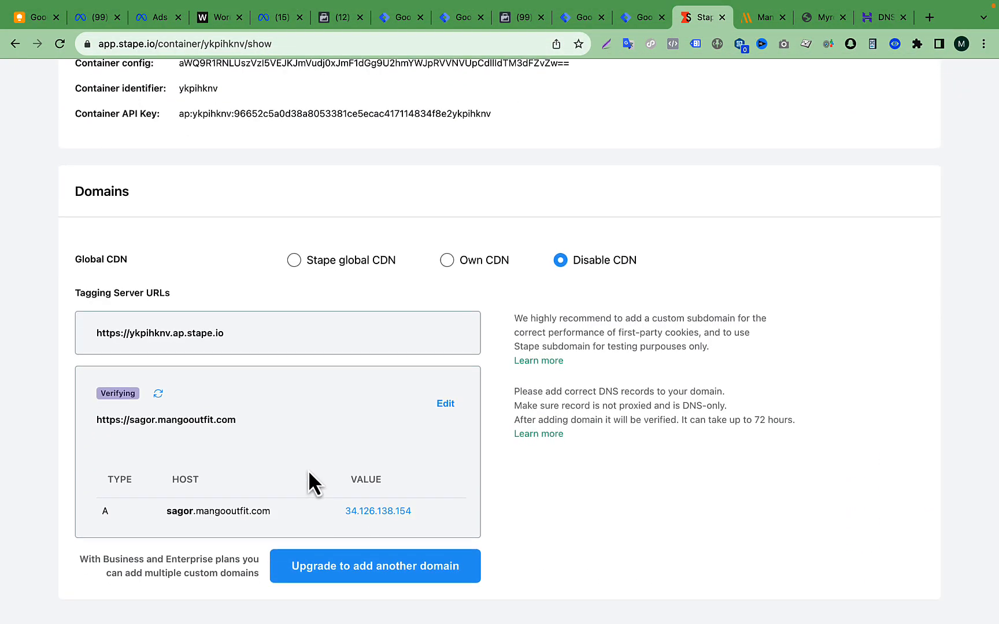
left_click(419, 519)
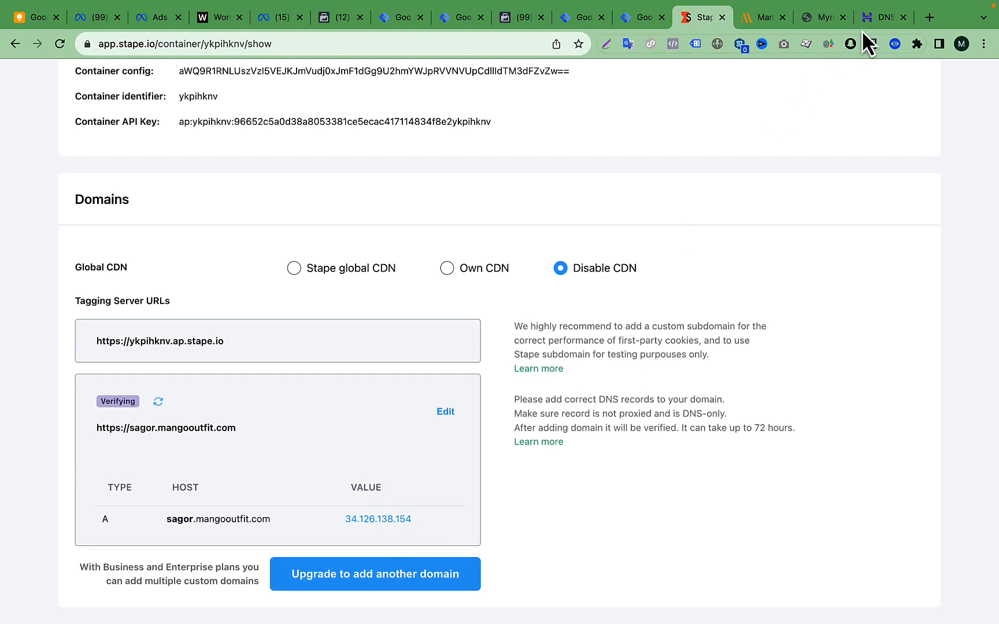
left_click(885, 18)
left_click(623, 290)
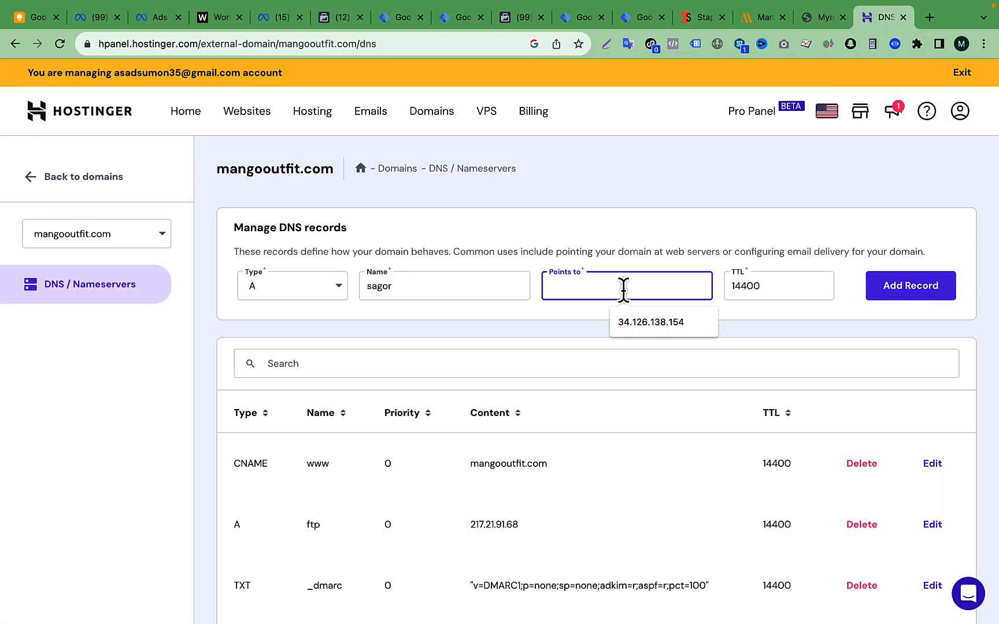
key("super+v")
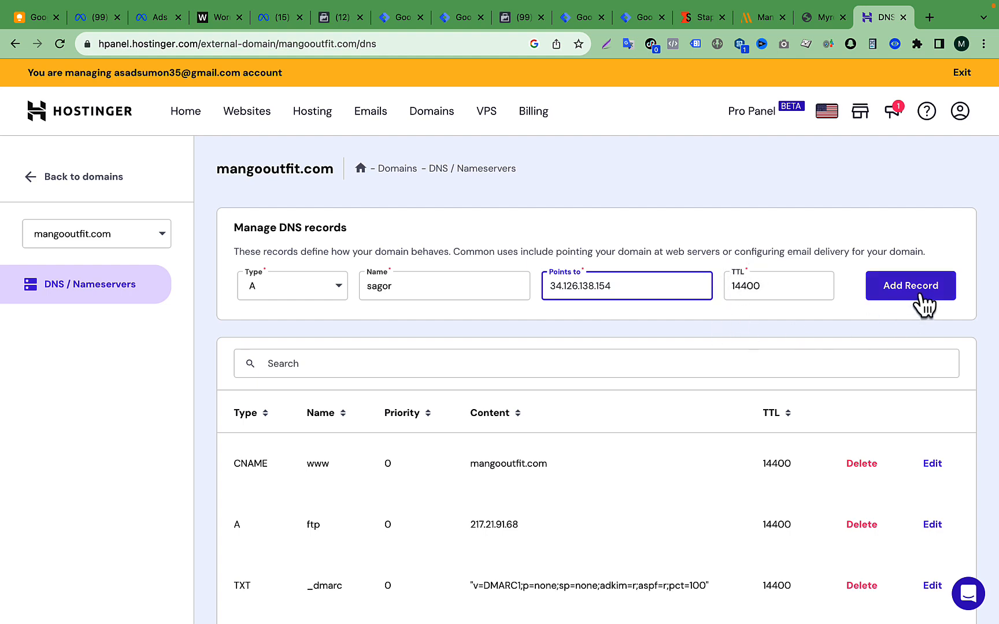
- Copy the full host sagor.mangooutfit.com from Stape and replace the new record's name in Hostinger with it
left_click(364, 282)
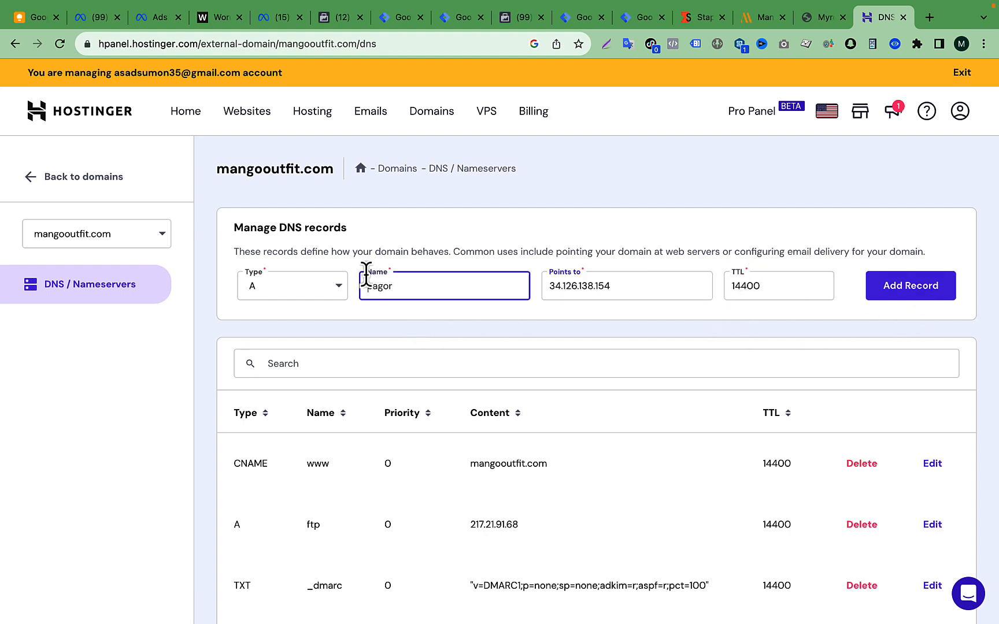
left_click(700, 18)
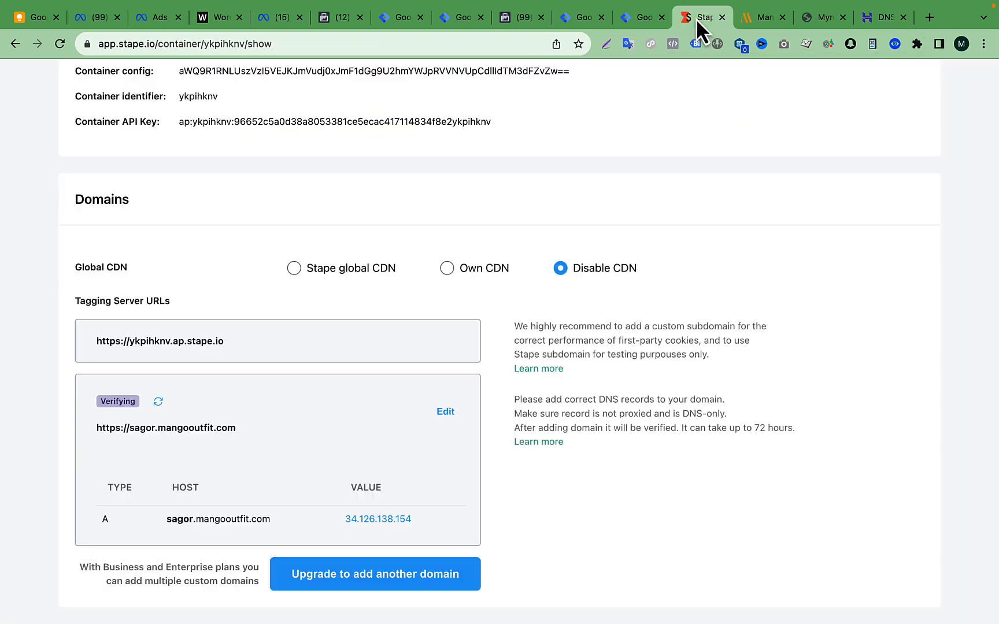
left_click(279, 521)
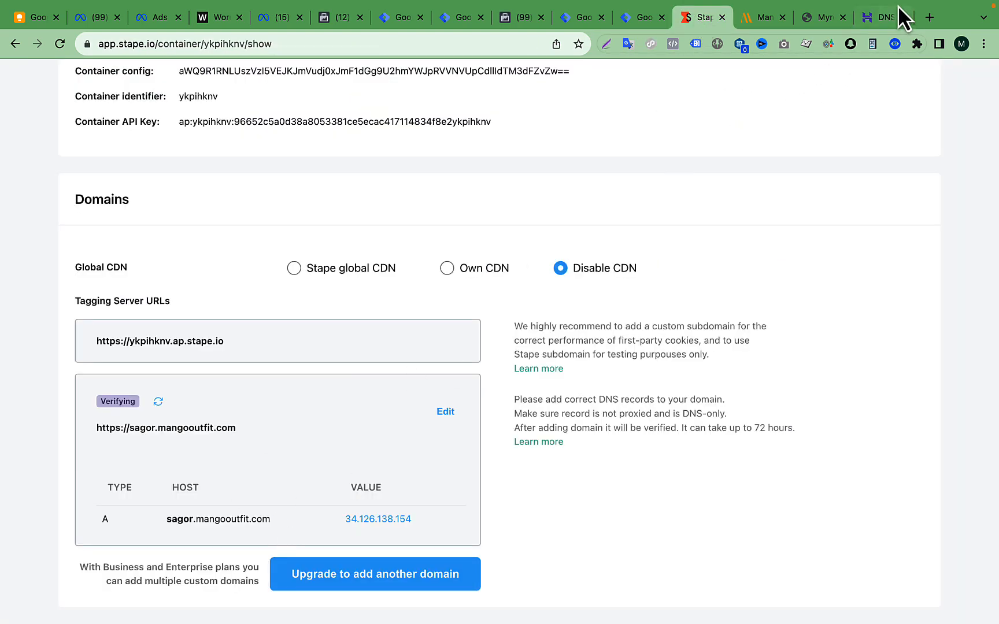
left_click(885, 17)
double_click(430, 289)
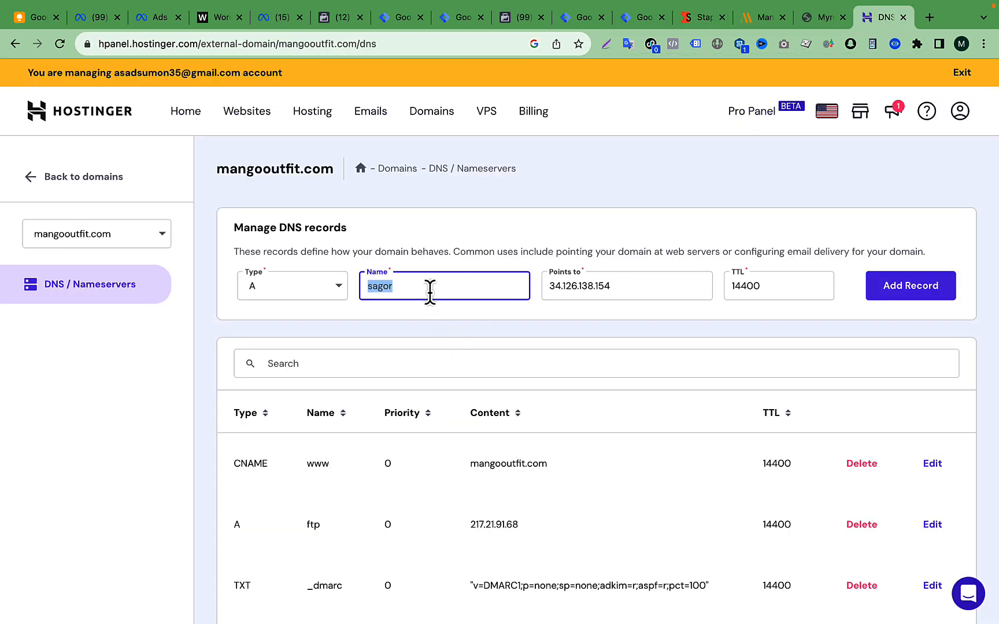
key("super+v")
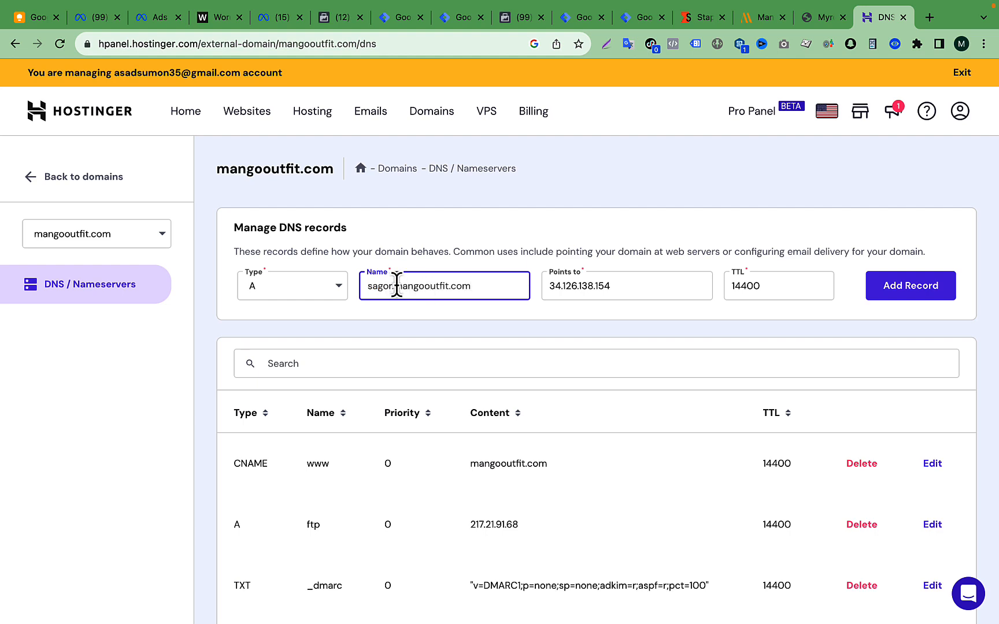
- Add the A record to the mangooutfit.com DNS zone and confirm it as an additional A record
left_click_drag(395, 286, 476, 290)
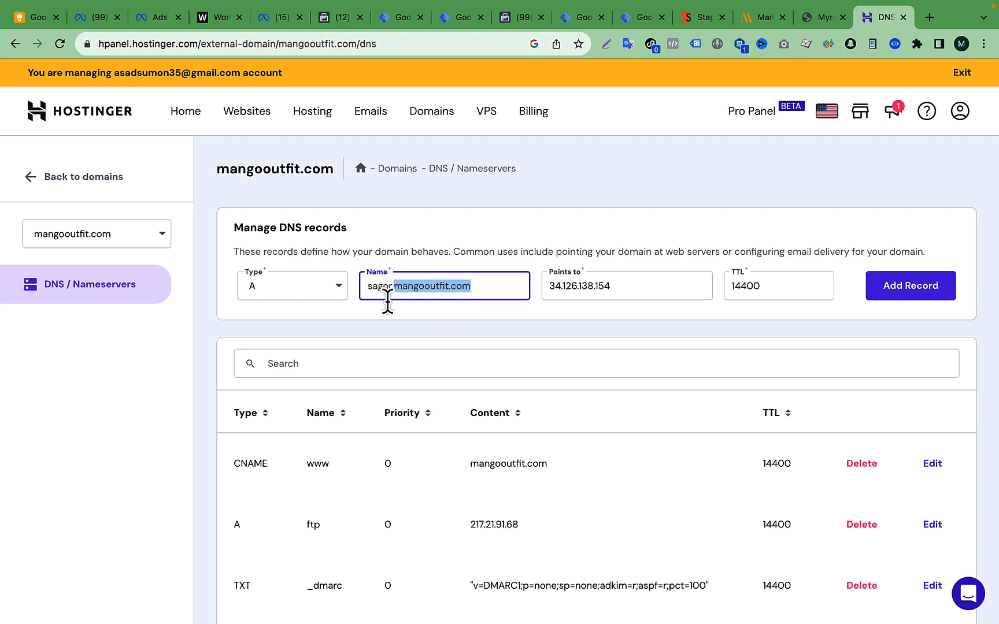
left_click(481, 320)
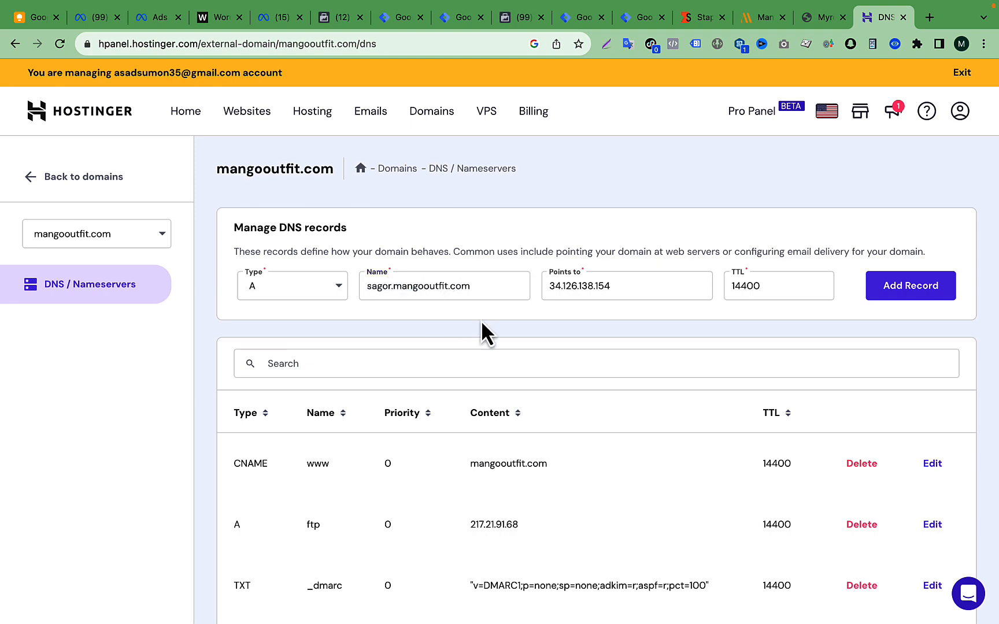
left_click(917, 300)
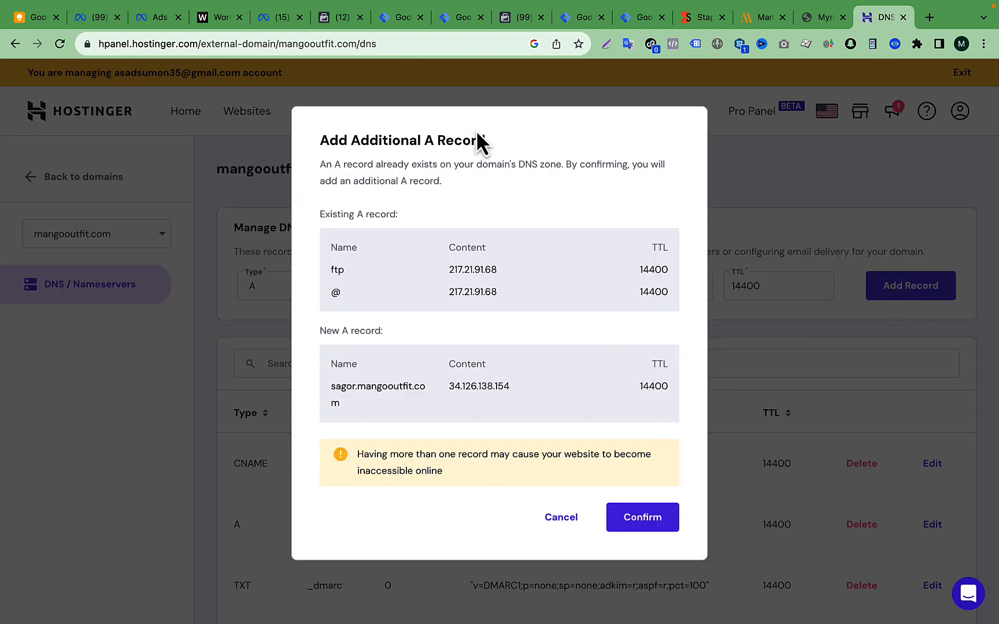
left_click(643, 520)
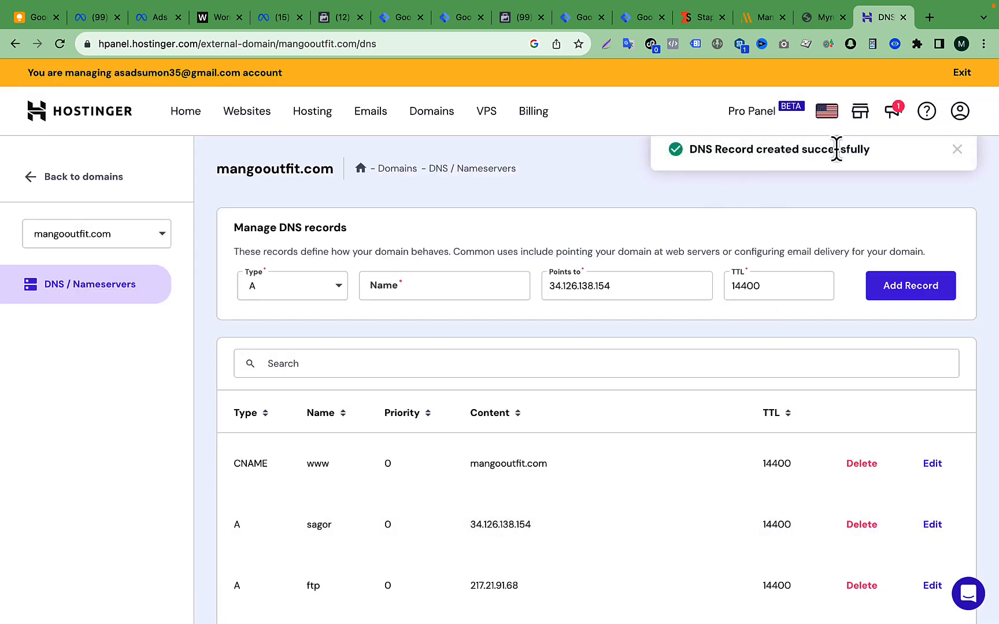
- Review the mangooutfit.com DNS records in Hostinger, comparing the sagor A record with the one listed in Stape
scroll(552, 413, "down", 3)
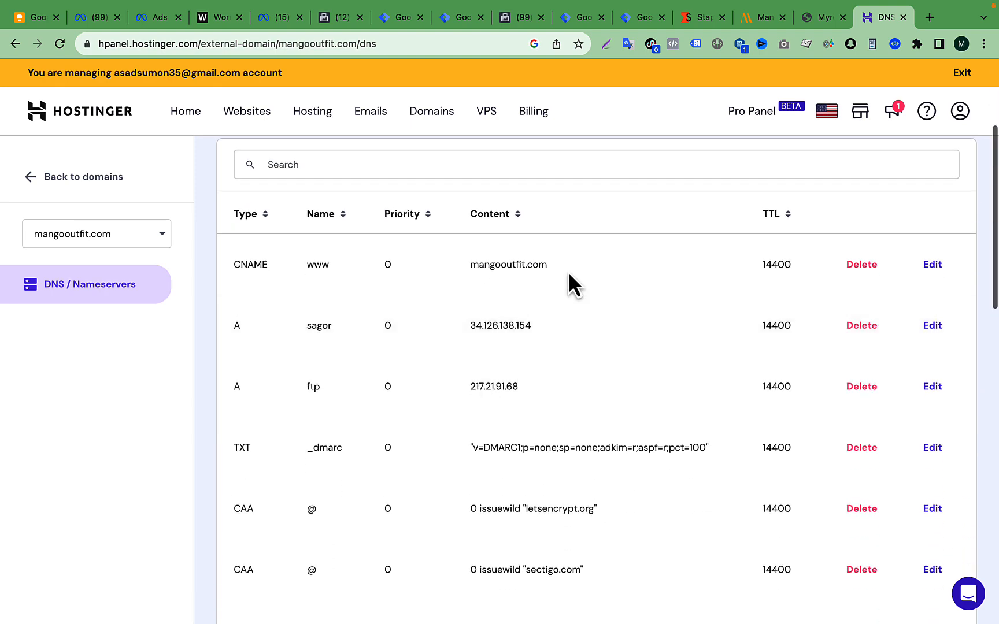
scroll(559, 269, "down", 2)
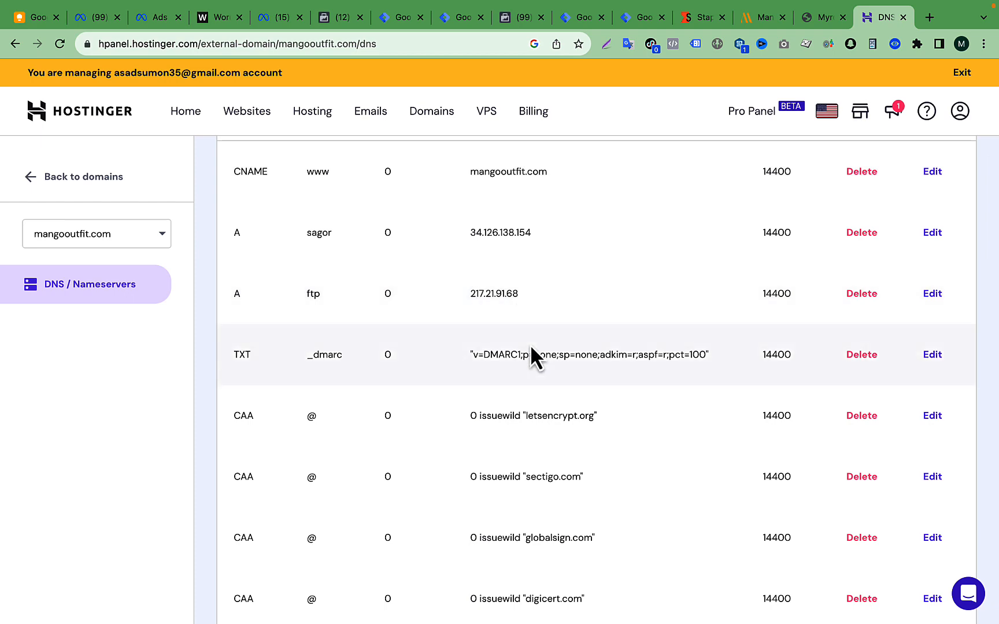
scroll(530, 344, "down", 4)
scroll(531, 344, "down", 10)
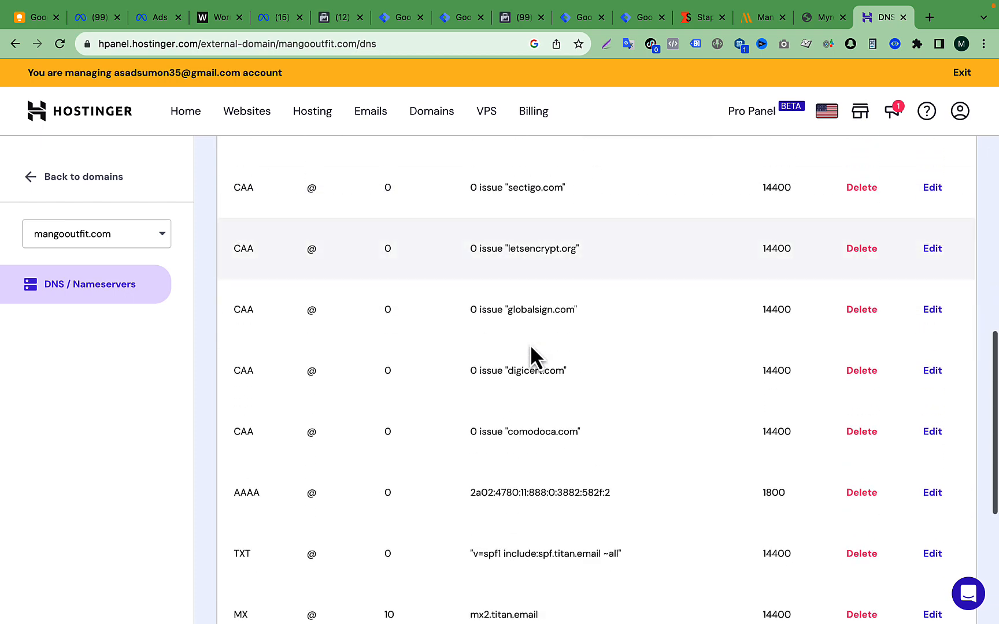
scroll(530, 344, "down", 2)
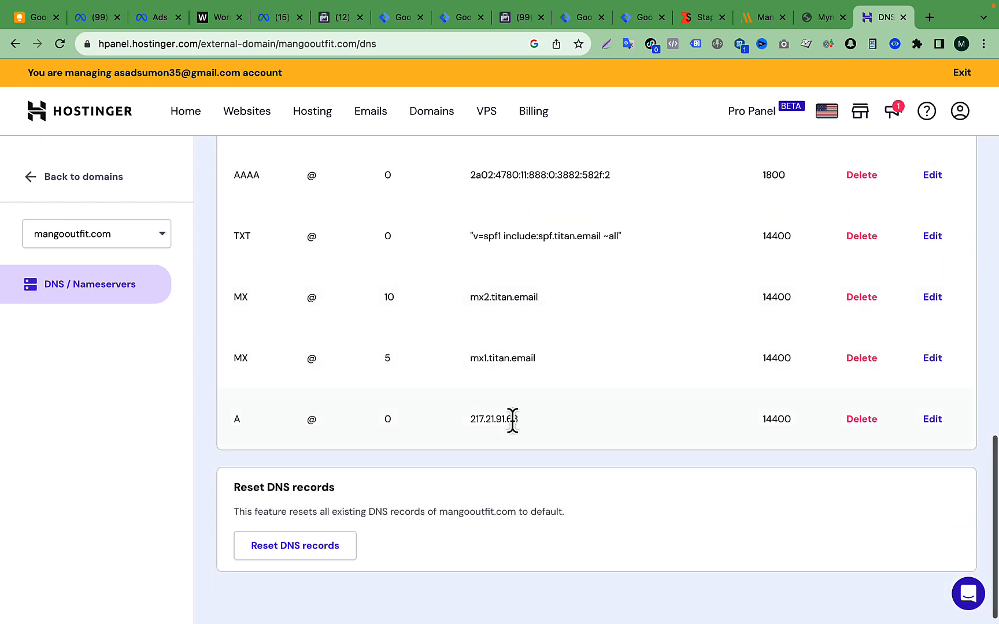
scroll(511, 420, "up", 1)
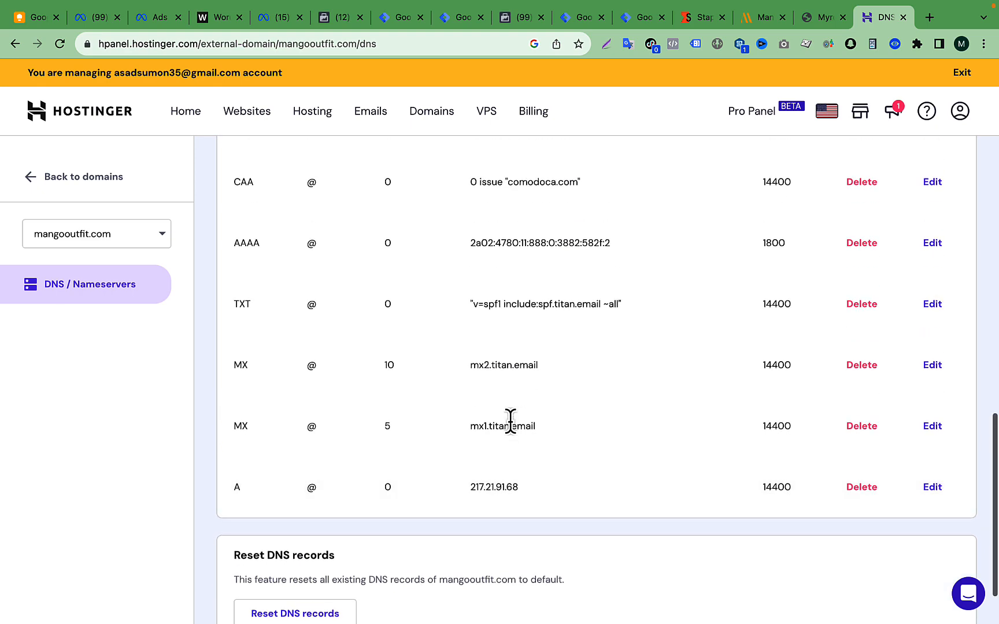
left_click(696, 17)
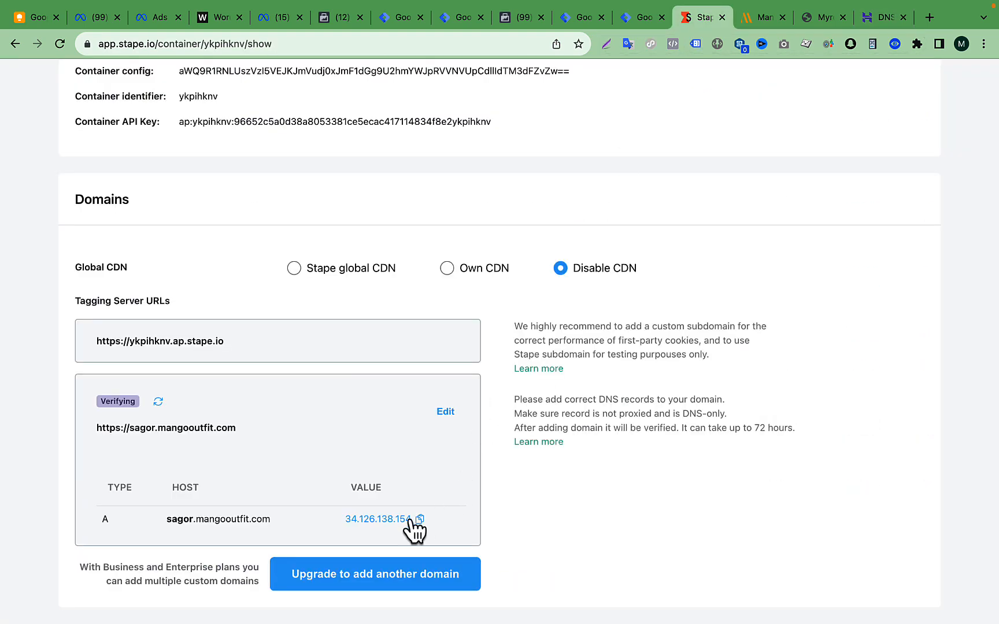
left_click(886, 20)
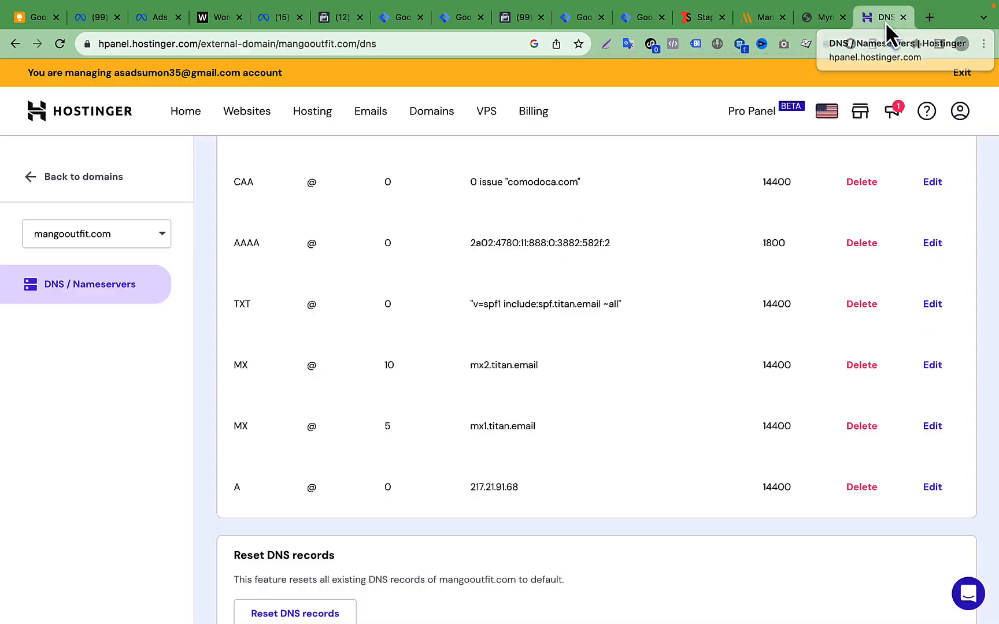
scroll(500, 457, "up", 1)
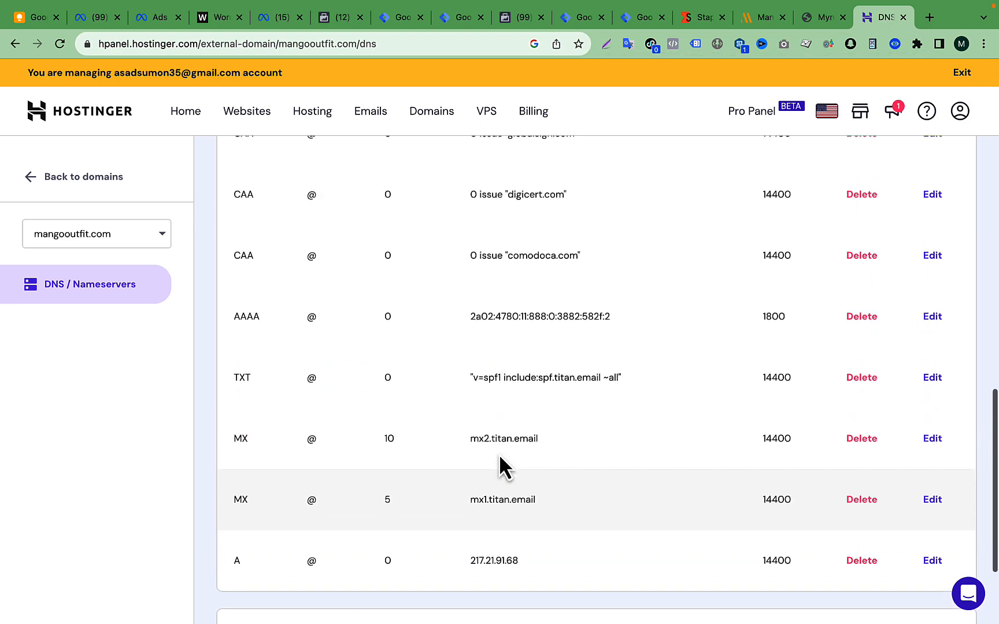
scroll(499, 453, "up", 5)
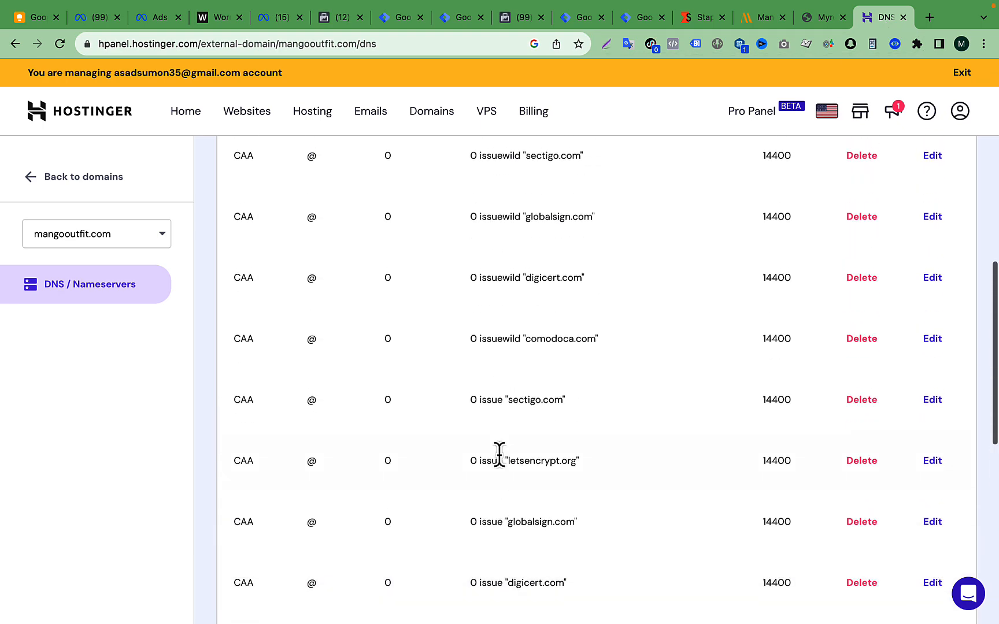
scroll(499, 453, "up", 6)
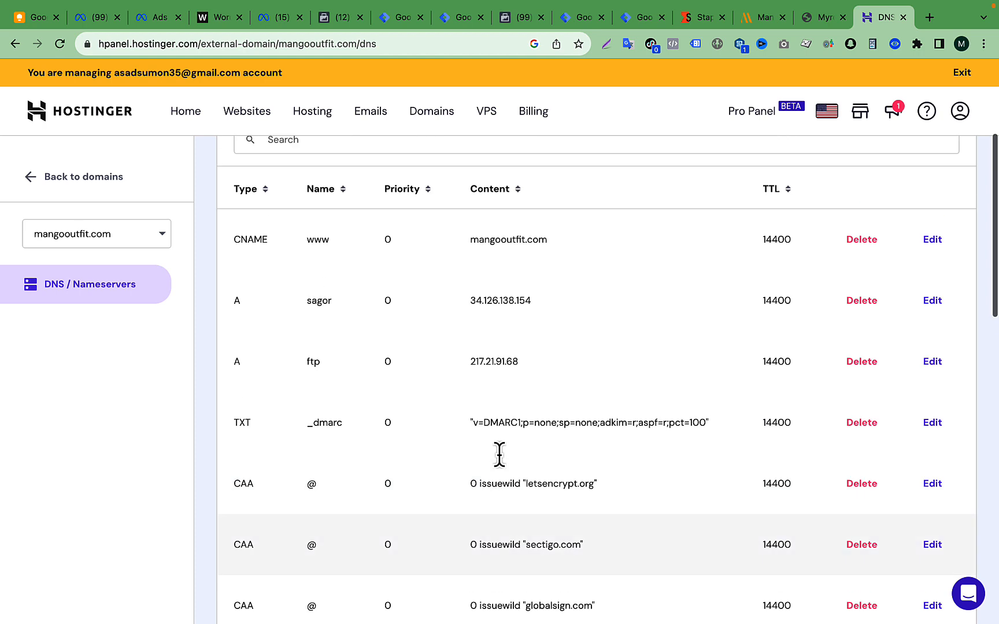
scroll(500, 455, "up", 1)
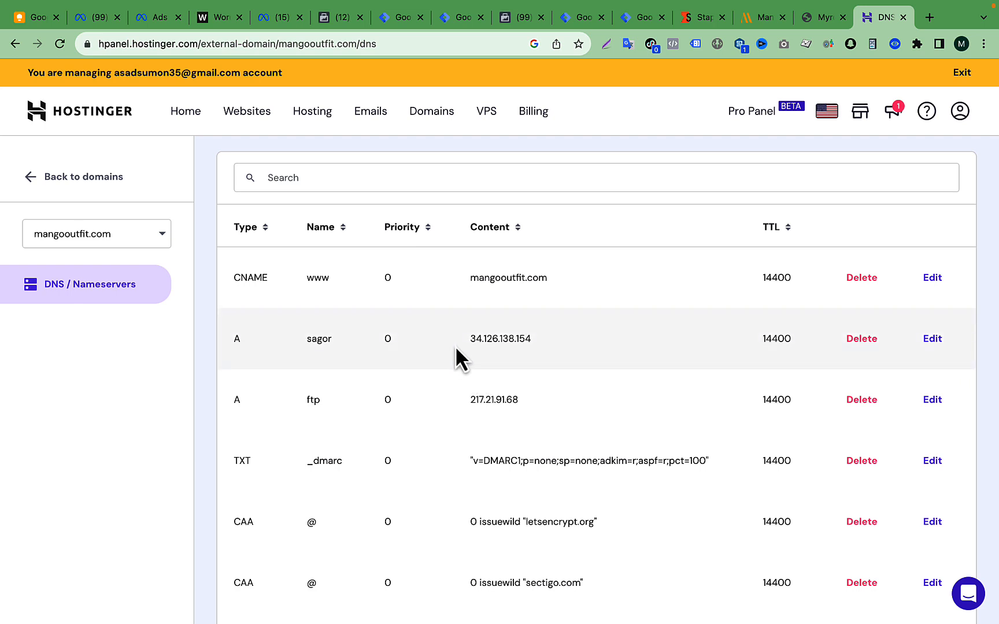
scroll(554, 361, "up", 3)
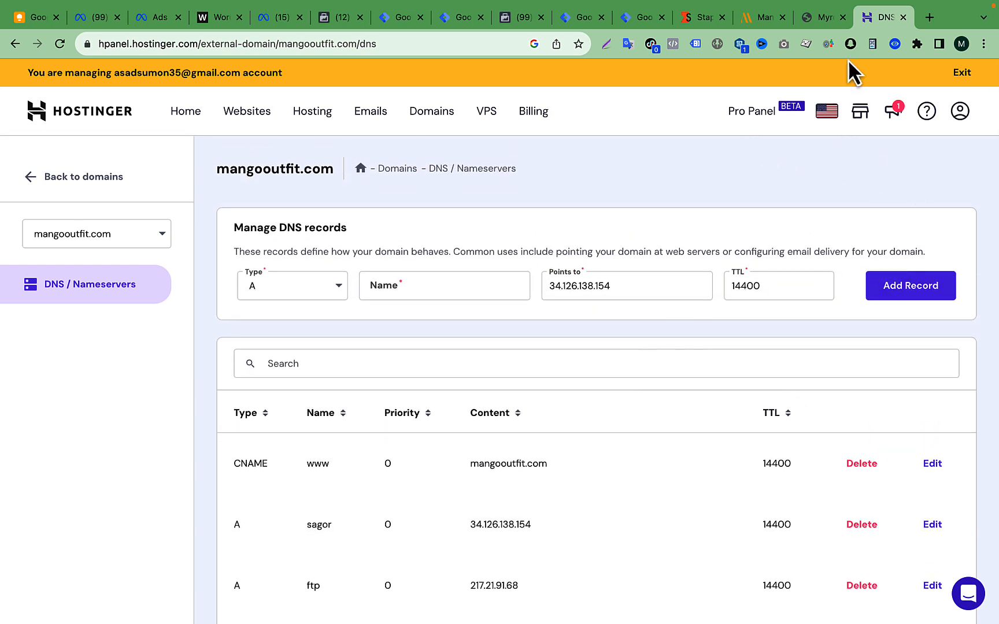
- Refresh the verification status of the custom domain sagor.mangooutfit.com in Stape and check the container's status
left_click(699, 17)
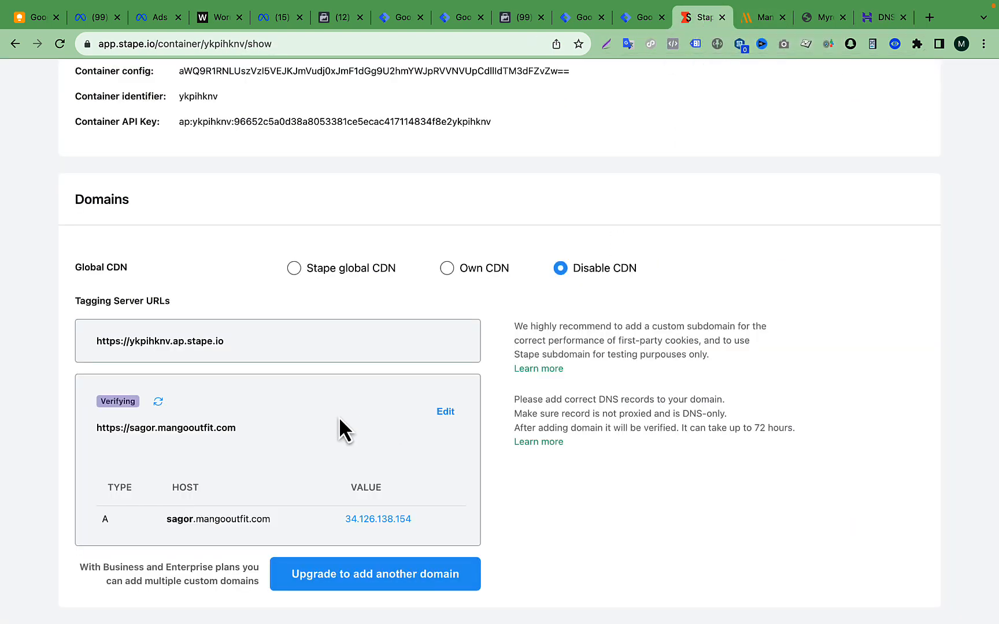
left_click(158, 402)
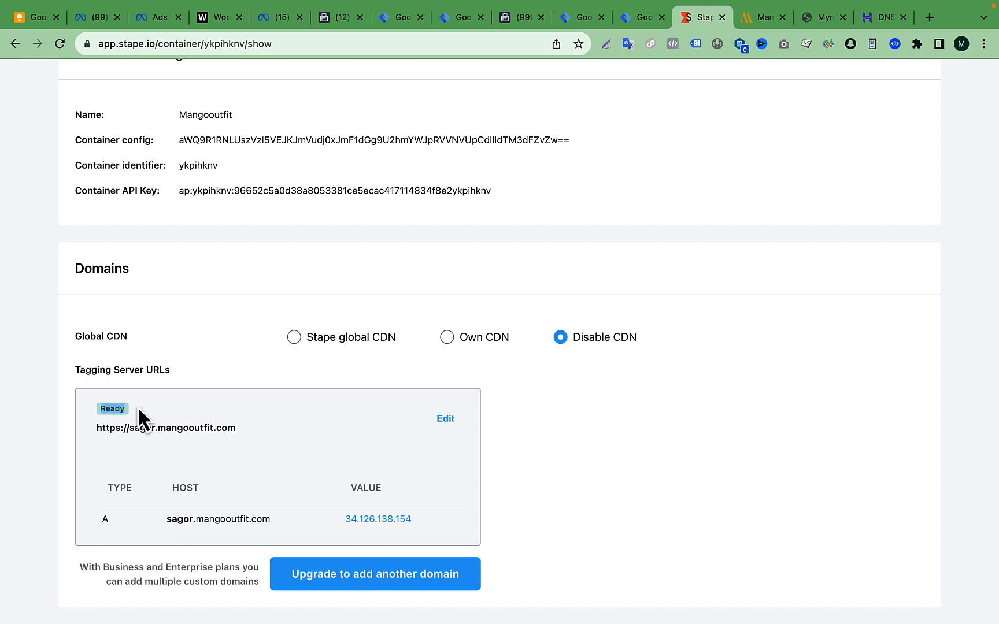
scroll(729, 198, "up", 10)
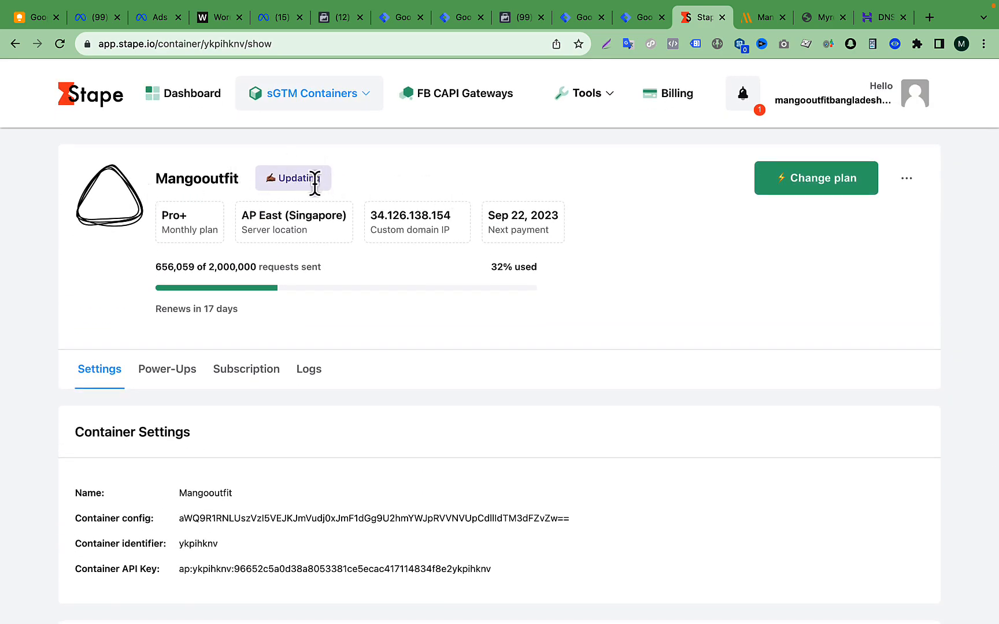
scroll(594, 323, "down", 7)
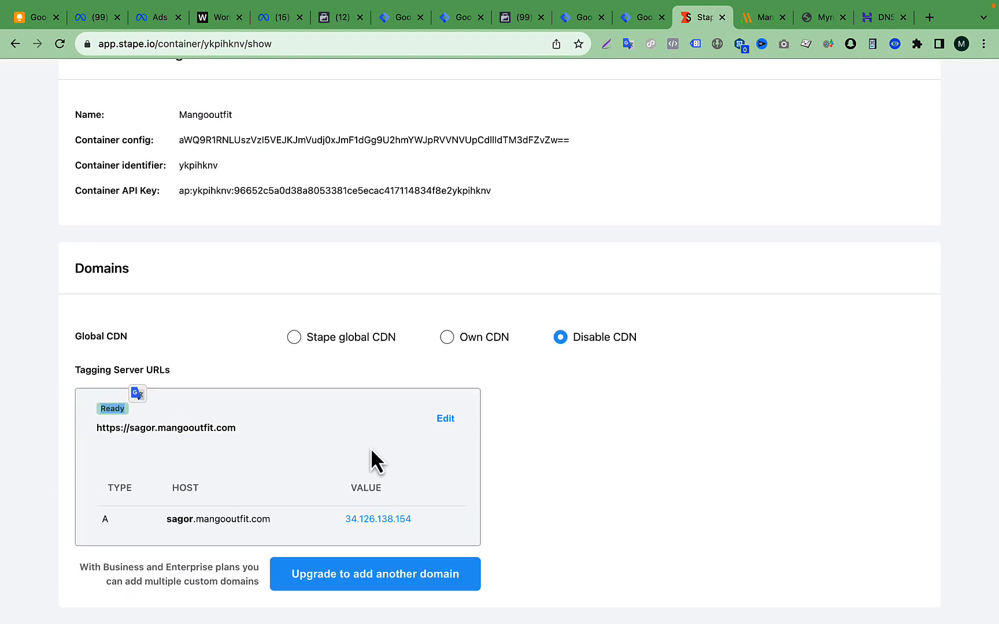
left_click(620, 480)
mouse_move(190, 428)
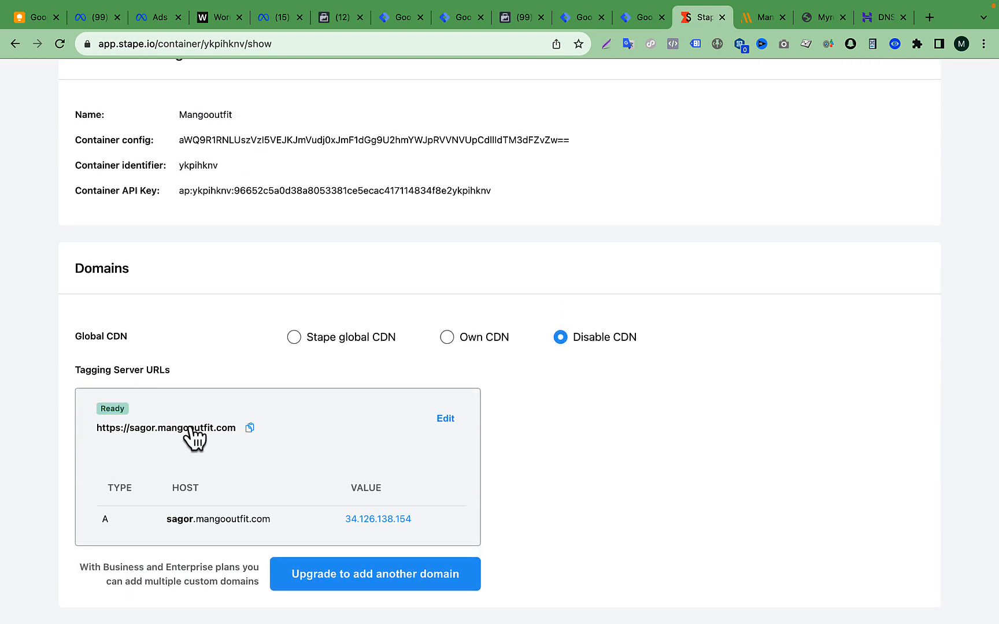
left_click(250, 428)
- Switch to Google Tag Manager and reopen the container settings of Mangooutfit-Server
left_click(643, 24)
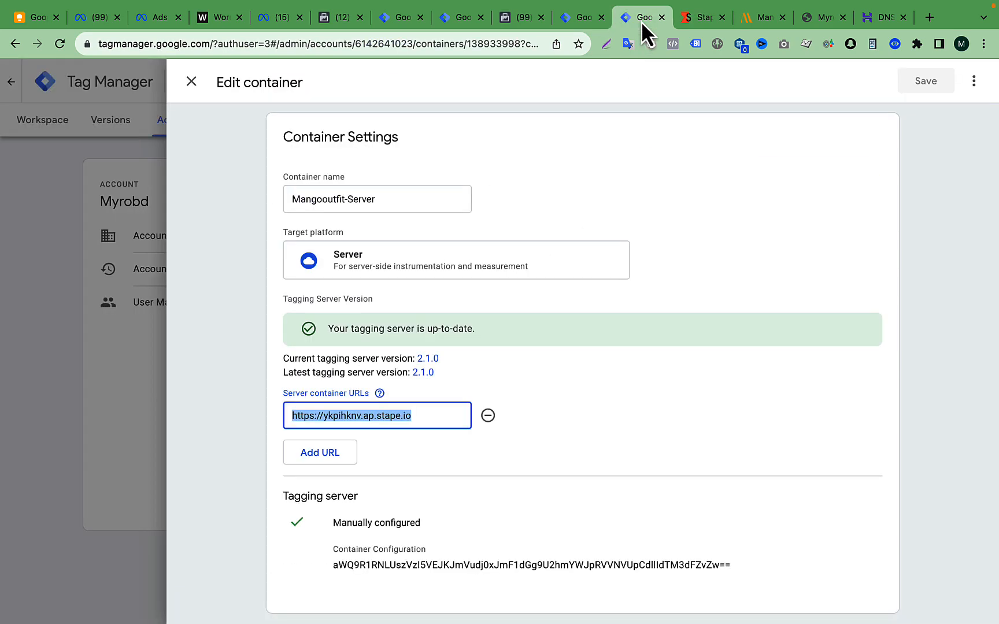
left_click(50, 296)
left_click(42, 123)
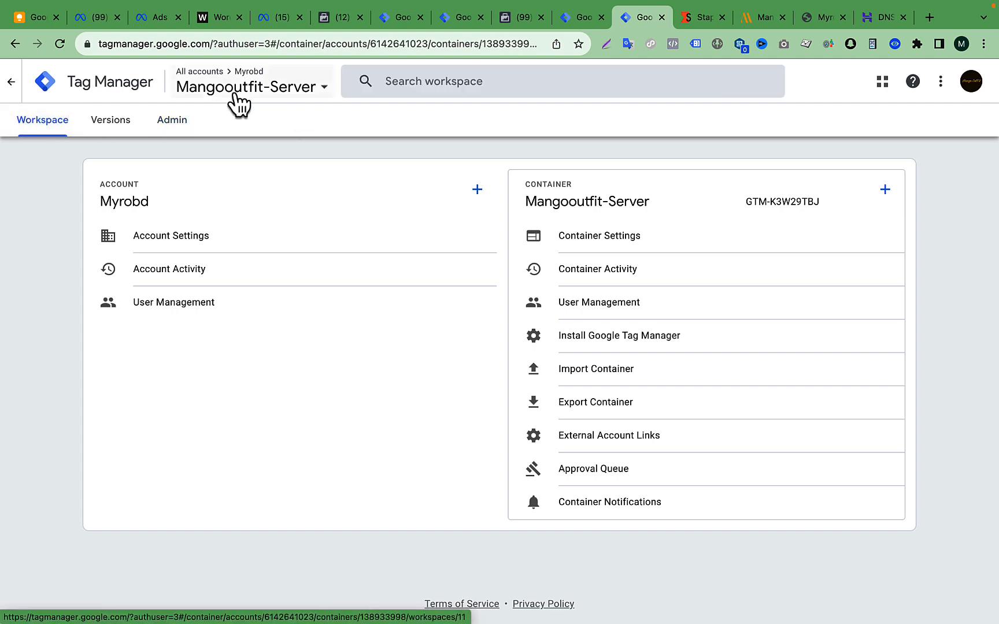
left_click(173, 121)
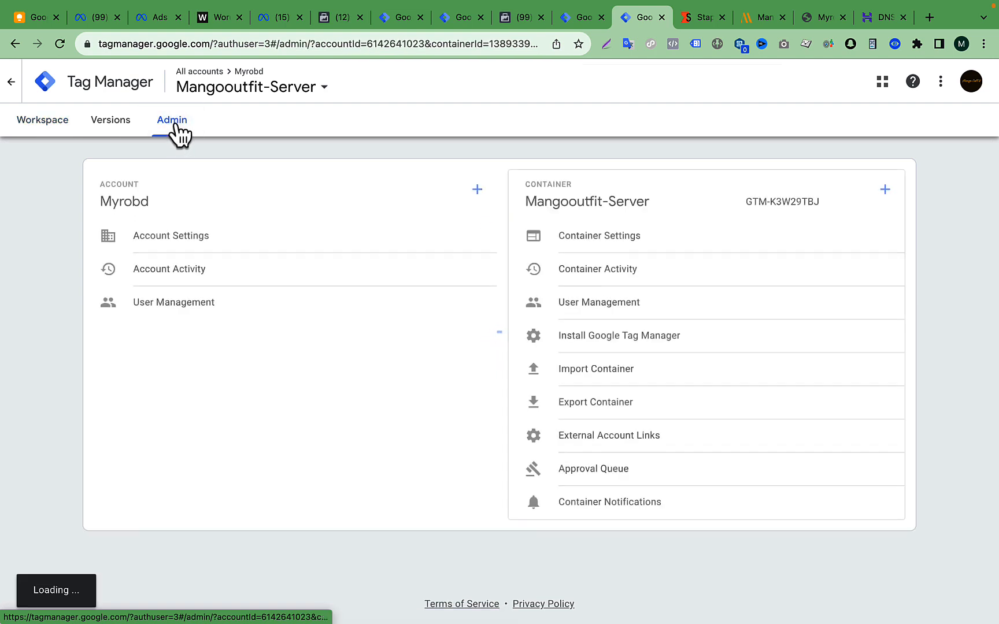
left_click(634, 249)
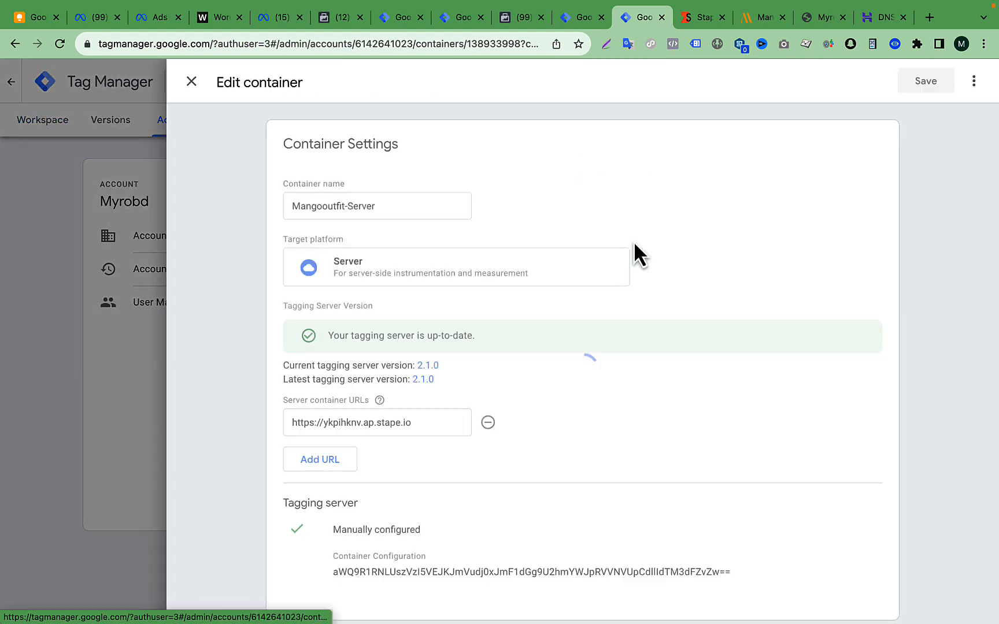
left_click_drag(430, 419, 298, 421)
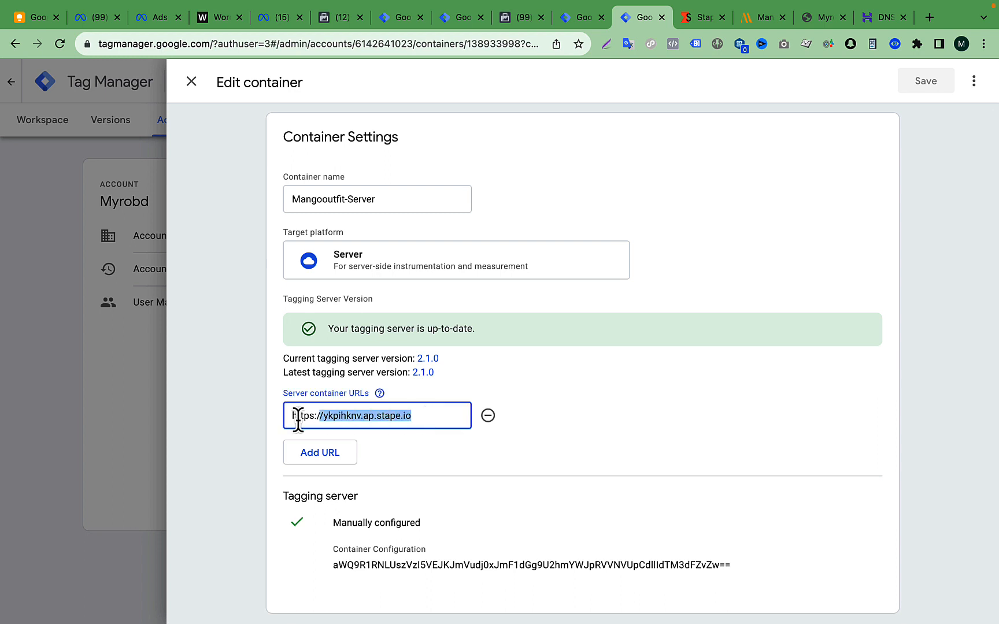
key("BackSpace")
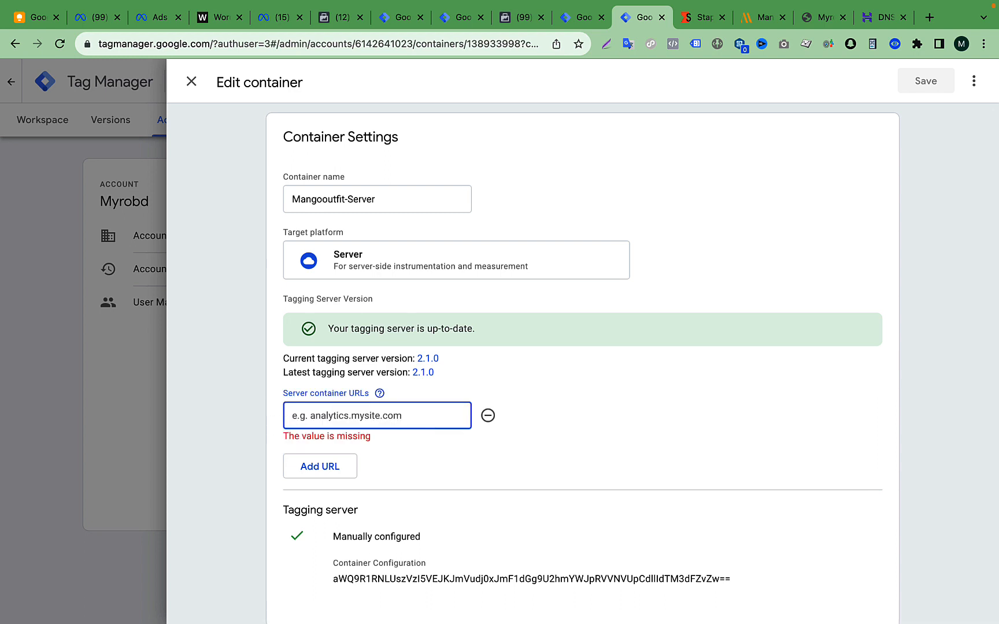
key("super+v")
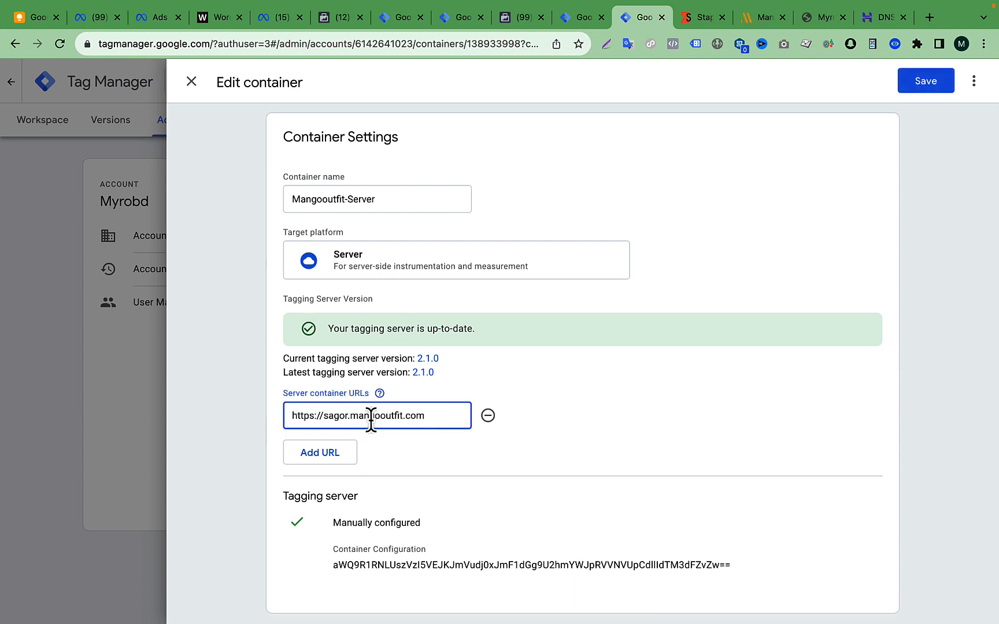
left_click_drag(428, 415, 287, 422)
left_click(431, 468)
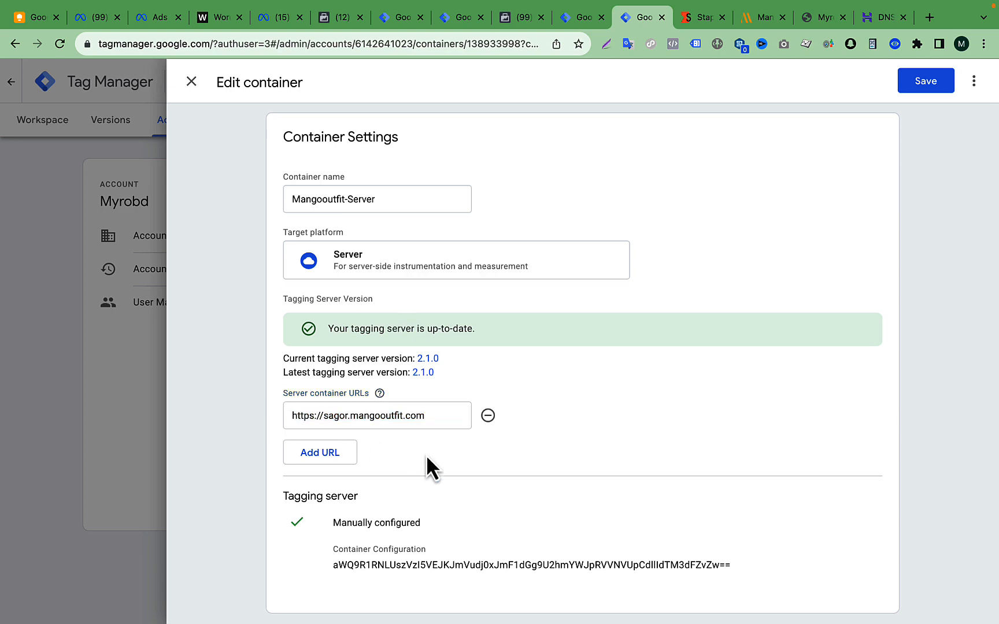
scroll(698, 373, "up", 1)
left_click(927, 81)
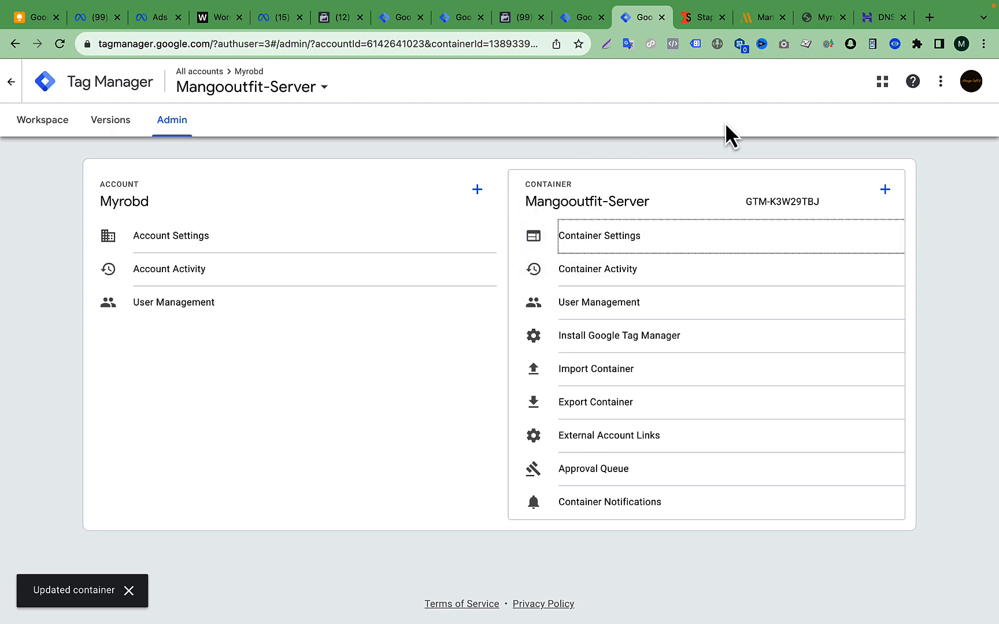
- Check the custom domain's status in Stape against the Mangooutfit-Server container in Tag Manager
left_click(696, 19)
scroll(380, 377, "down", 7)
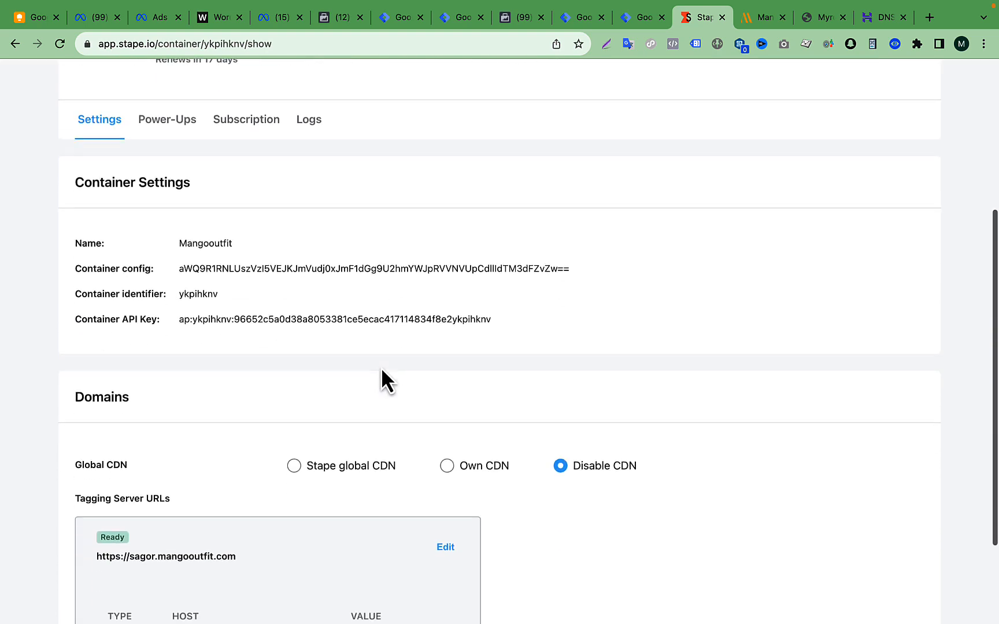
mouse_move(152, 428)
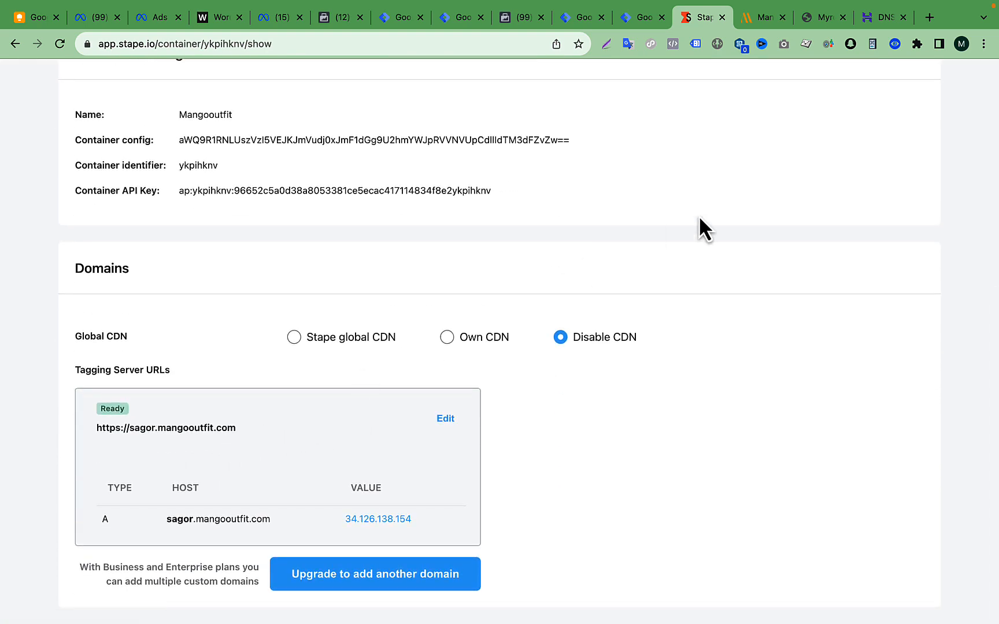
left_click(646, 19)
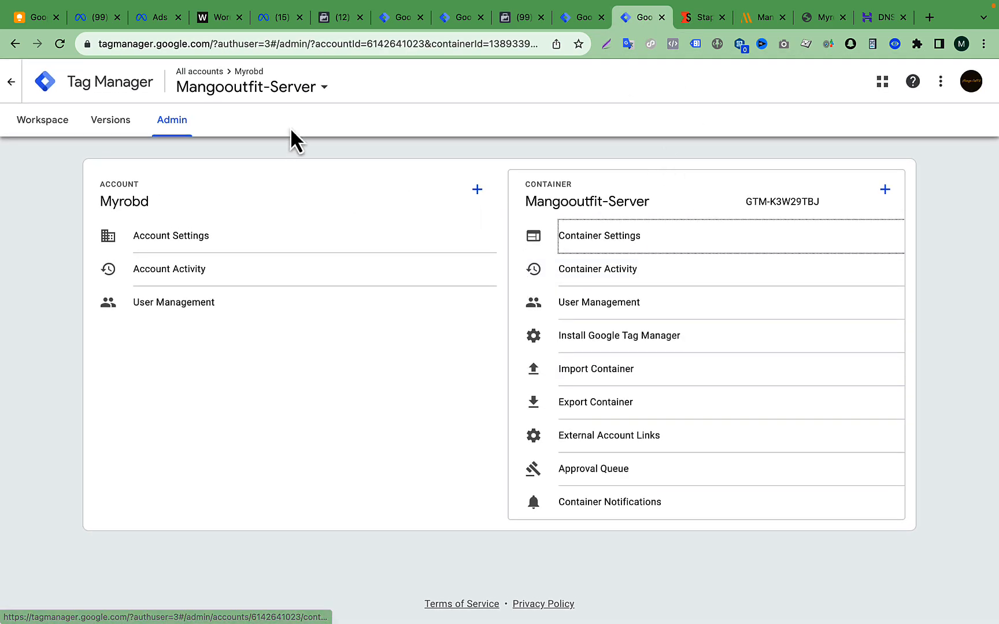
left_click(685, 18)
- Open the GA4 Configuration Tag from the tag list of the Mangooutfit-Web container
left_click(579, 19)
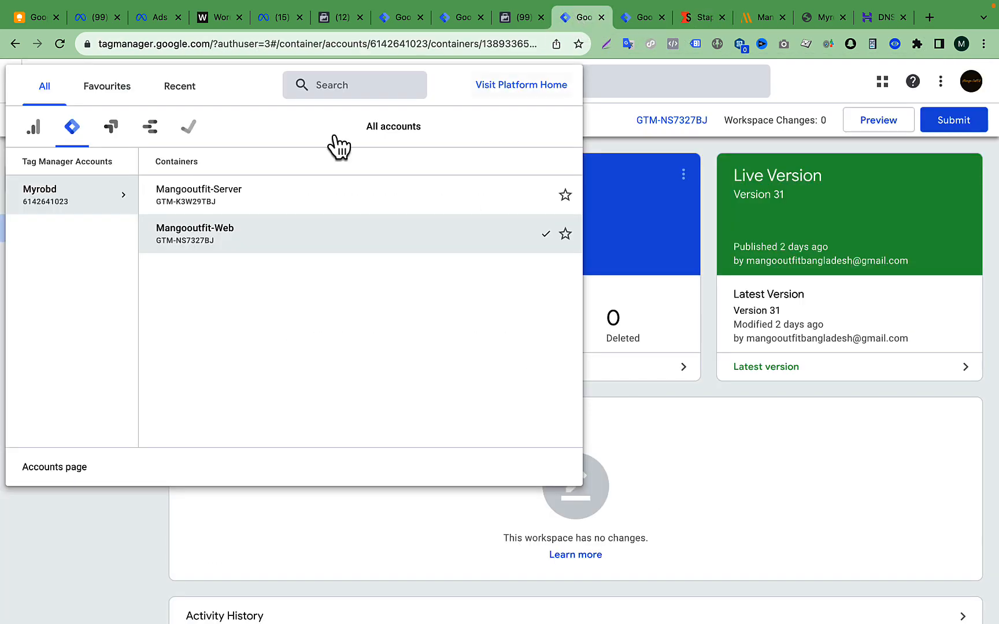
left_click(818, 98)
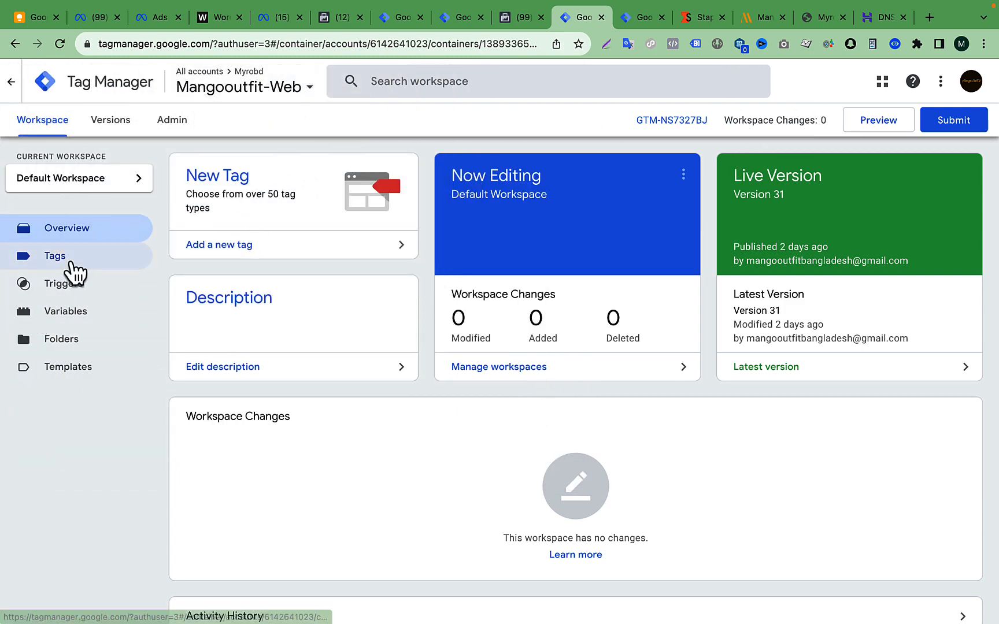
left_click(70, 263)
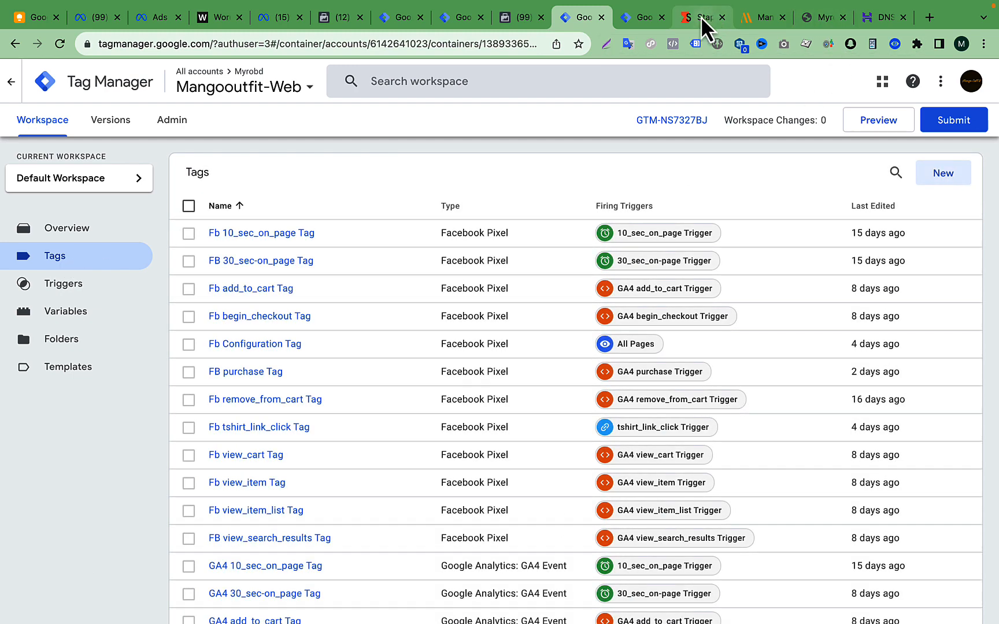
left_click(702, 21)
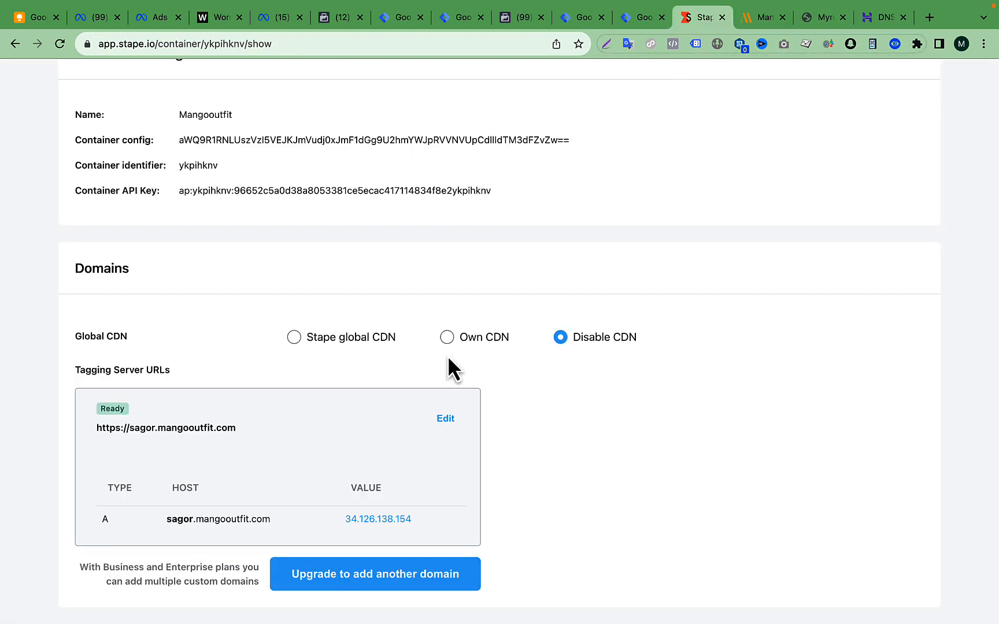
left_click(581, 20)
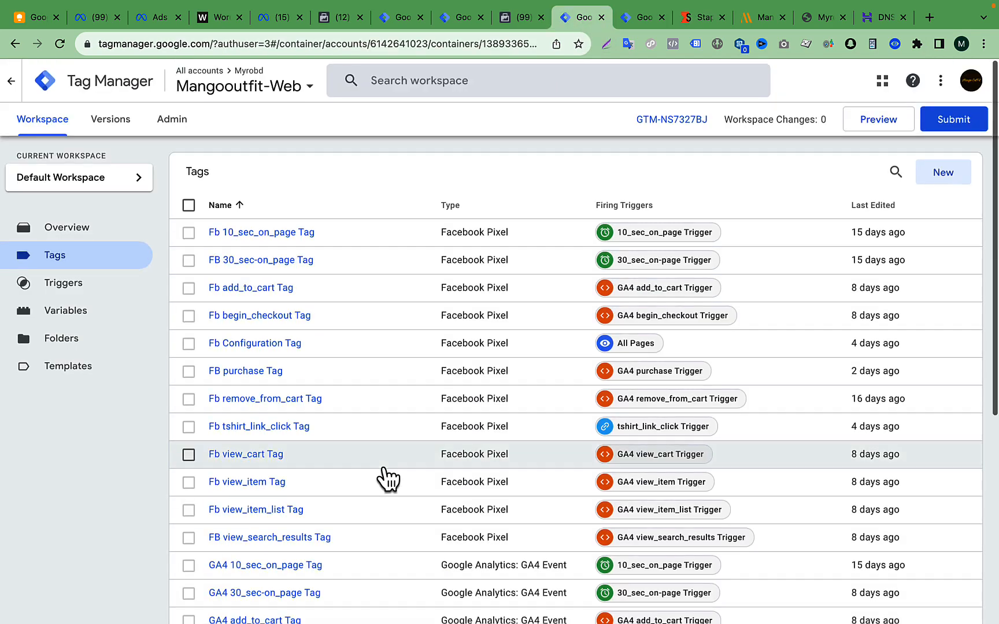
scroll(388, 477, "down", 3)
scroll(388, 477, "down", 2)
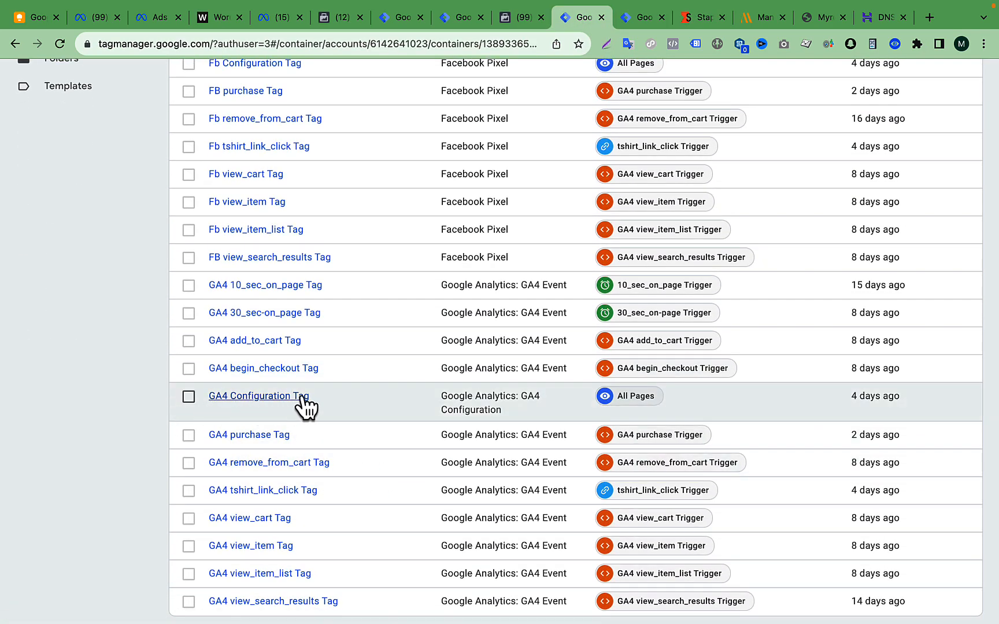
left_click(267, 399)
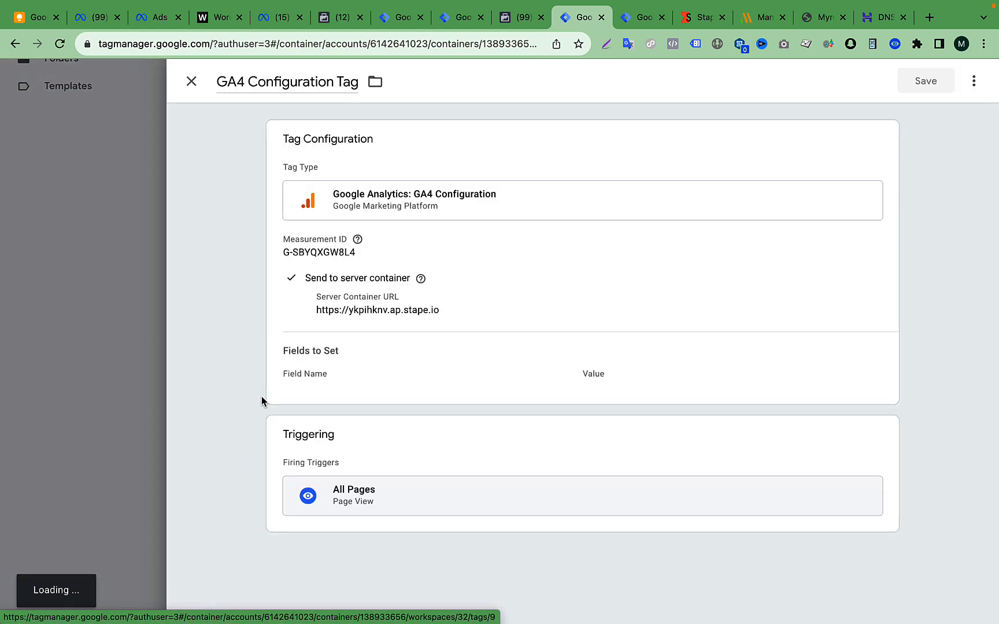
left_click(569, 269)
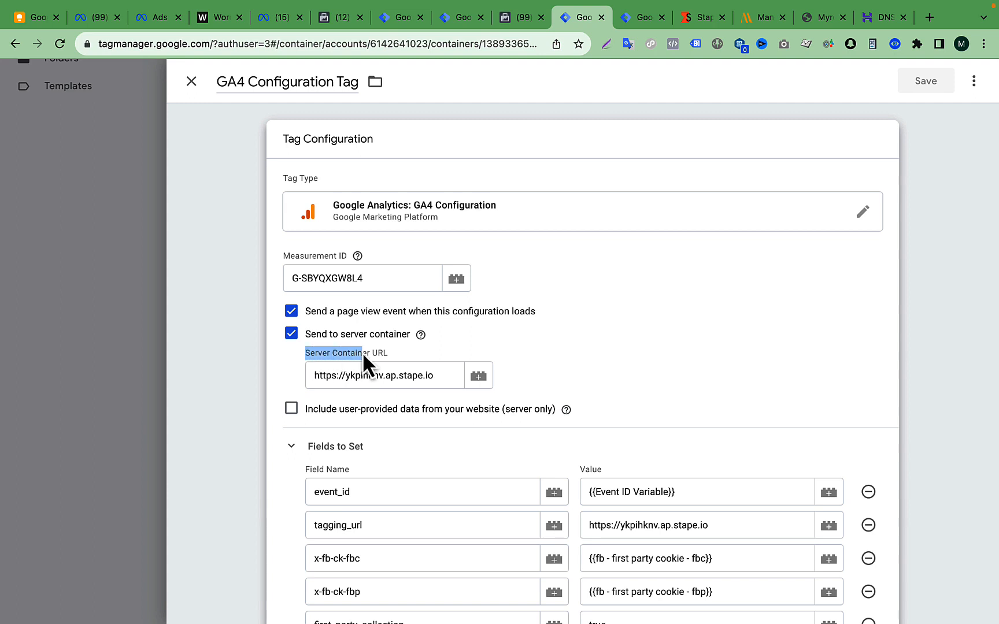
left_click_drag(444, 378, 316, 376)
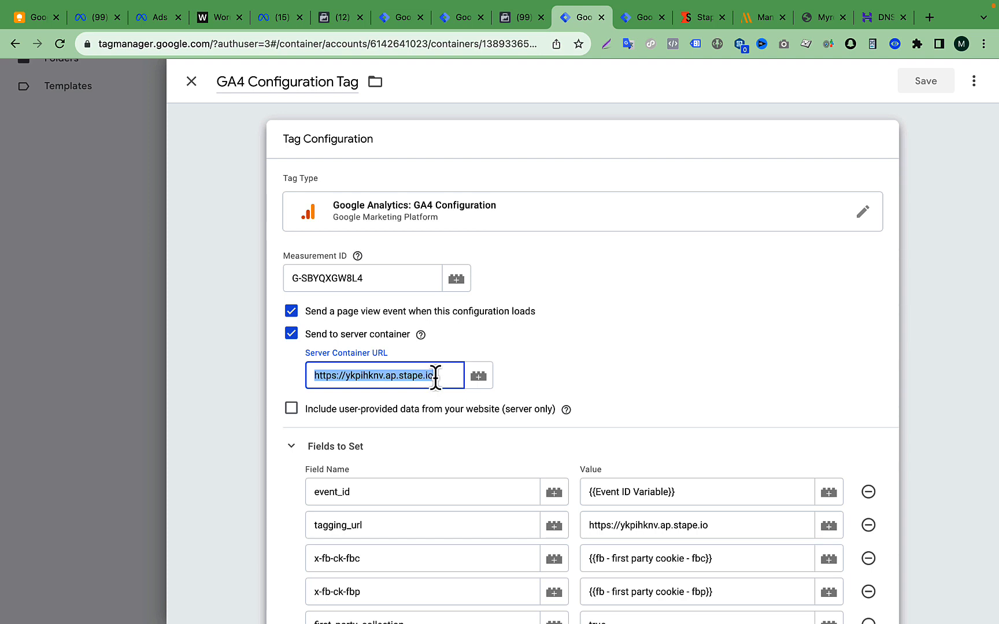
key("BackSpace")
key("super+v")
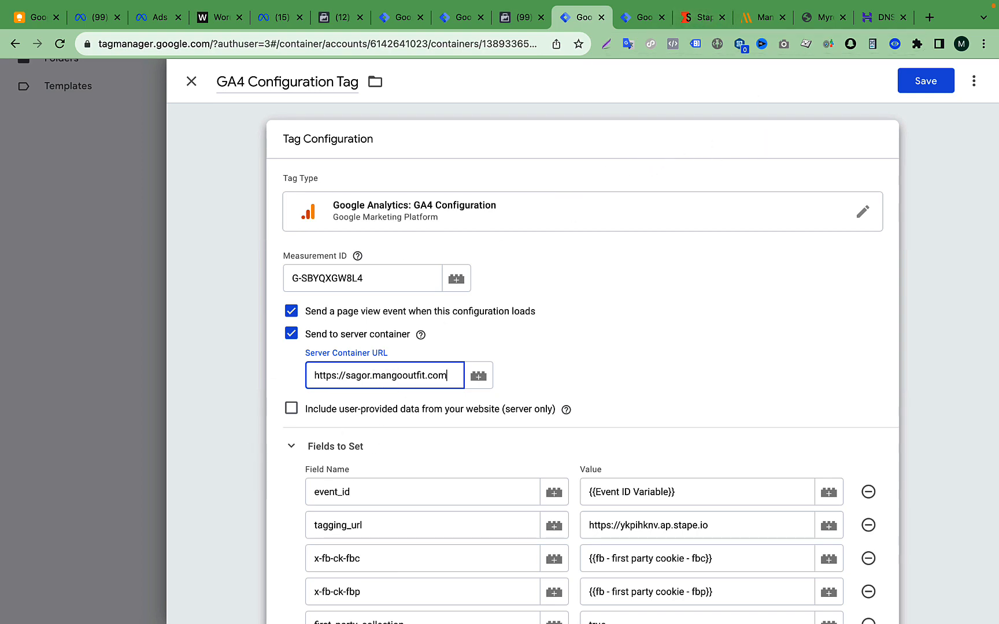
triple_click(359, 376)
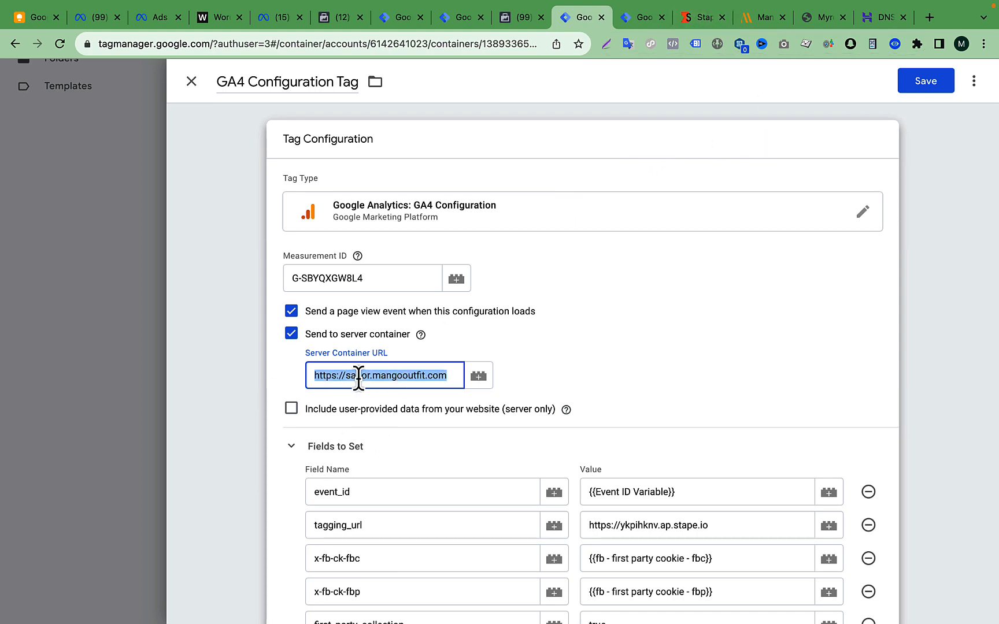
- Remove the tagging_url row from the fields to set in the GA4 Configuration Tag
scroll(358, 378, "down", 5)
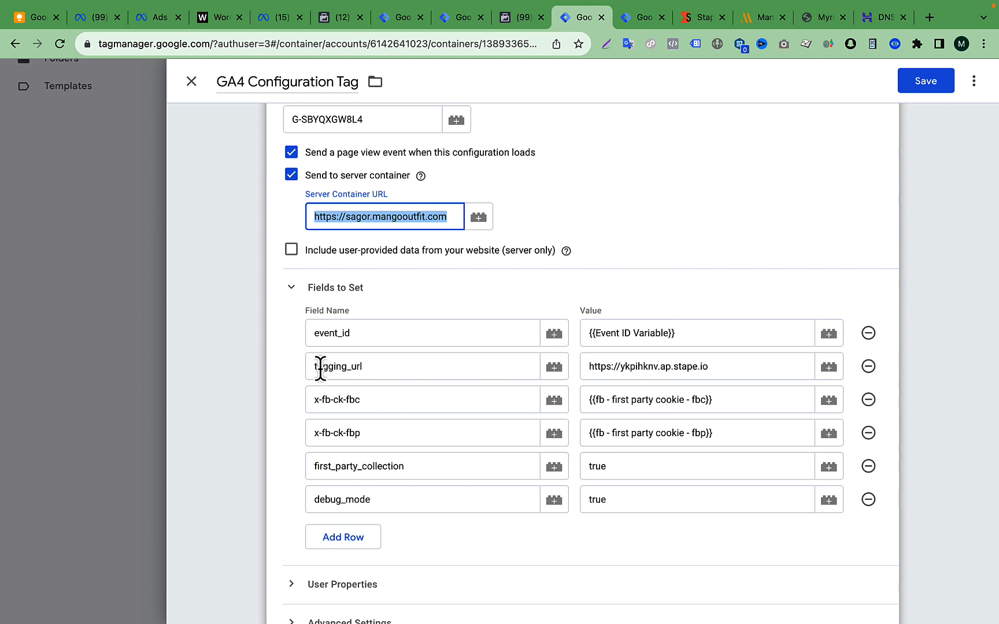
left_click_drag(394, 368, 314, 366)
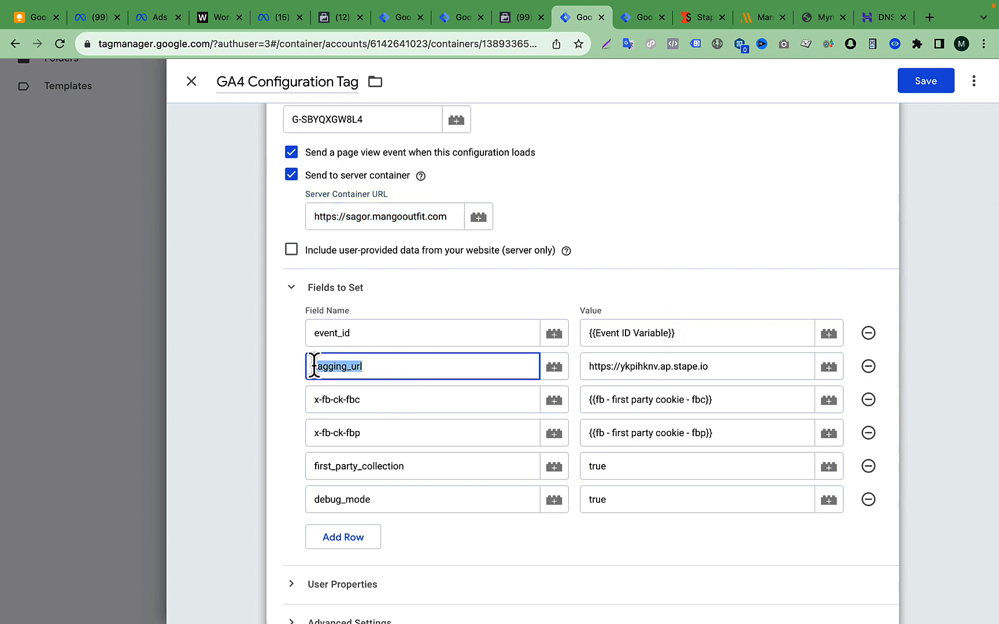
left_click_drag(674, 366, 695, 366)
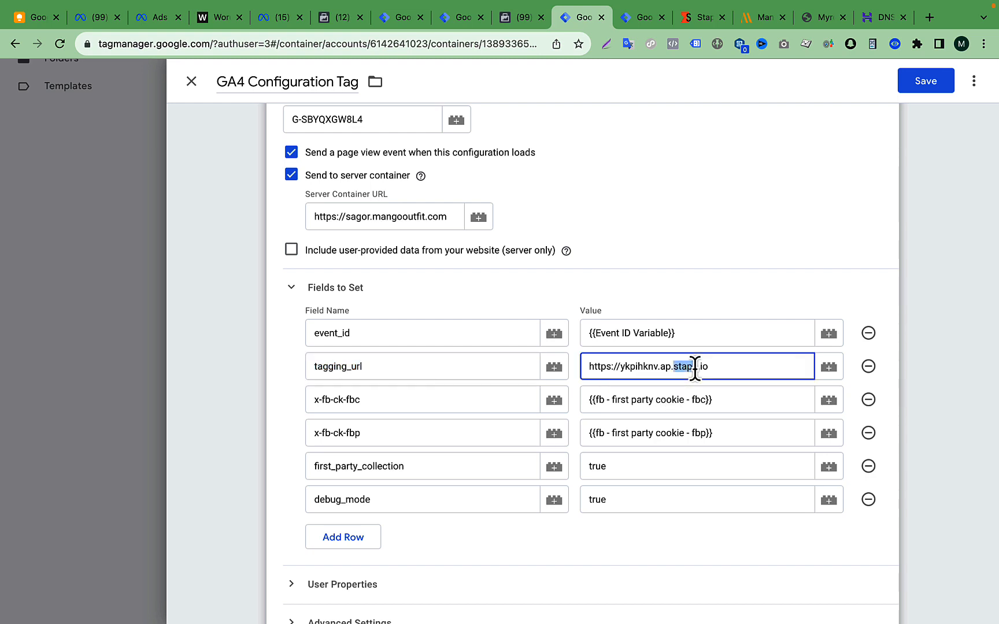
left_click(869, 368)
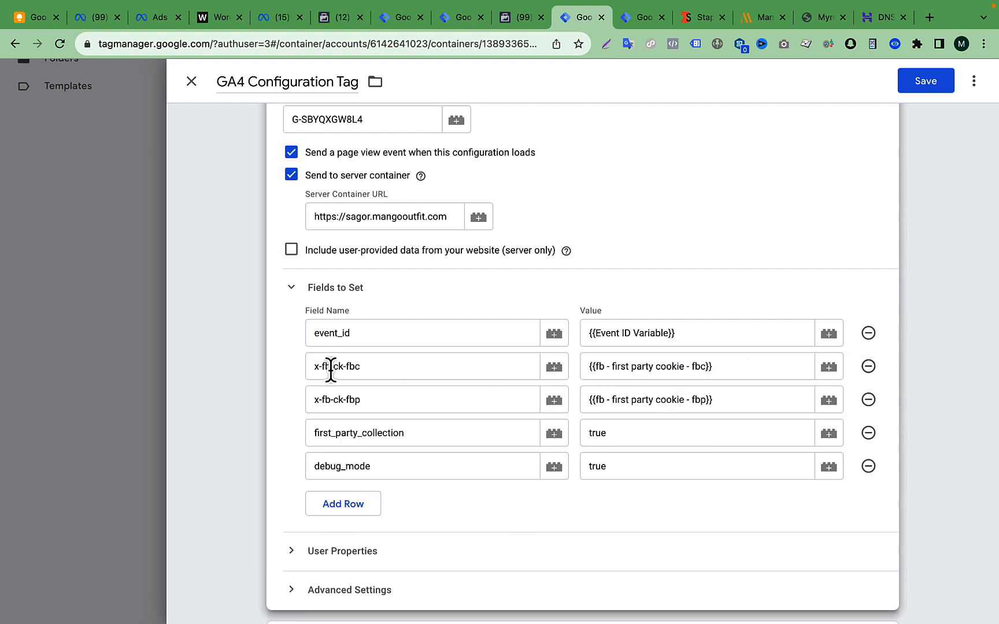
left_click(347, 501)
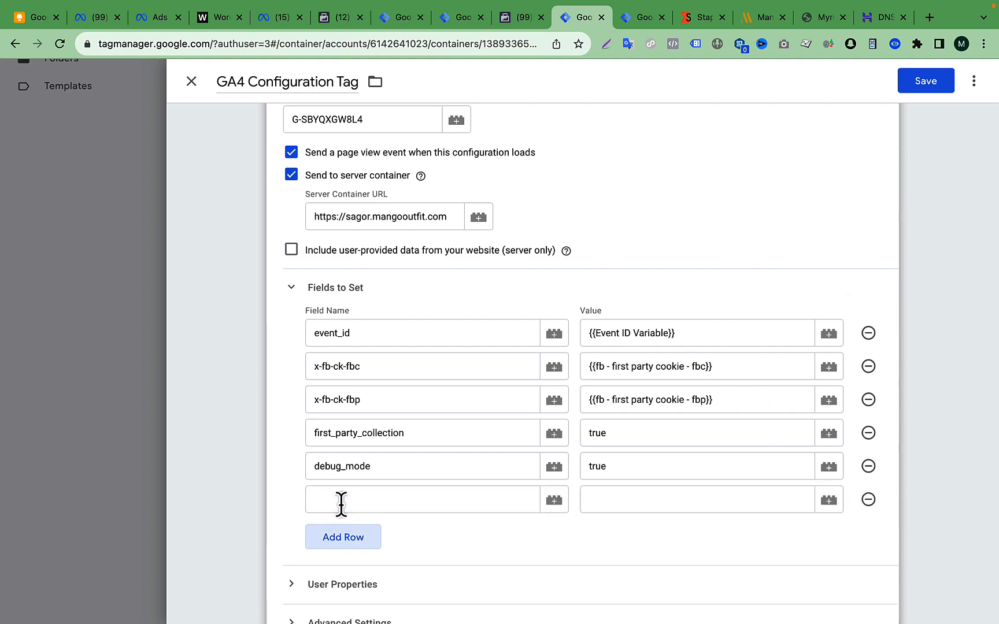
left_click(341, 502)
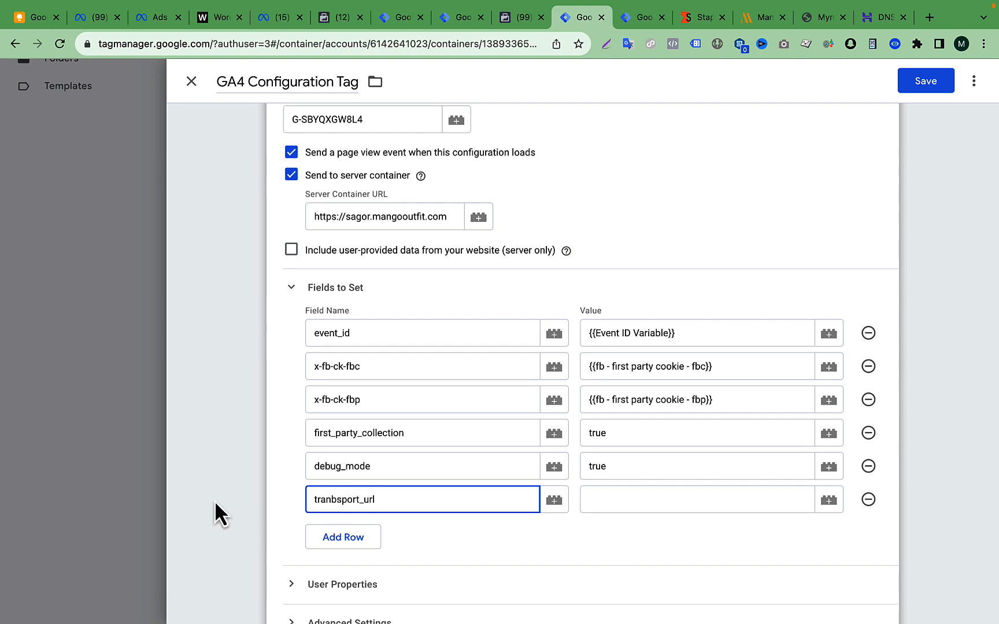
left_click(378, 502)
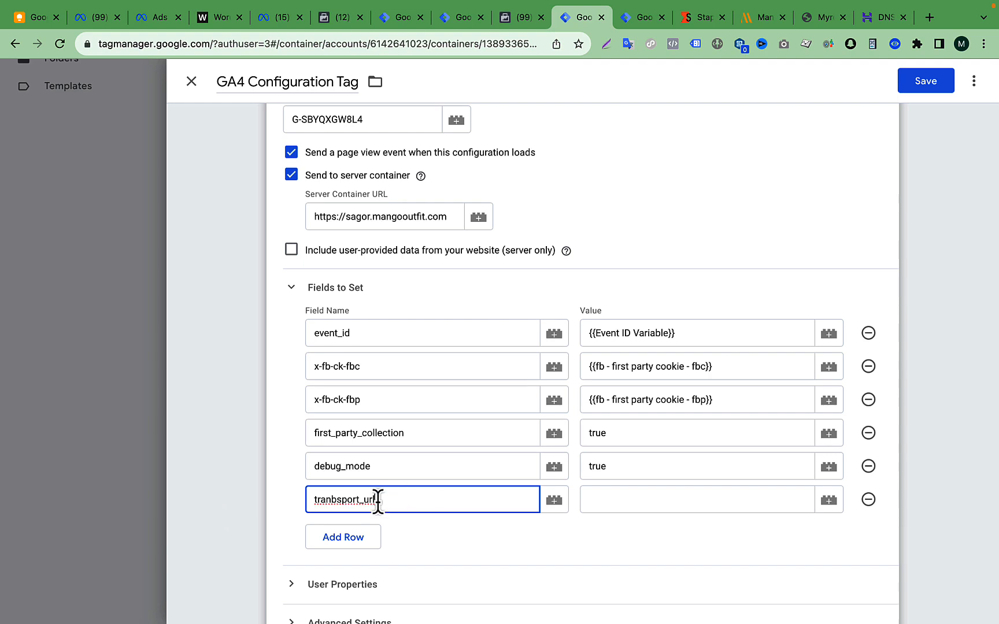
left_click(866, 508)
- Review the server container URL and save the GA4 Configuration Tag
scroll(600, 321, "up", 3)
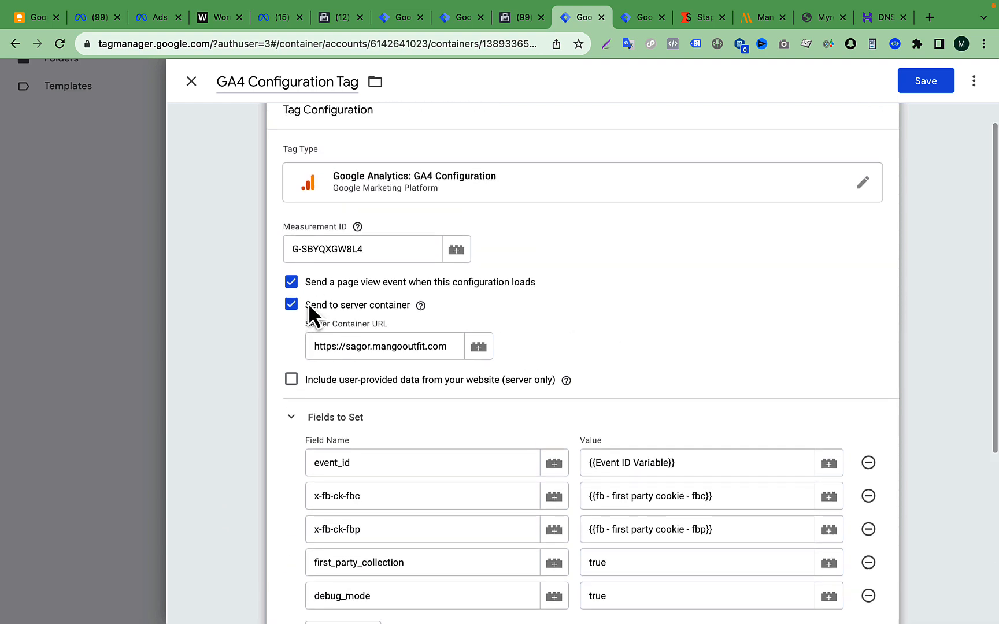
triple_click(322, 346)
scroll(700, 316, "up", 1)
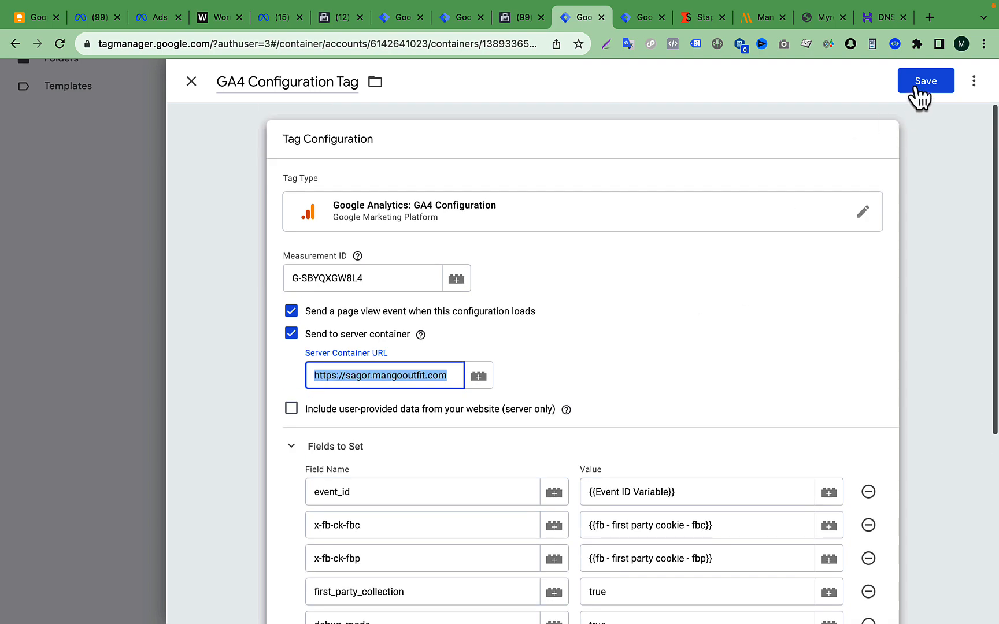
left_click(942, 142)
left_click(925, 85)
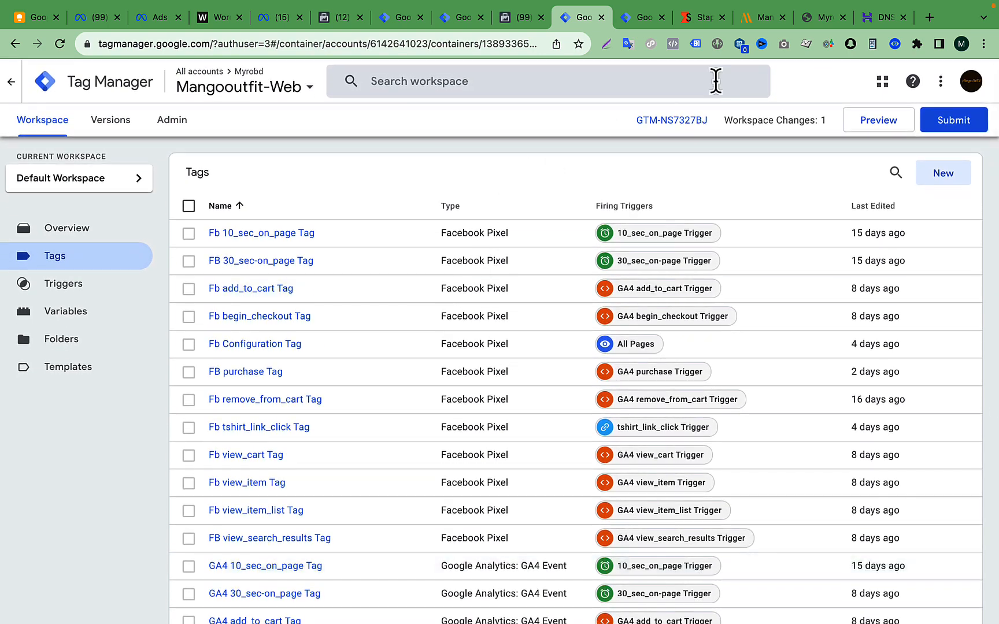
- Check the custom domain in Stape and review the Mangooutfit-Server and Mangooutfit-Web containers in Tag Manager
left_click(695, 18)
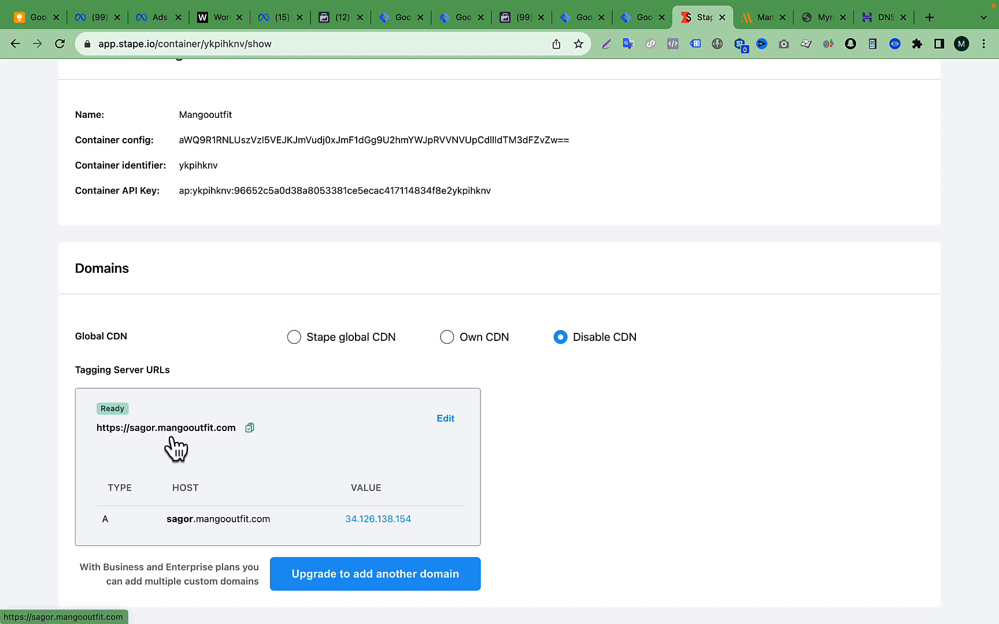
left_click(579, 17)
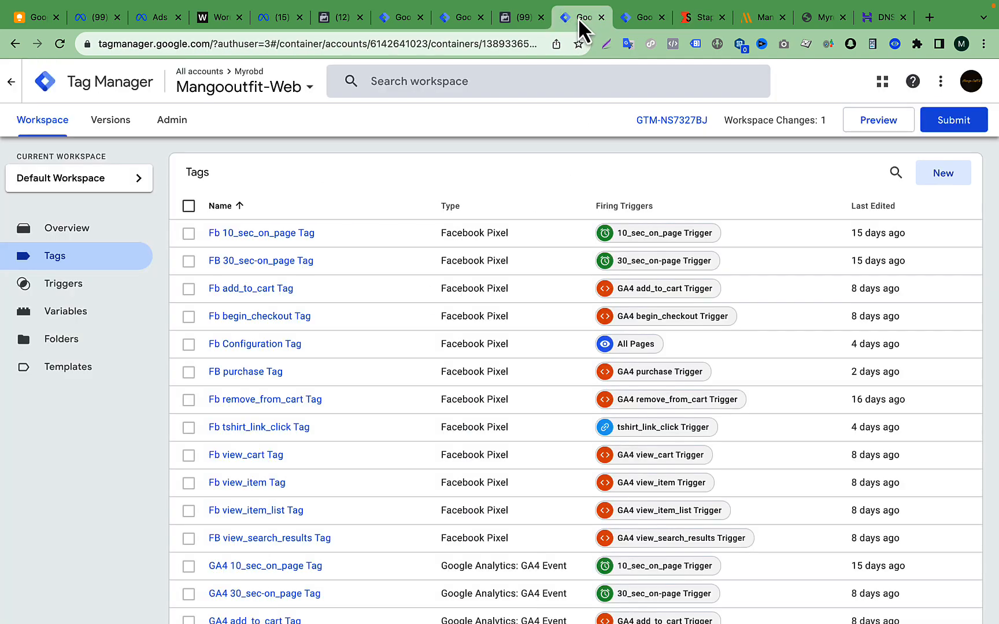
left_click(650, 16)
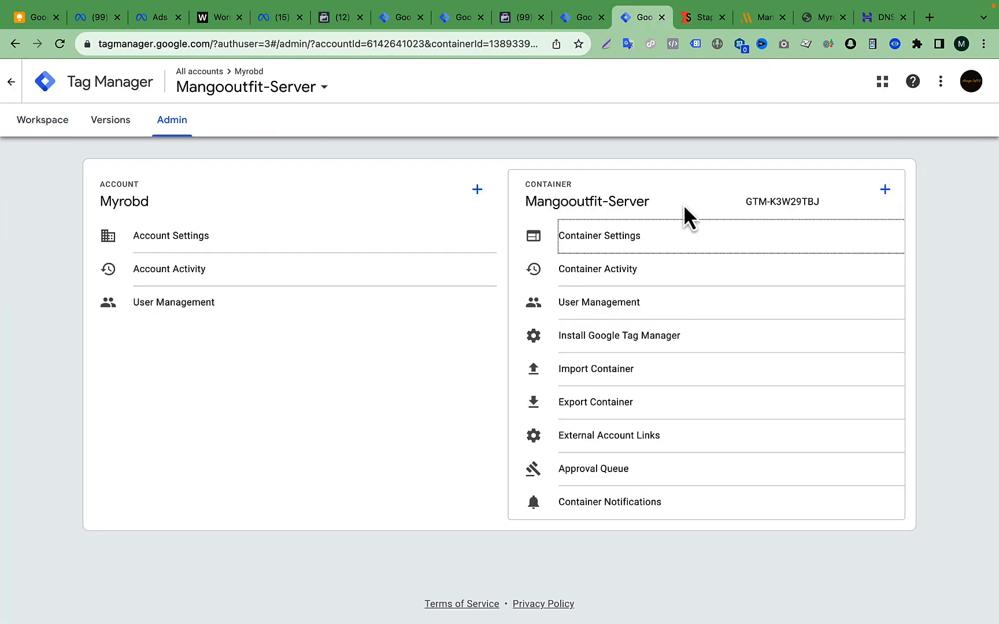
left_click(578, 18)
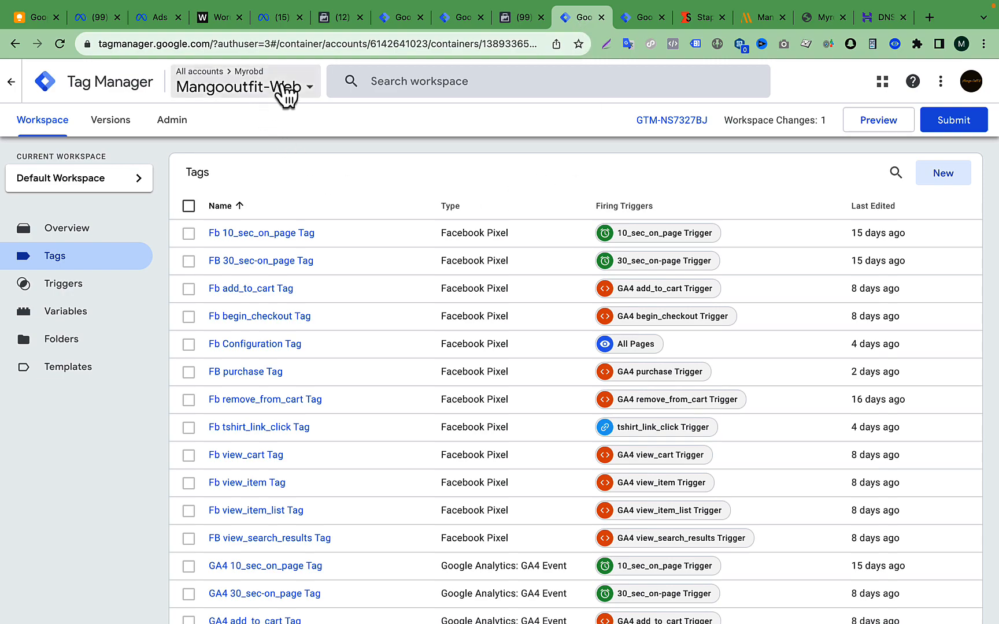
scroll(252, 529, "down", 6)
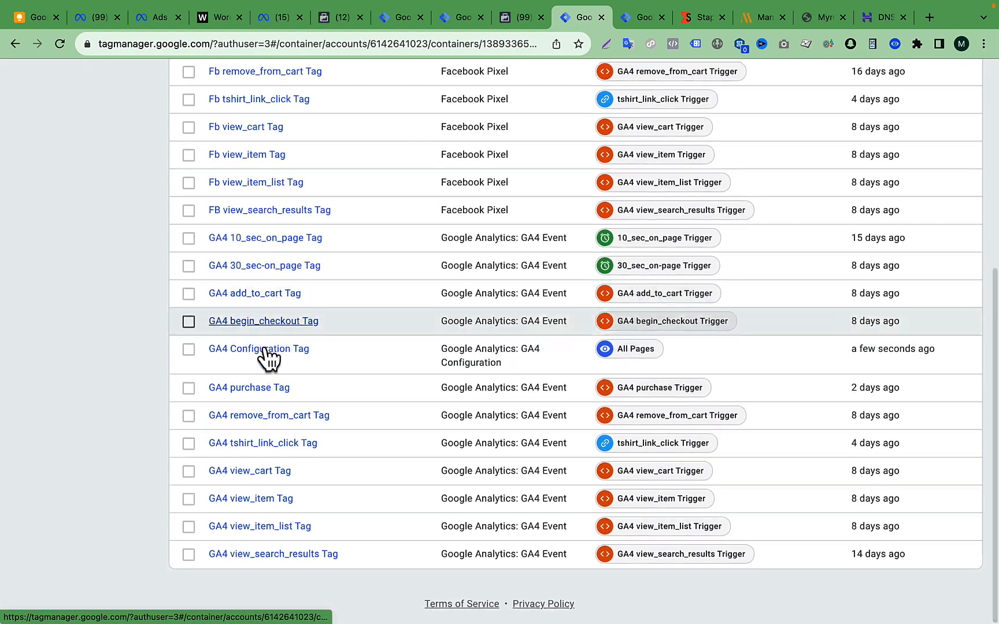
scroll(363, 364, "up", 6)
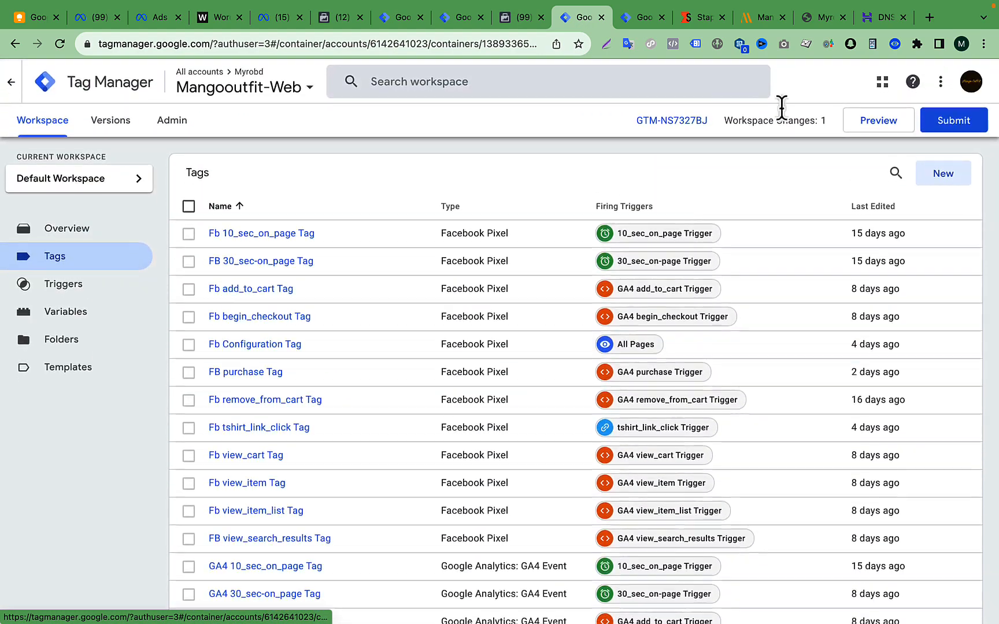
- Open the Mangooutfit-Server workspace and launch its preview mode, then return to the workspace
left_click(636, 21)
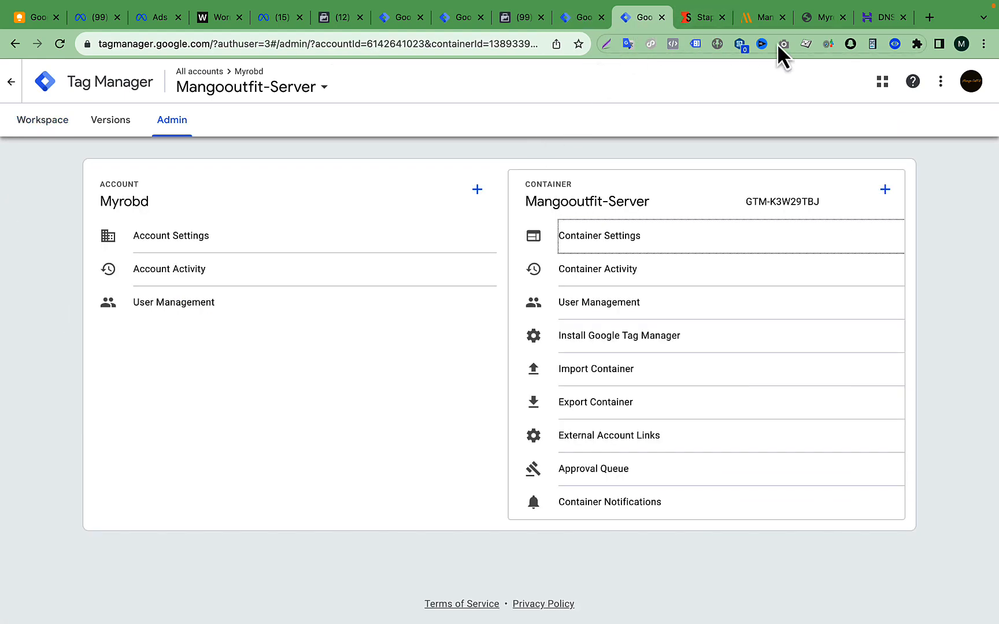
left_click(28, 132)
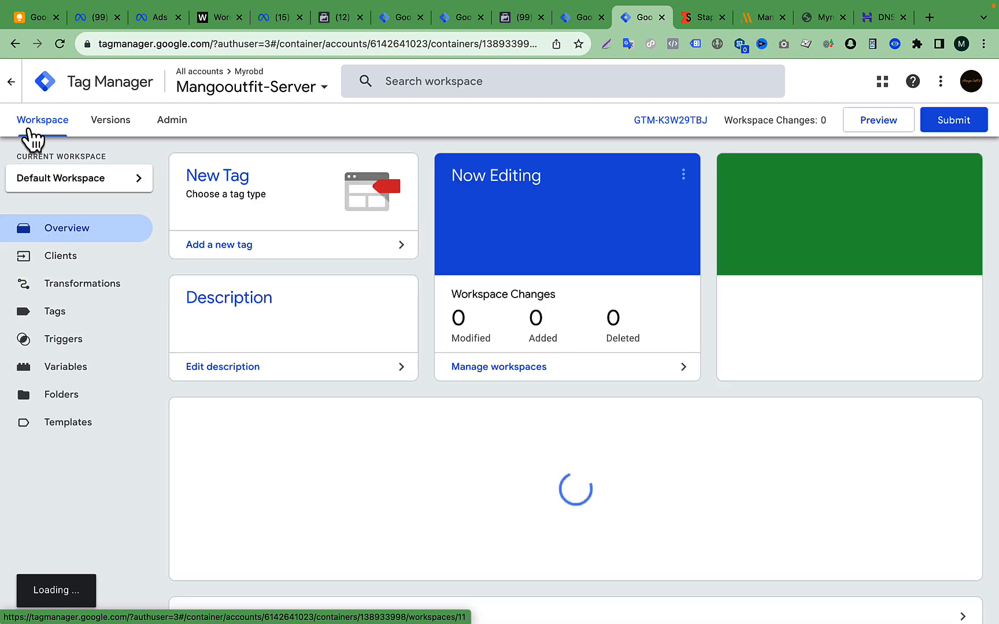
left_click(878, 123)
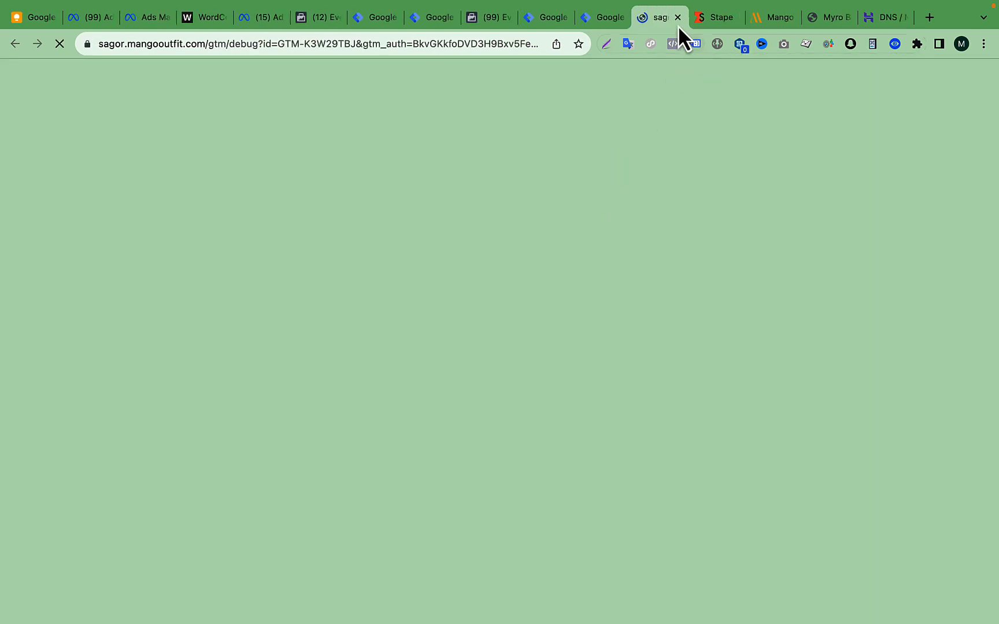
left_click(678, 17)
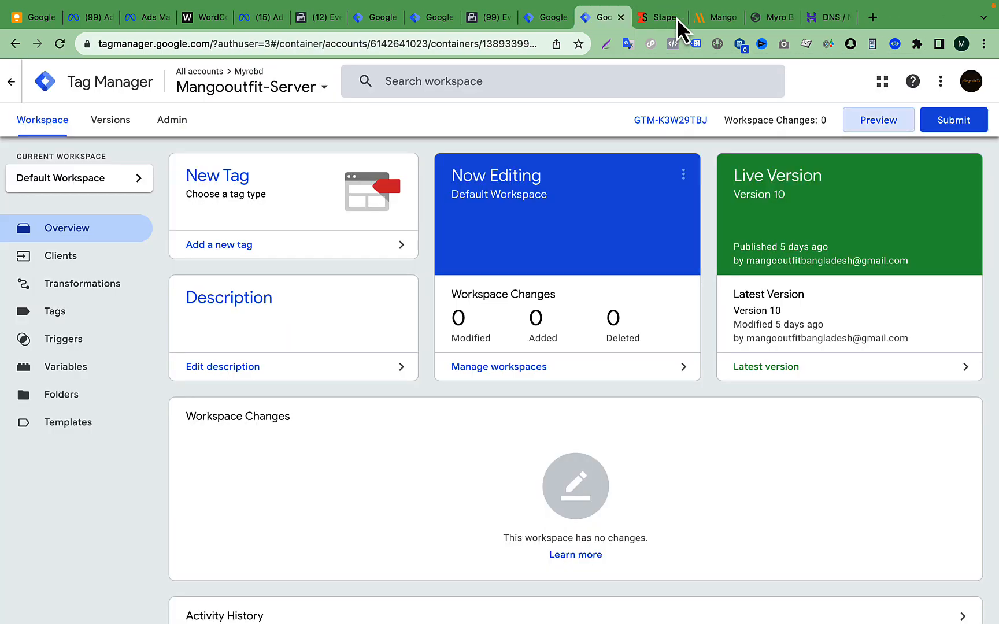
- Submit and publish the Mangooutfit-Server container without a version name or description
left_click(968, 123)
left_click(976, 86)
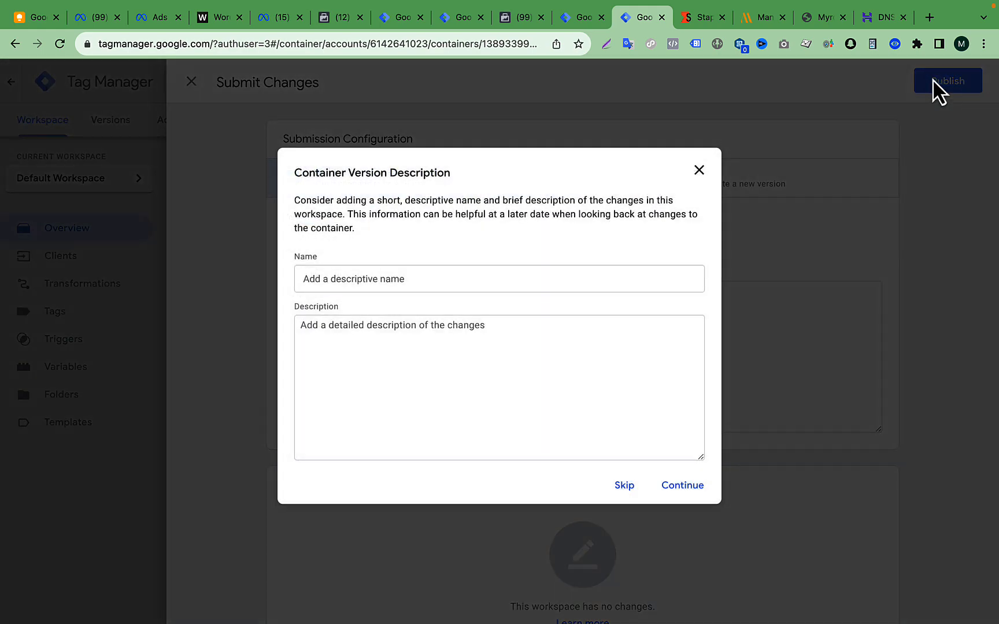
left_click(678, 487)
- Submit and publish the Mangooutfit-Web container changes without a version name or description
left_click(582, 17)
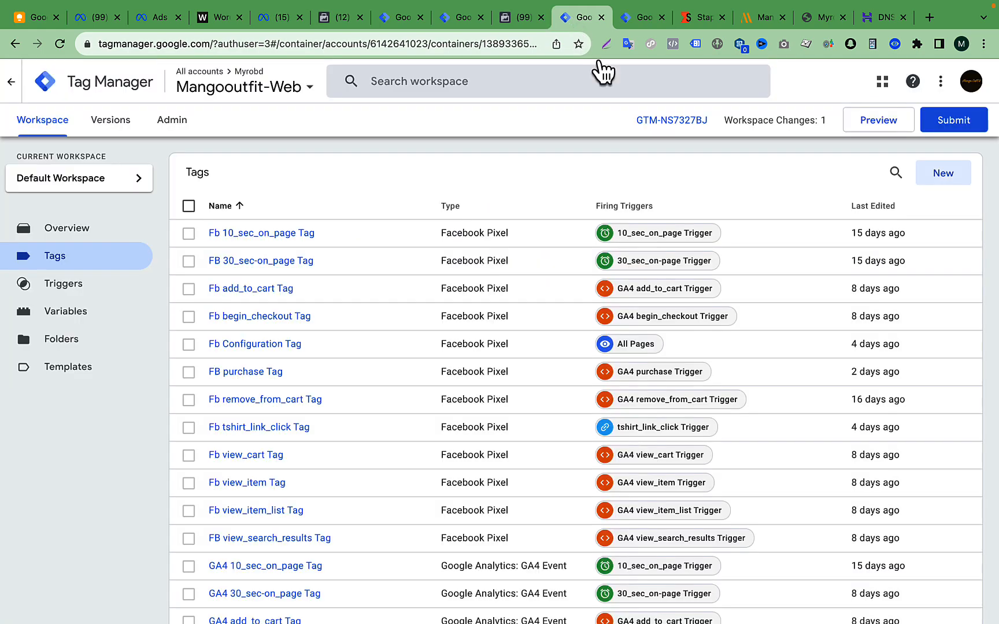
left_click(954, 123)
left_click(953, 83)
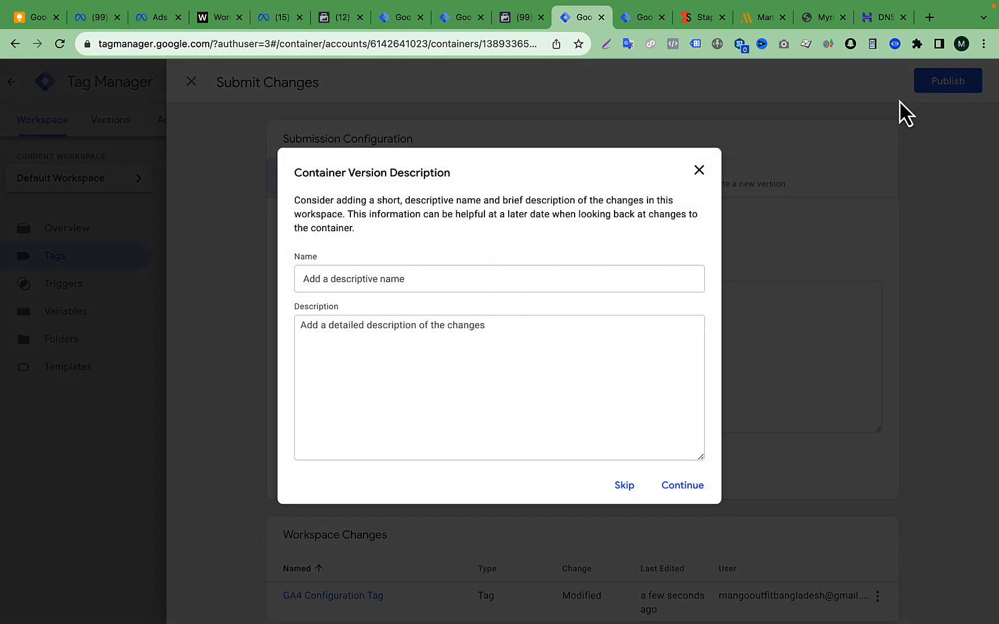
left_click(684, 486)
- Switch to the desktop space containing the notes outline about the custom subdomain
key("ctrl+Up")
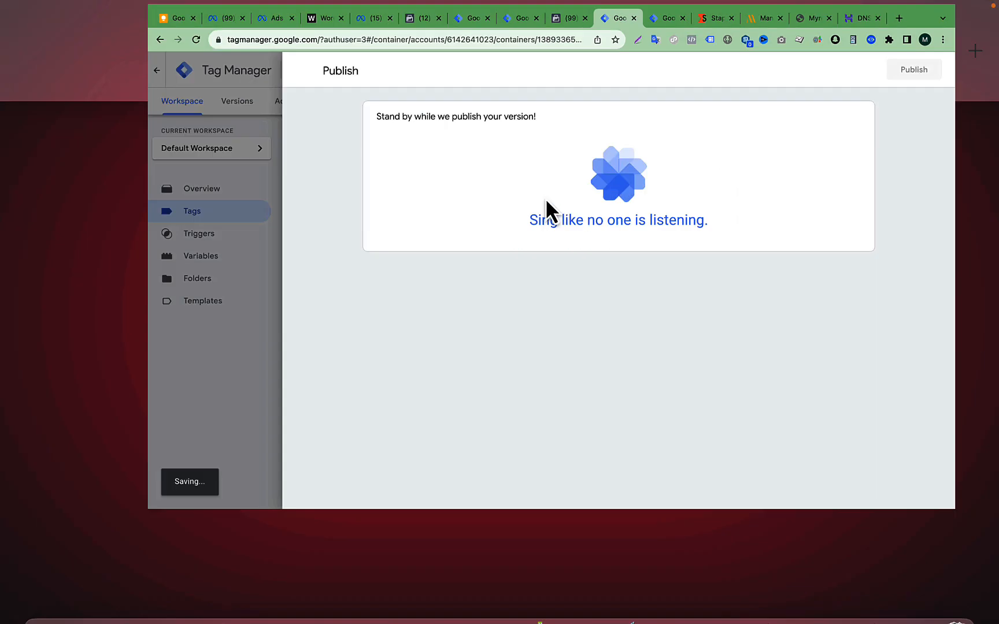
left_click(354, 70)
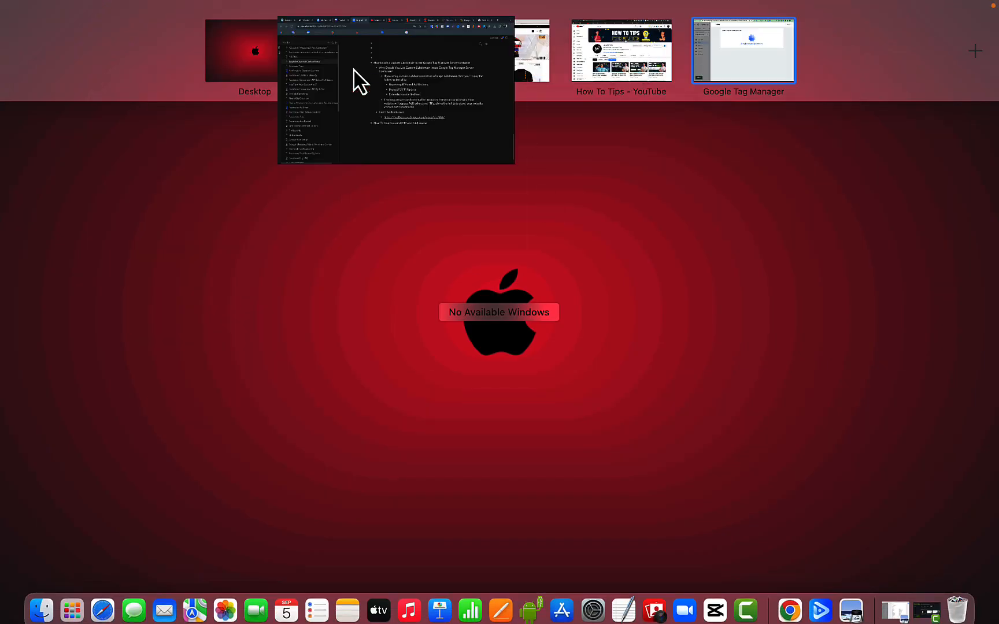
- Reload the mangooutfit.com storefront and review its detected trackers in the Ghostery detailed view, then close the tracker report
left_click(802, 18)
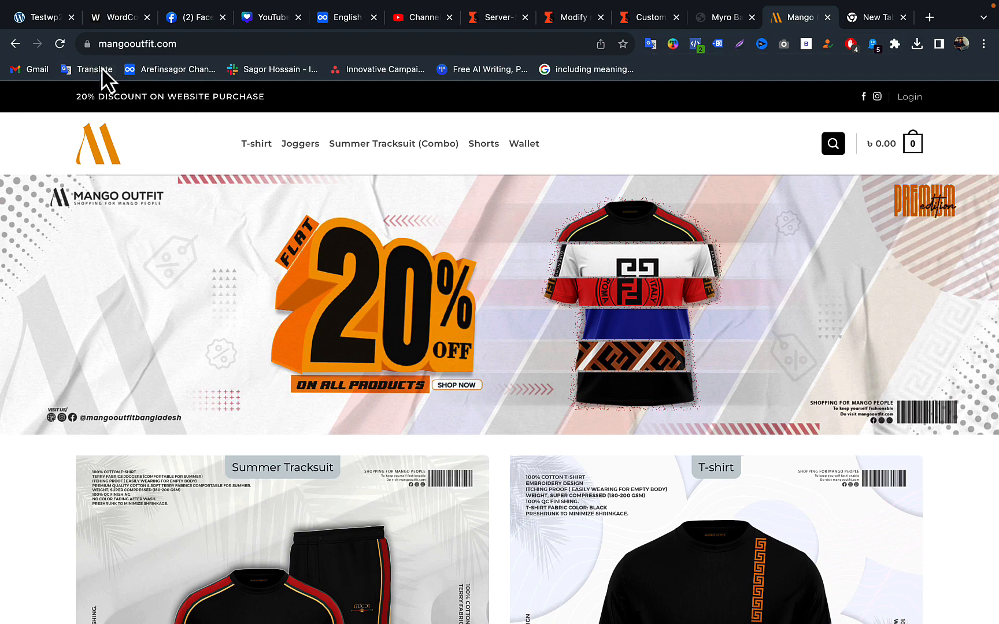
left_click(60, 50)
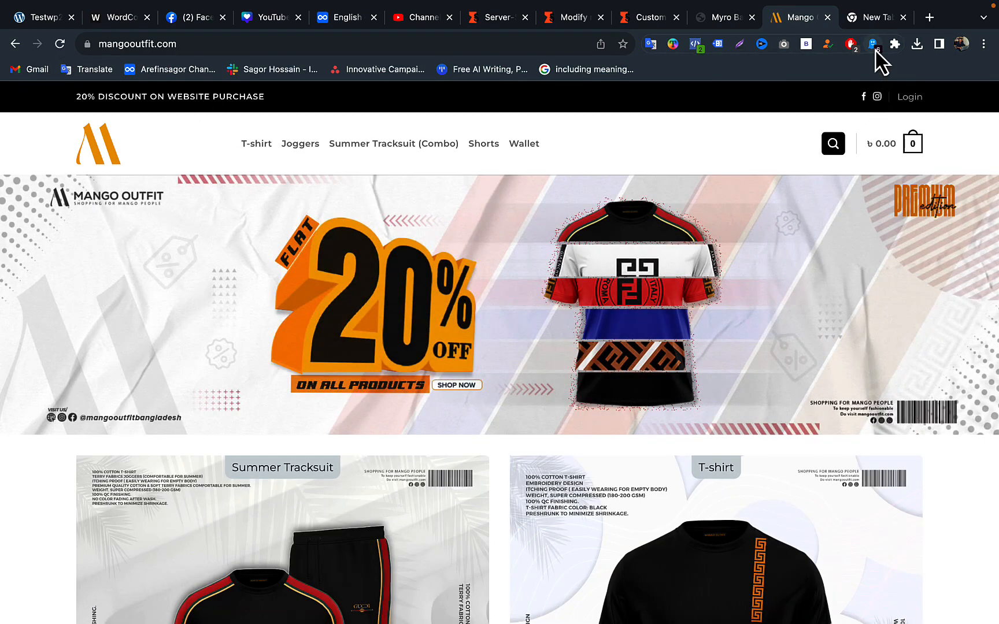
left_click(875, 51)
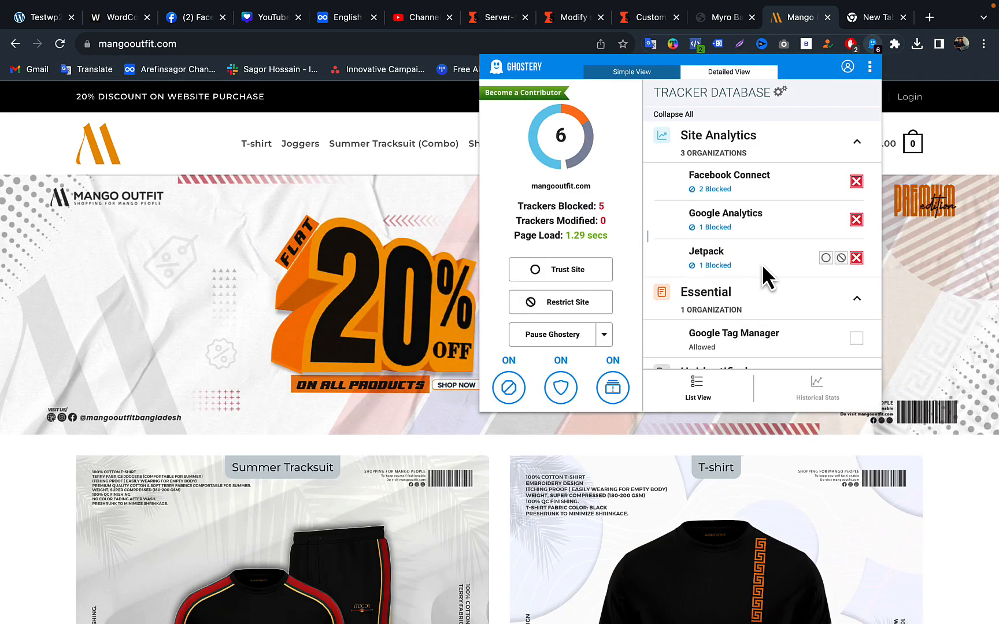
scroll(763, 265, "down", 3)
scroll(762, 265, "up", 3)
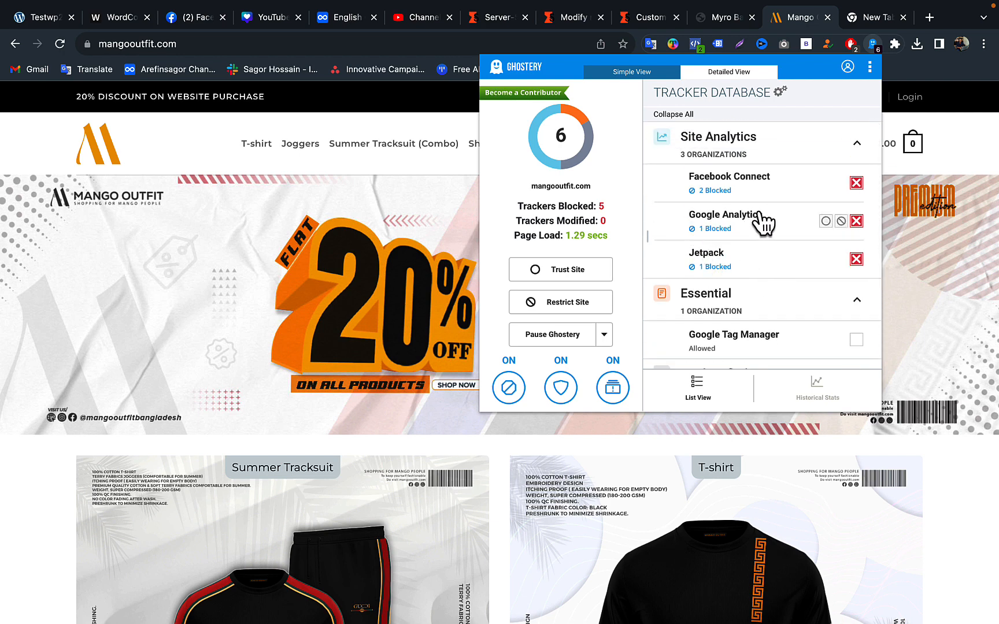
scroll(781, 271, "down", 2)
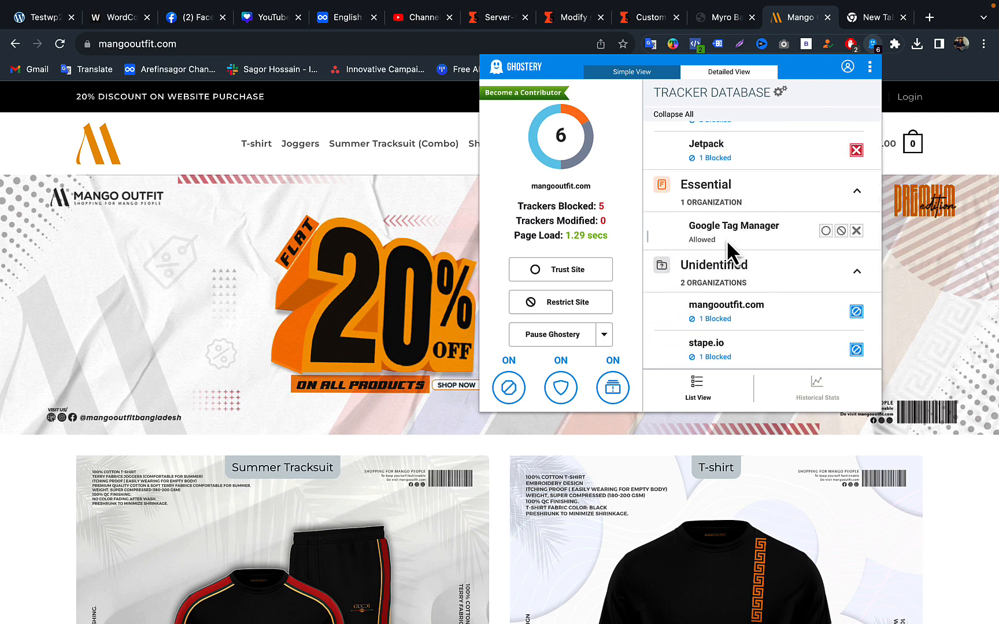
scroll(737, 241, "up", 2)
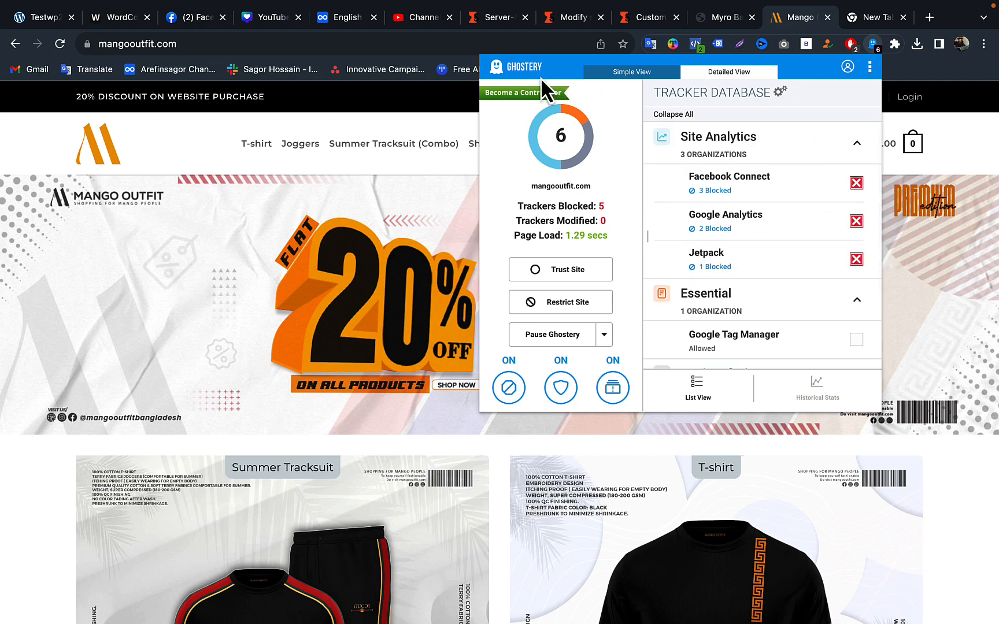
left_click(791, 26)
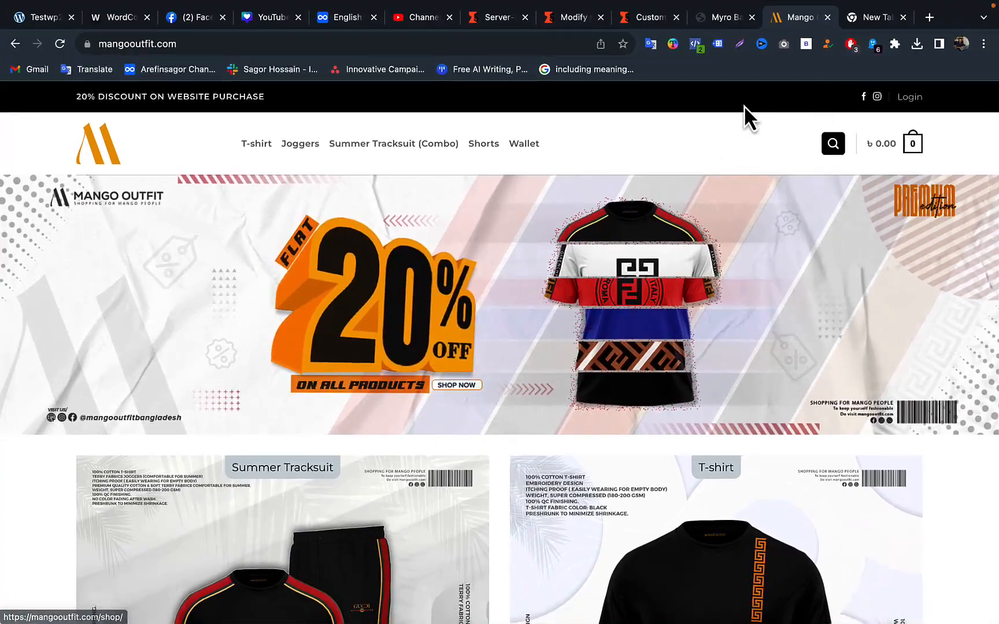
- Switch to Stape, reload the dashboard, and reopen the Mangooutfit container's settings from the recent GTM containers
key("ctrl+Up")
left_click(719, 70)
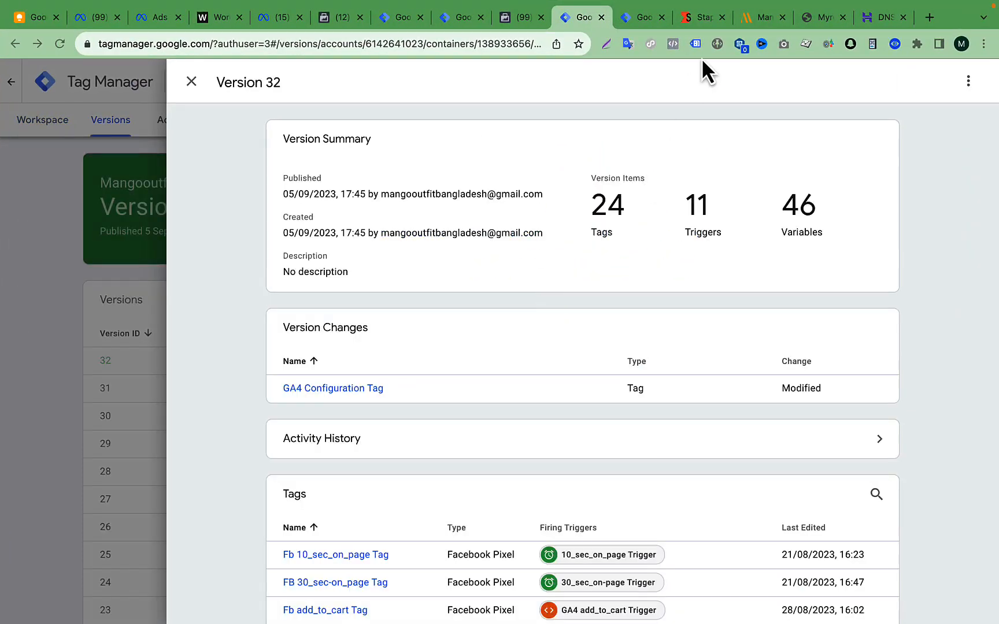
left_click(698, 15)
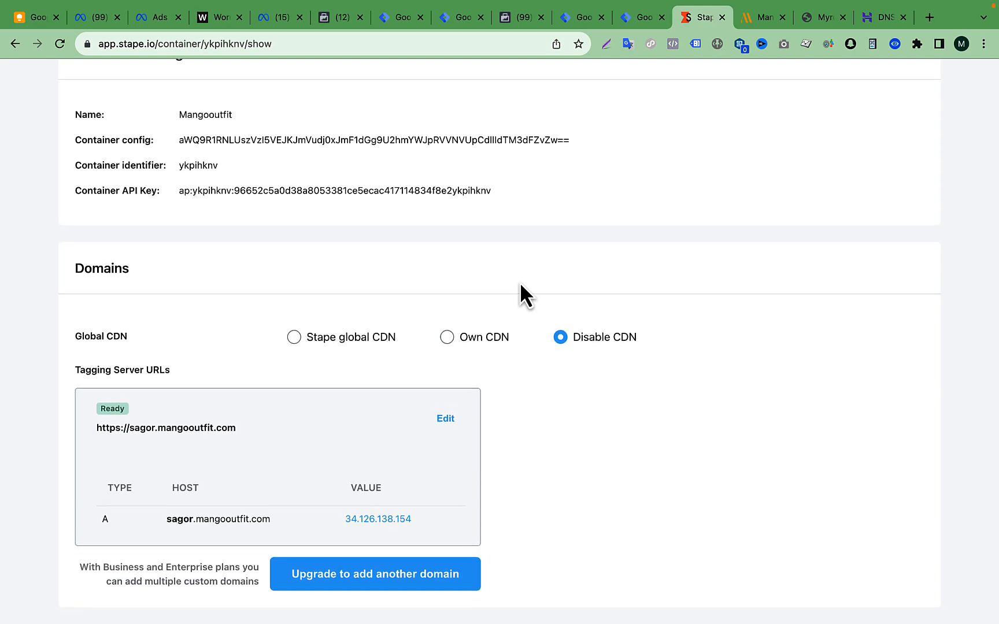
scroll(503, 282, "up", 7)
left_click(154, 98)
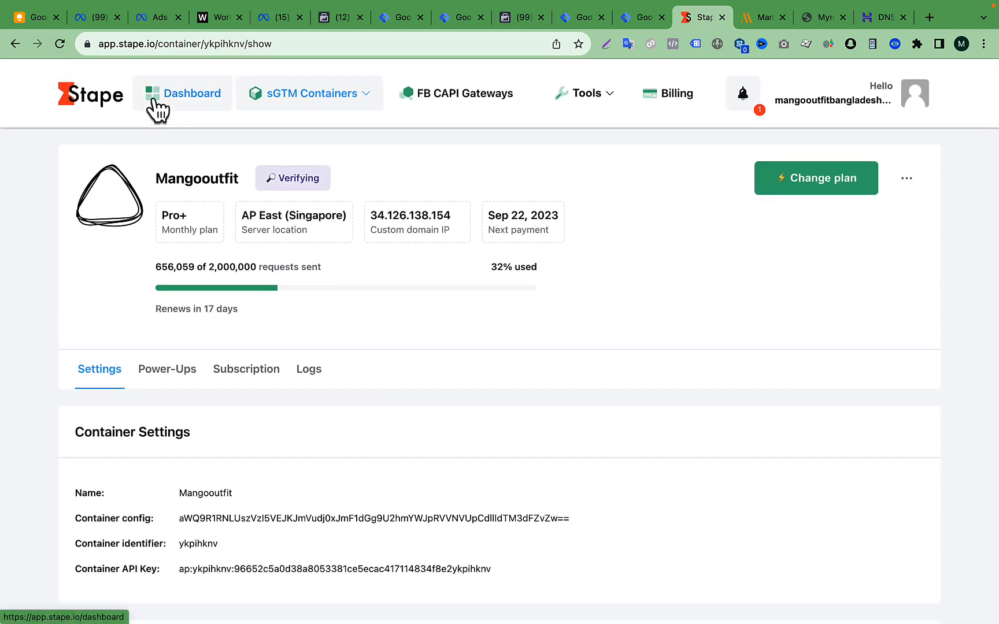
left_click(62, 50)
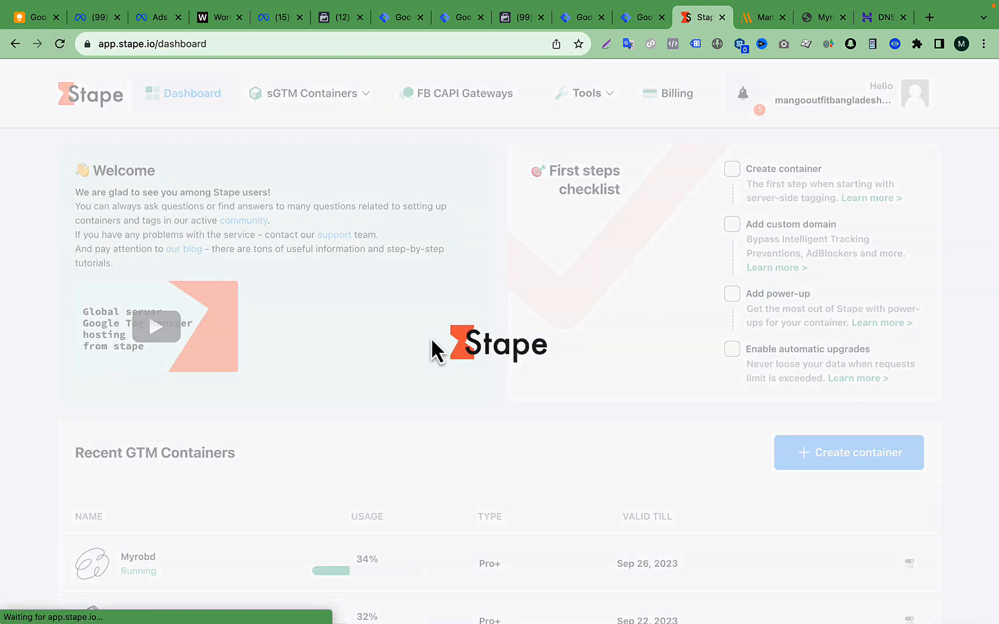
scroll(431, 337, "down", 5)
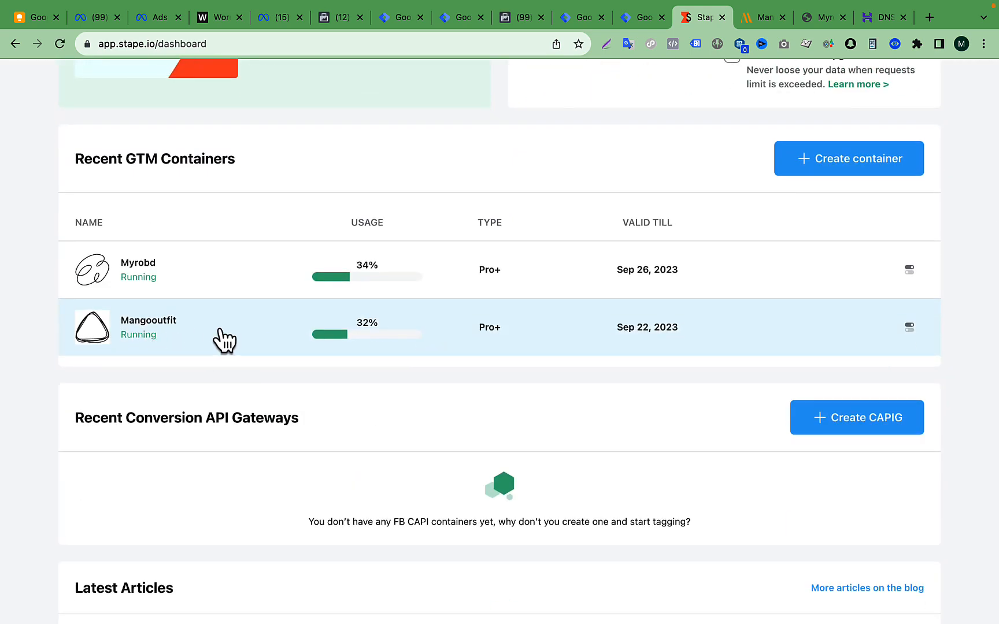
left_click(237, 338)
scroll(443, 373, "down", 3)
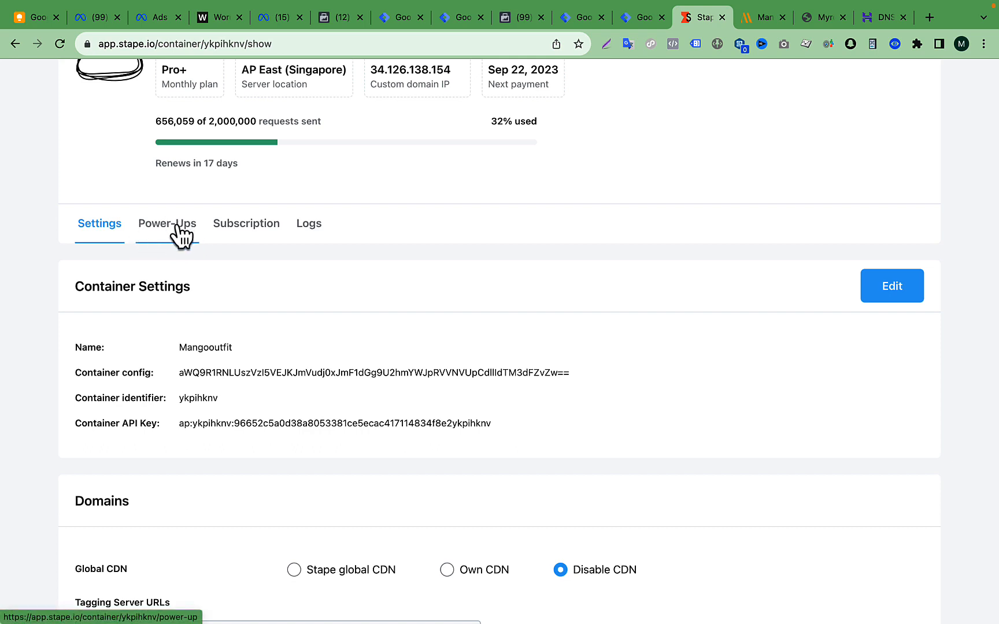
- Return to the Mangooutfit-Web workspace in Tag Manager and open the container's installation code
left_click(574, 19)
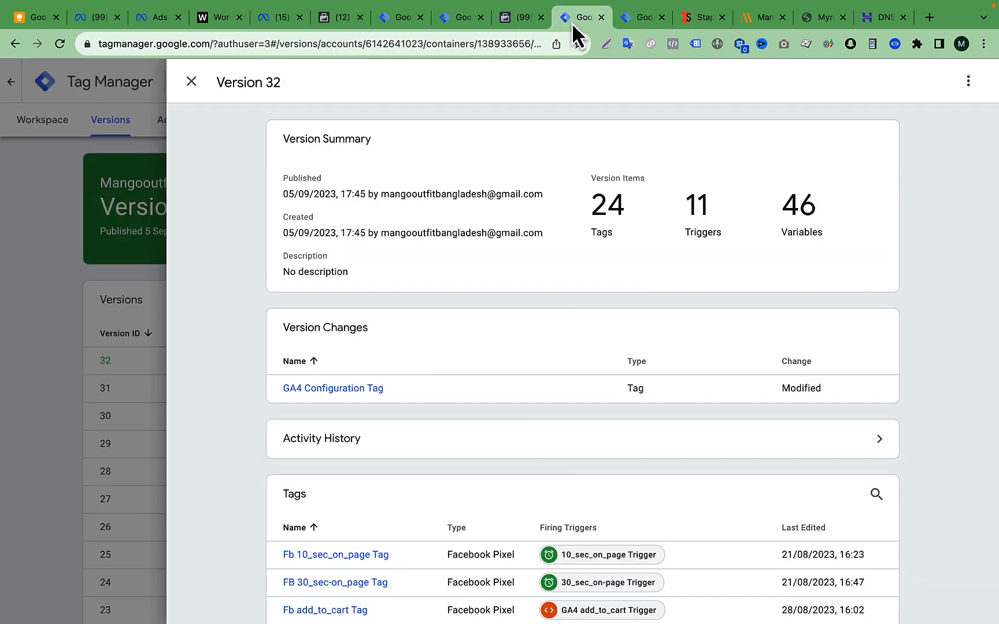
left_click(159, 243)
left_click(45, 124)
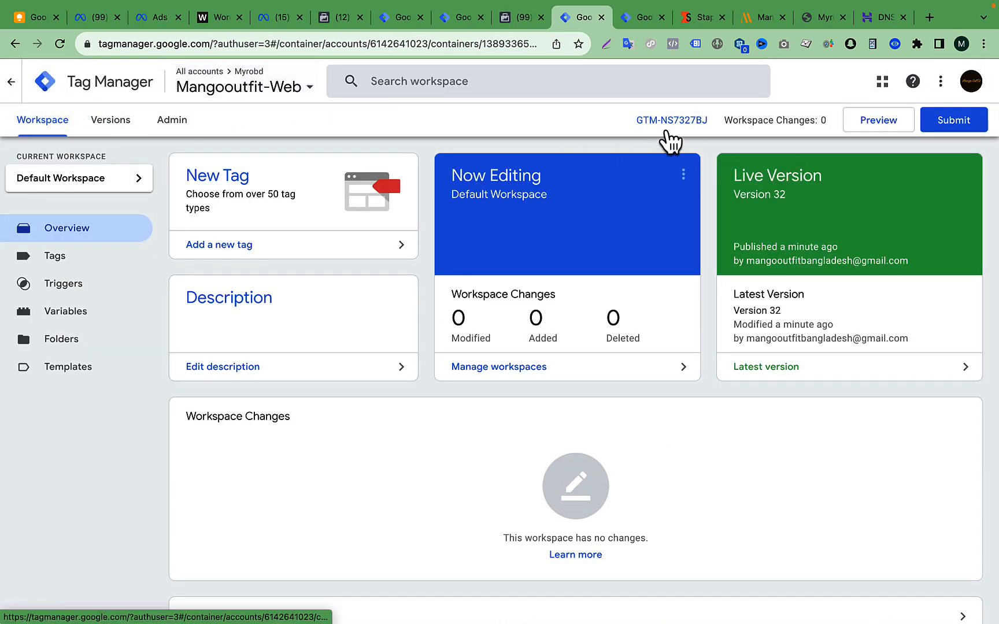
left_click(659, 122)
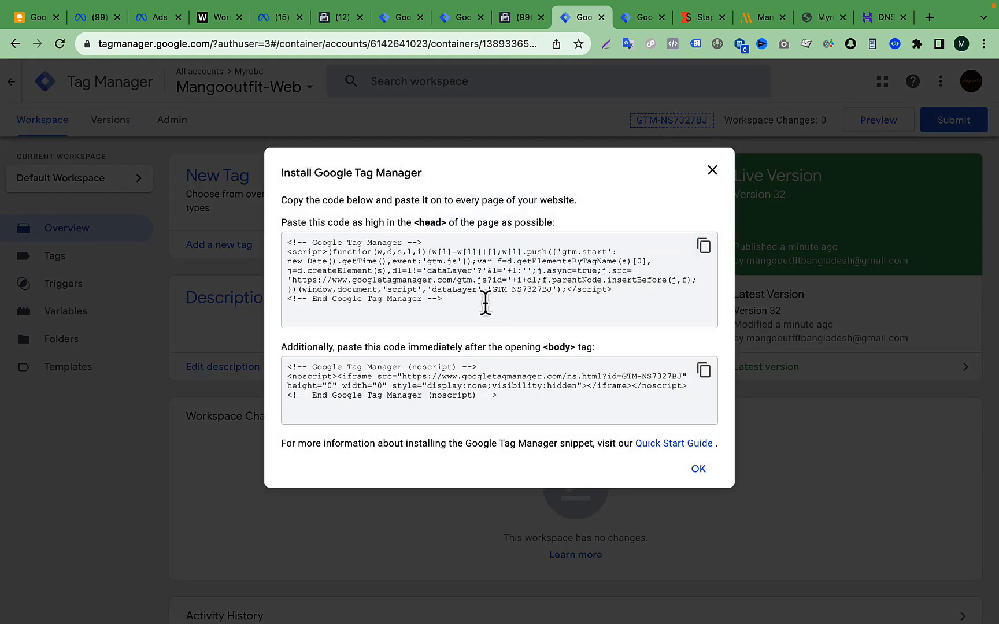
- Examine the head installation snippet and its googletagmanager.com/gtm.js loading URL, then close the installation code
left_click_drag(486, 302, 277, 257)
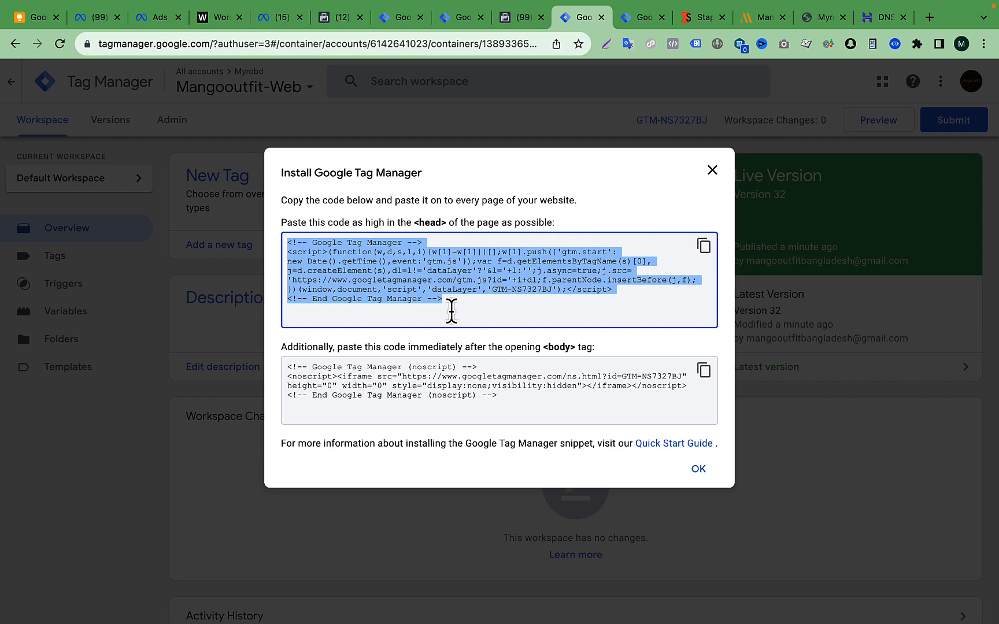
left_click(439, 299)
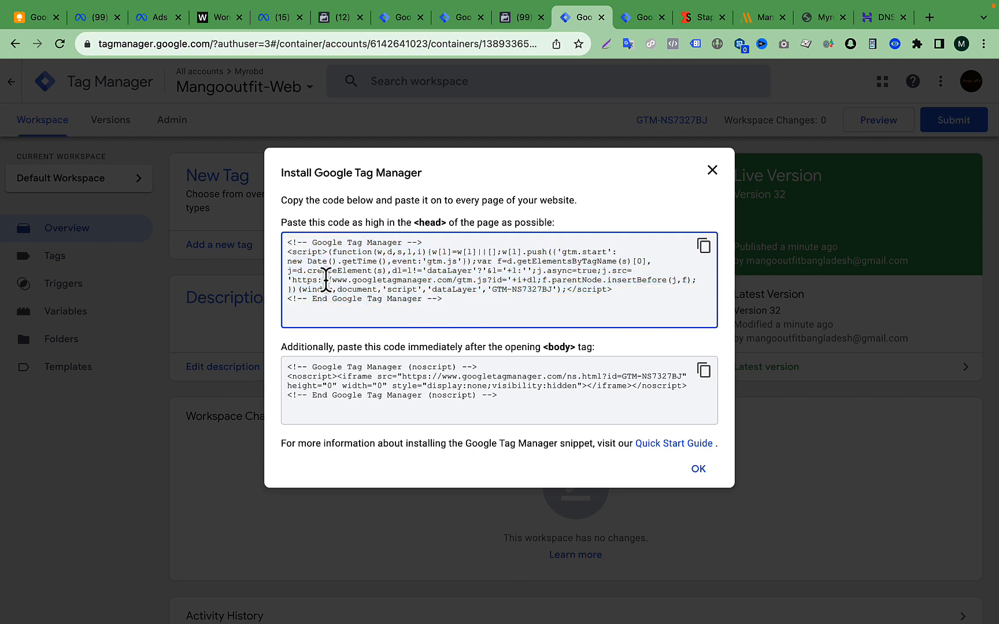
left_click_drag(294, 280, 460, 284)
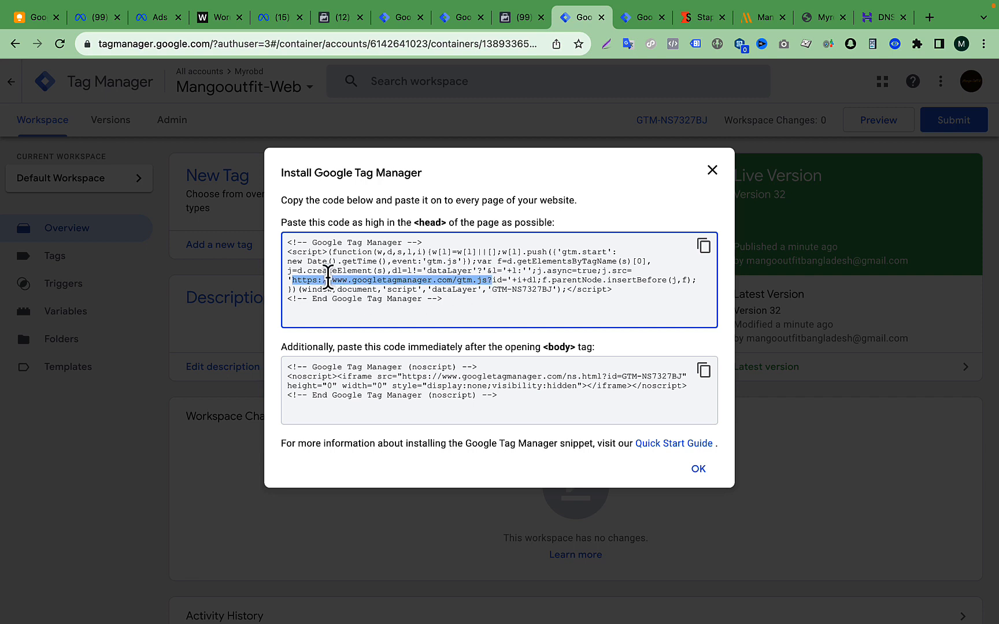
left_click_drag(462, 306, 285, 243)
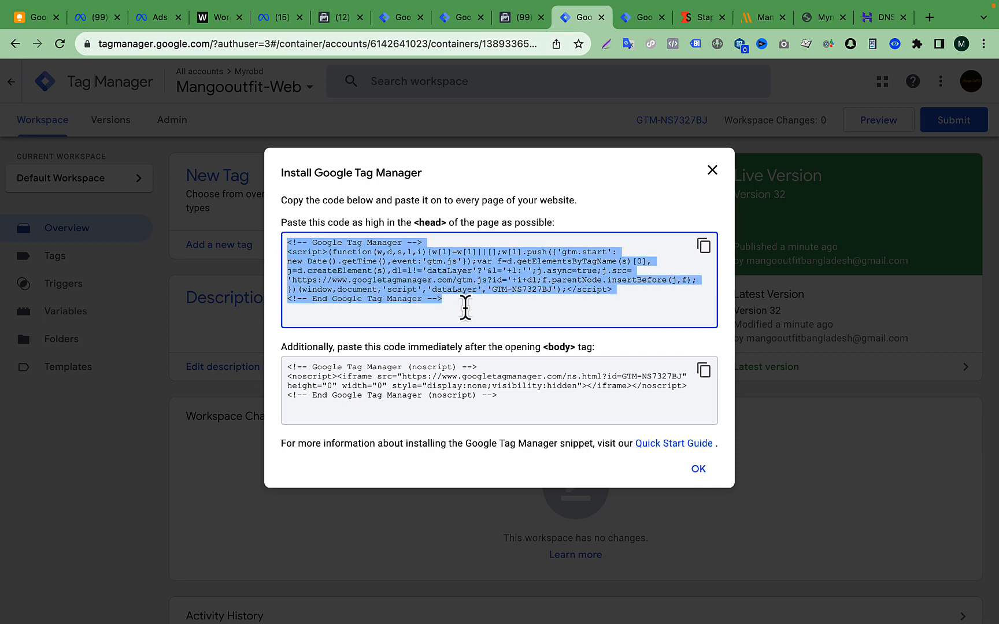
left_click_drag(463, 305, 429, 289)
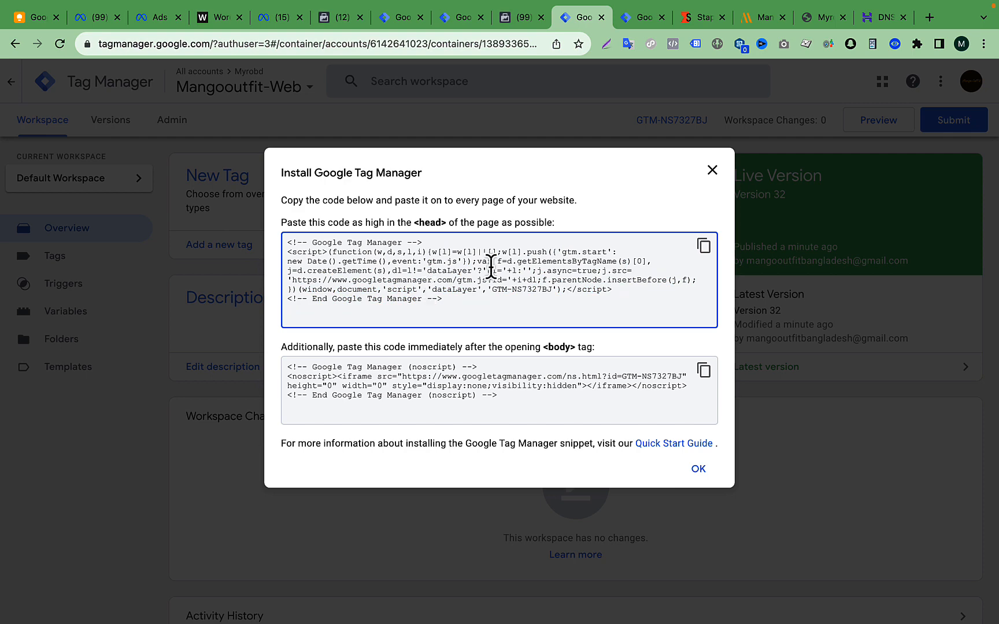
left_click(714, 175)
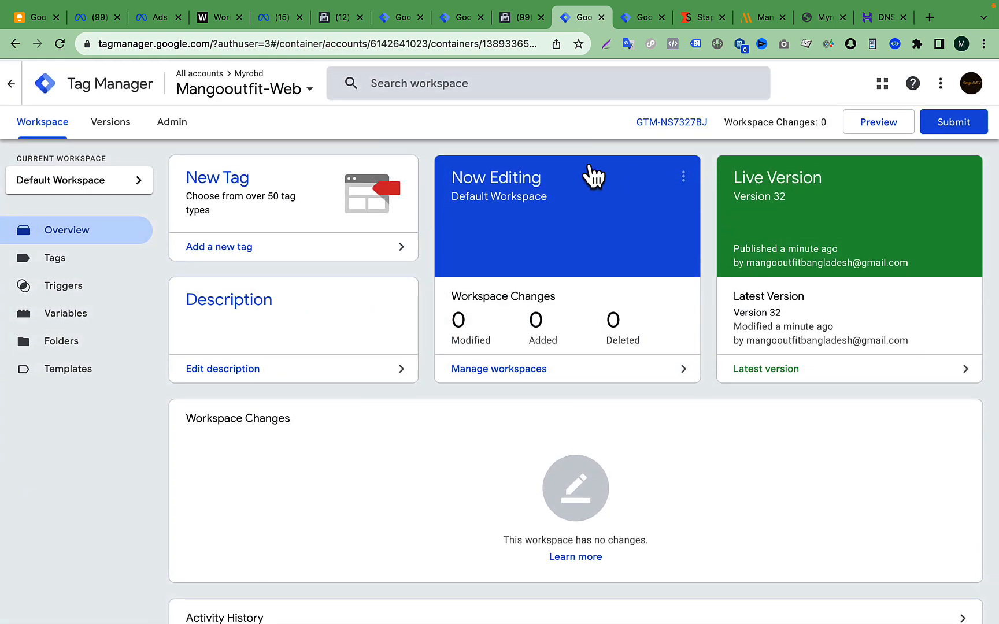
- Go back to the Mangooutfit container in Stape and open its Power-Ups to find Custom loader
left_click(699, 18)
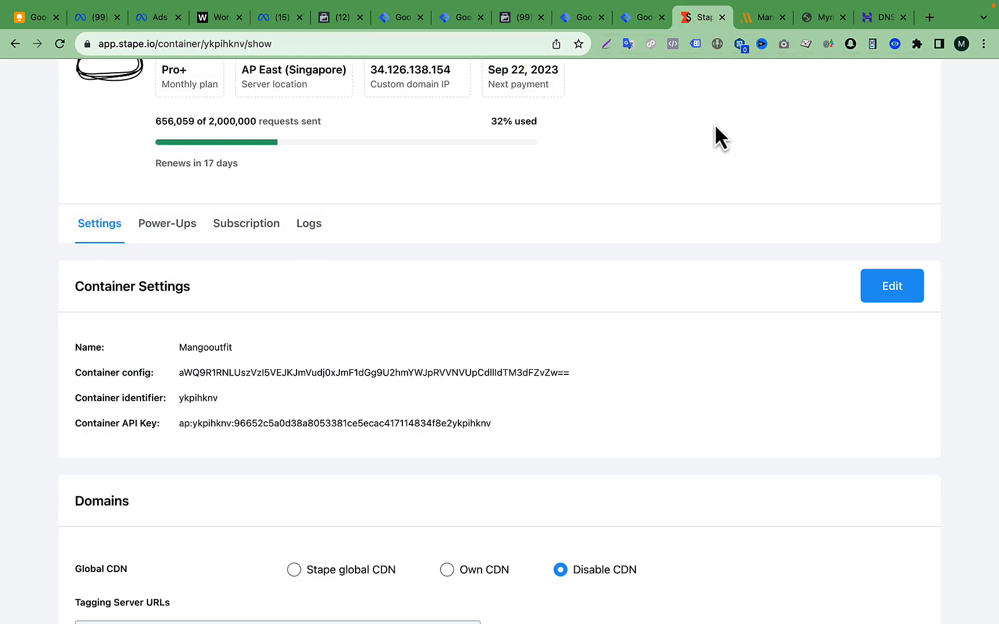
scroll(429, 331, "up", 2)
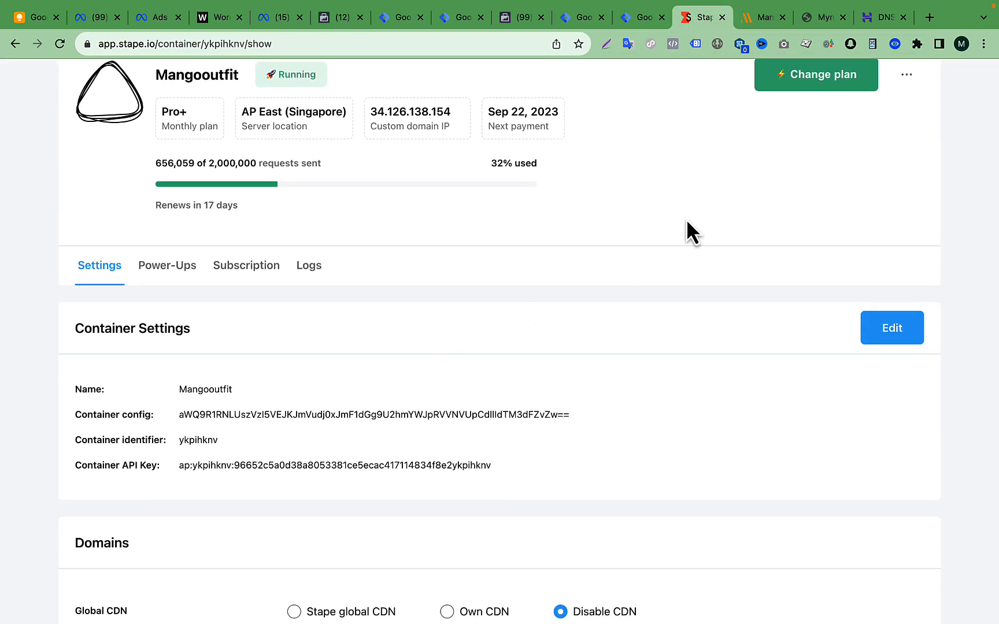
left_click(171, 271)
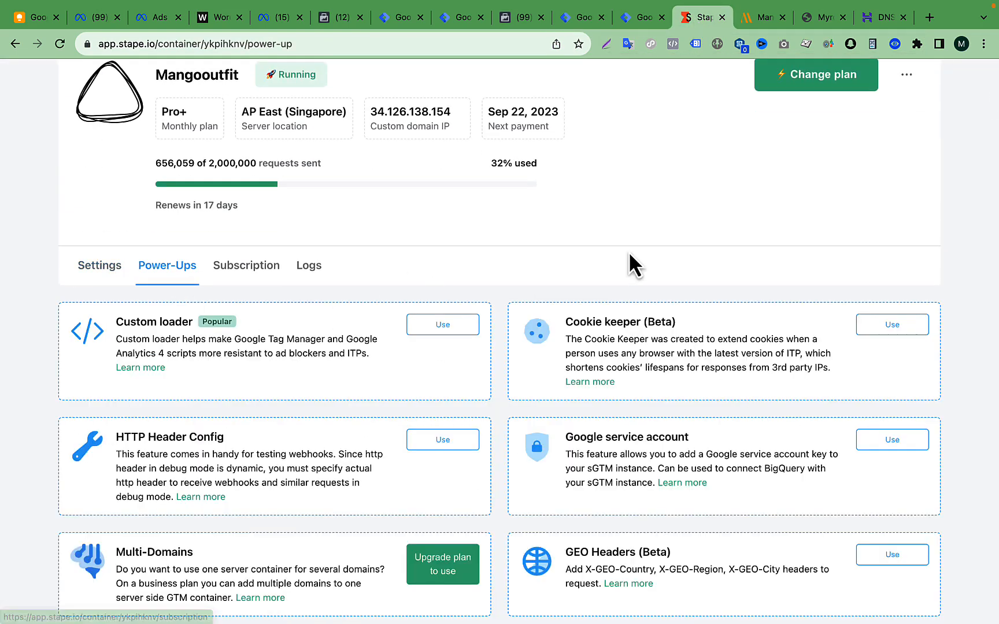
scroll(629, 254, "down", 1)
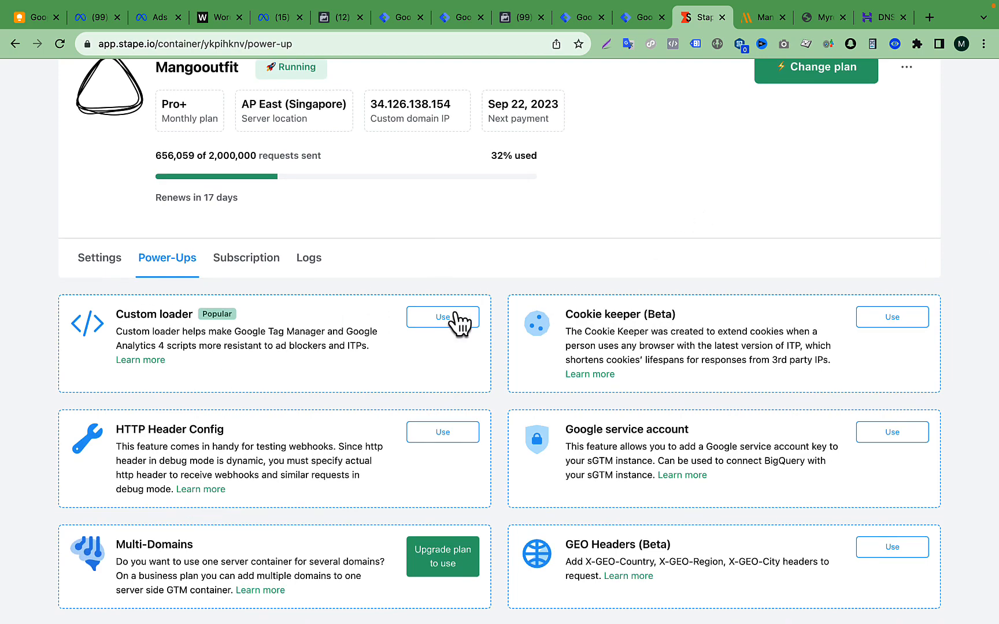
- Switch to the Dynalist notes and expand "How To Use Custom GTM and GA4 Loader" and "Benefits of custom loader:" to read them
key("ctrl+Up")
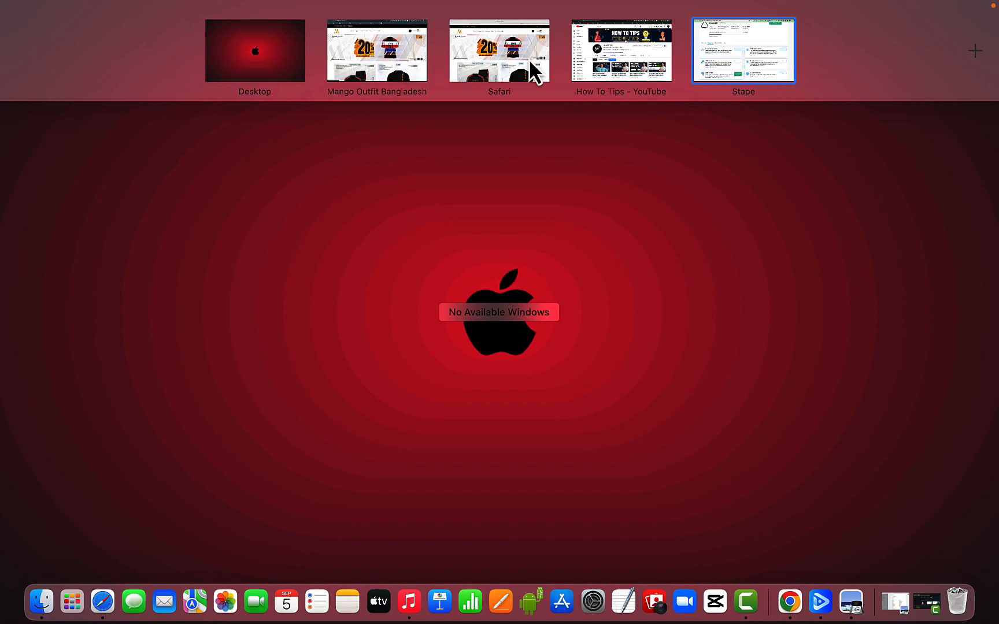
left_click(529, 63)
key("ctrl+Up")
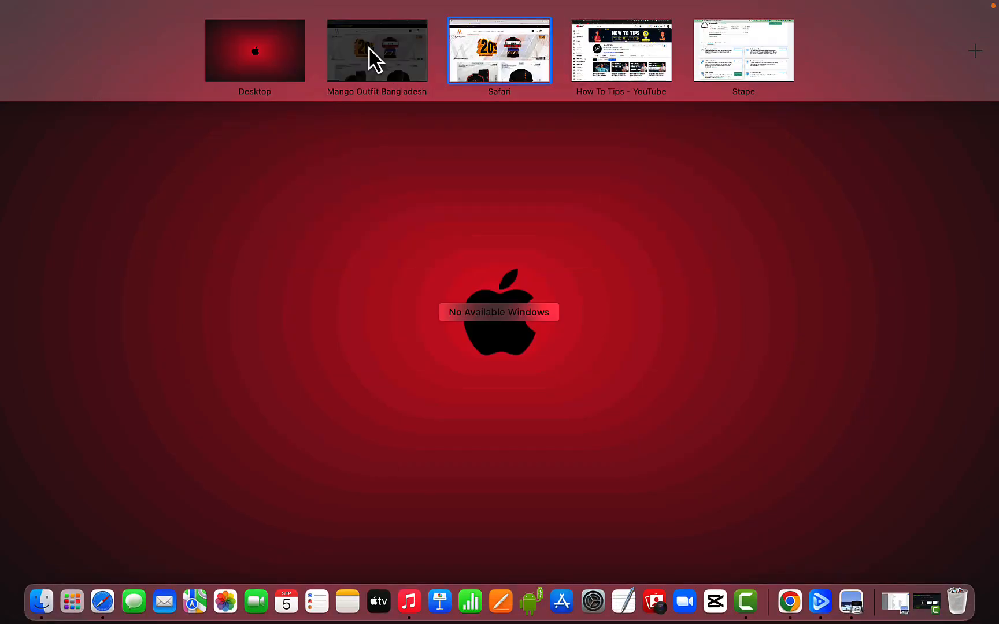
left_click(371, 50)
left_click(342, 20)
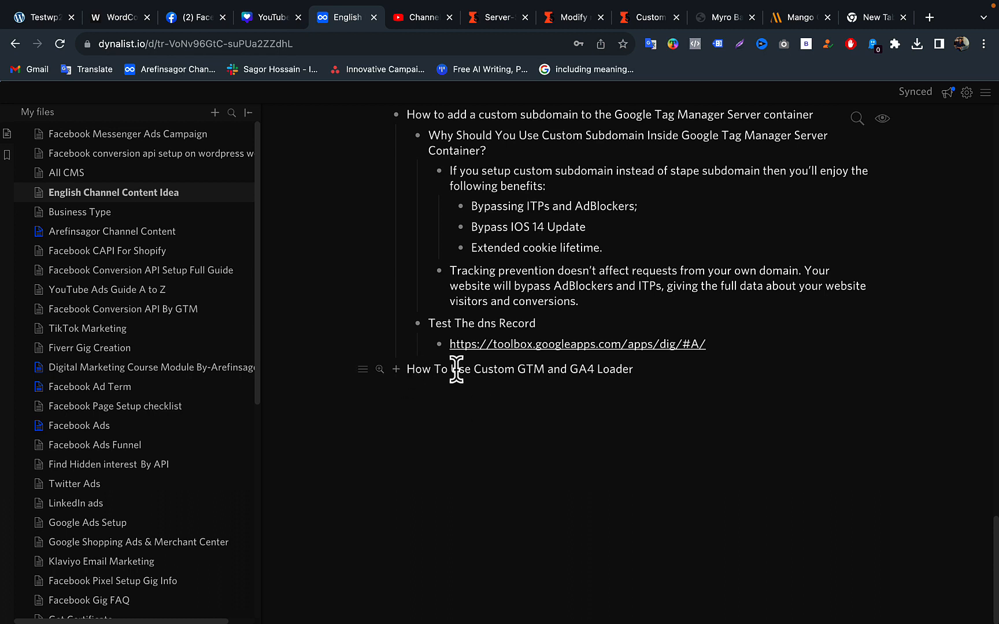
left_click(396, 370)
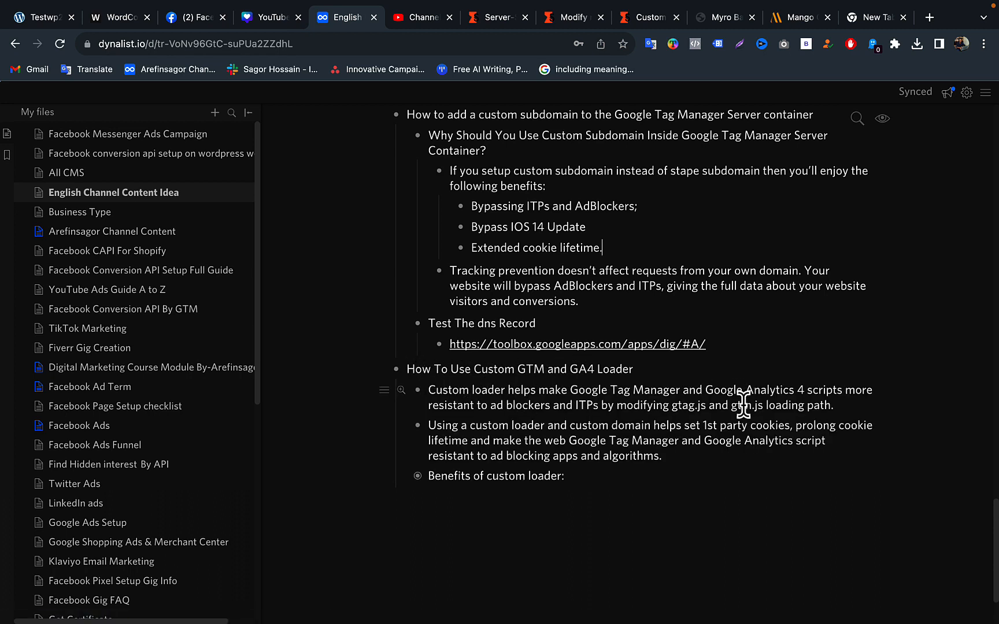
left_click(417, 476)
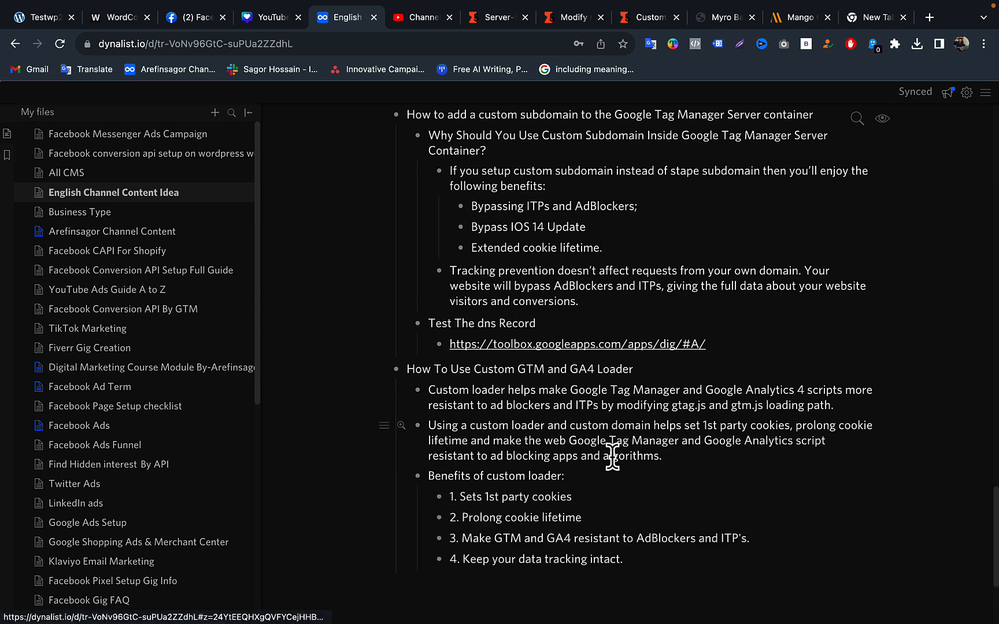
scroll(607, 454, "down", 1)
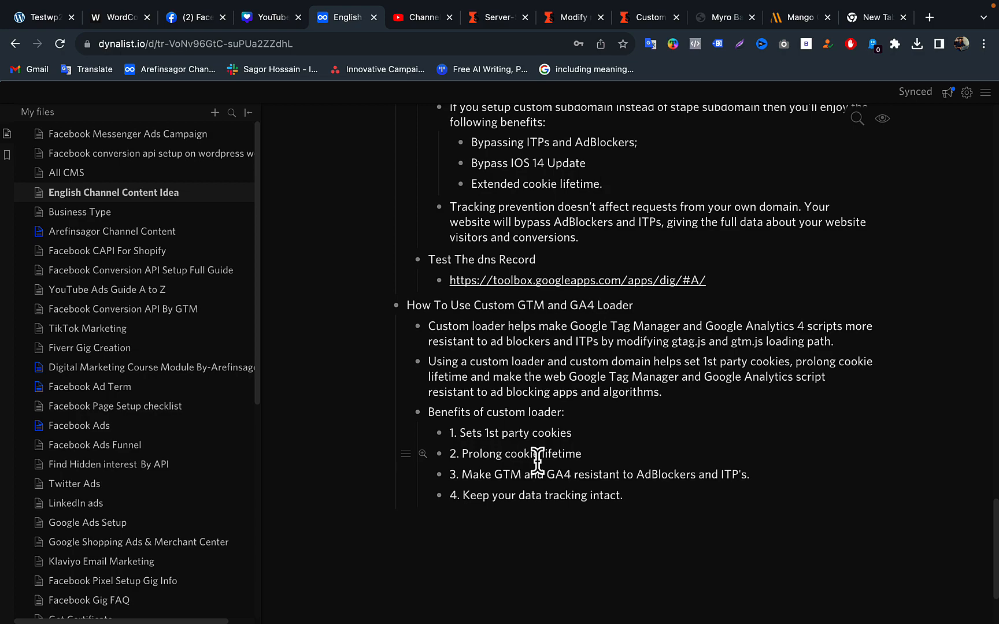
- Return to the Stape Power-Ups and open the Custom loader's Web GTM code settings for the Mangooutfit container
key("ctrl+Up")
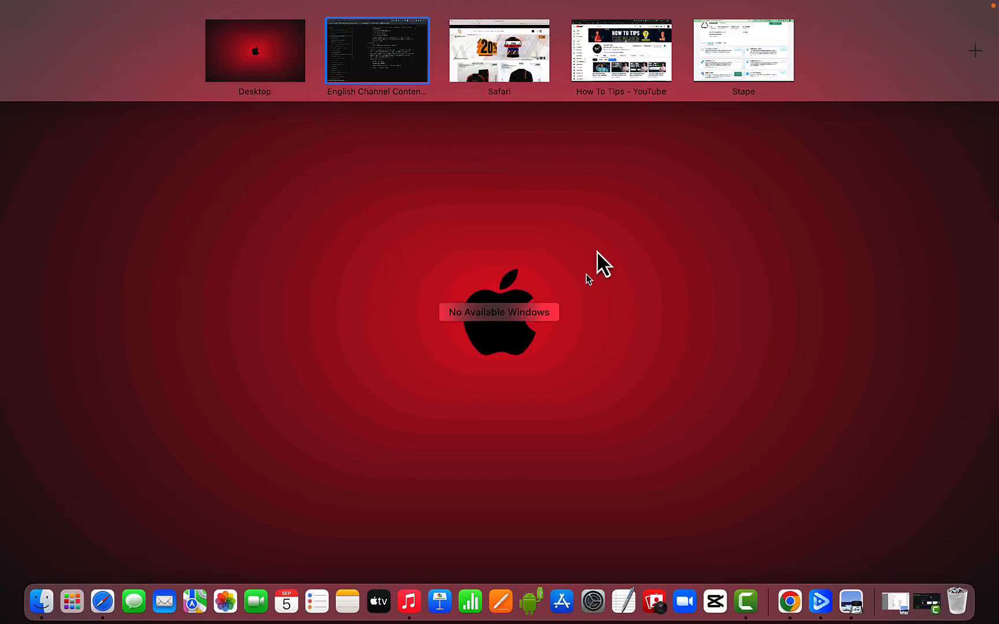
left_click(774, 56)
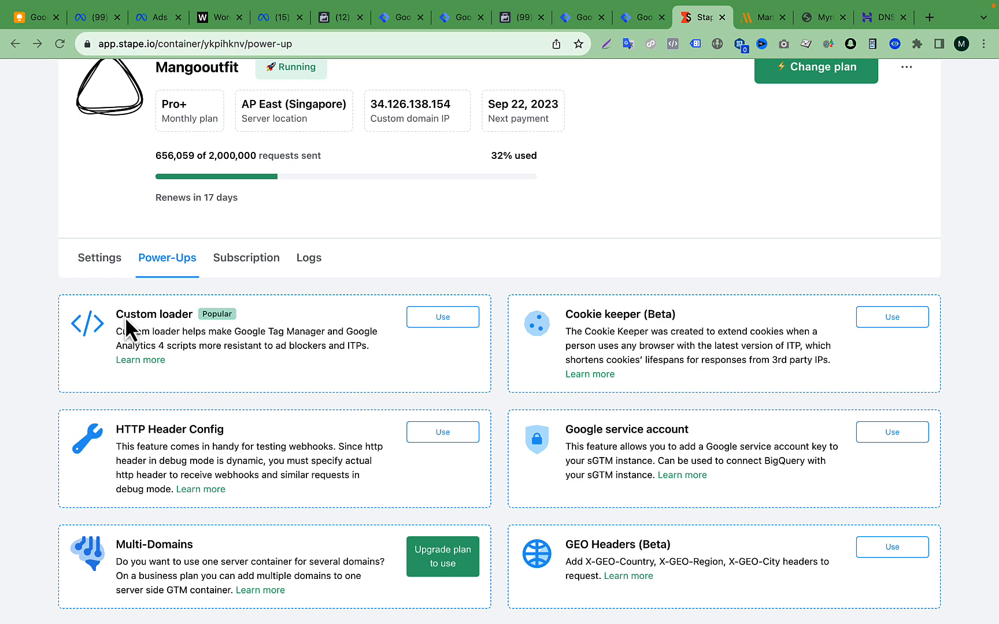
left_click(450, 324)
scroll(450, 334, "down", 3)
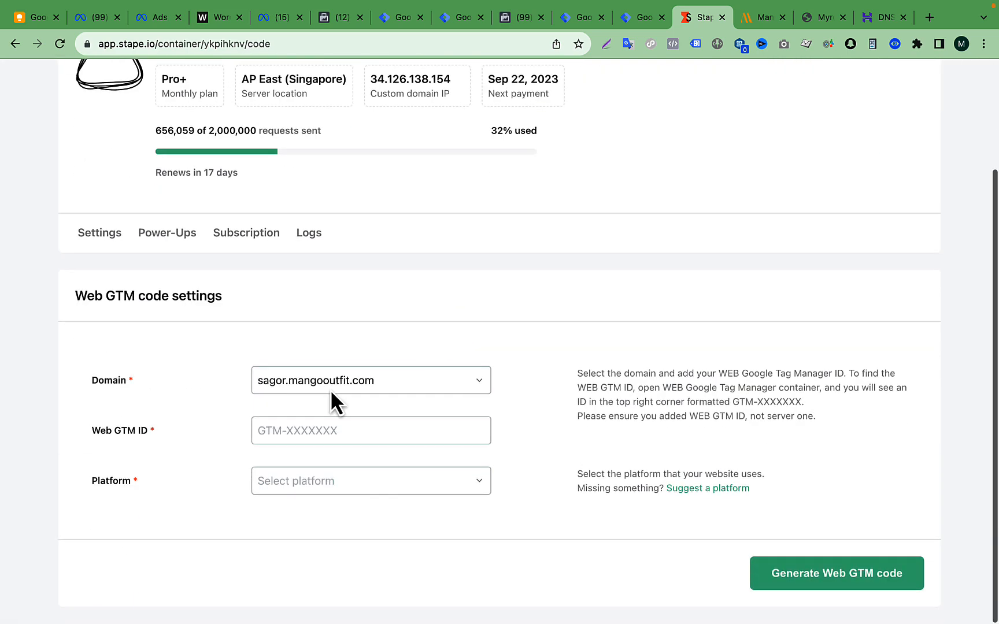
- Select sagor.mangooutfit.com as the domain and fill the Web GTM ID with GTM-NS7327BJ, copied from the Mangooutfit-Web container in Tag Manager
left_click(377, 382)
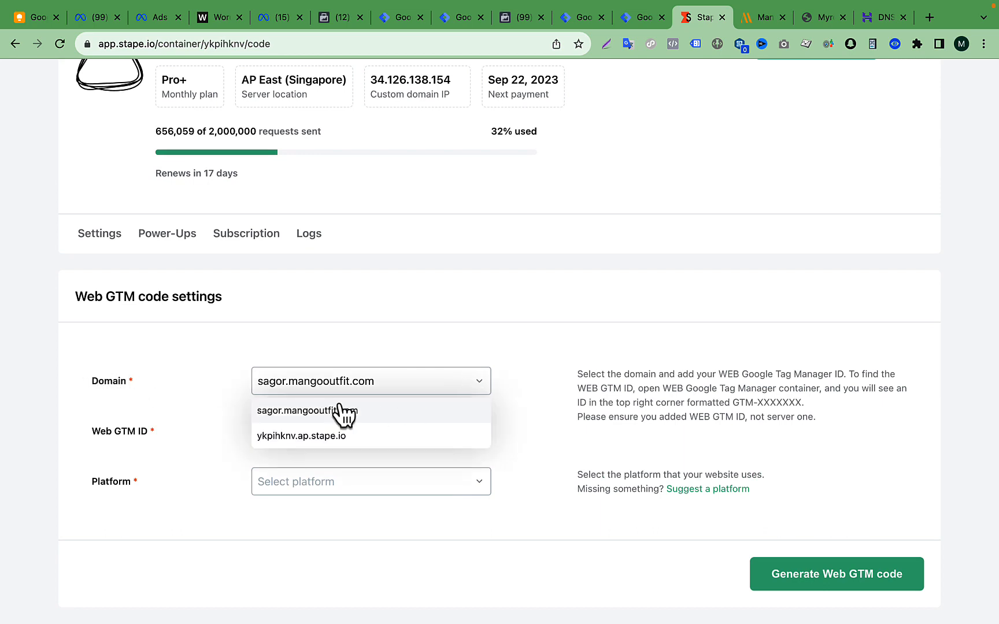
left_click(308, 411)
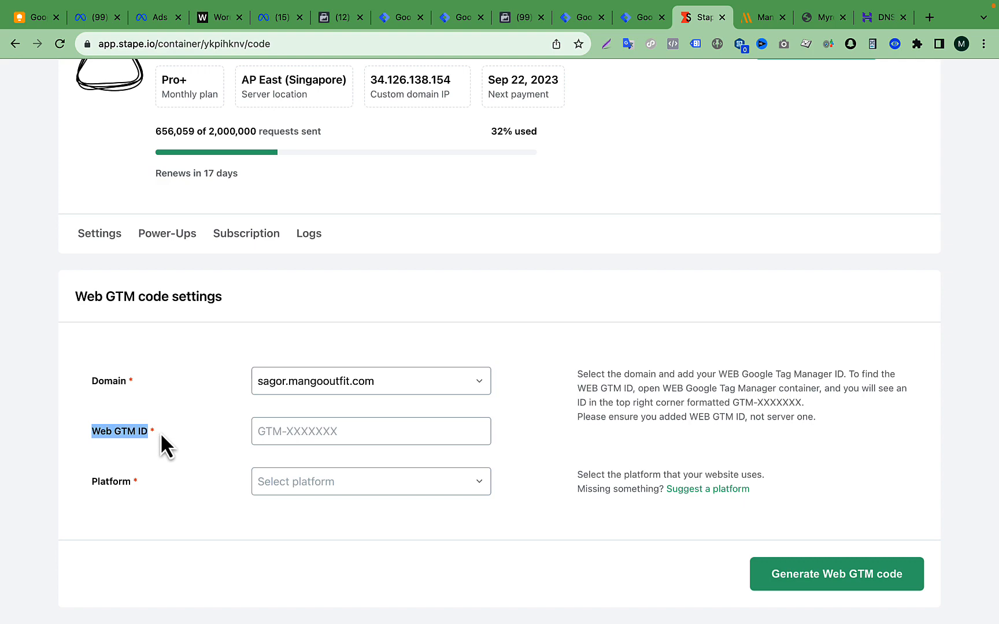
left_click(599, 25)
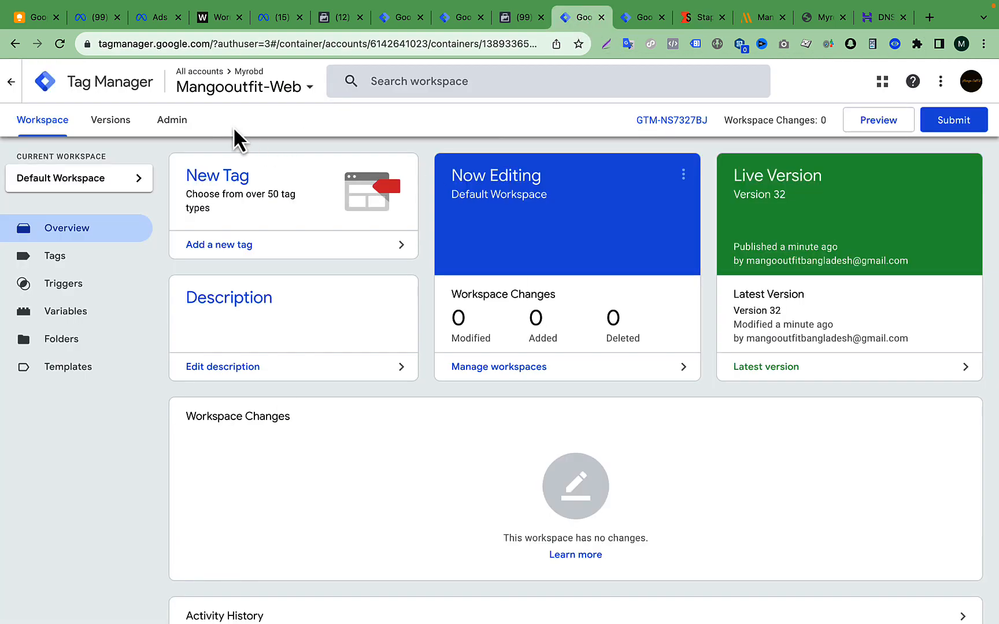
left_click_drag(709, 122, 631, 123)
right_click(662, 127)
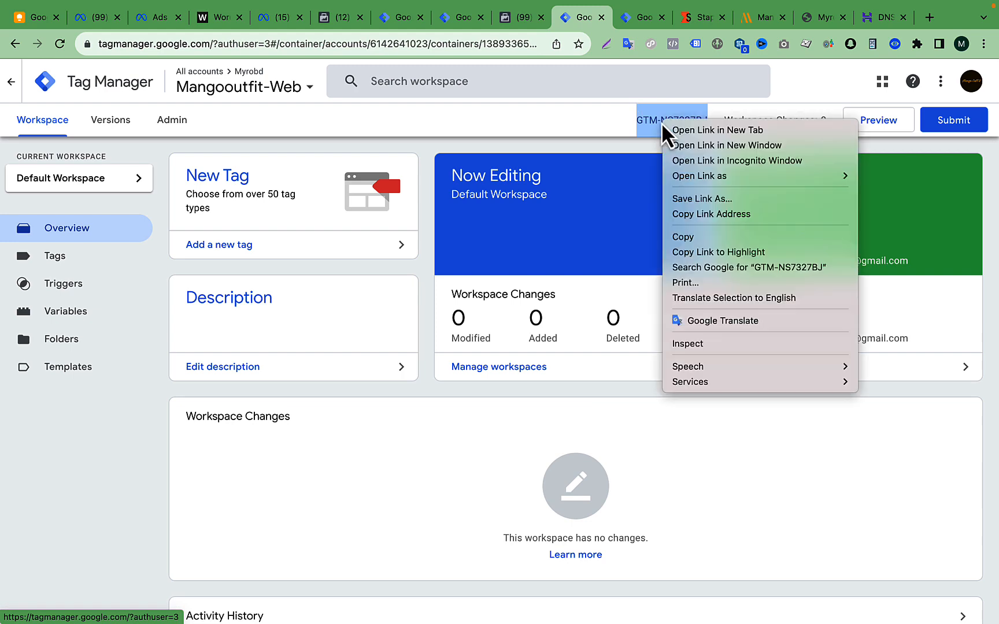
left_click(691, 236)
left_click(706, 17)
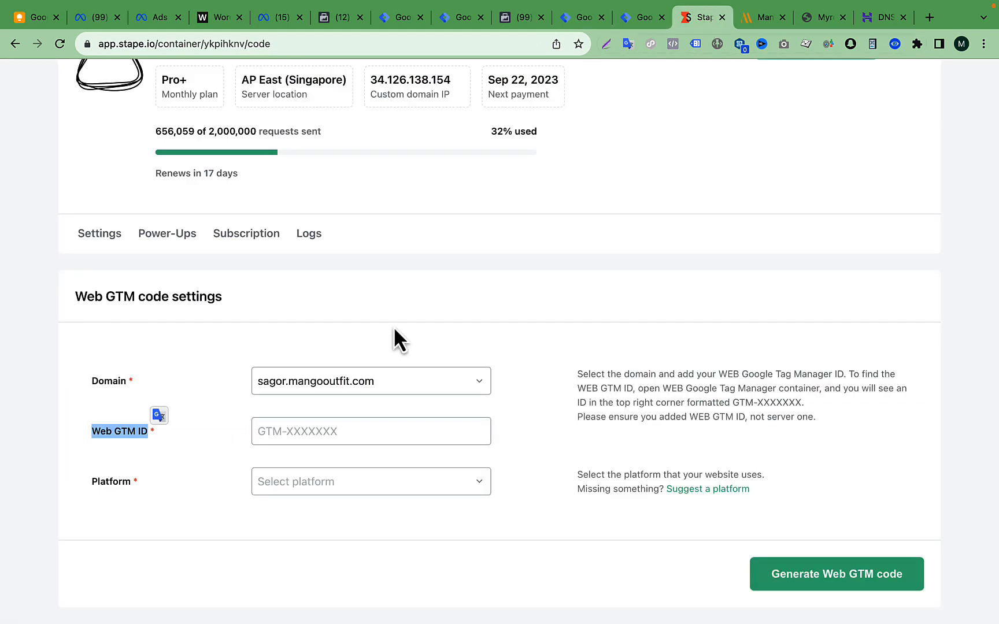
left_click(309, 434)
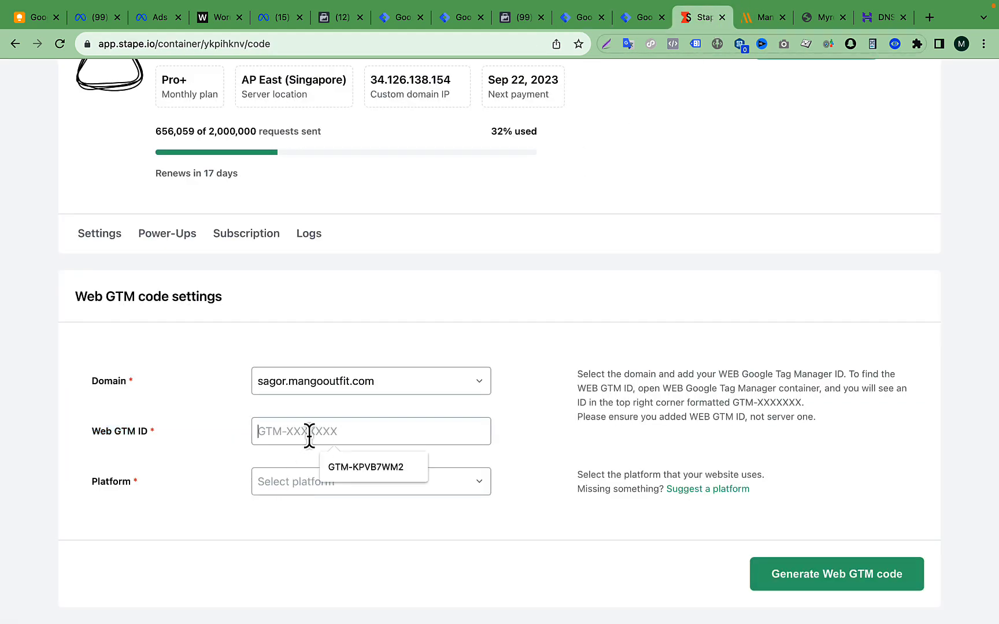
key("super+v")
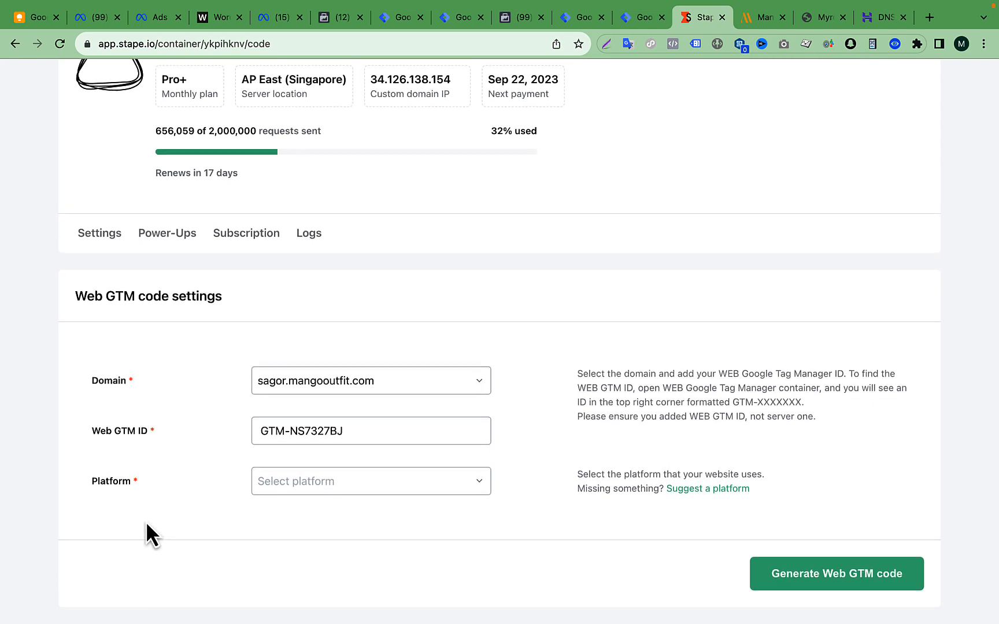
- Set the platform to Wordpress, generate the Web GTM code, and view its setup guide
left_click(405, 490)
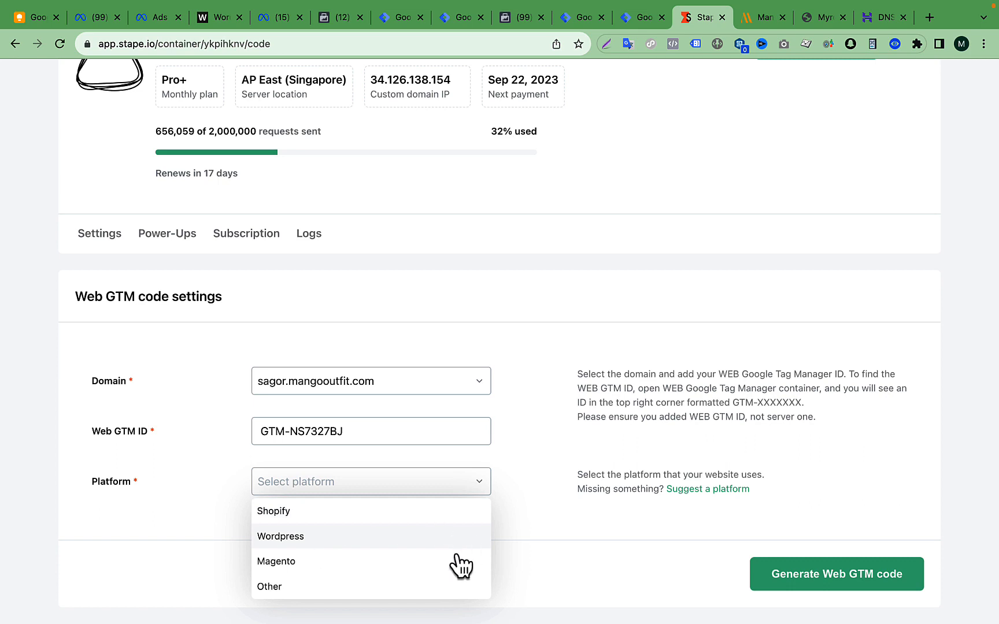
left_click(287, 541)
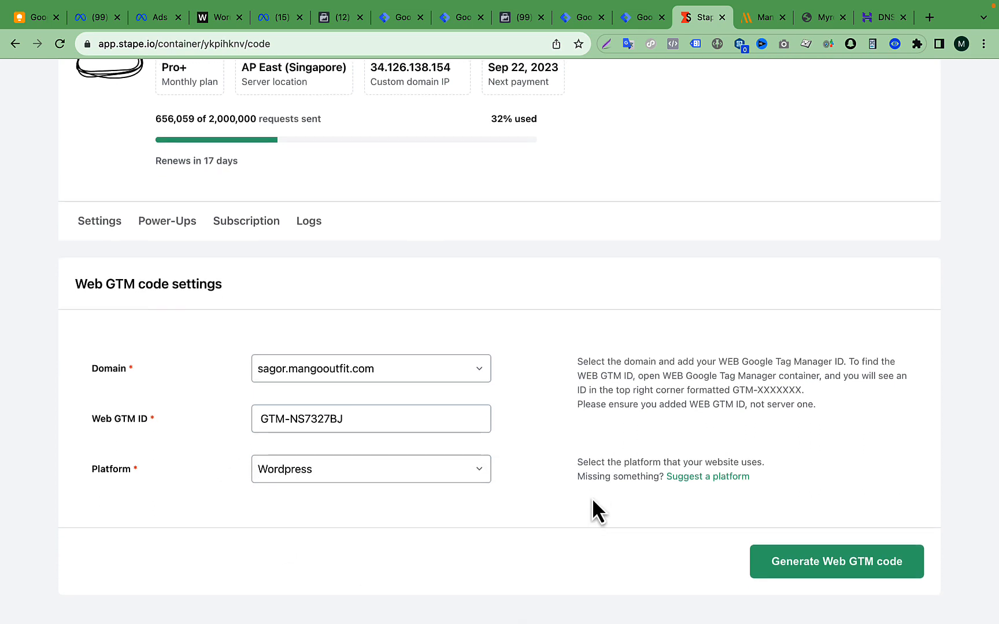
left_click(873, 590)
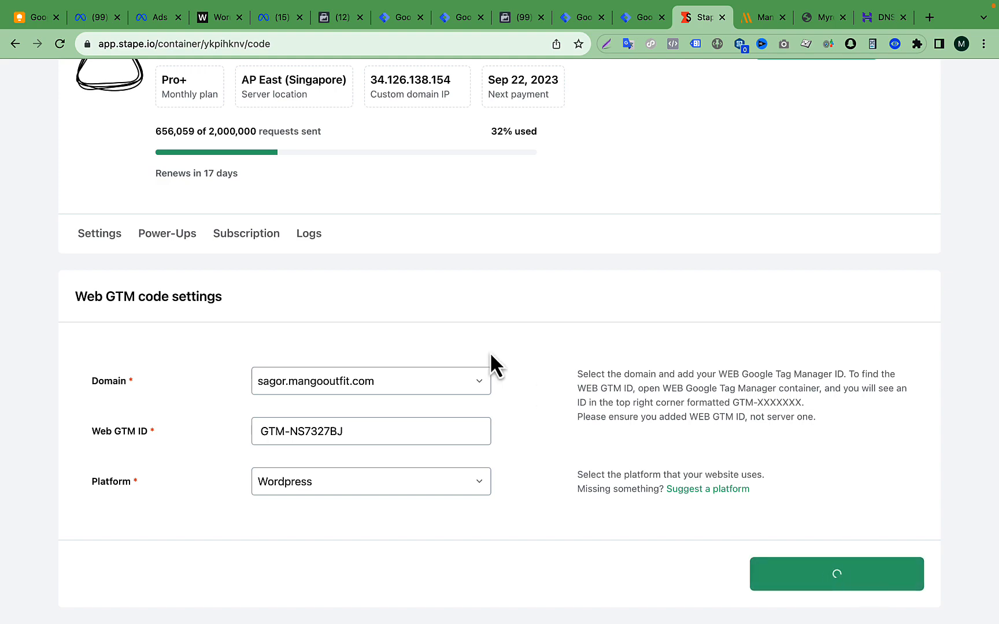
scroll(330, 481, "down", 4)
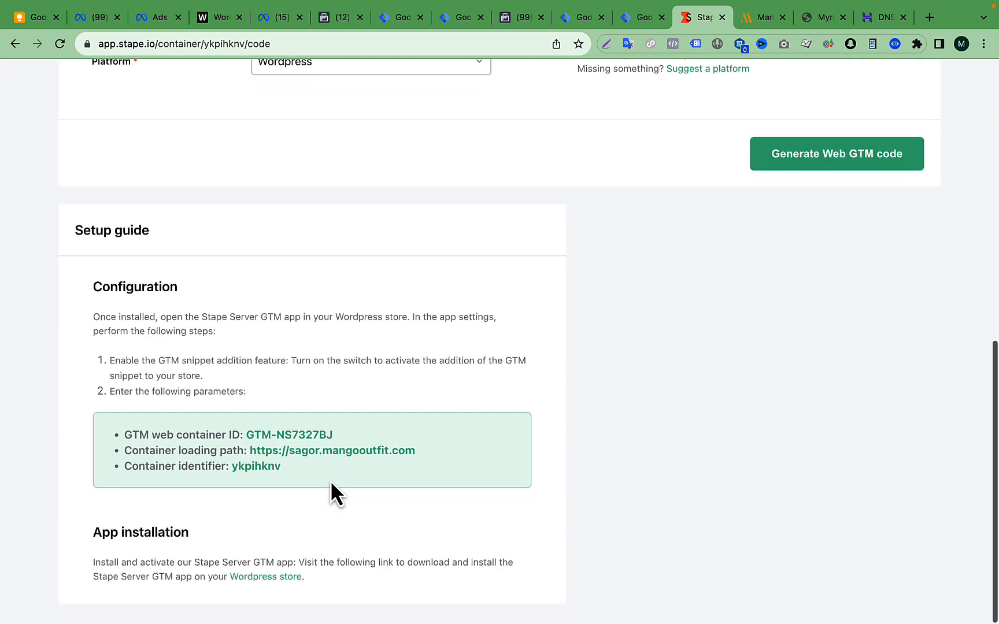
- Change the platform to Other and generate the Custom loader's Web GTM code for the head and body of the site
scroll(262, 512, "up", 3)
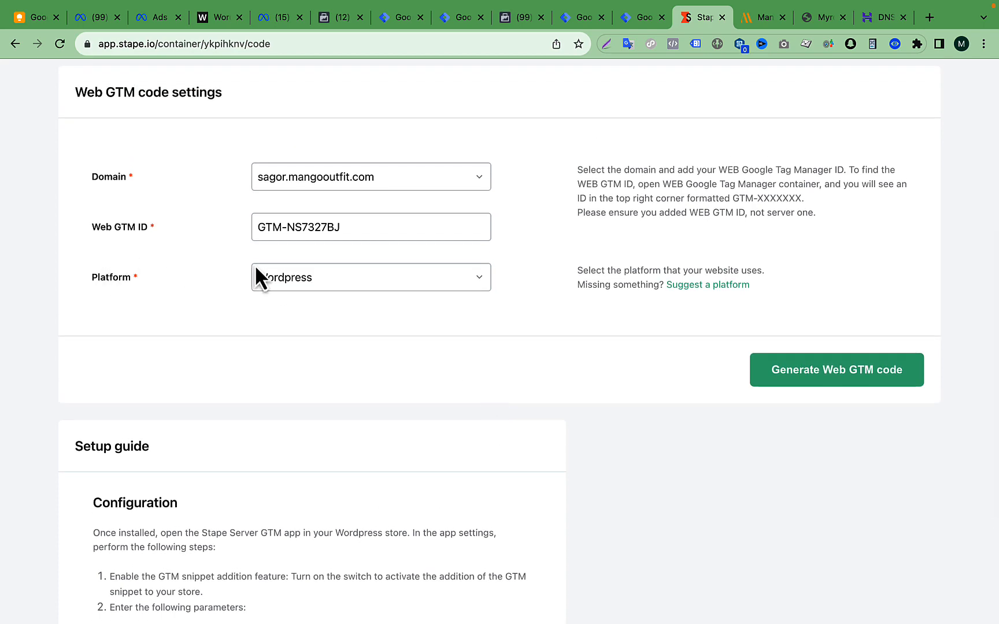
left_click(370, 282)
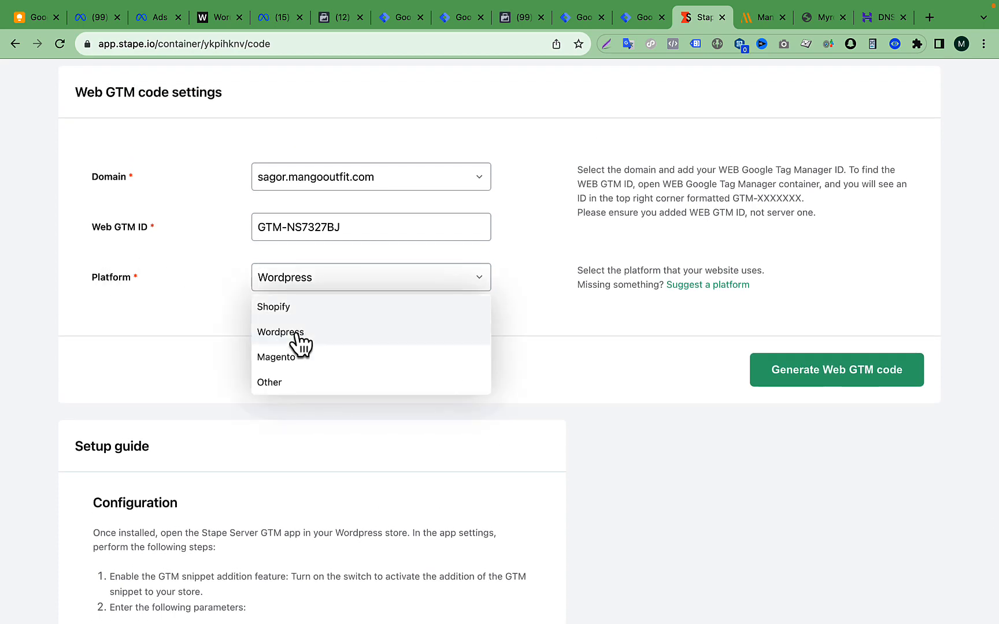
left_click(276, 394)
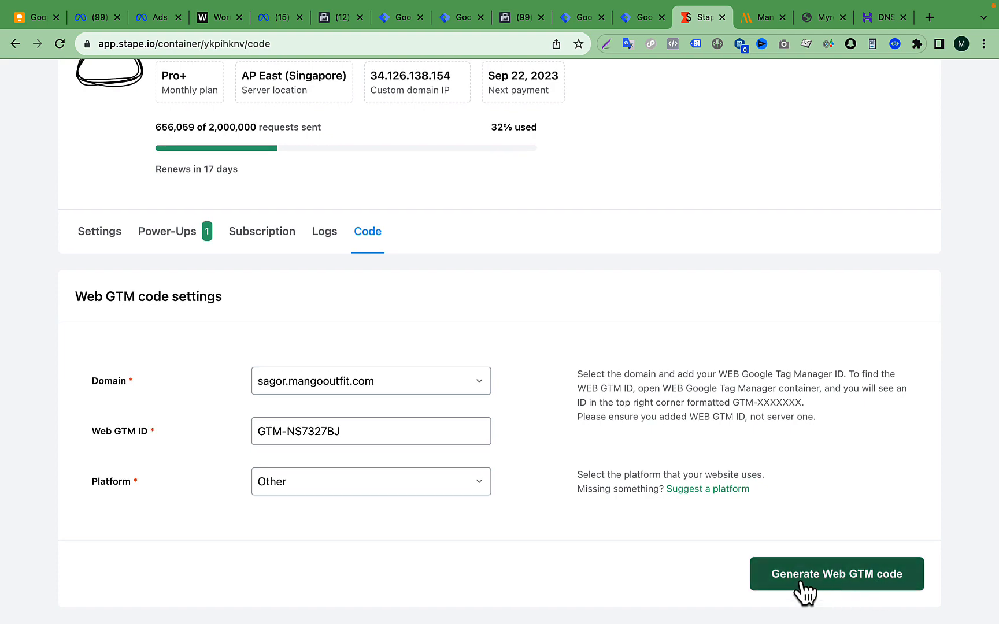
left_click(803, 581)
scroll(687, 298, "down", 10)
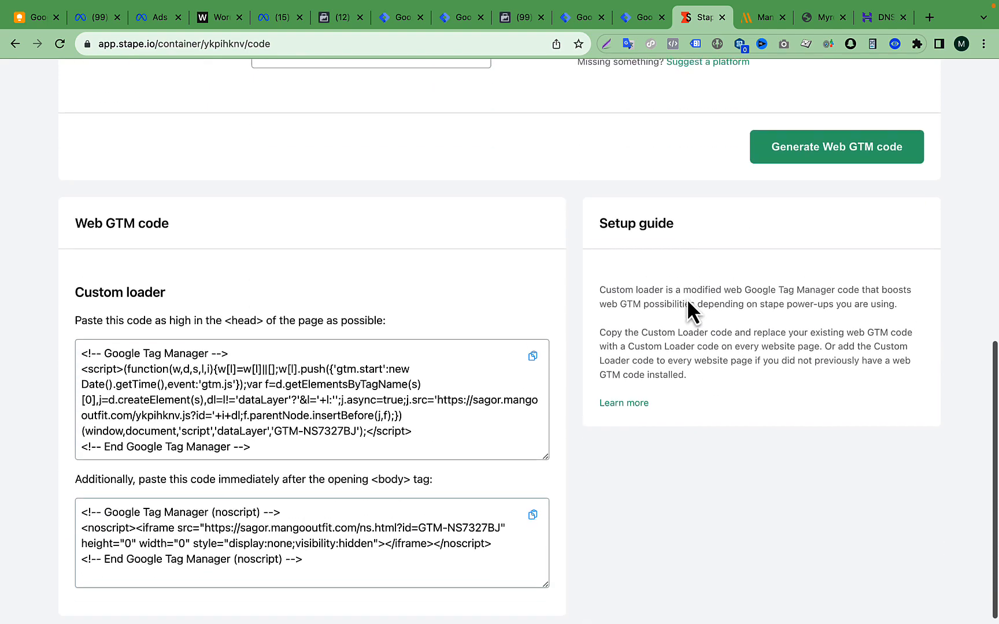
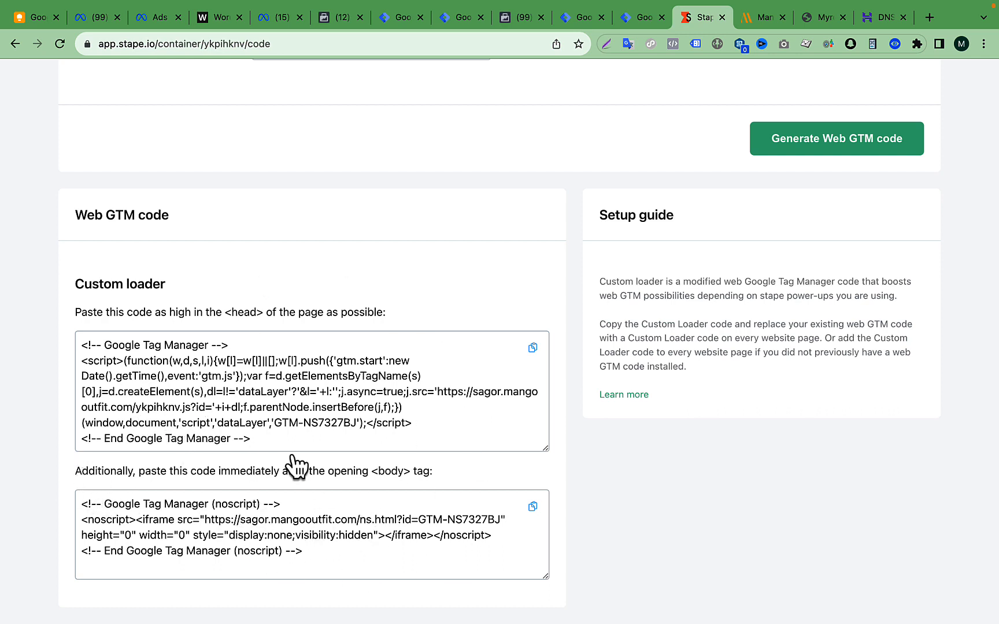
- View the standard install snippets of the Mangooutfit-Web container in Tag Manager and compare them with Stape's Custom loader code
left_click(575, 17)
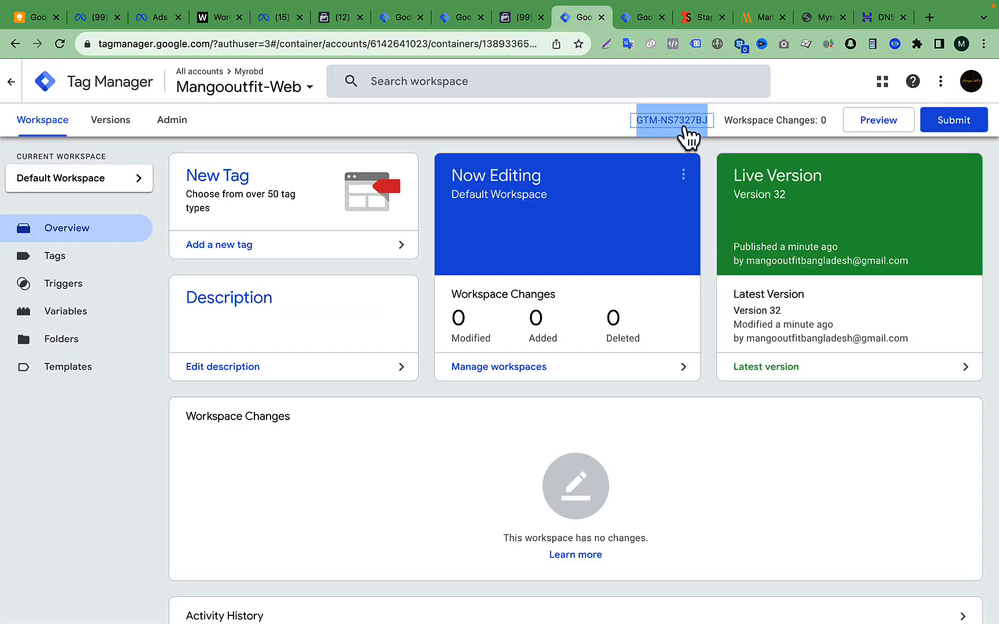
left_click(672, 121)
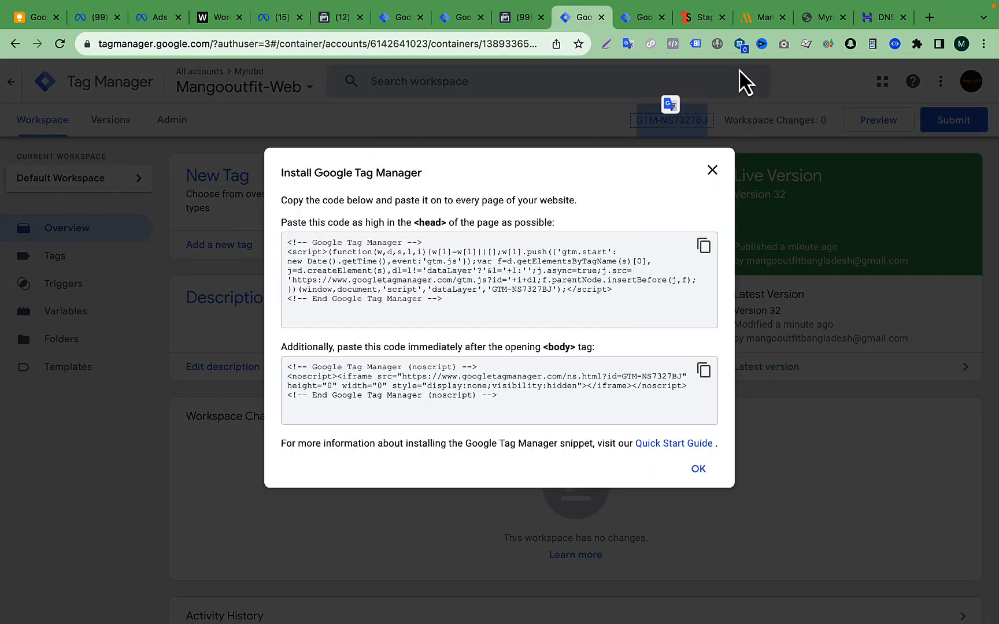
left_click(696, 23)
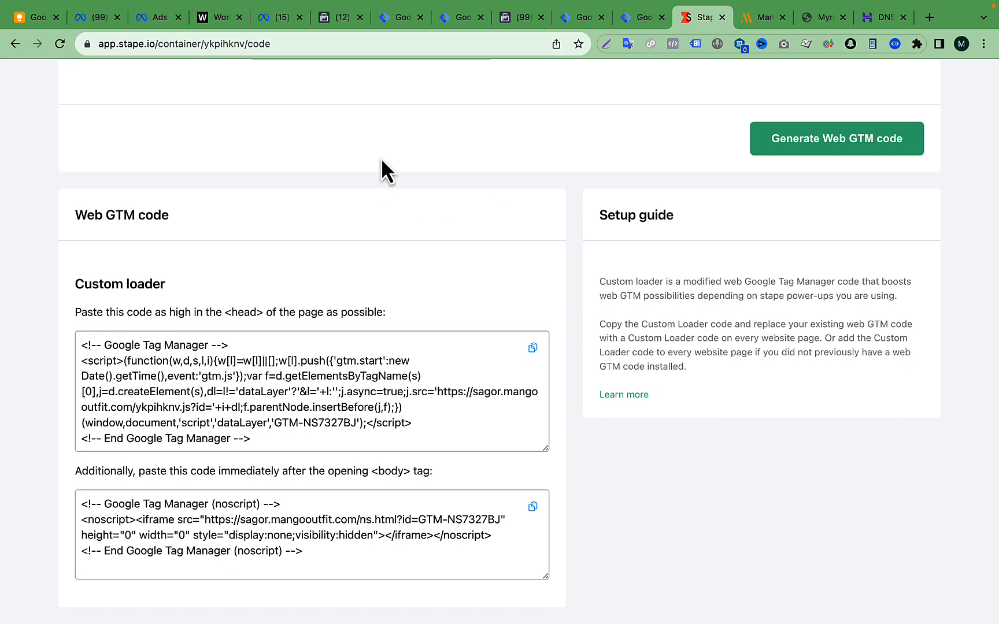
- Switch to mangooutfit.com, enter its WordPress dashboard and open the Google Tag Manager plugin settings
left_click(762, 19)
left_click(286, 45)
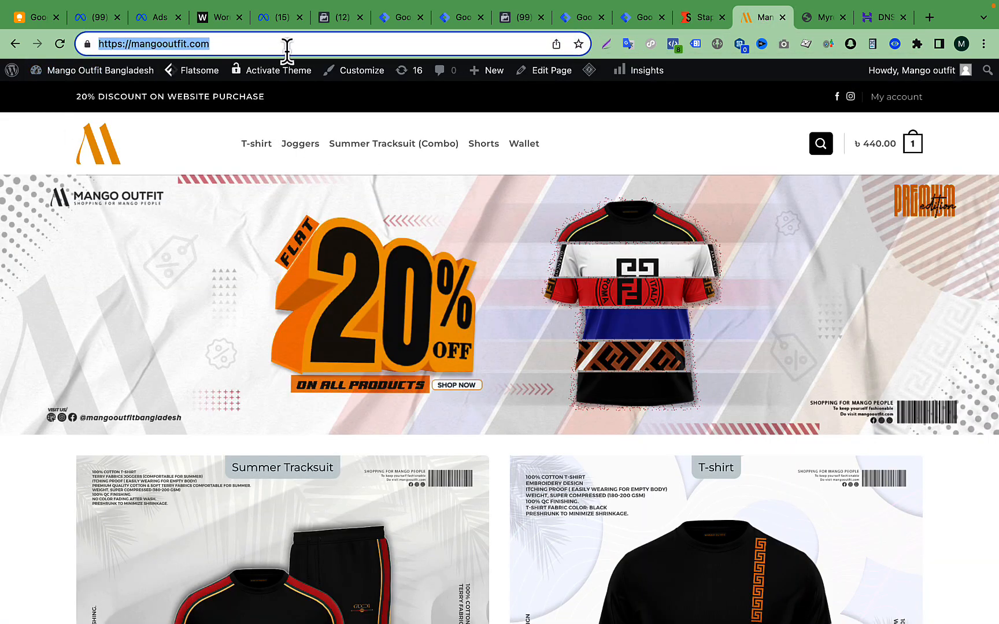
left_click(687, 164)
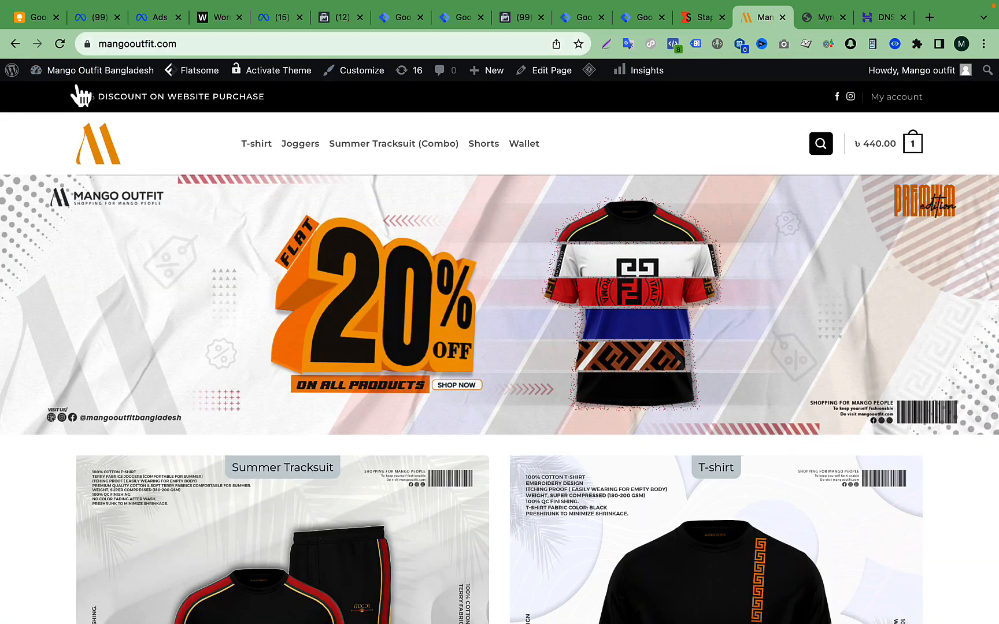
mouse_move(76, 73)
left_click(51, 95)
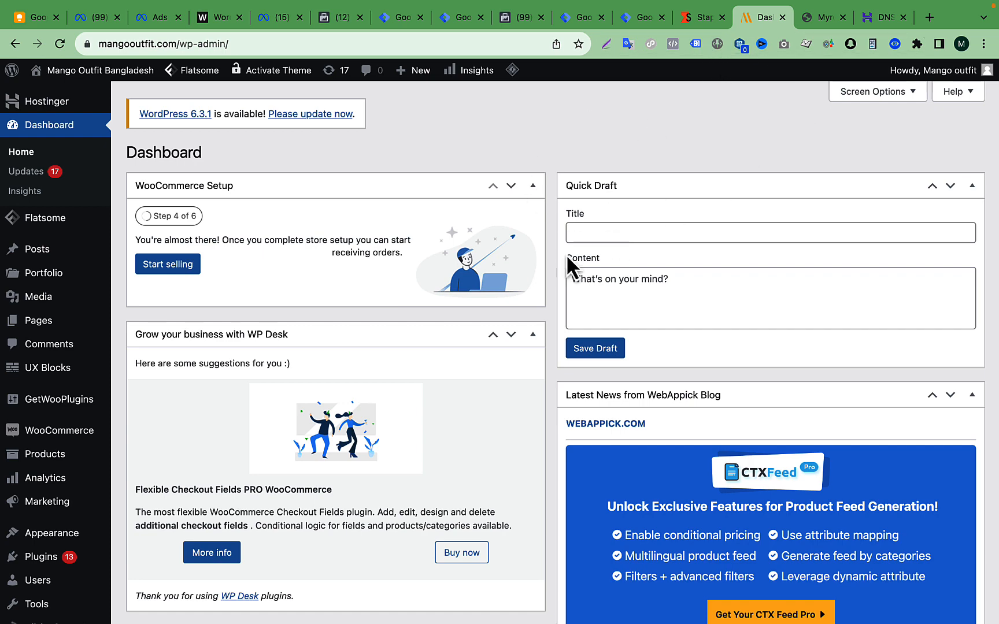
scroll(94, 495, "down", 4)
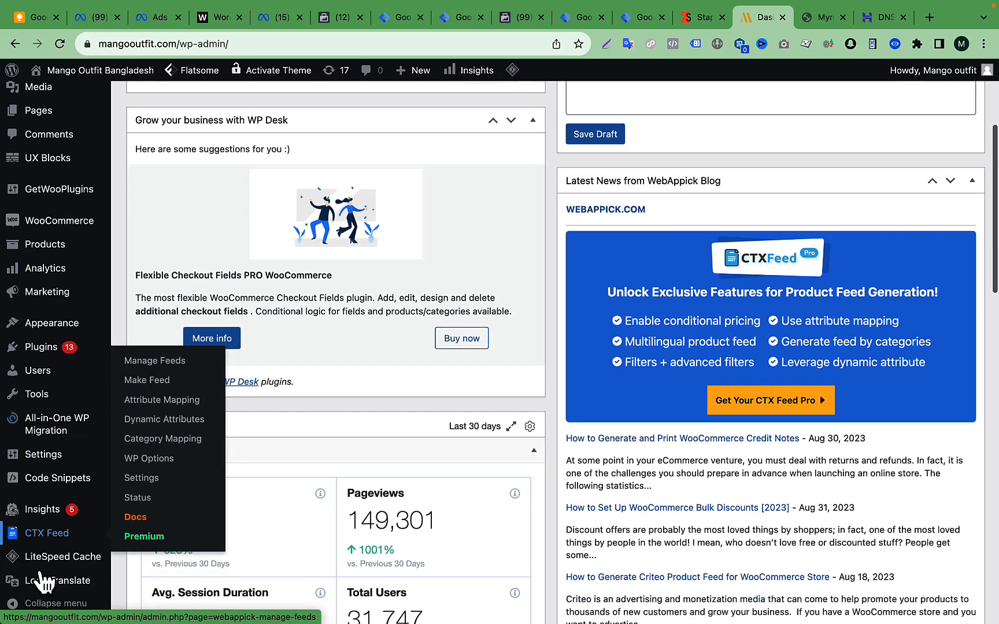
scroll(44, 581, "down", 2)
mouse_move(44, 456)
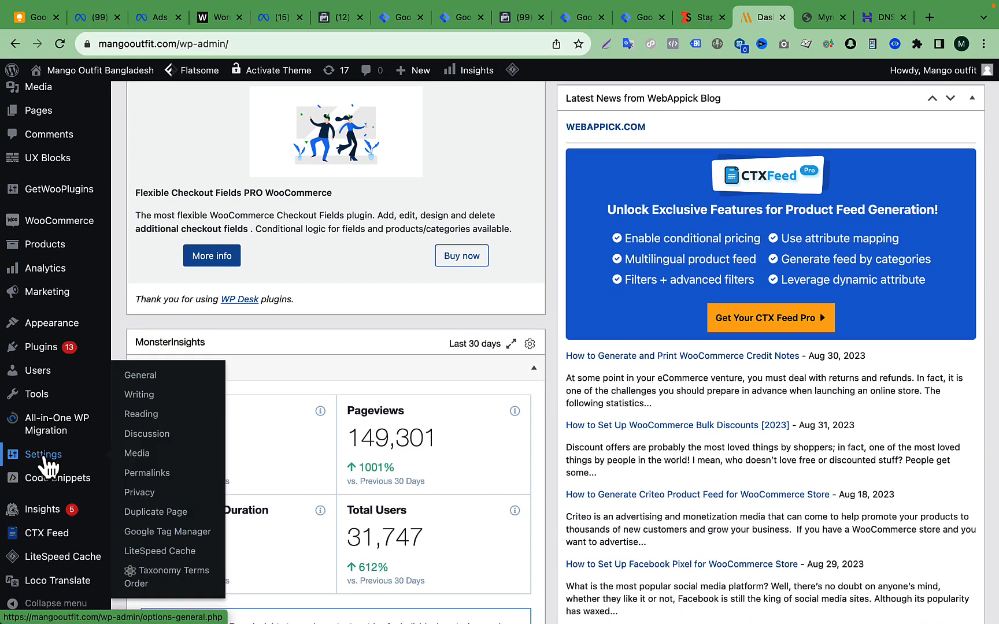
left_click(162, 541)
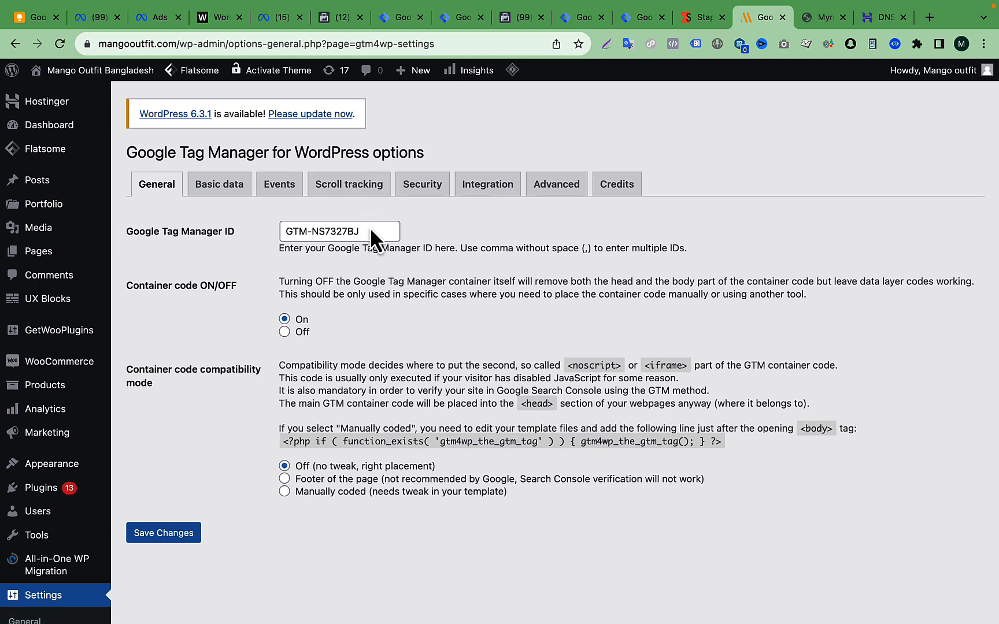
- Check the Google Tag Manager ID in the plugin's general options against Stape's generated Custom loader code
left_click_drag(383, 229, 280, 231)
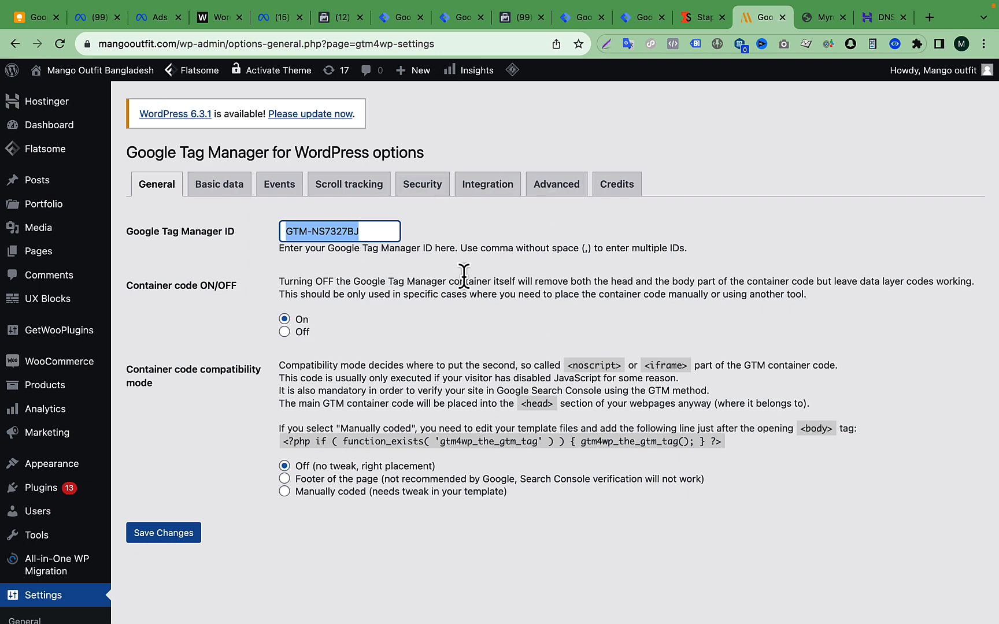
left_click(330, 232)
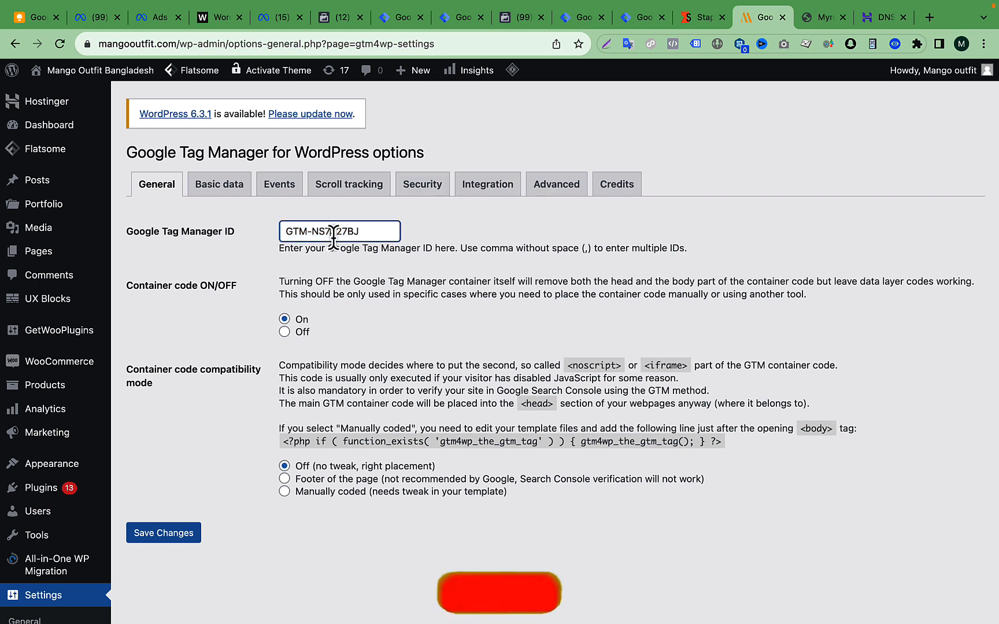
triple_click(371, 230)
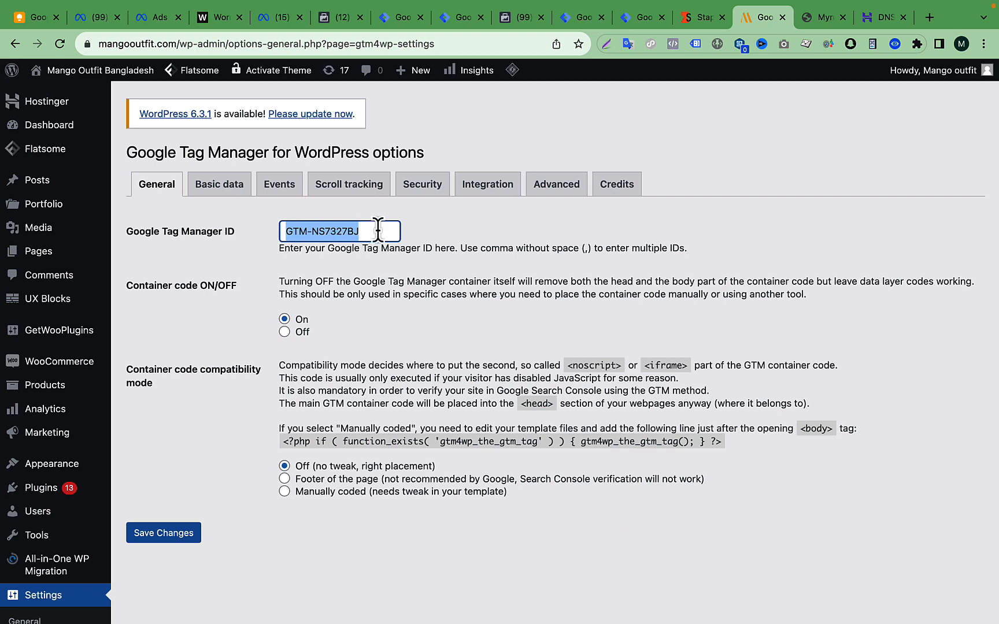
left_click(698, 24)
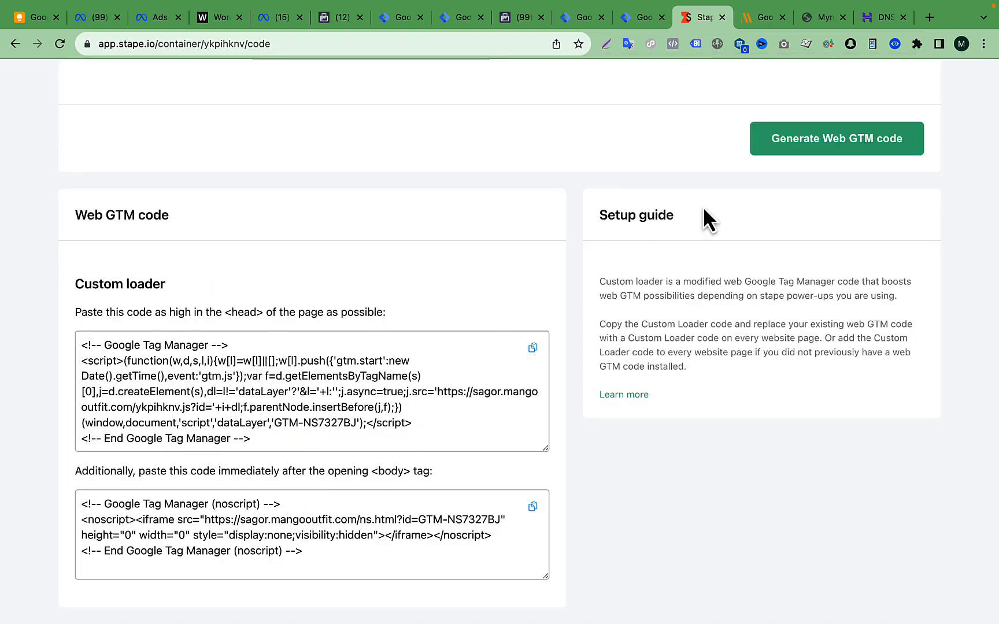
left_click(762, 19)
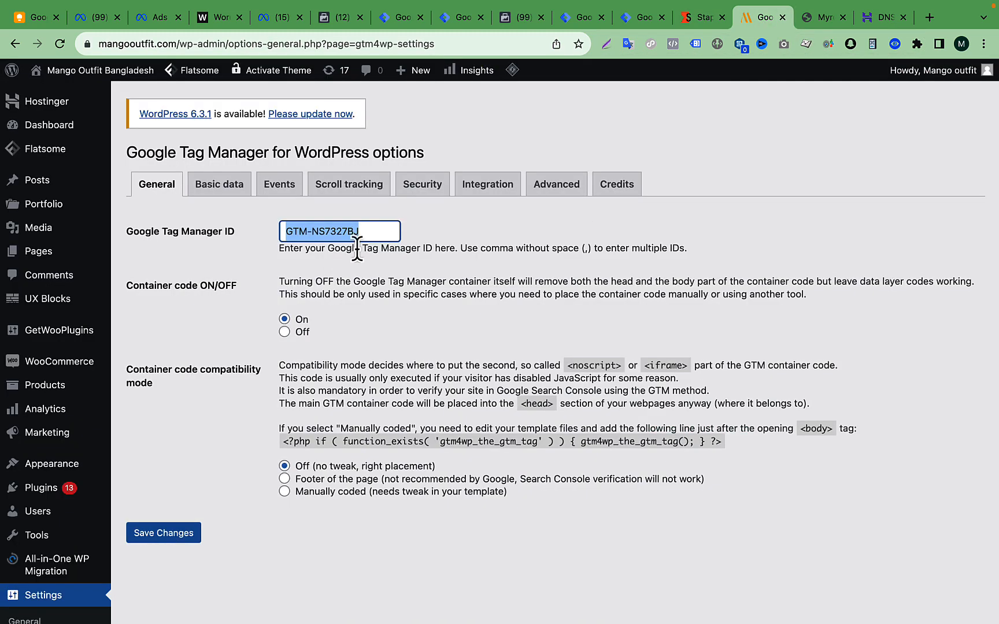
- Turn the container code off in the Google Tag Manager for WordPress options and save the changes
left_click(321, 341)
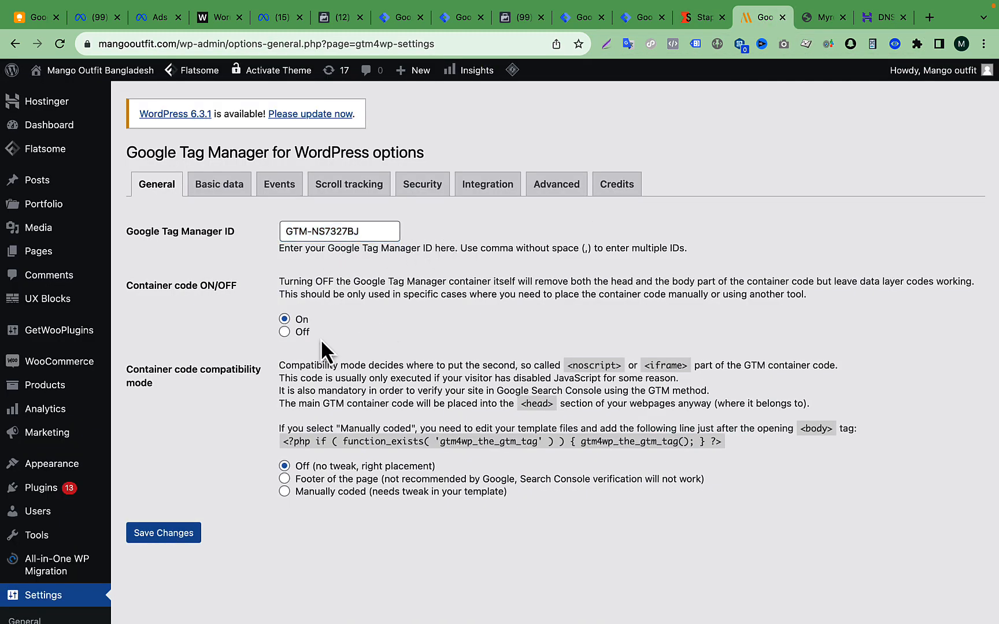
left_click(283, 333)
left_click(182, 537)
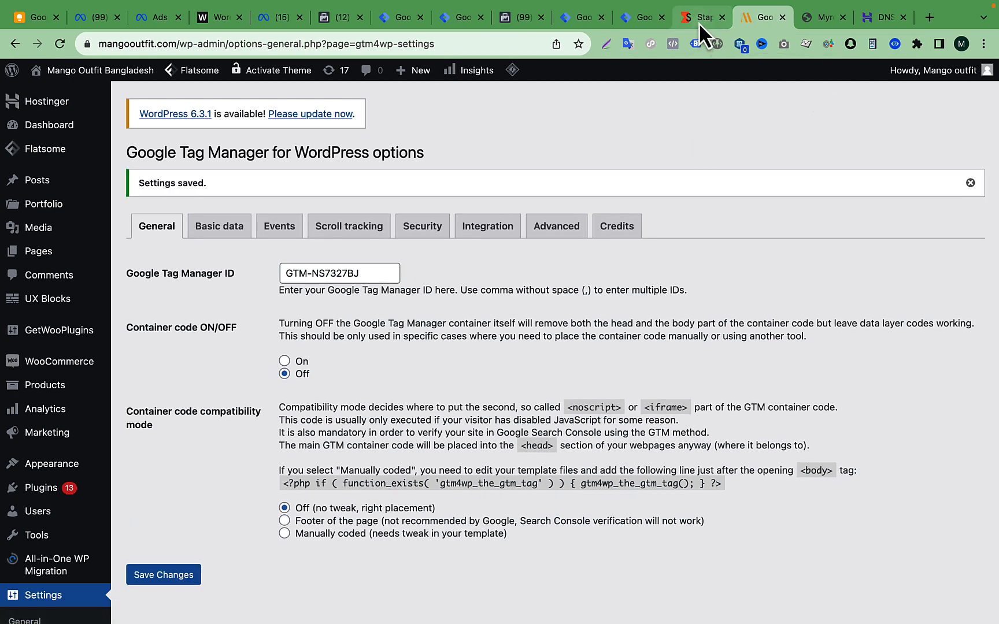
- Copy the Custom loader's head code from Stape and open the Header & Footer page of Code Snippets in WordPress
left_click(700, 17)
left_click(533, 348)
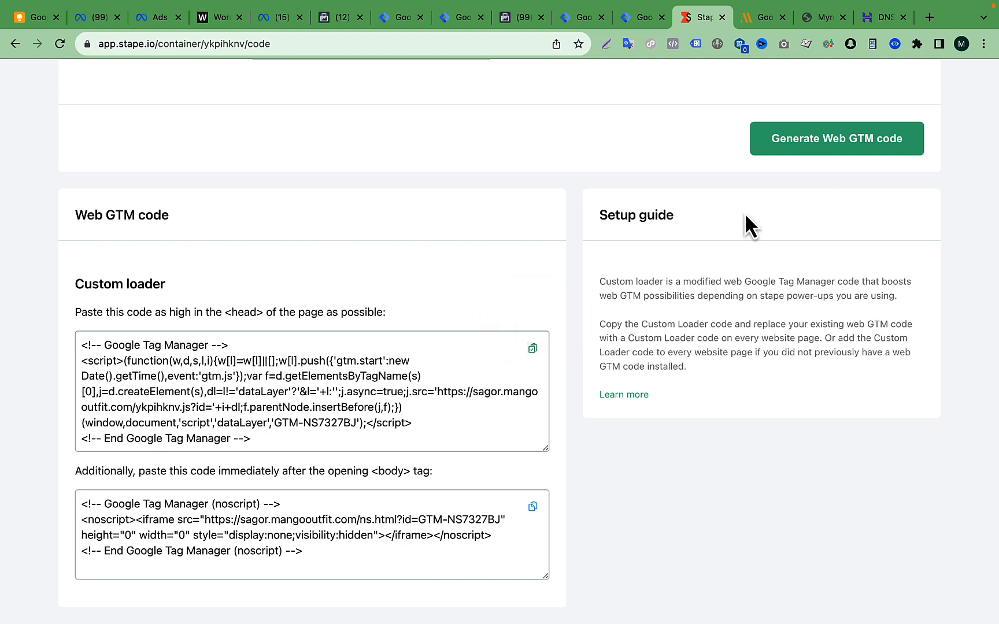
left_click(755, 18)
scroll(294, 393, "down", 7)
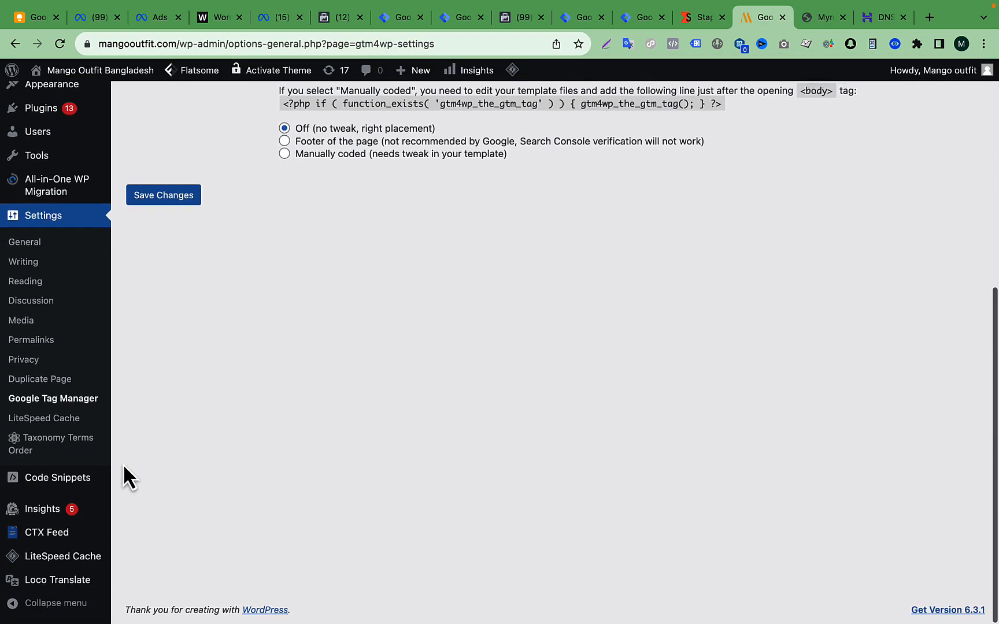
scroll(87, 185, "up", 3)
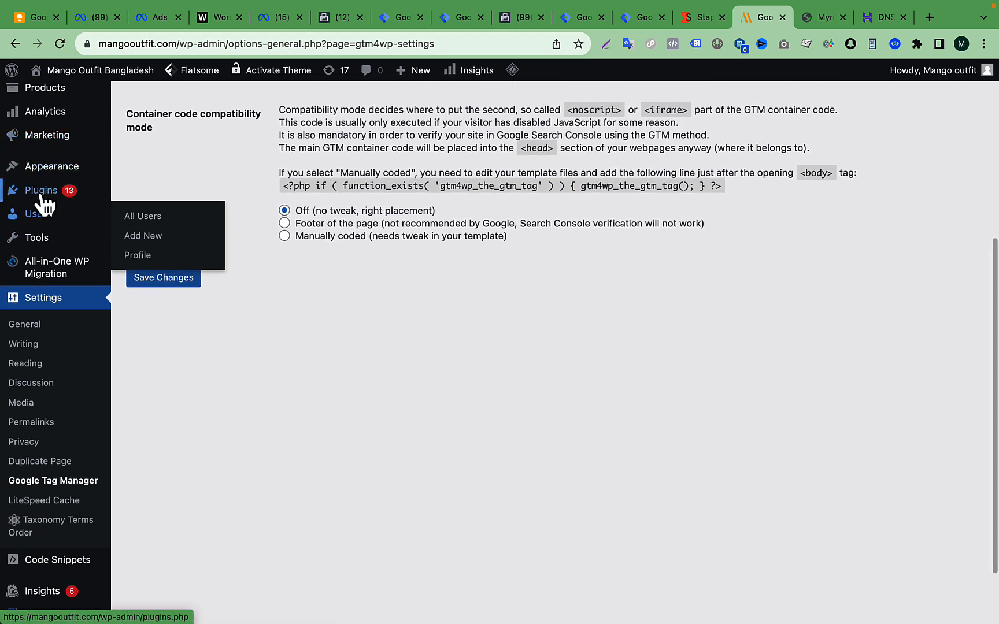
mouse_move(69, 198)
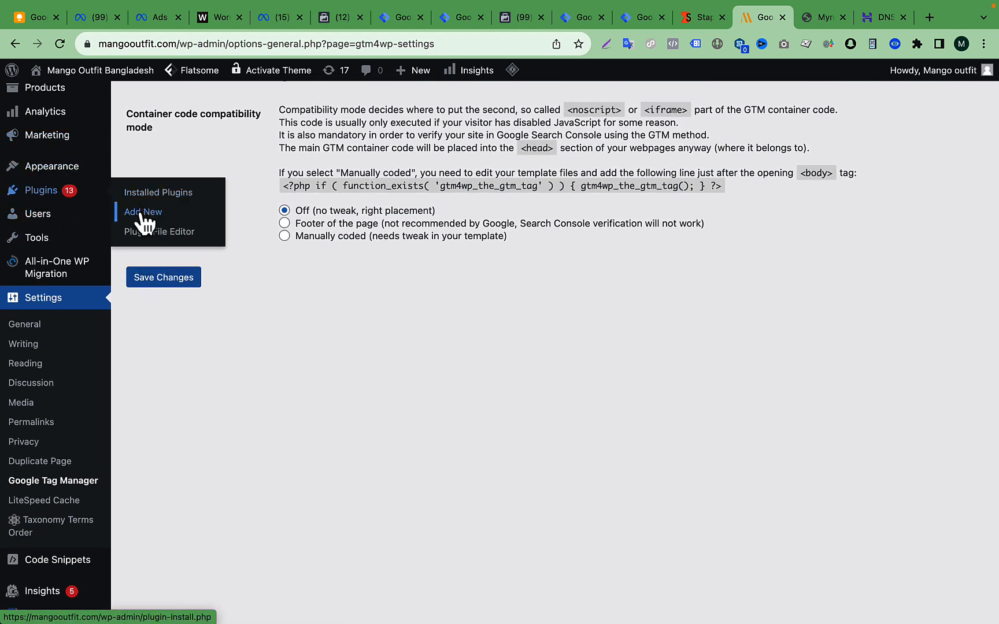
scroll(202, 440, "down", 3)
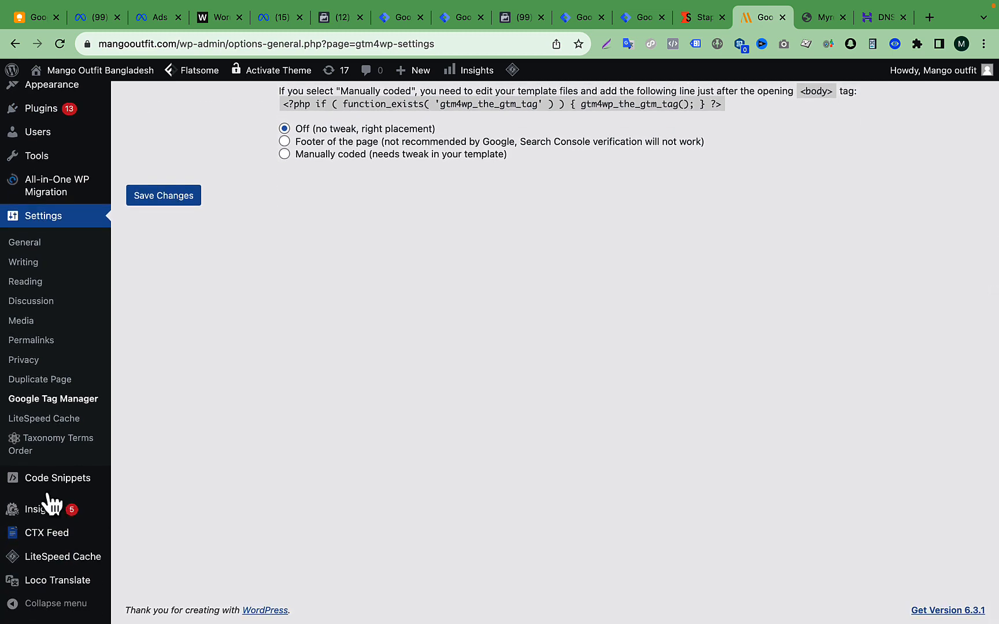
mouse_move(19, 489)
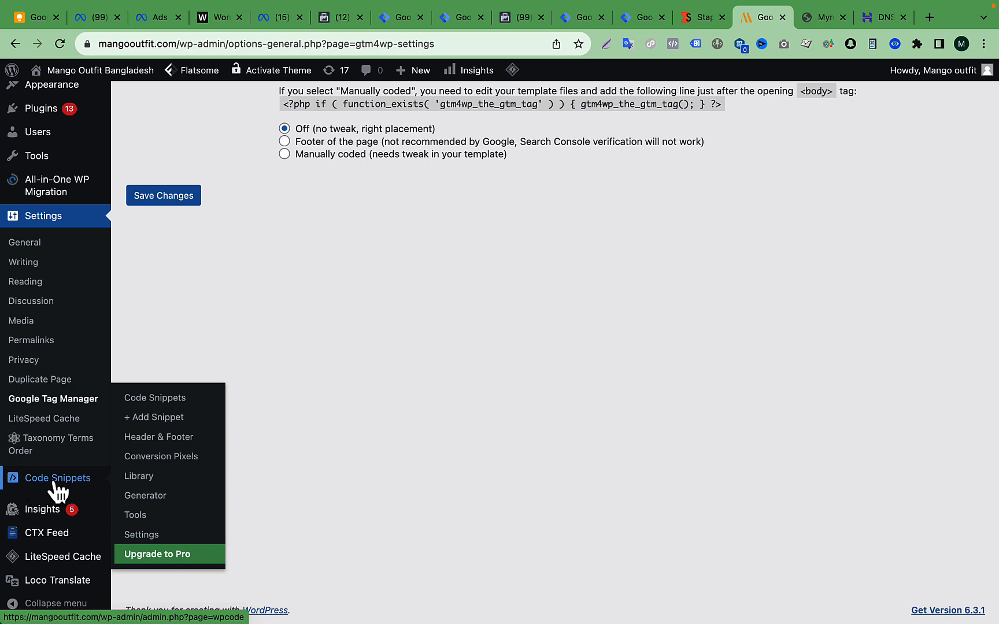
left_click(142, 444)
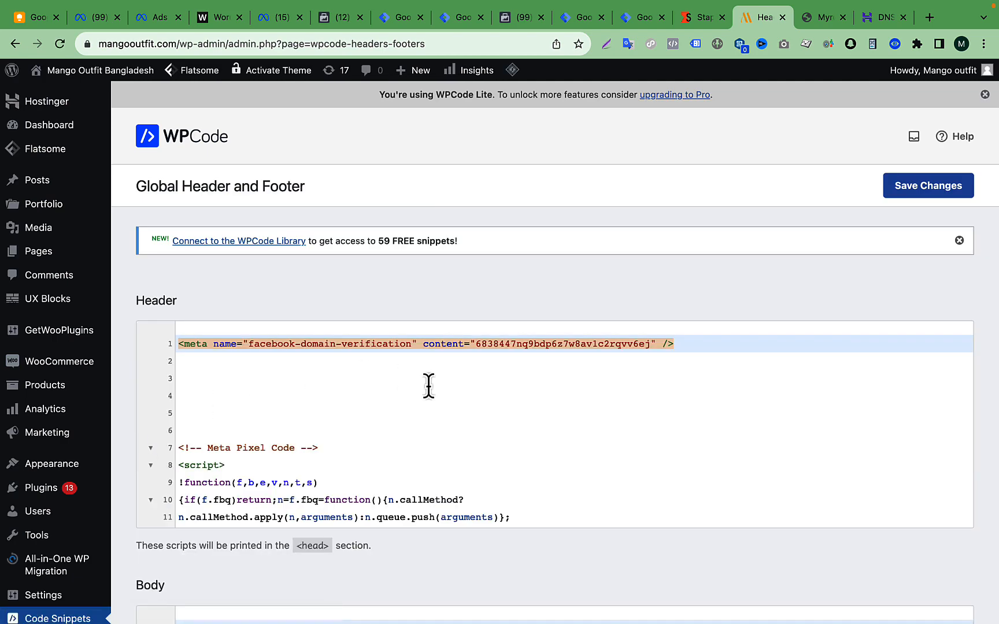
- Examine the existing scripts in the Header, Body and Footer fields of the Global Header and Footer page
scroll(456, 418, "down", 5)
scroll(455, 418, "up", 3)
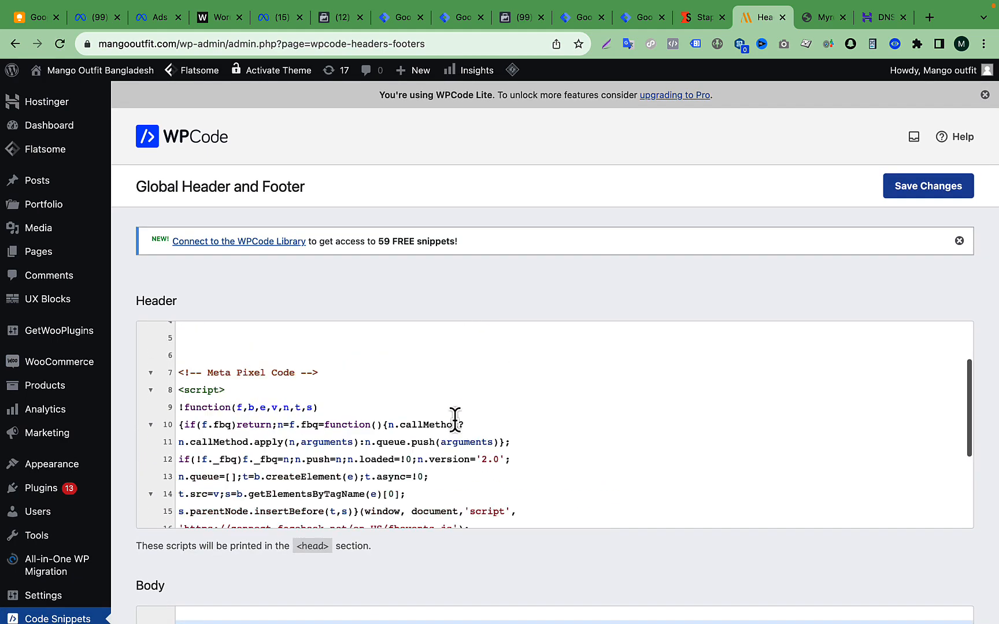
scroll(455, 418, "up", 2)
scroll(453, 223, "down", 4)
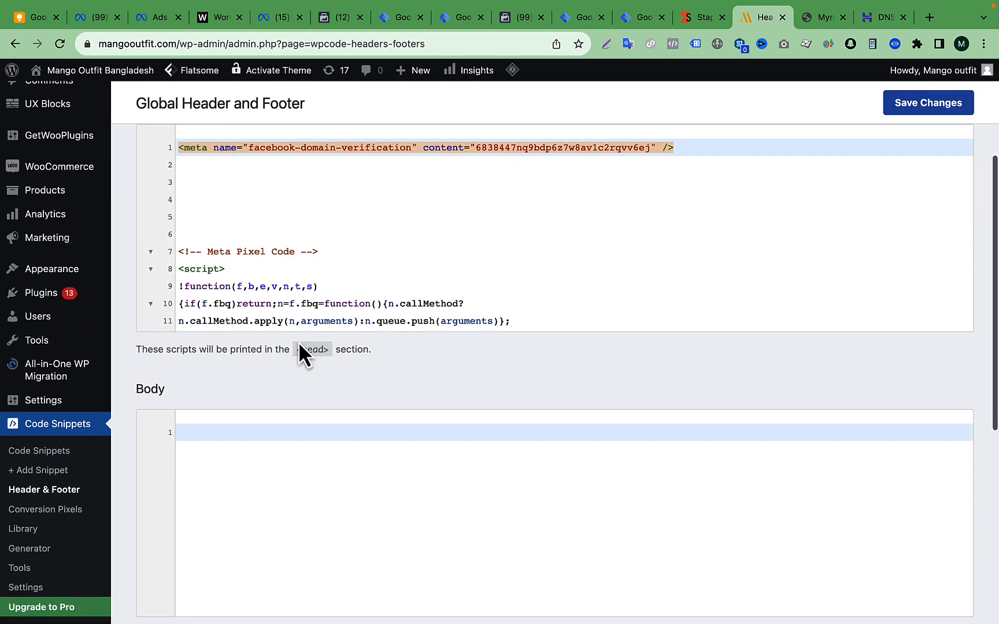
scroll(299, 342, "up", 2)
scroll(152, 397, "down", 4)
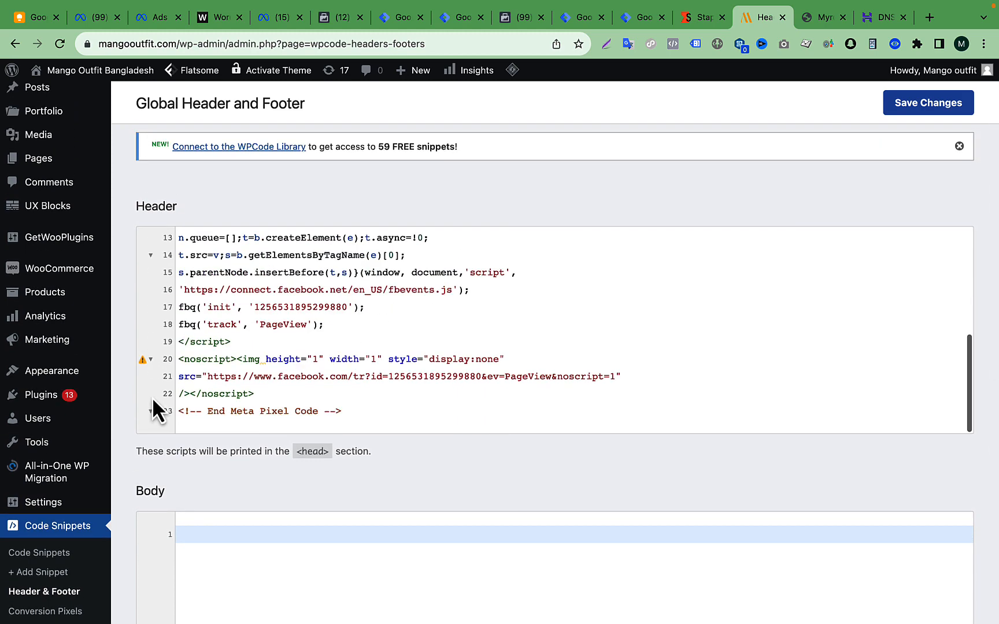
scroll(152, 397, "down", 6)
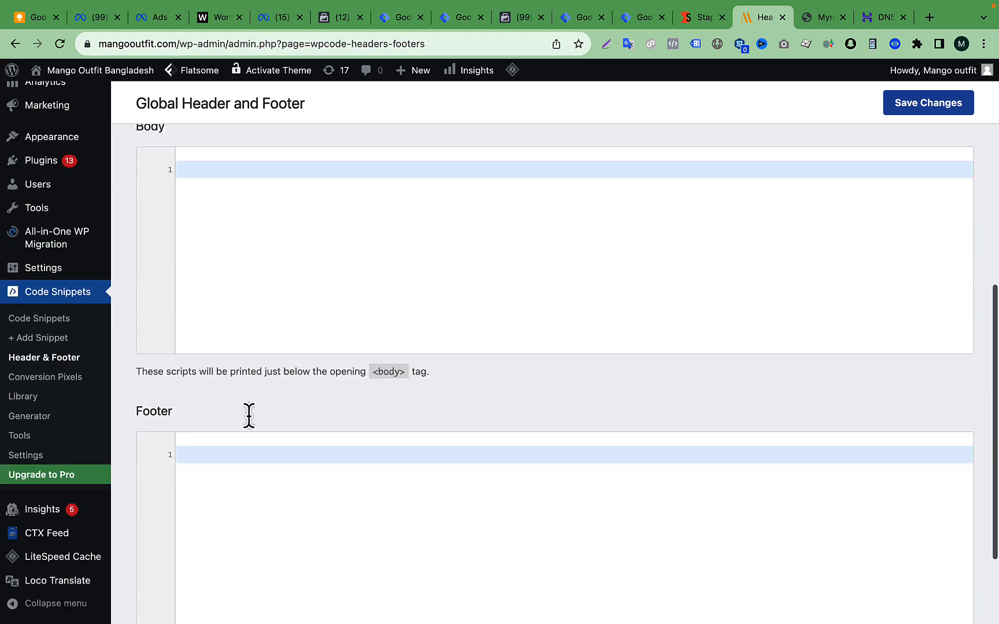
scroll(164, 346, "down", 2)
scroll(165, 346, "up", 10)
scroll(333, 405, "up", 5)
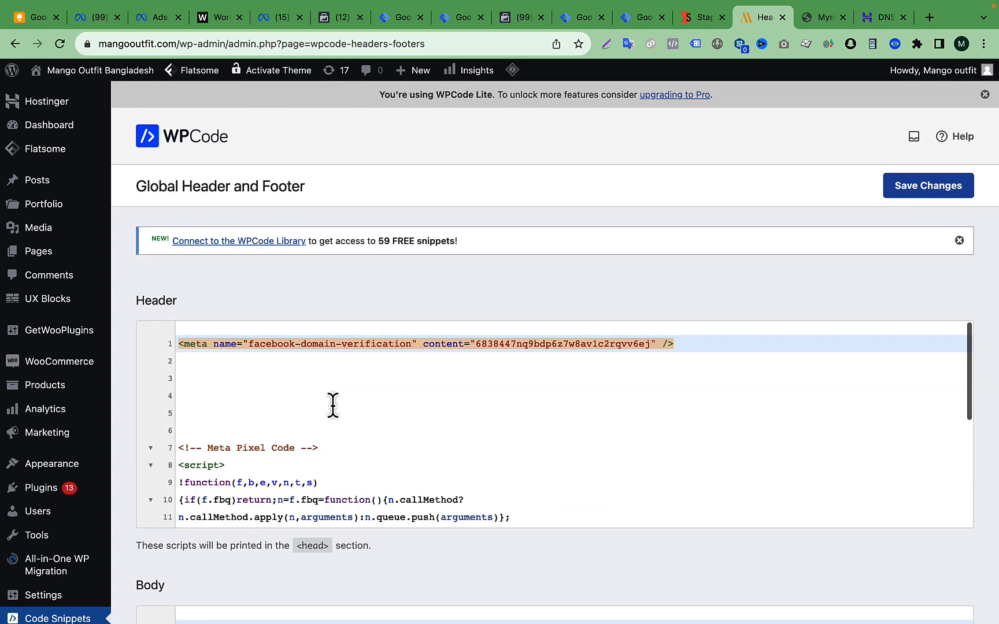
- Remove the blank lines between the facebook-domain-verification meta tag and the Meta Pixel code in the Header field
left_click(203, 418)
left_click(214, 432)
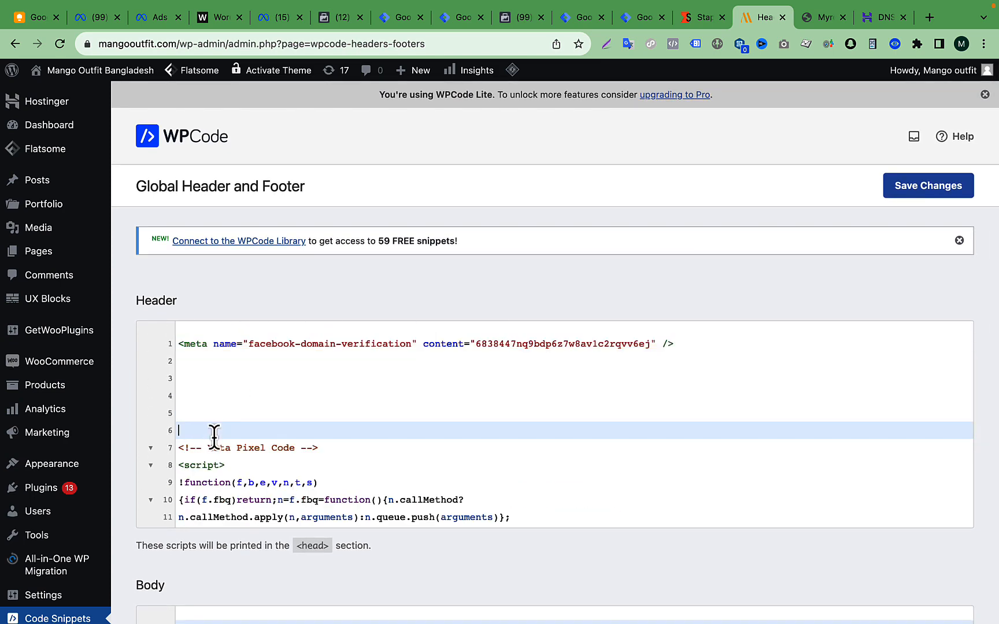
key("BackSpace")
key("BackSpace")
key("BackSpace")
key("BackSpace")
key("BackSpace")
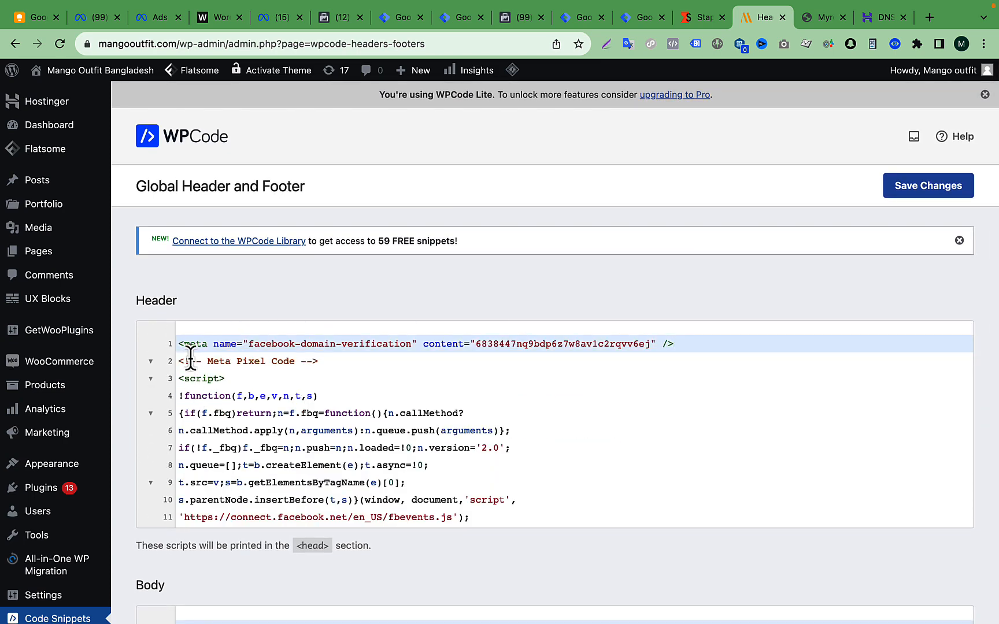
- Add blank lines above the meta tag in the Header field and paste the copied Custom loader head code there
left_click(186, 332, "shift")
key("Return")
key("Return")
key("Return")
key("Return")
key("Return")
key("Return")
key("Return")
key("Return")
key("Return")
key("Return")
key("Return")
key("Return")
key("Return")
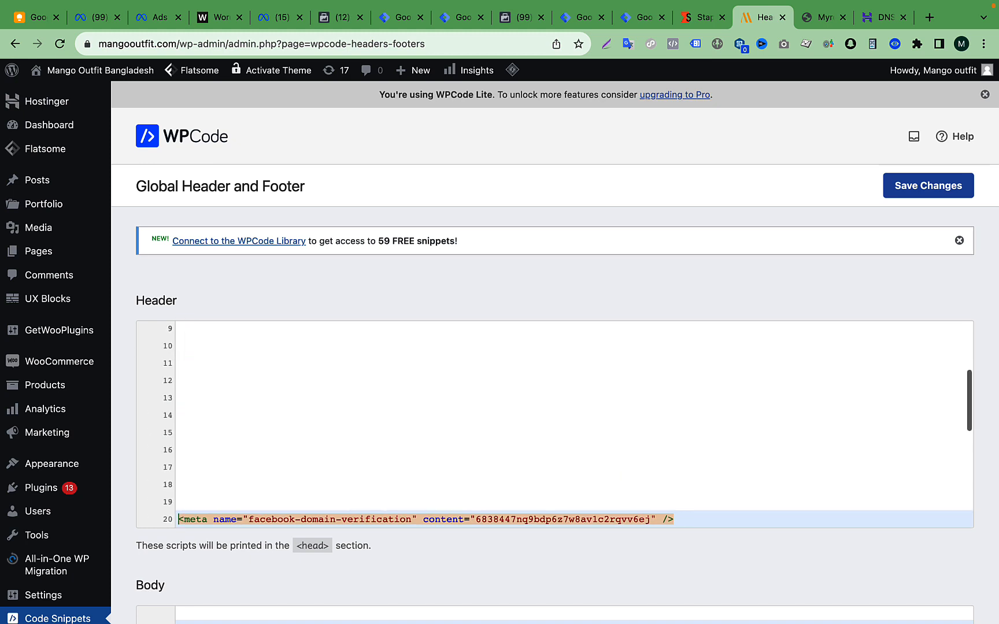
scroll(352, 370, "up", 5)
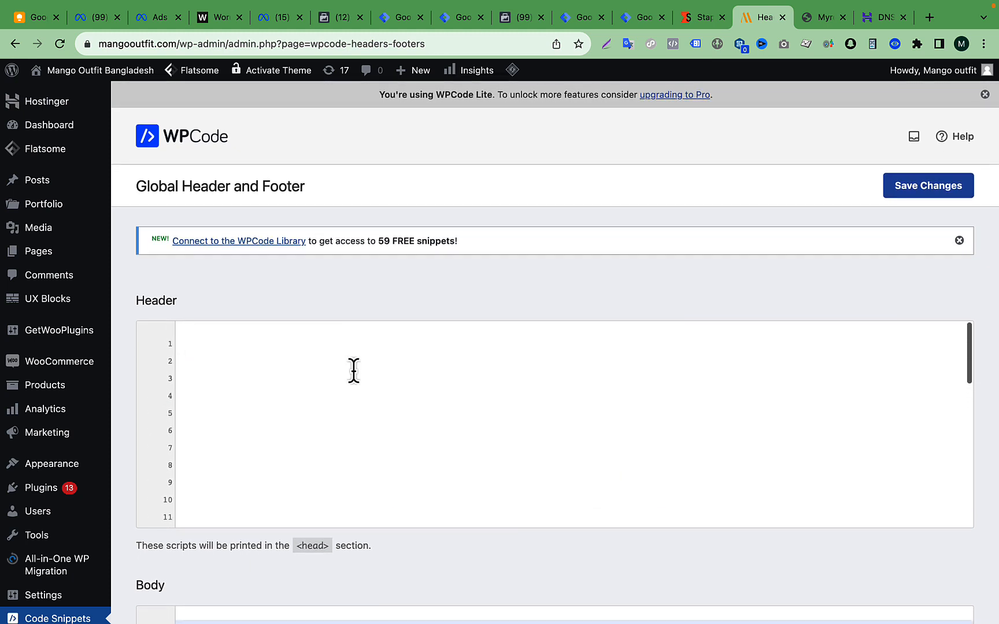
left_click(289, 382)
type("<!-- Google Tag Manager --> <script>(function(w,d,s,l,i){w[l]=w[l]||[];w[l].push({'gtm.start':new Date().getTime(),event:'gtm.js'});var f=d.getElementsByTagName(s)[0],j=d.createElement(s),dl=l!='dataLayer'?'&l='+l:'';j.async=true;j.src='https://sagor.mangooutfit.com/ykpihknv.js?id='+i+dl;f.parentNode.insertBefore(j,f);})(window,document,'script','dataLayer','GTM-NS7327BJ');</script> <!-- End Google Tag Manager -->")
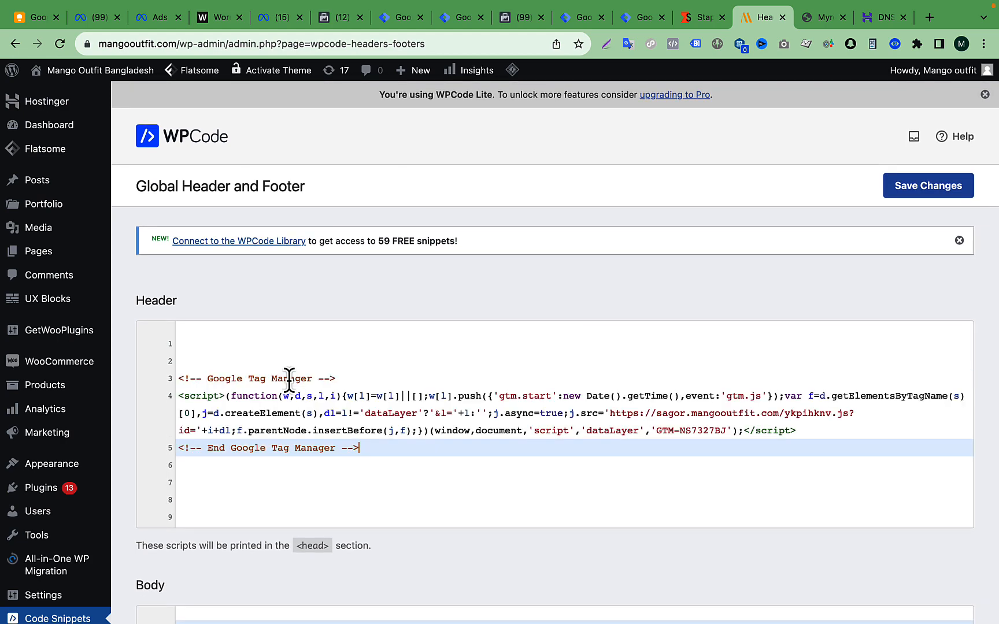
left_click_drag(376, 451, 147, 379)
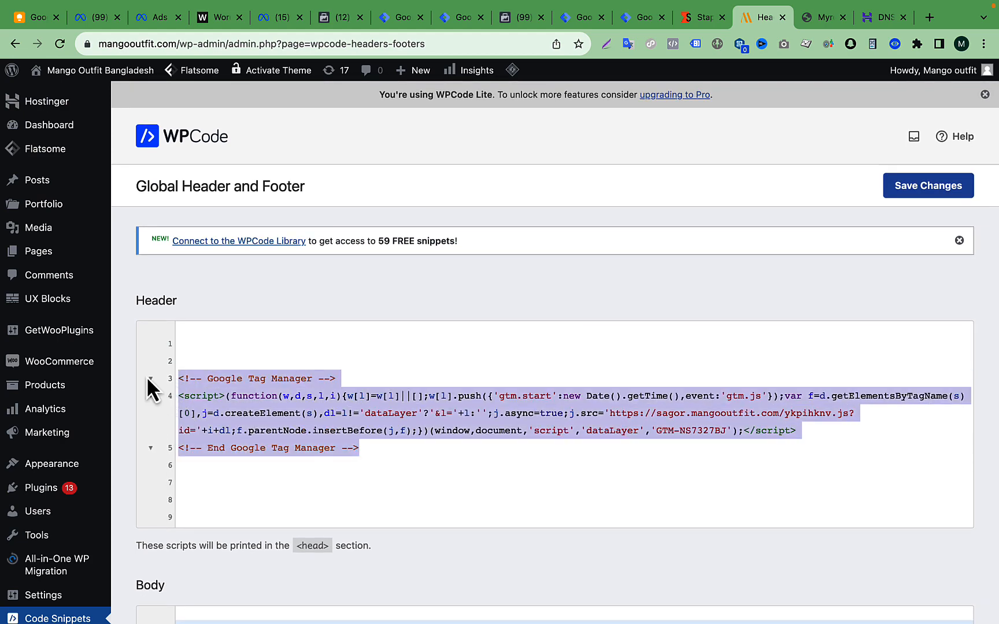
- Copy the Custom loader's body noscript code from Stape and paste it into the Body field of Global Header and Footer
left_click(694, 21)
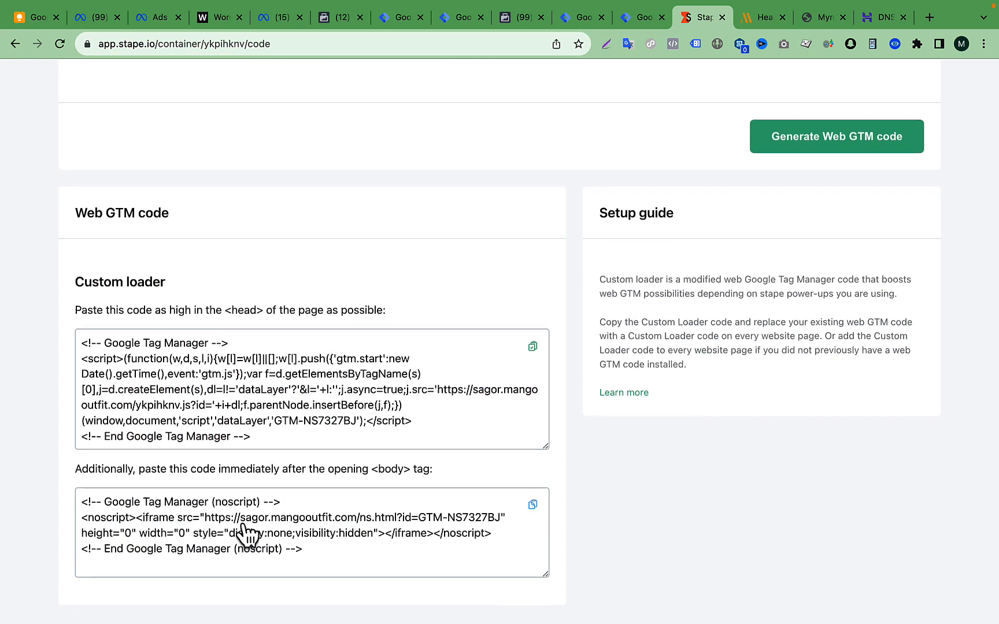
left_click(533, 508)
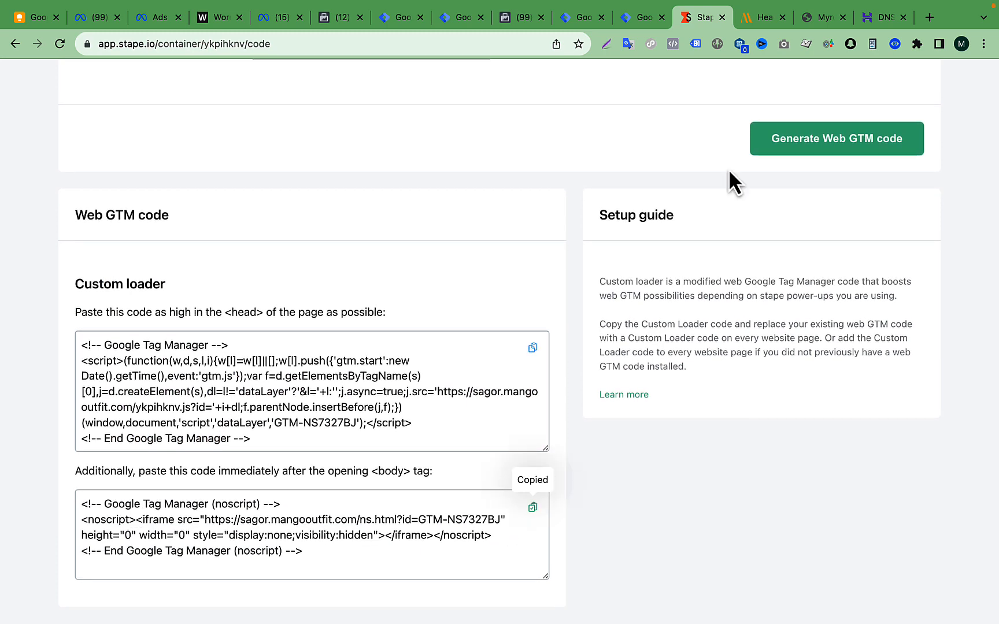
left_click(750, 13)
scroll(341, 484, "down", 10)
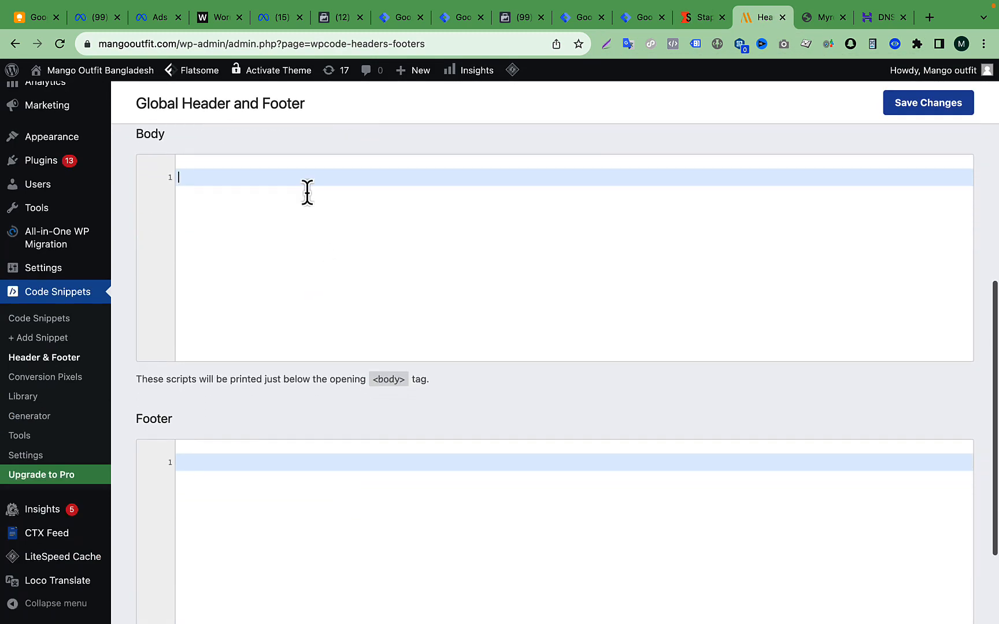
key("super+v")
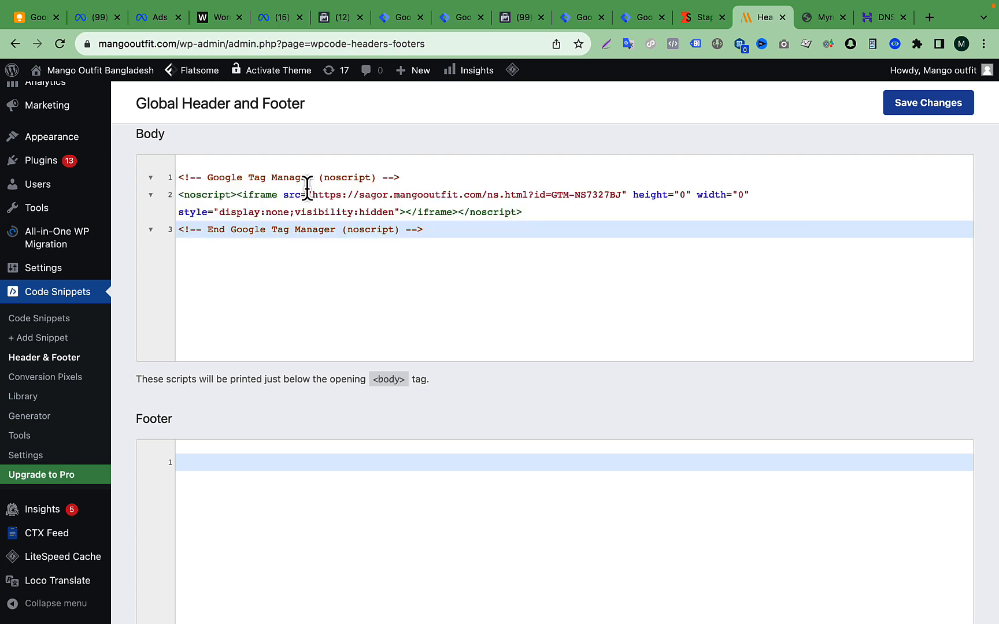
- Check the pasted loader code in the Header and Body fields, then save the Global Header and Footer changes
scroll(476, 274, "up", 3)
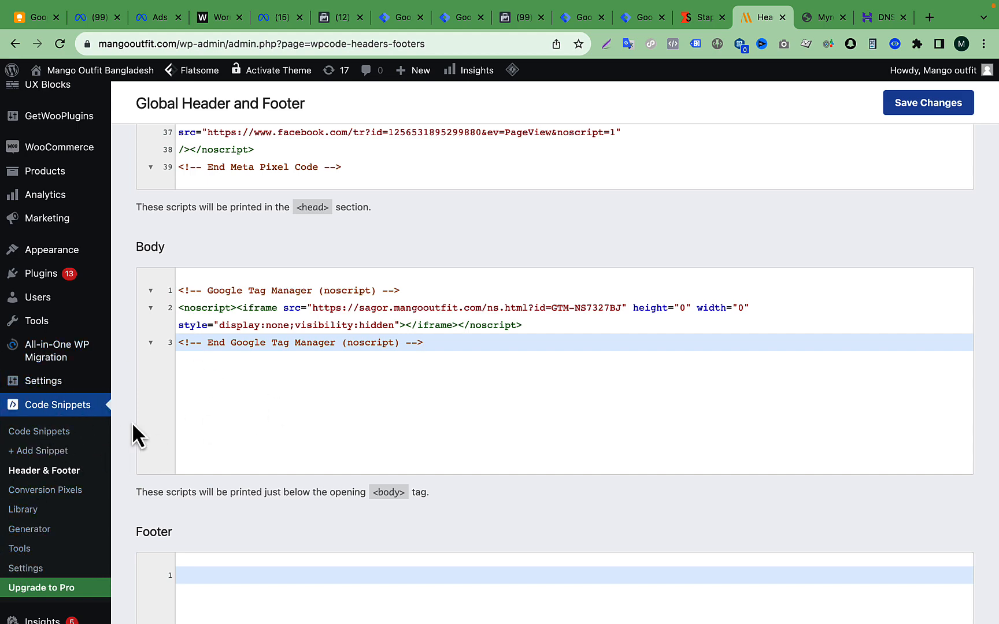
scroll(325, 319, "up", 3)
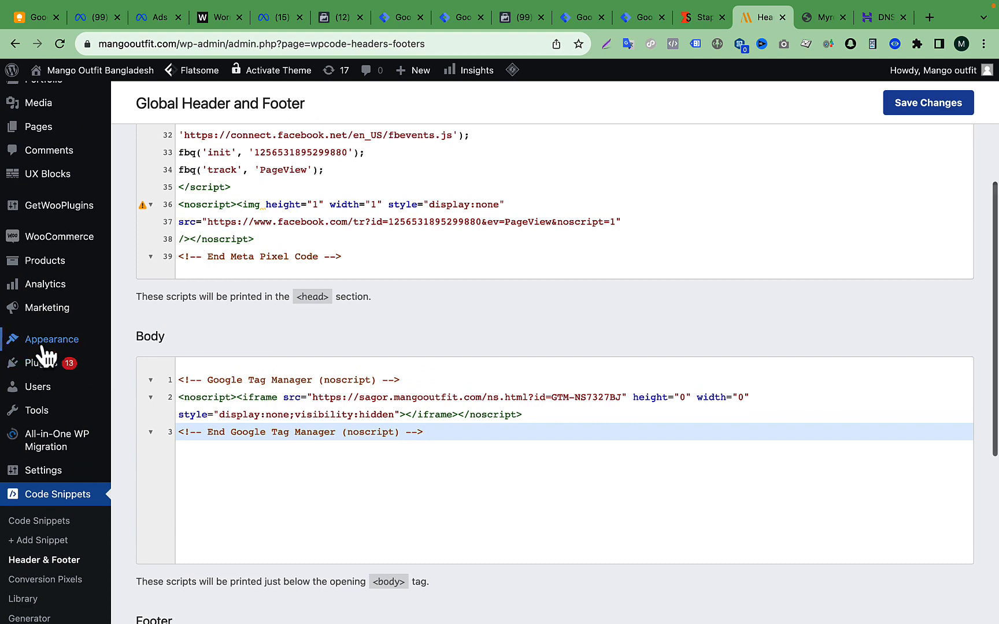
mouse_move(41, 347)
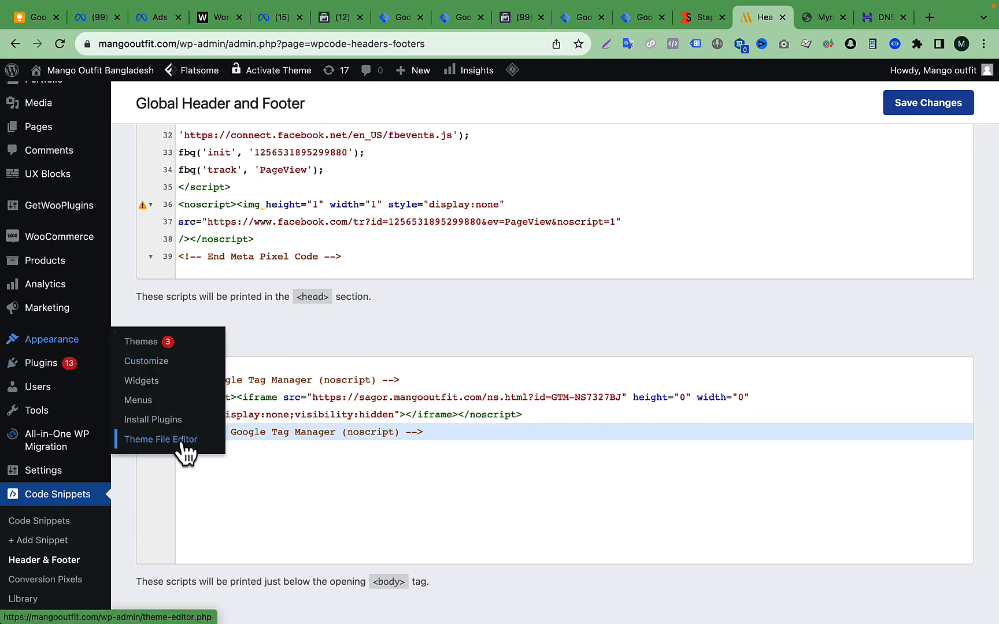
scroll(533, 282, "up", 2)
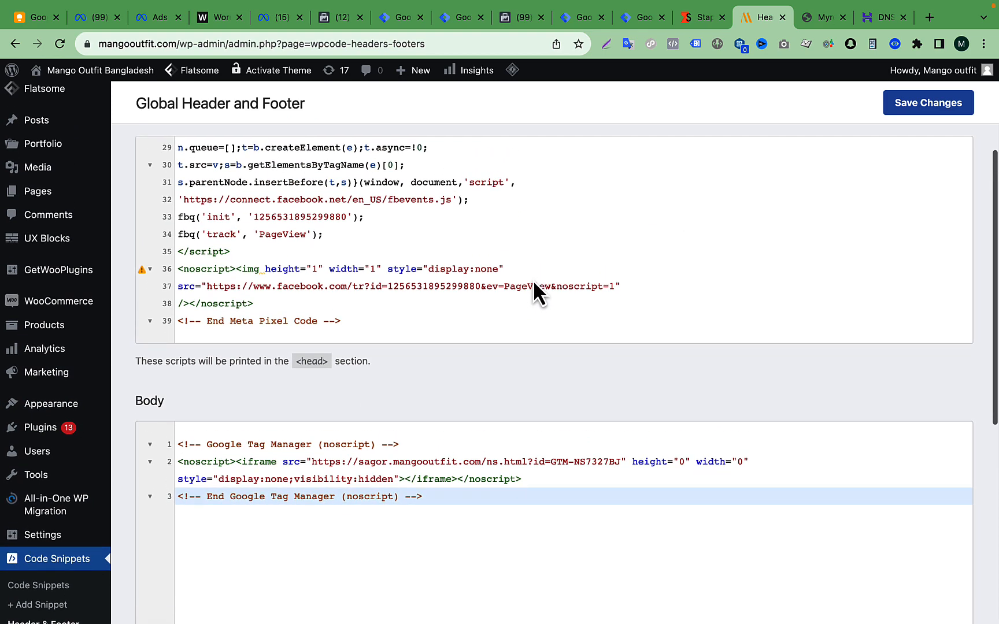
scroll(385, 273, "up", 3)
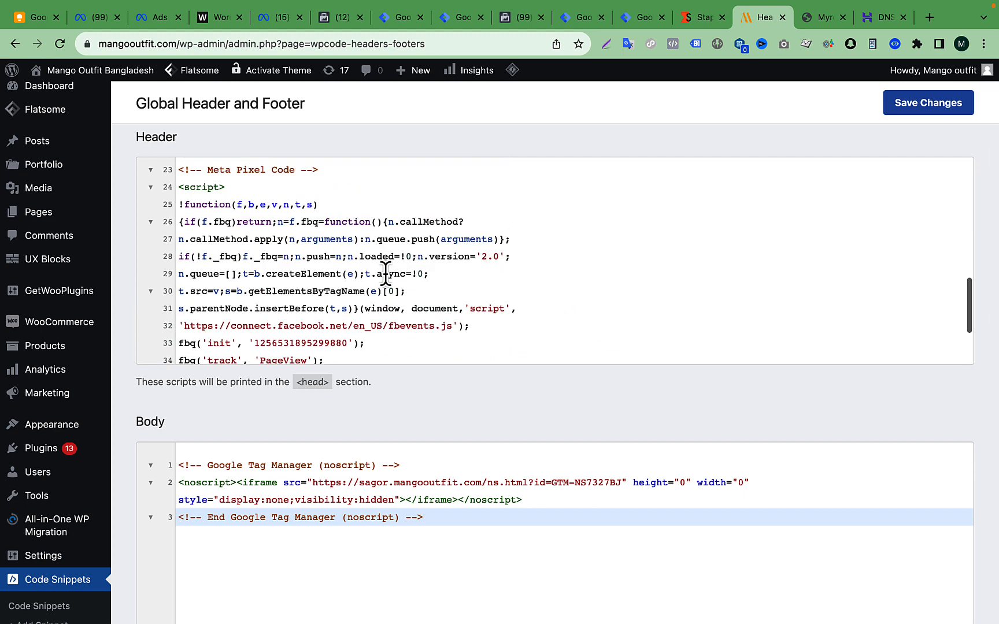
scroll(301, 238, "up", 3)
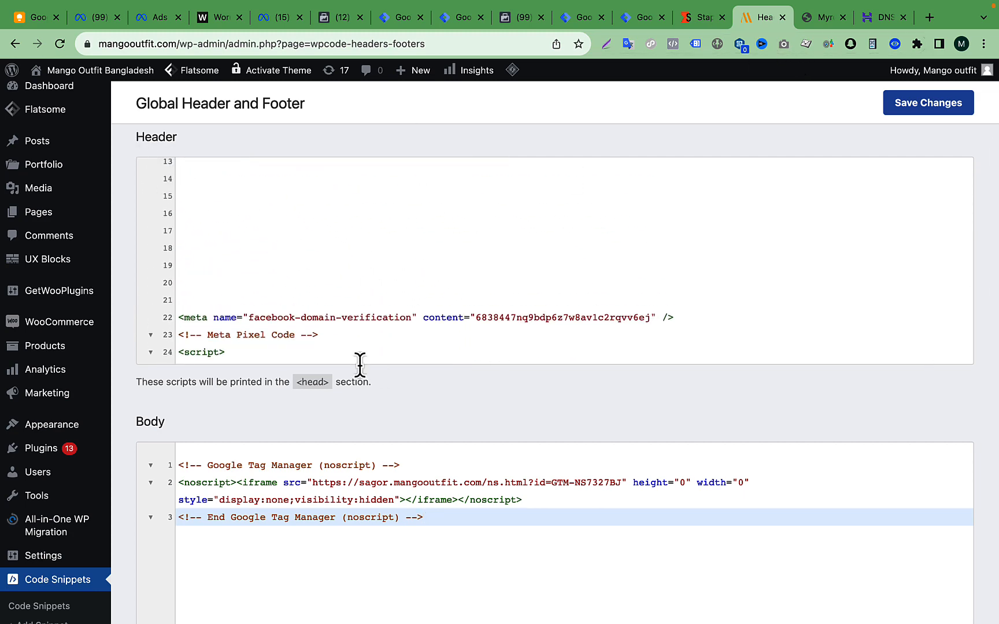
scroll(388, 312, "up", 5)
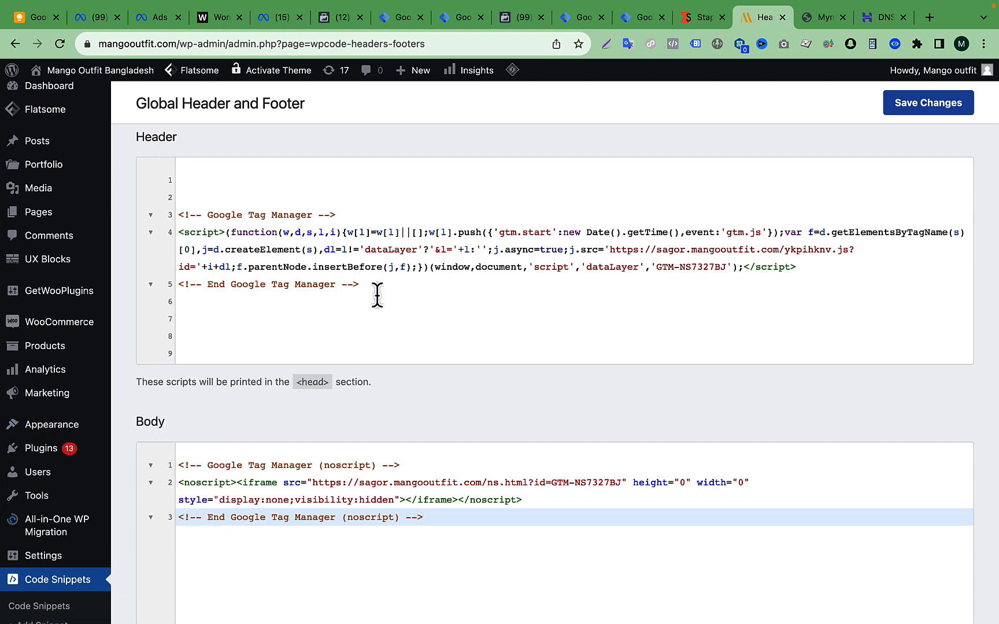
scroll(309, 472, "down", 2)
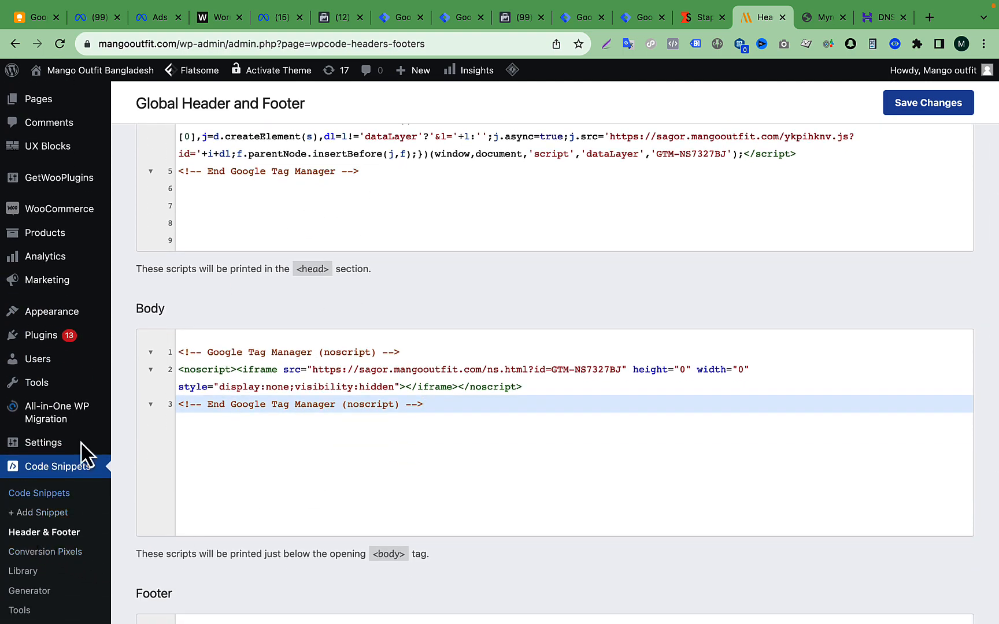
scroll(518, 328, "up", 2)
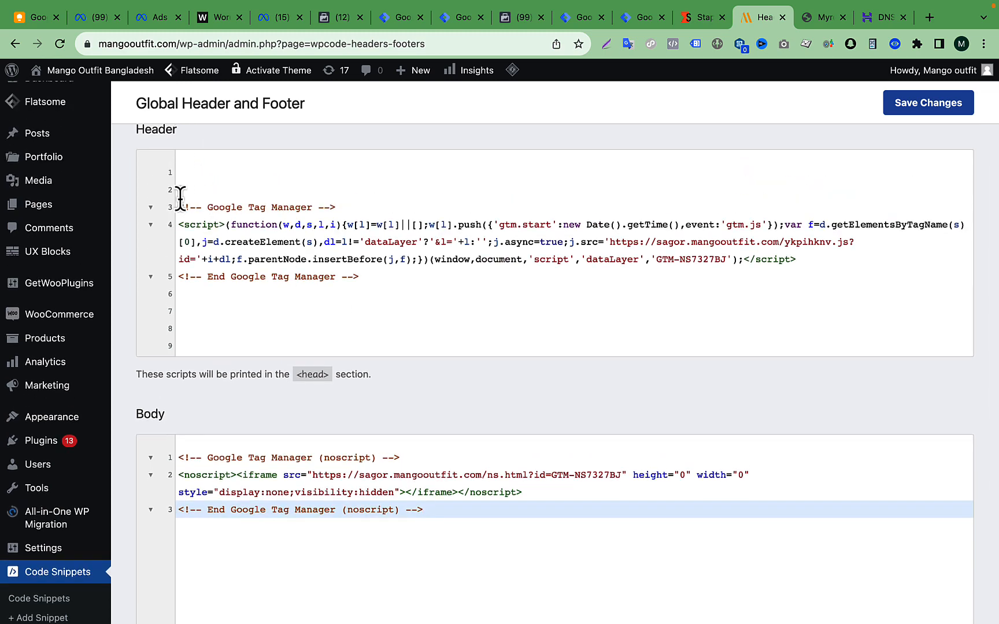
left_click_drag(179, 207, 419, 286)
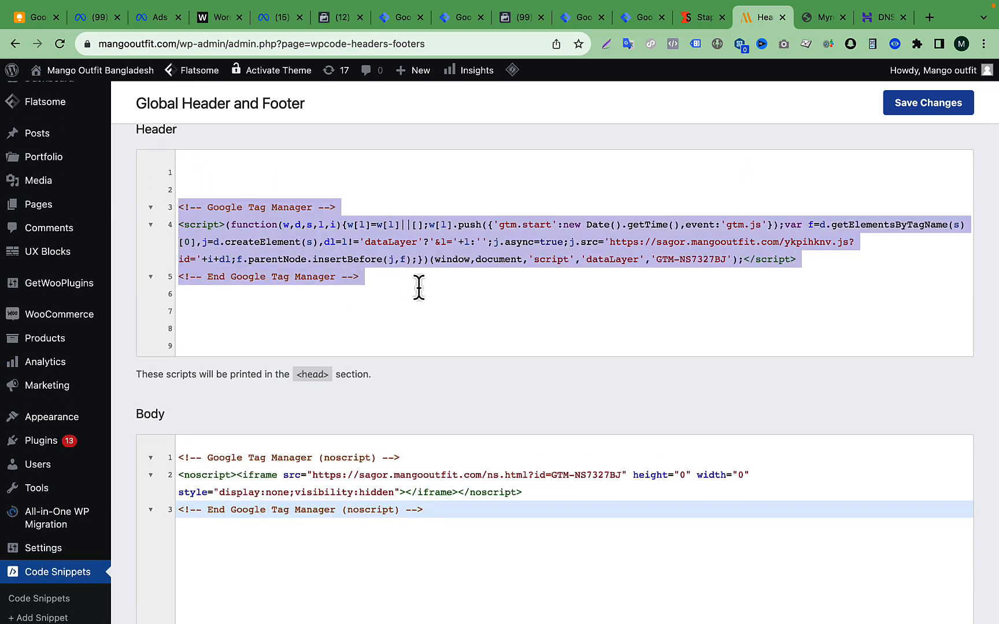
left_click(922, 117)
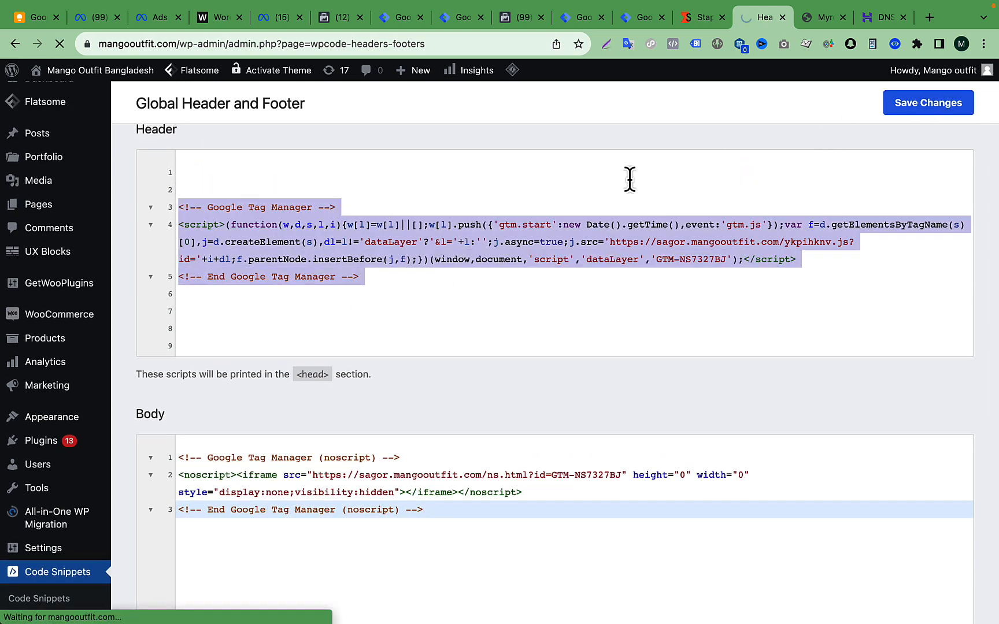
- Open the Google Tag Manager for WordPress options and view the WooCommerce integration settings
scroll(26, 529, "down", 2)
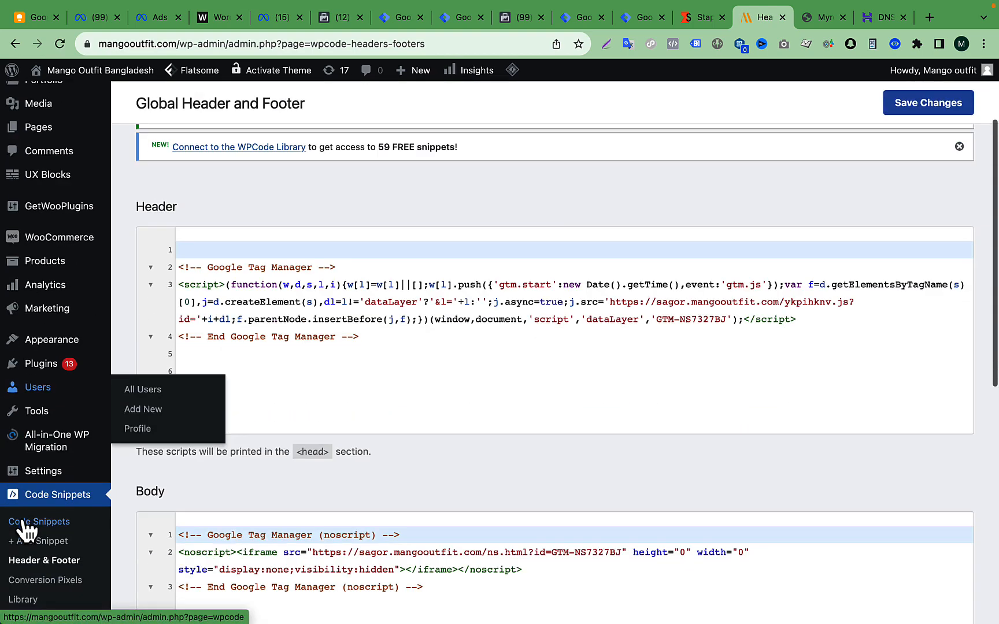
scroll(26, 529, "down", 4)
scroll(26, 531, "up", 2)
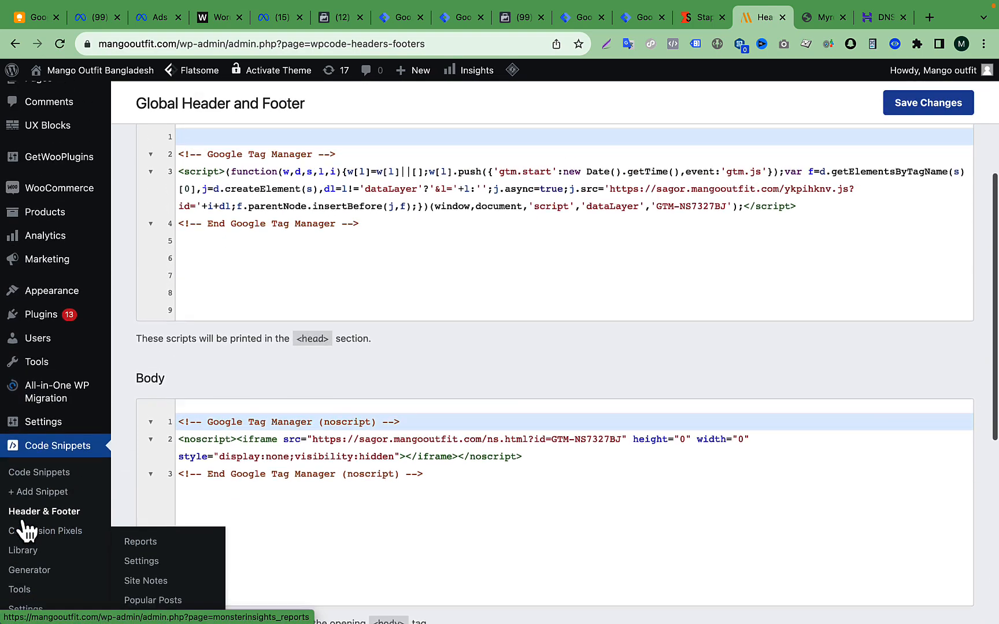
mouse_move(60, 424)
left_click(156, 536)
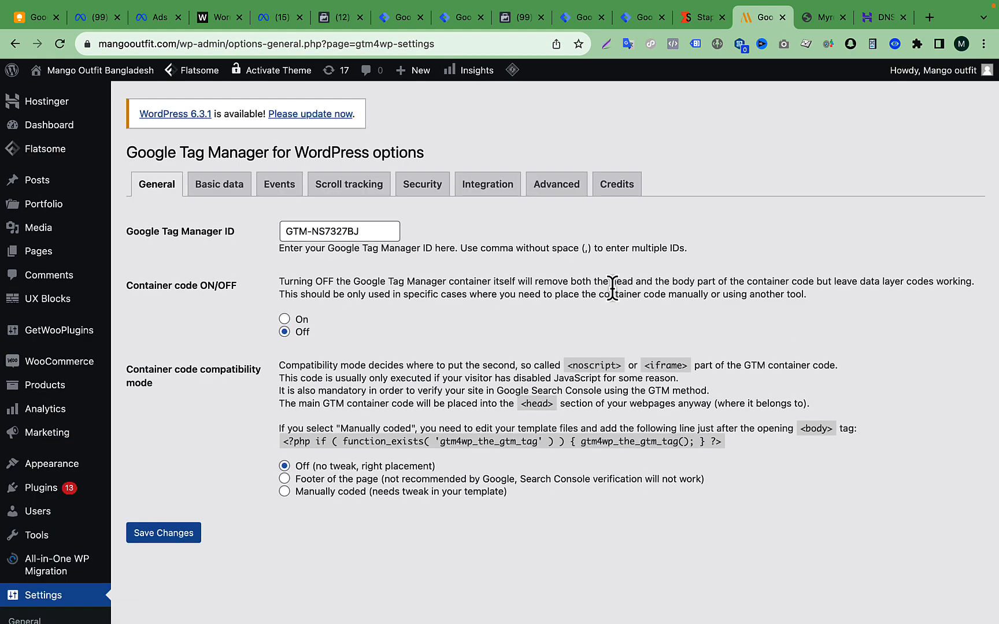
left_click(488, 185)
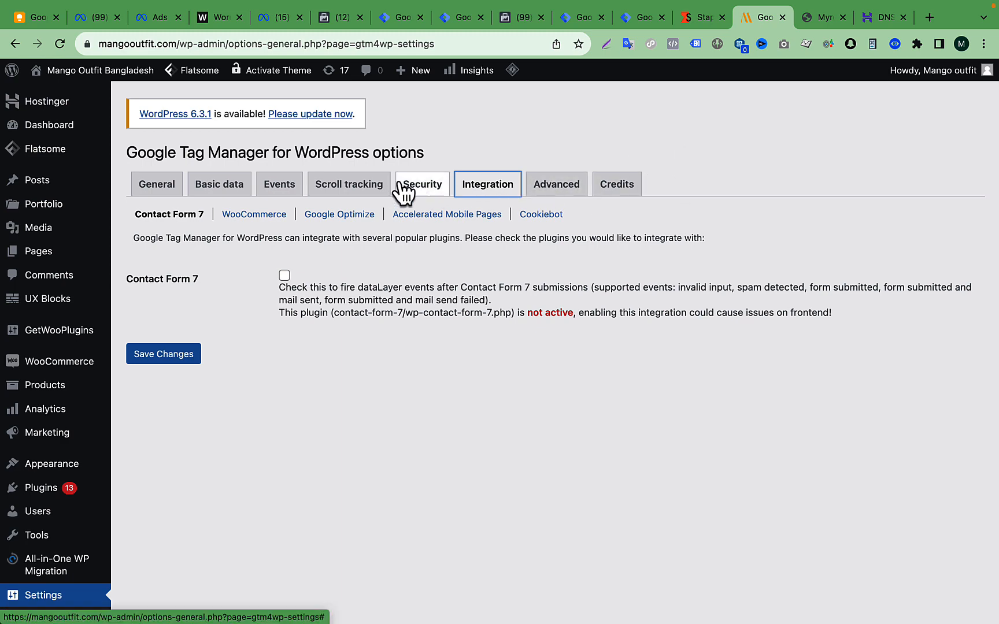
left_click(255, 217)
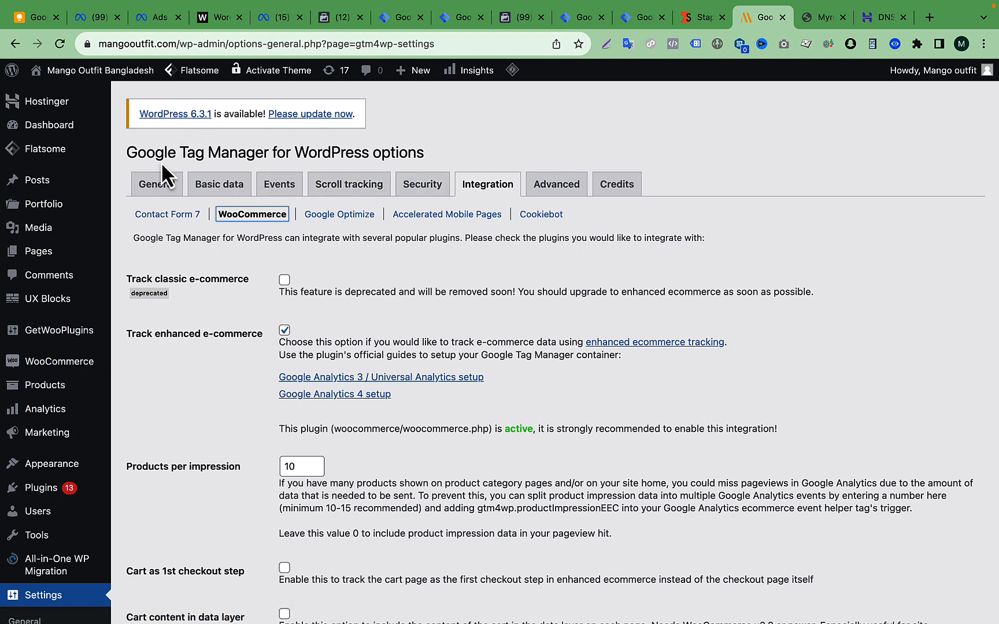
- Check the Container code ON/OFF setting and the Google Tag Manager ID in the plugin's General options
left_click(166, 190)
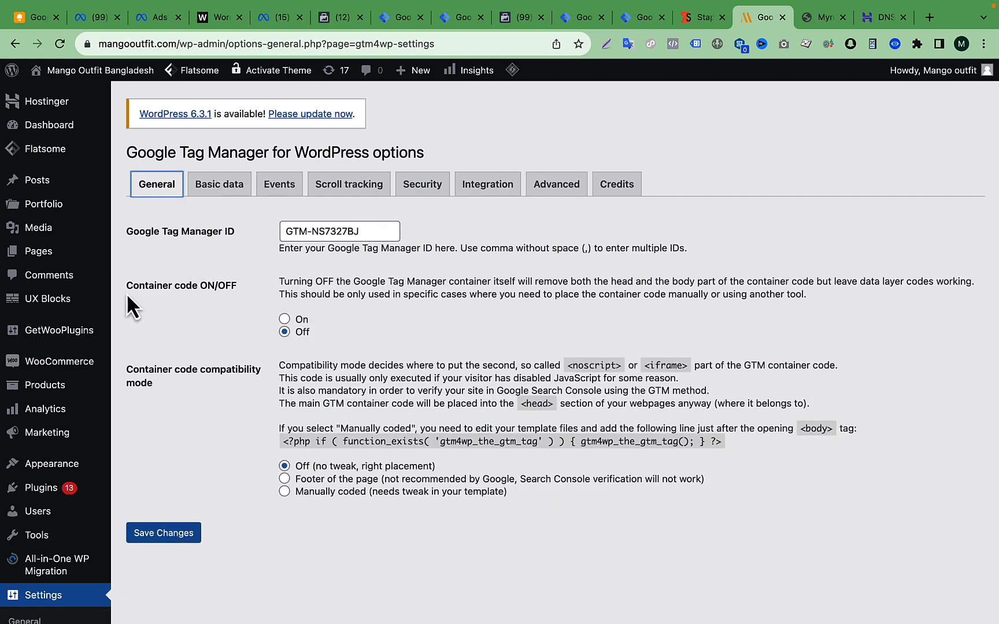
left_click(164, 290)
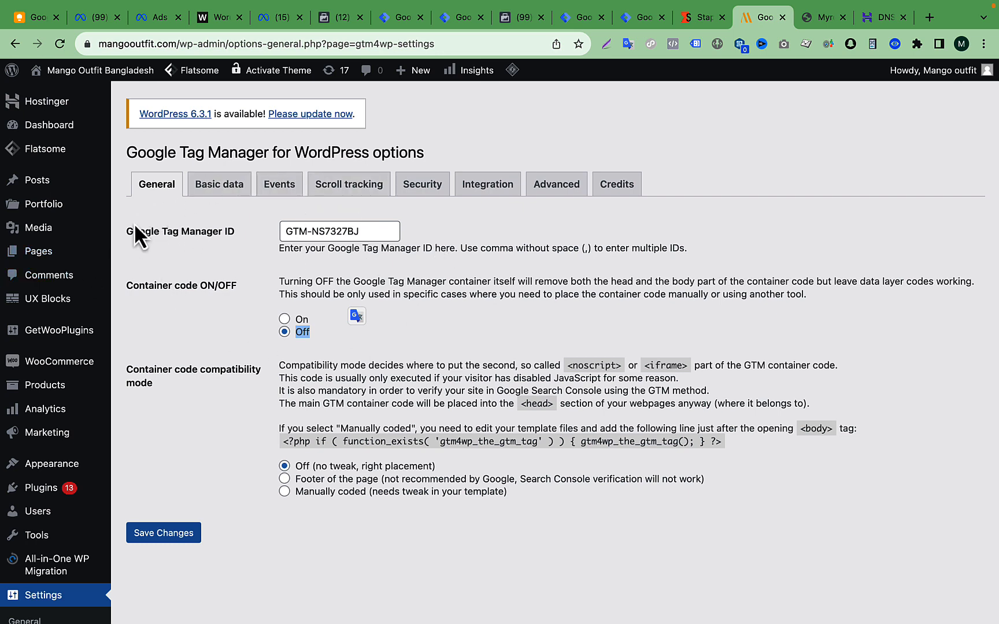
left_click_drag(120, 225, 234, 237)
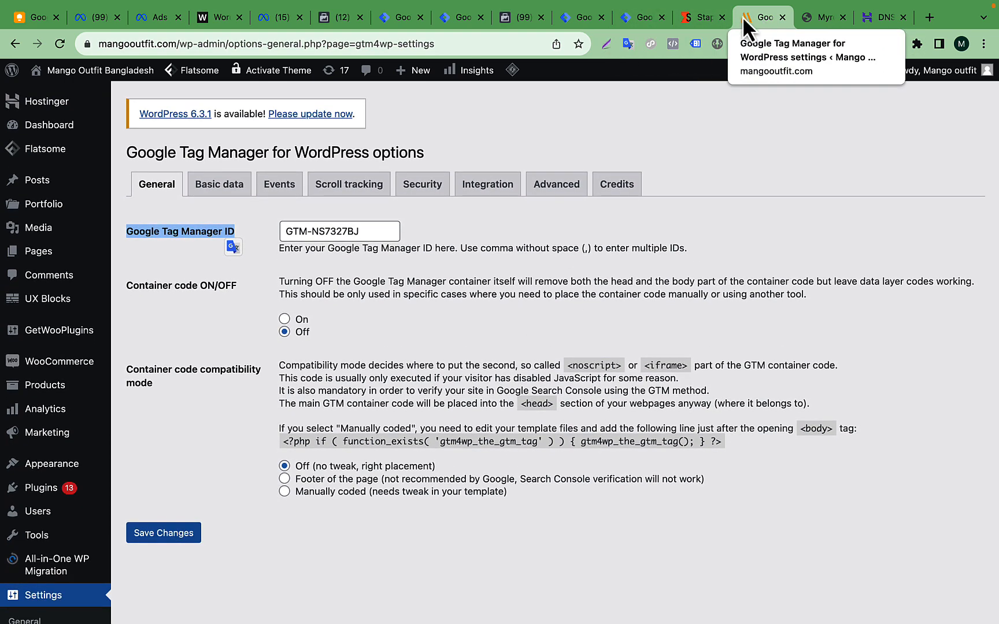
- Switch to the Mangooutfit-Web container in Tag Manager, dismiss the installation code, and publish a new version without name or description
left_click(636, 17)
left_click(95, 185)
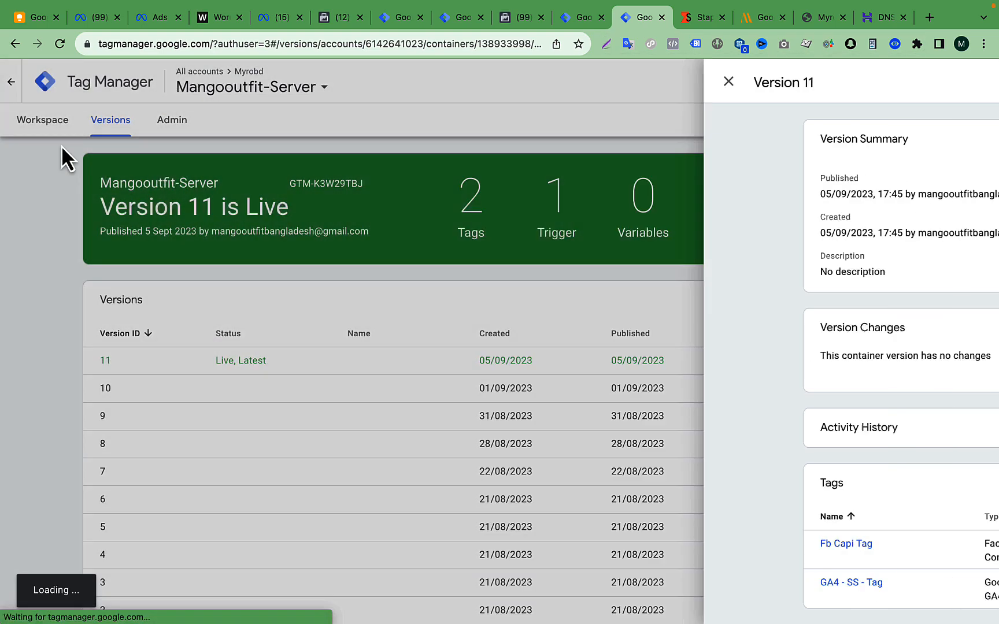
left_click(582, 17)
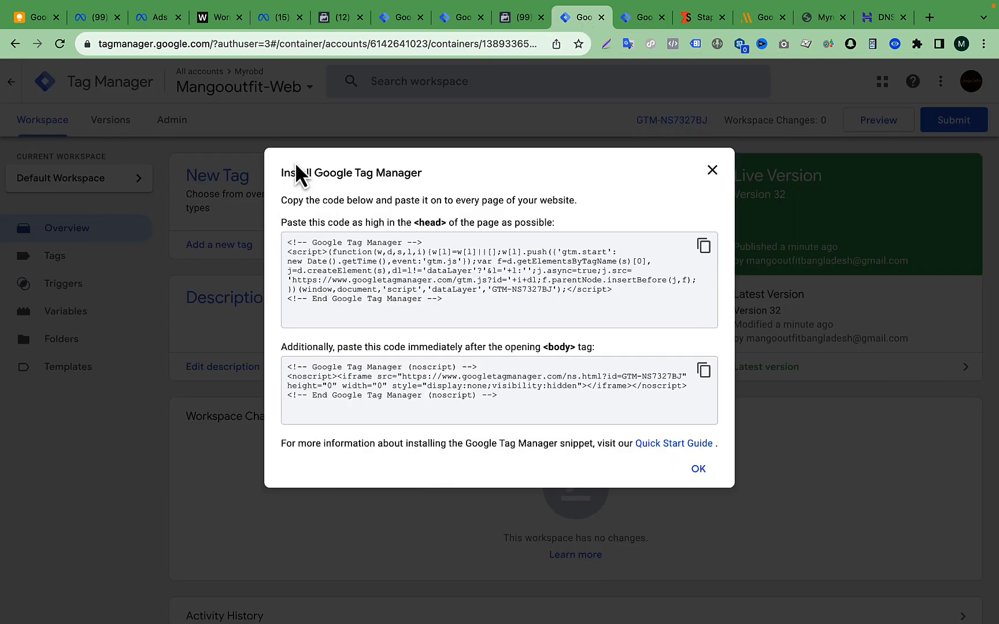
left_click(711, 171)
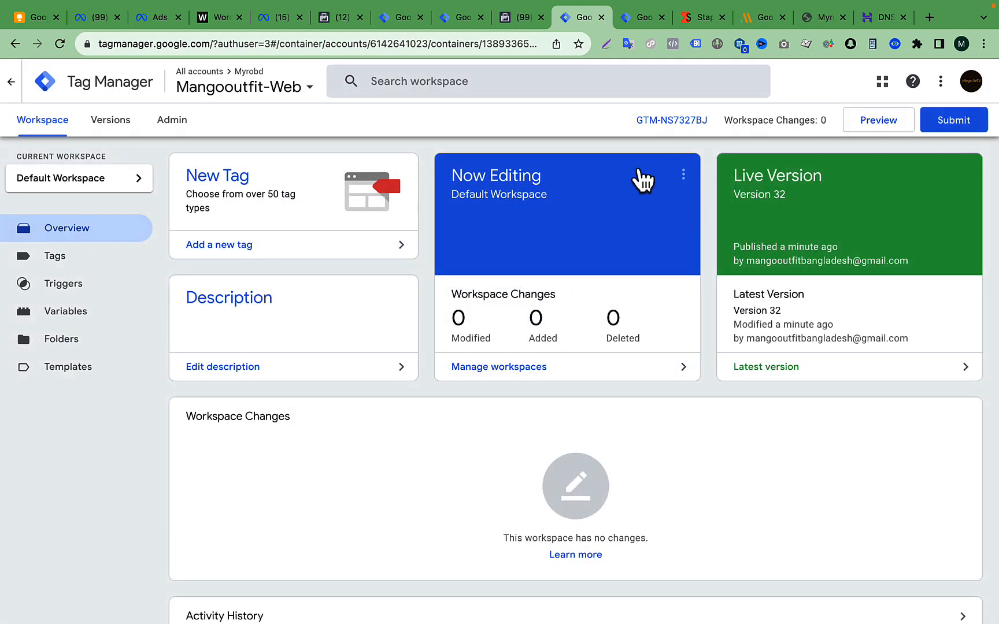
left_click(951, 121)
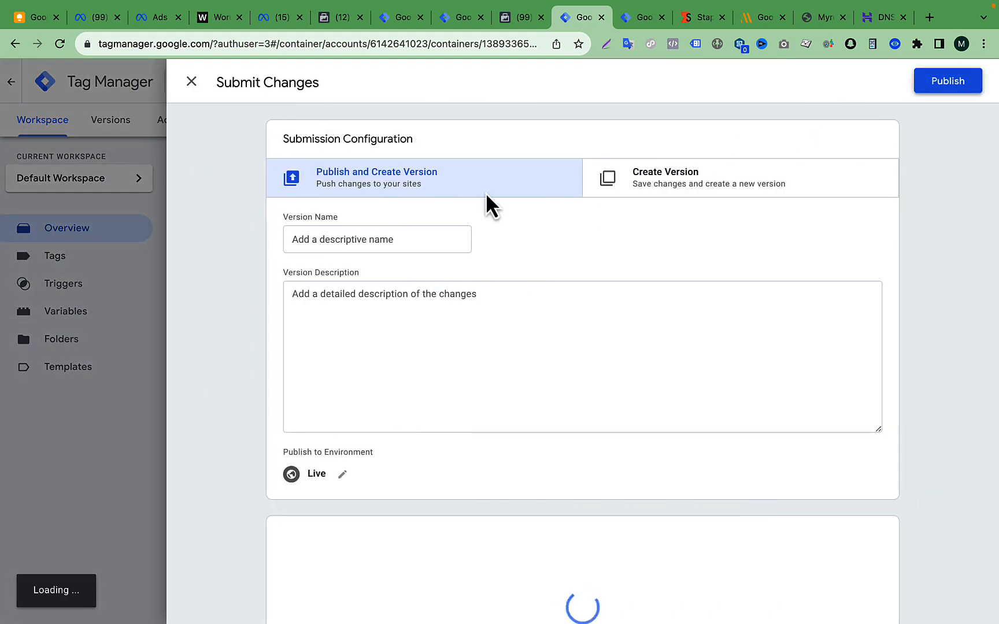
key("ctrl+Tab")
left_click(575, 19)
left_click(55, 159)
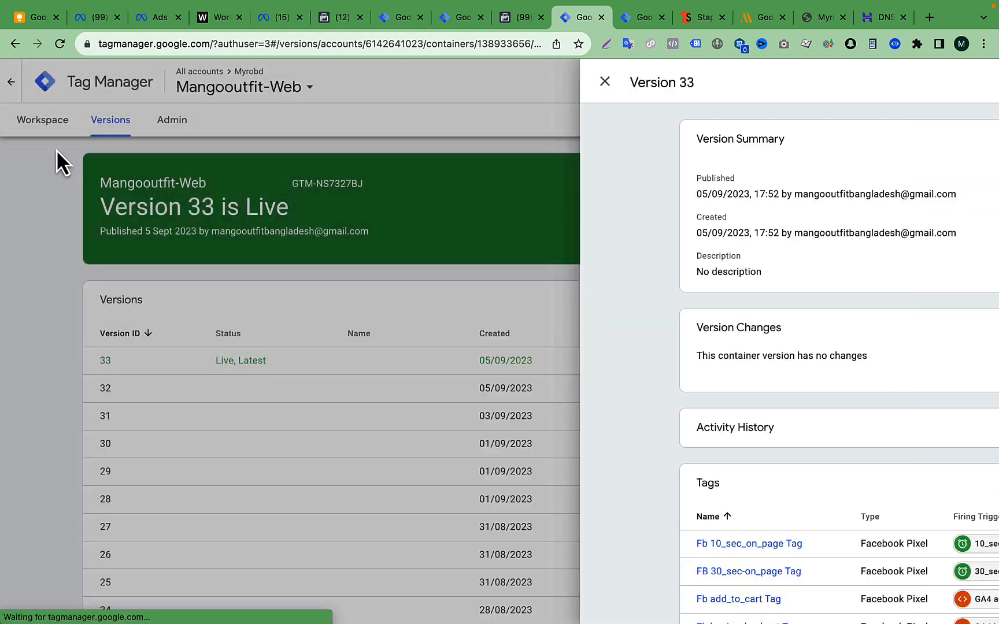
- Start preview mode for the Mangooutfit-Web container, connect it to mangooutfit.com, and continue to the Tag Assistant summary
left_click(52, 124)
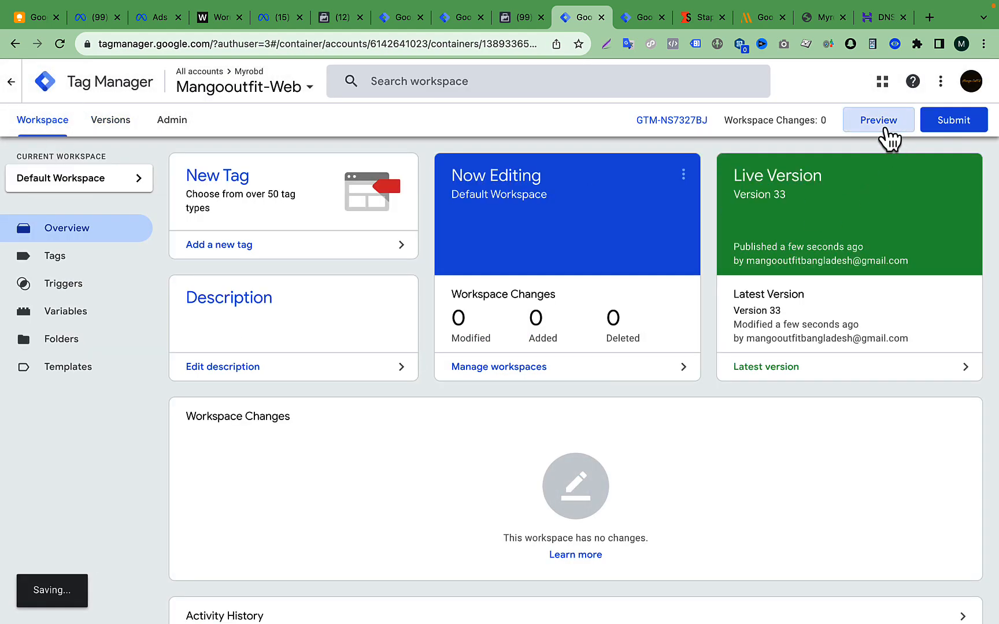
left_click(885, 128)
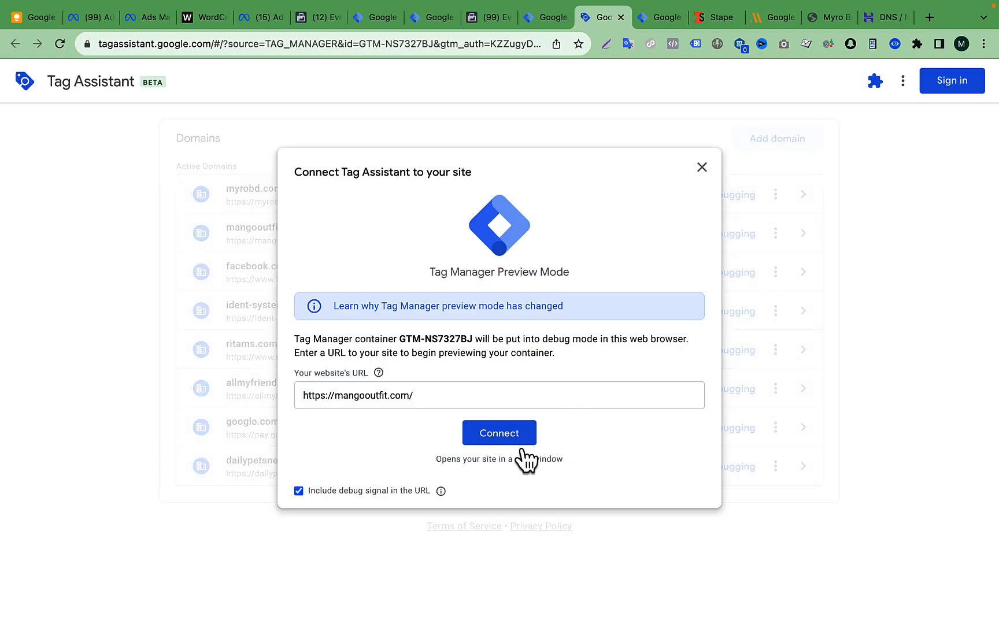
left_click(515, 438)
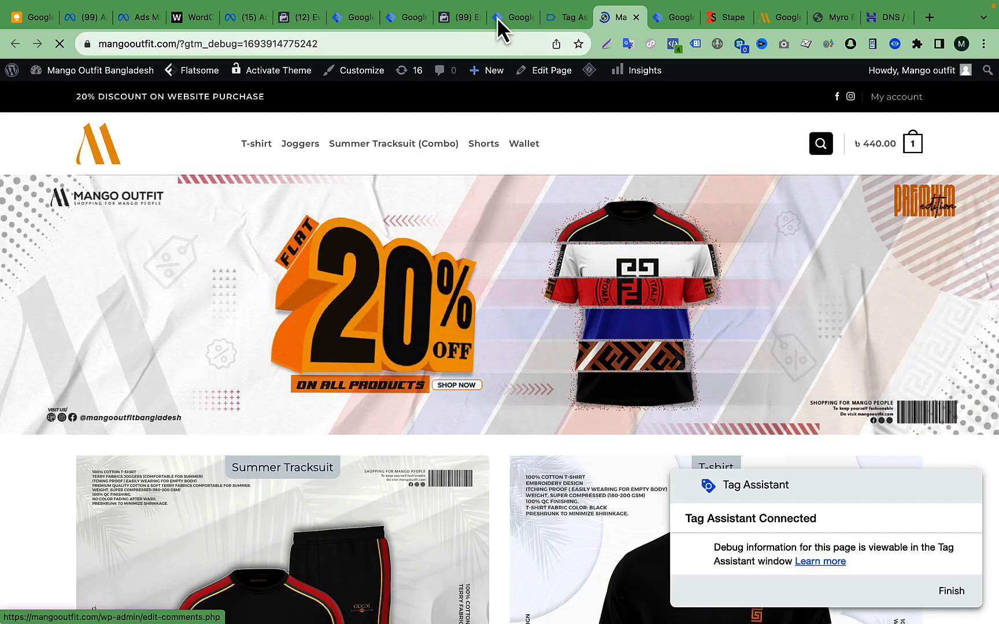
left_click(560, 15)
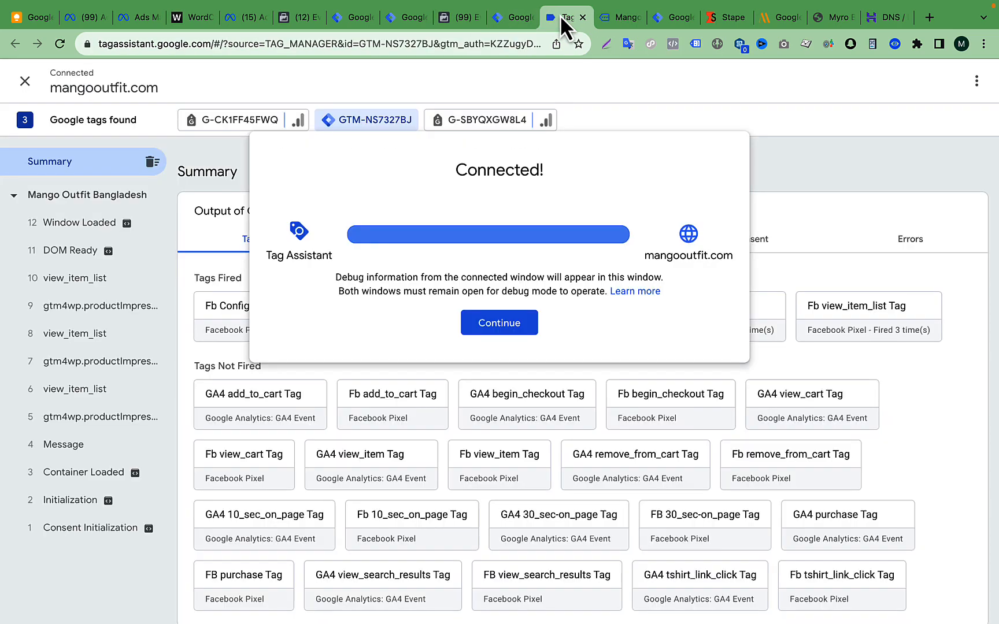
left_click(493, 329)
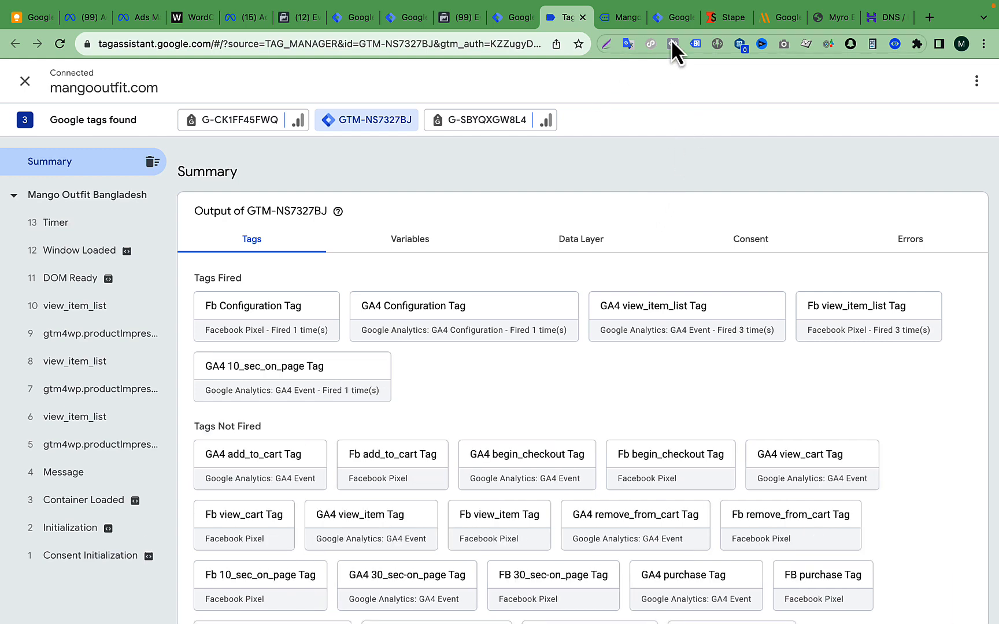
- Look at the Custom loader code on Stape's container page again and return to the Tag Assistant summary
left_click(671, 16)
left_click(728, 19)
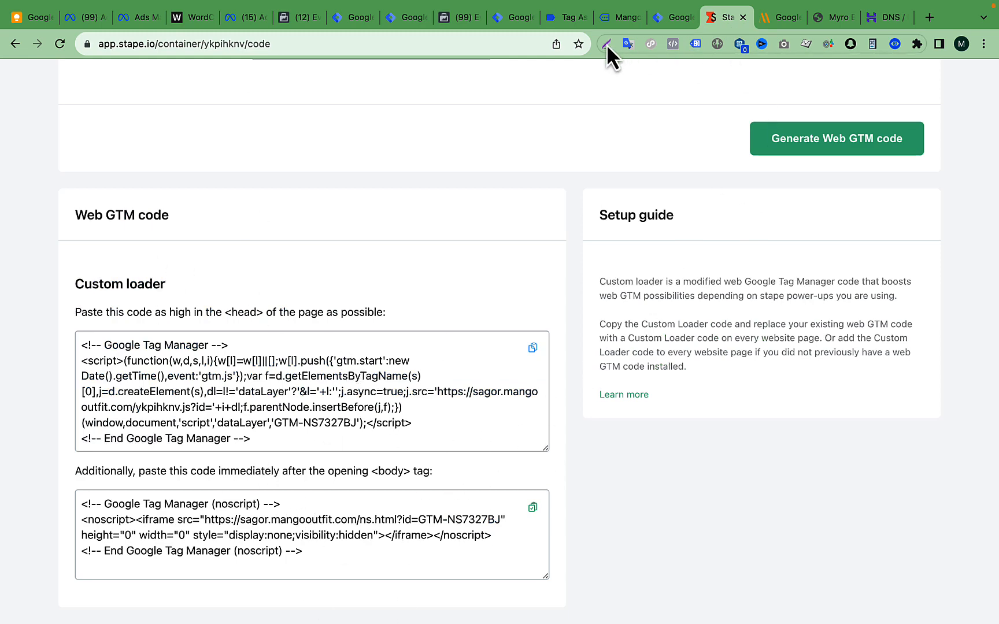
left_click(566, 18)
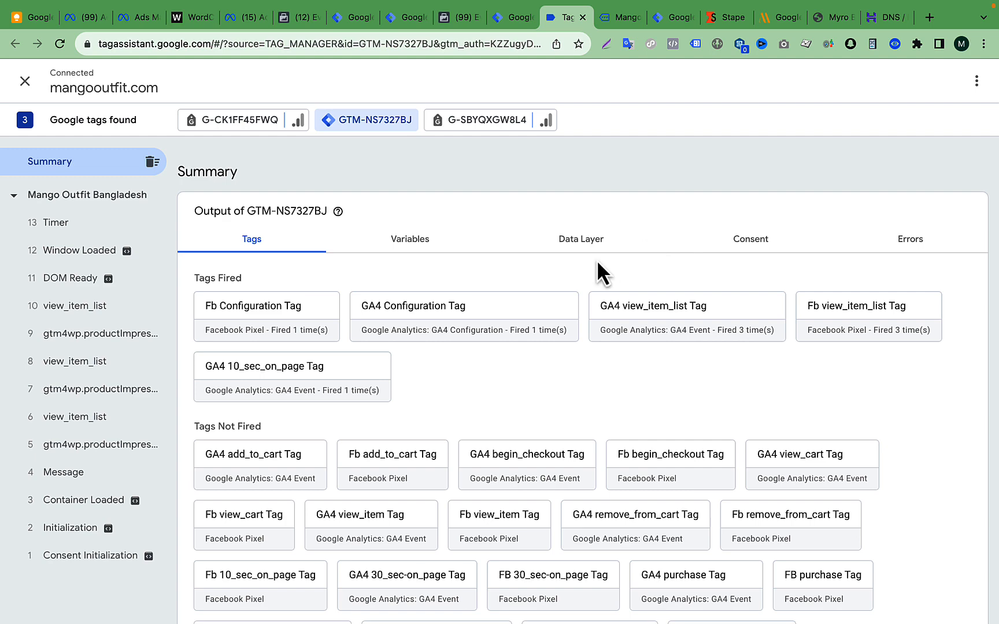
- Switch to Safari and check the privacy report for myrobd.com
left_click(775, 20)
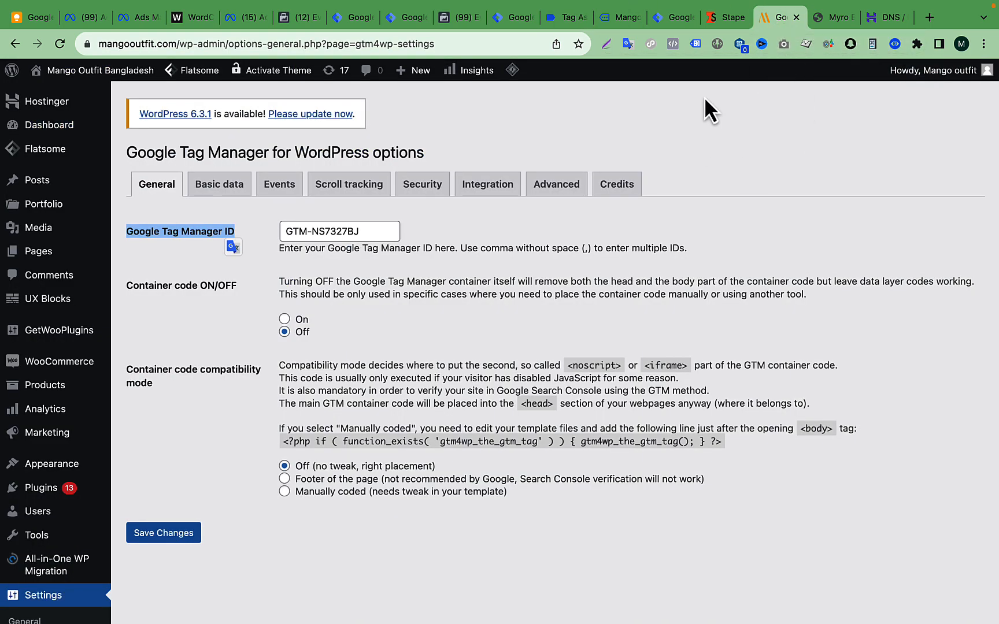
key("ctrl+Up")
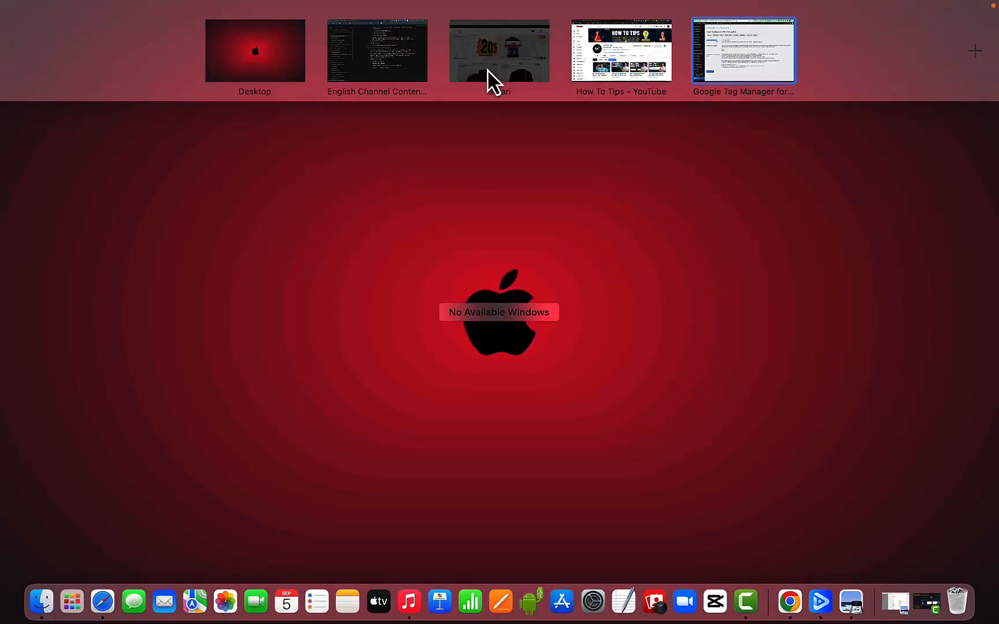
left_click(487, 81)
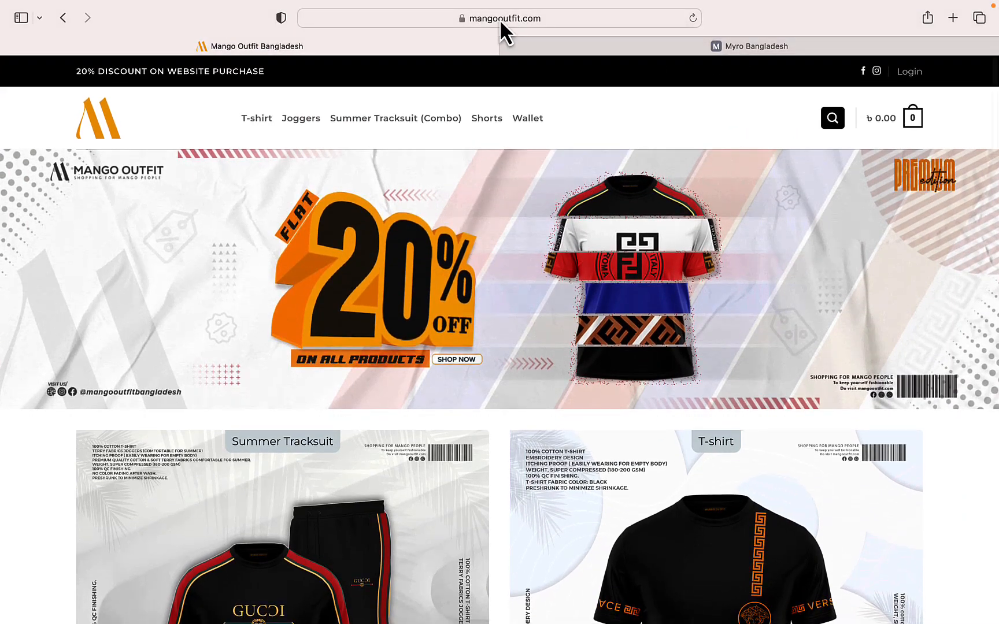
left_click(635, 42)
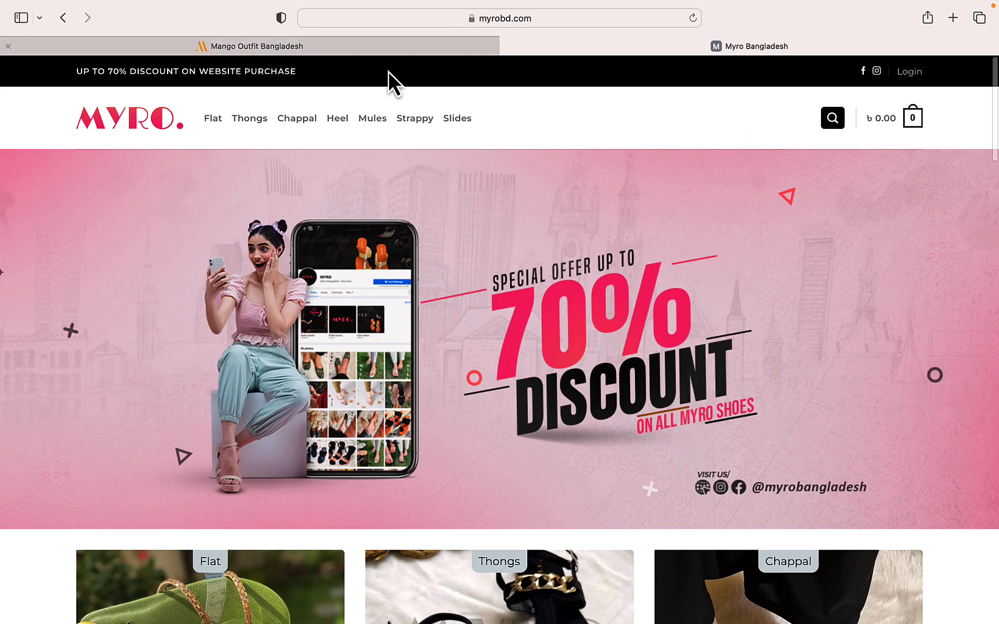
left_click(281, 18)
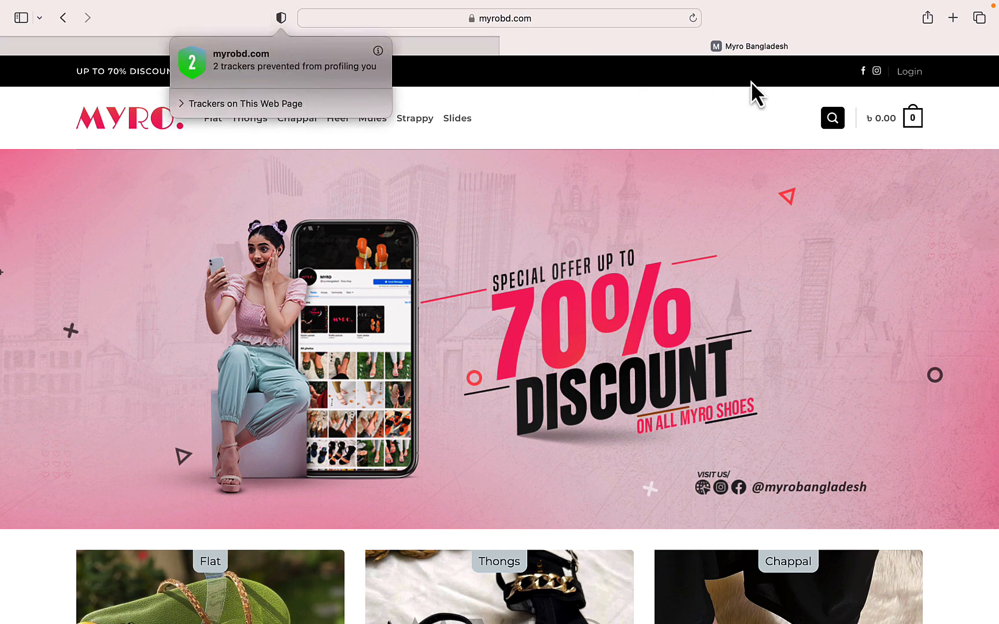
left_click(501, 18)
- Check the privacy report for mangooutfit.com, reload the page, and list the trackers on it
left_click(208, 47)
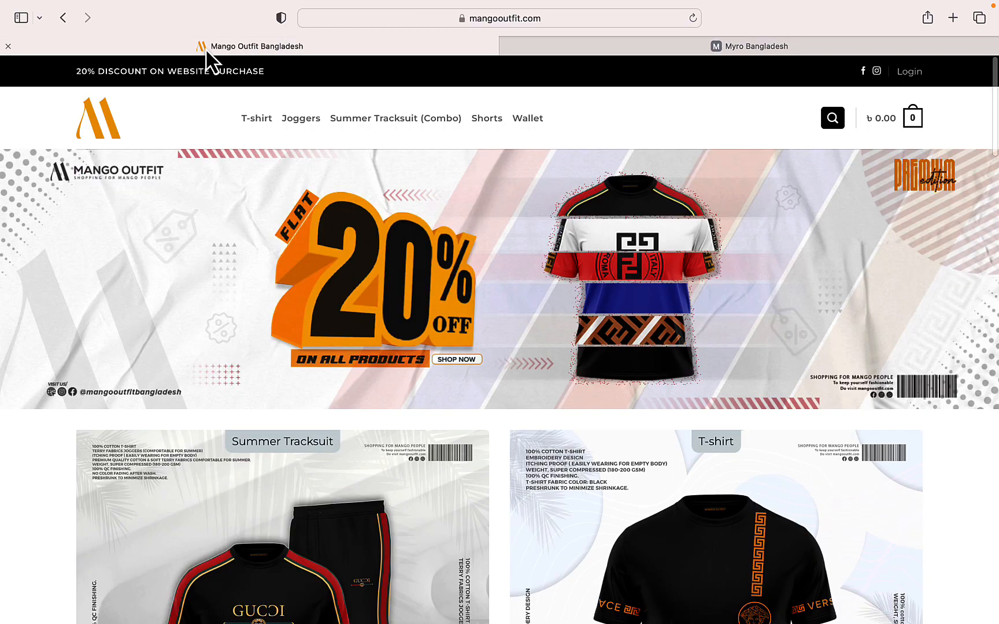
left_click(277, 23)
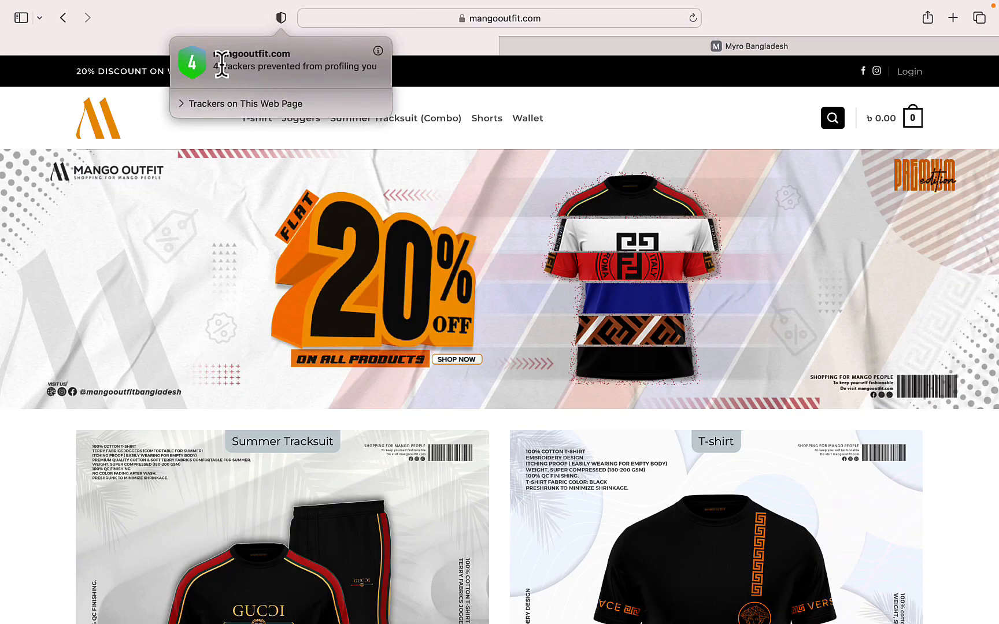
left_click(645, 79)
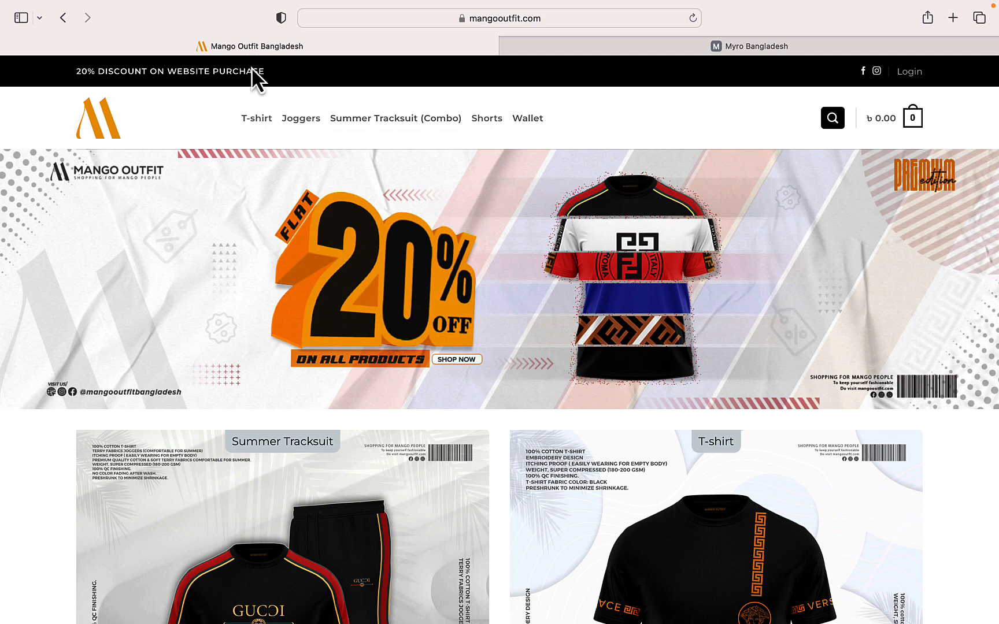
right_click(609, 136)
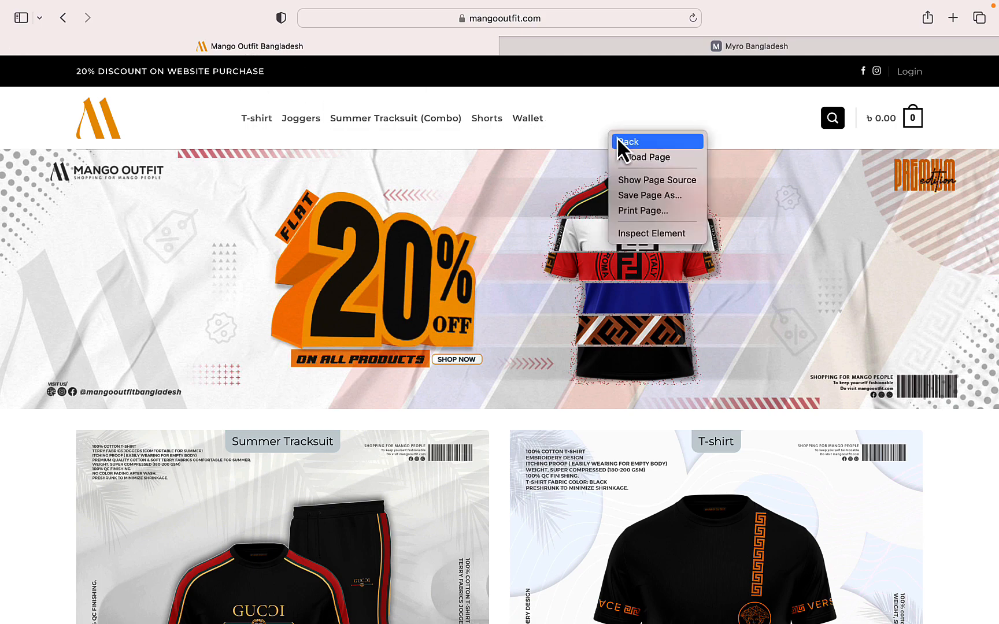
left_click(641, 157)
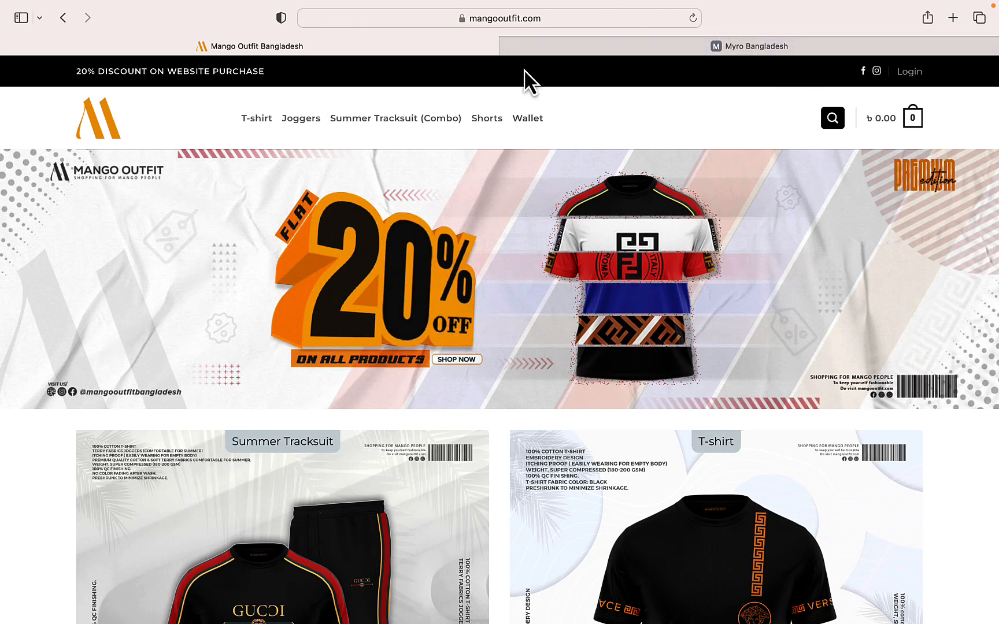
left_click(282, 18)
left_click(182, 104)
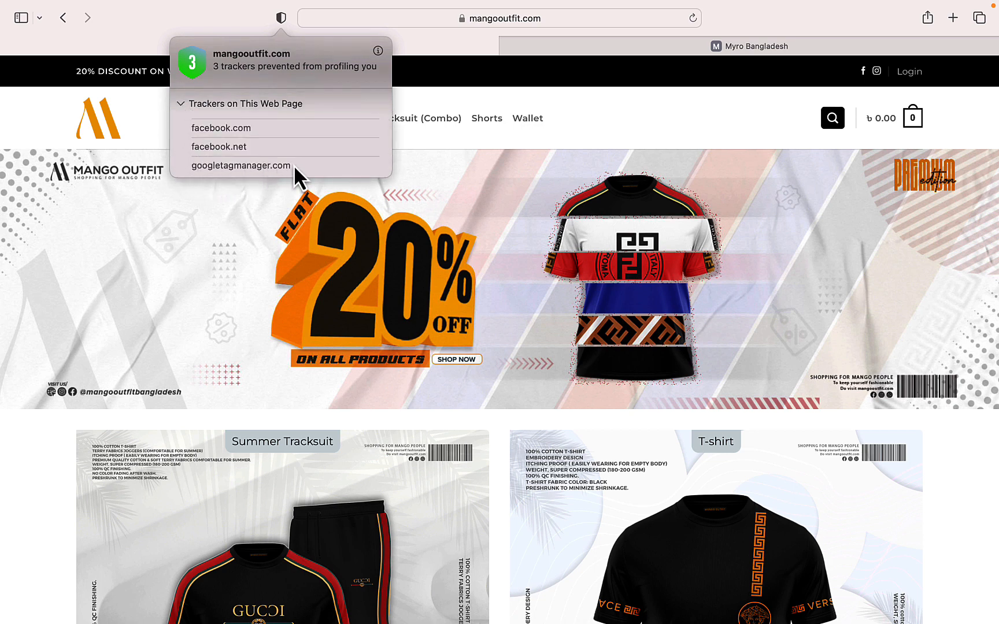
left_click(725, 103)
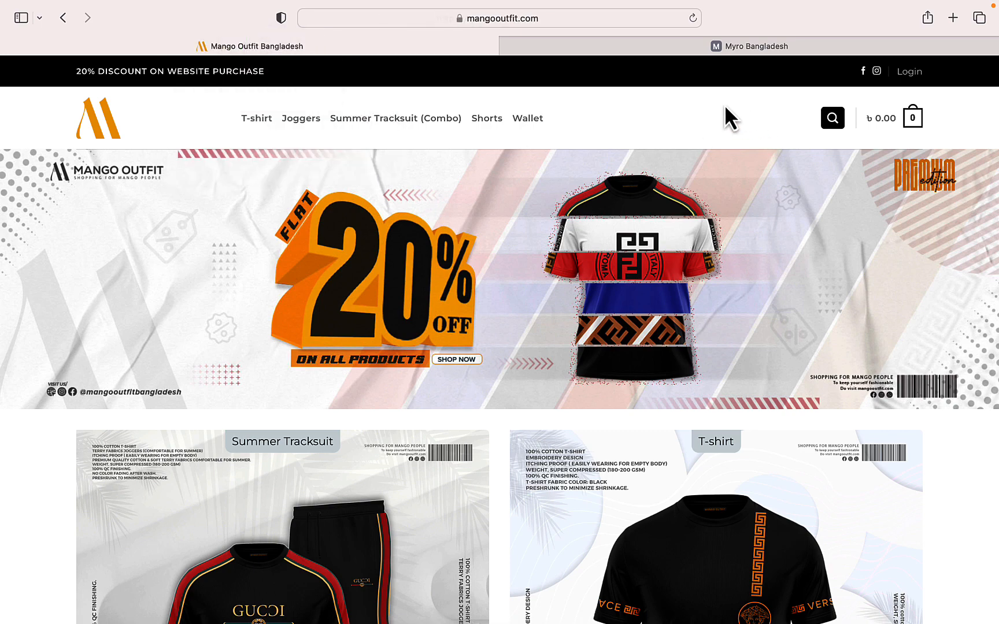
- Reload mangooutfit.com again, recheck its list of trackers, and refresh the page once more
right_click(725, 102)
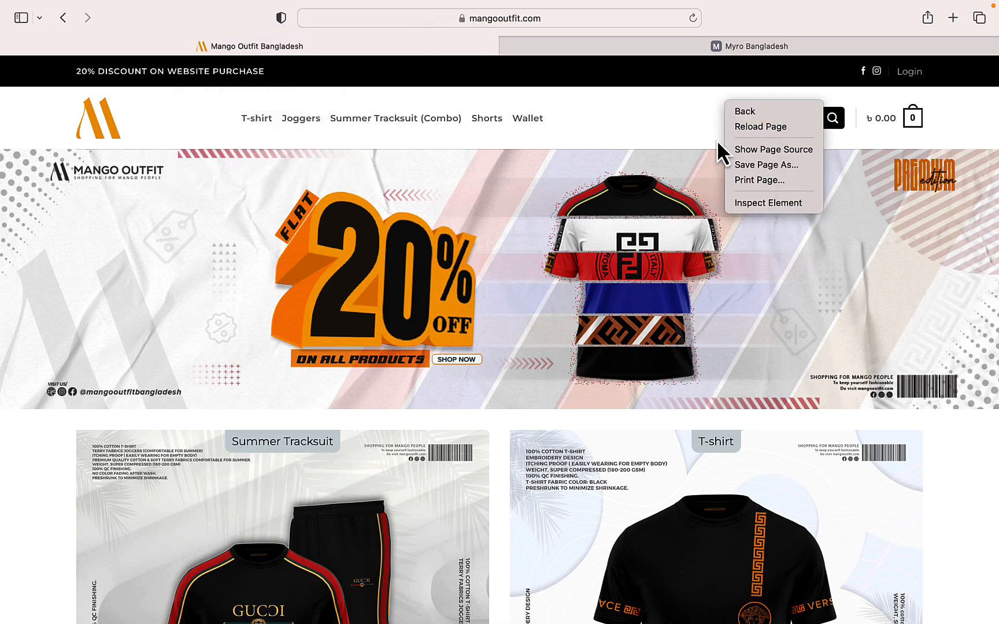
left_click(777, 127)
left_click(282, 20)
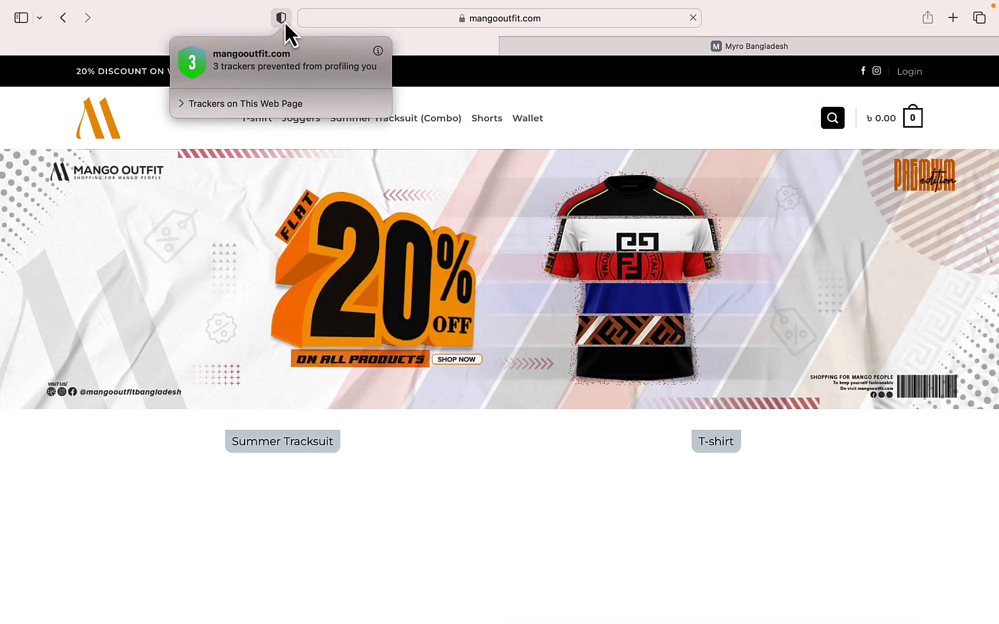
left_click(181, 105)
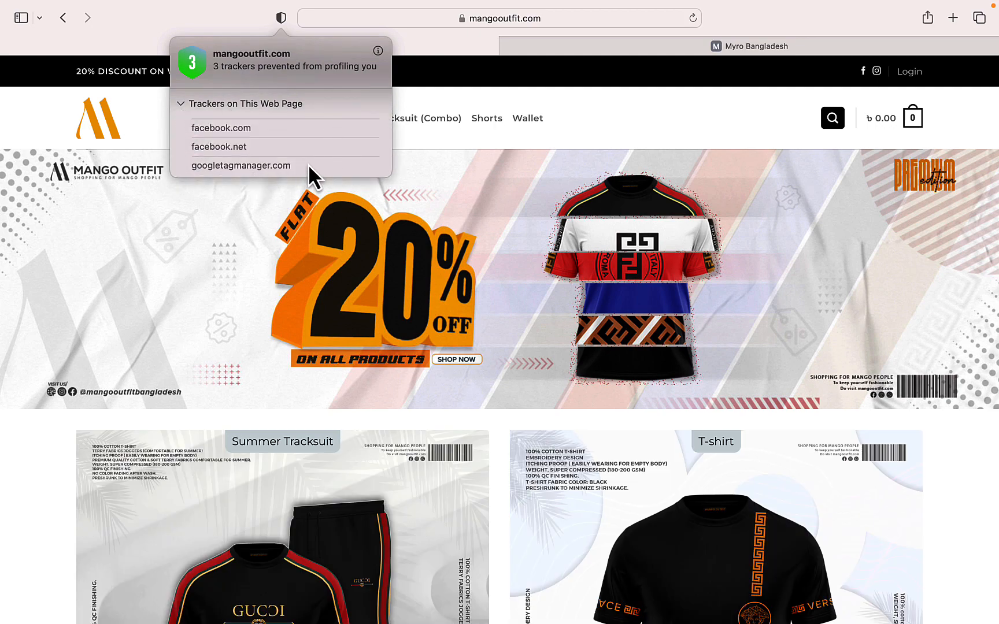
right_click(610, 94)
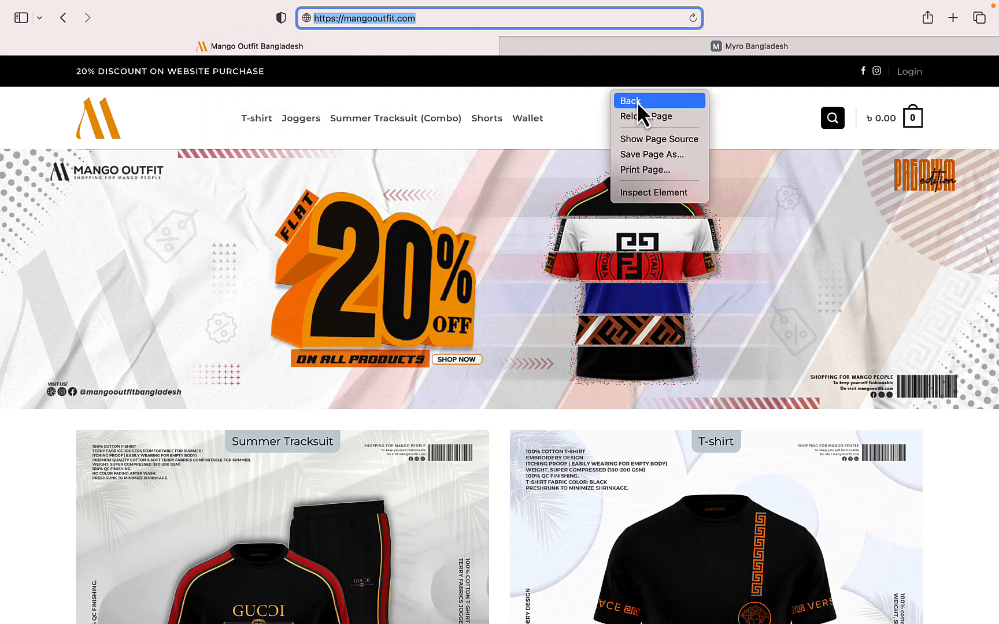
left_click(647, 116)
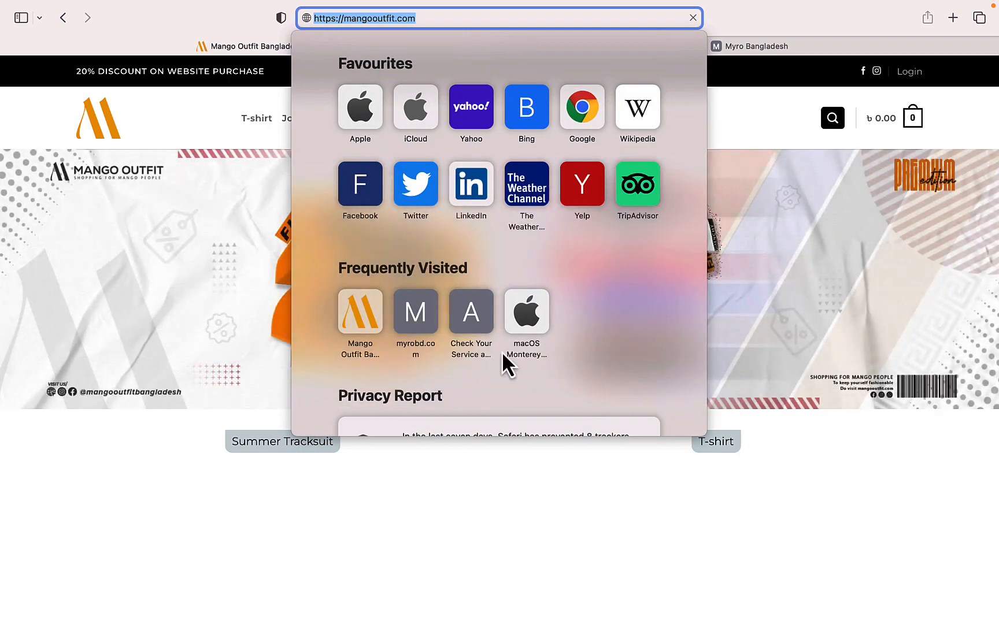
left_click(761, 115)
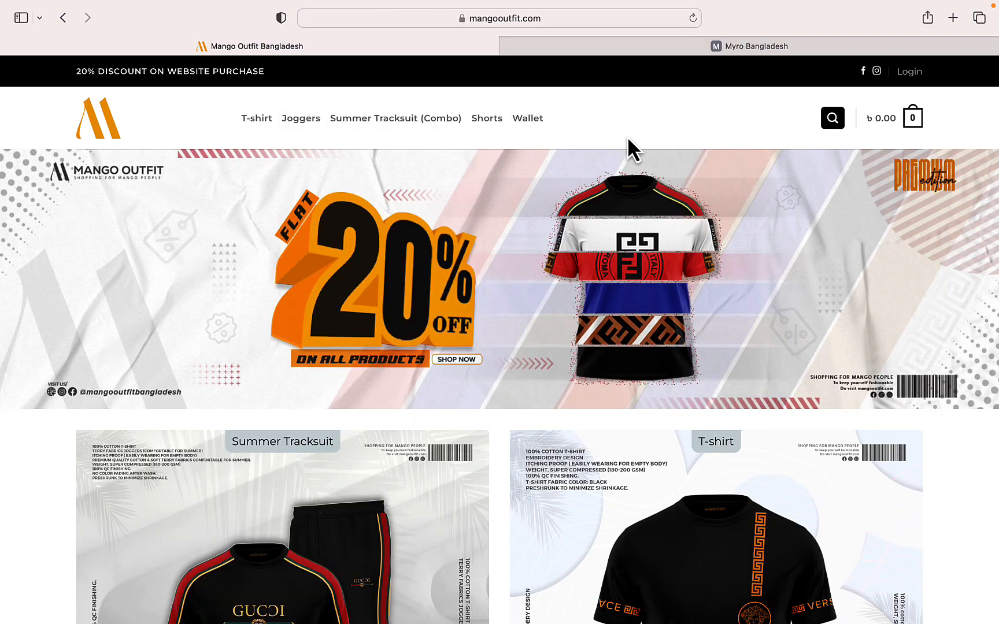
- Switch to the English Channel Content Idea notes in Dynalist and review the custom subdomain and custom loader benefits
key("ctrl+Up")
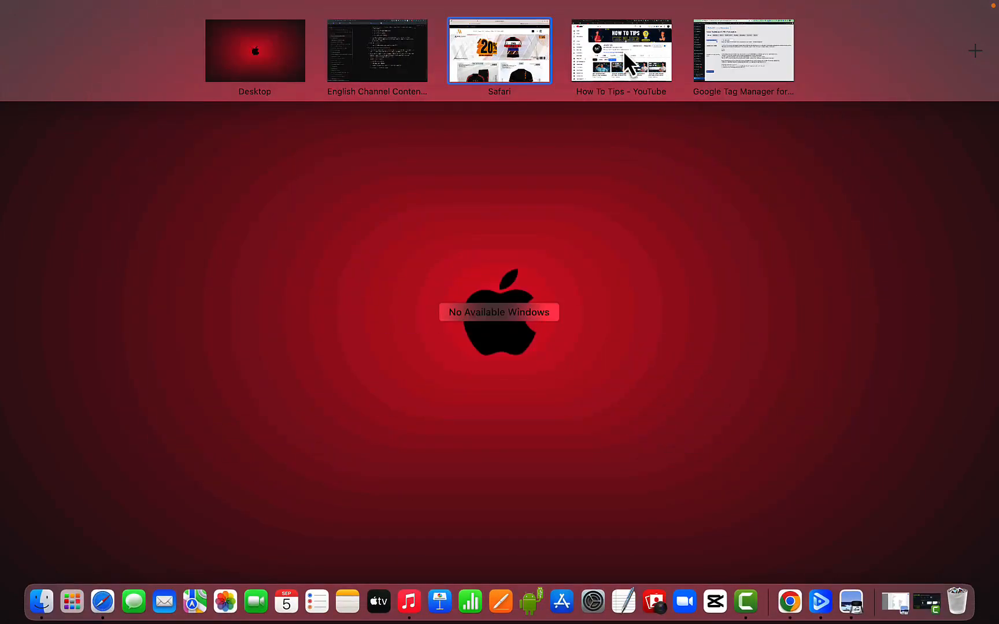
left_click(504, 59)
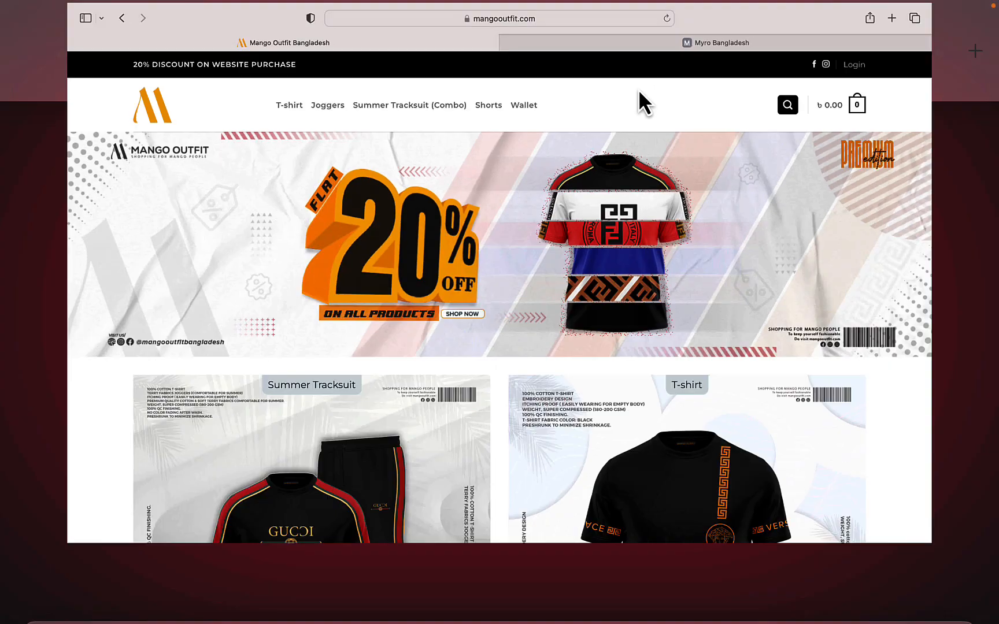
key("ctrl+Up")
left_click(754, 73)
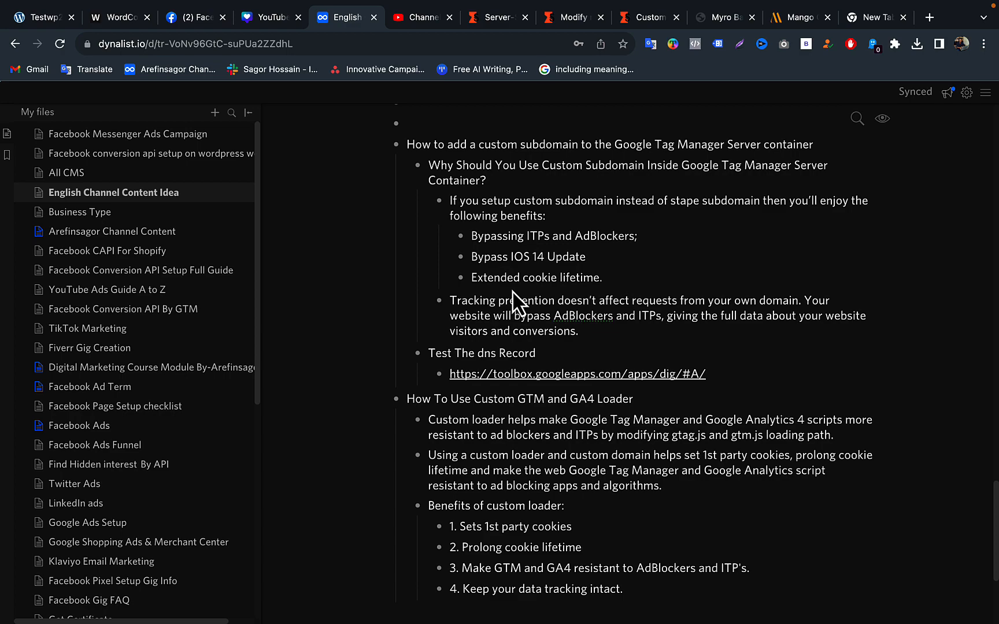
- Return to the Mangooutfit container page on Stape and examine its Tagging Server URLs under Domains
key("ctrl+Up")
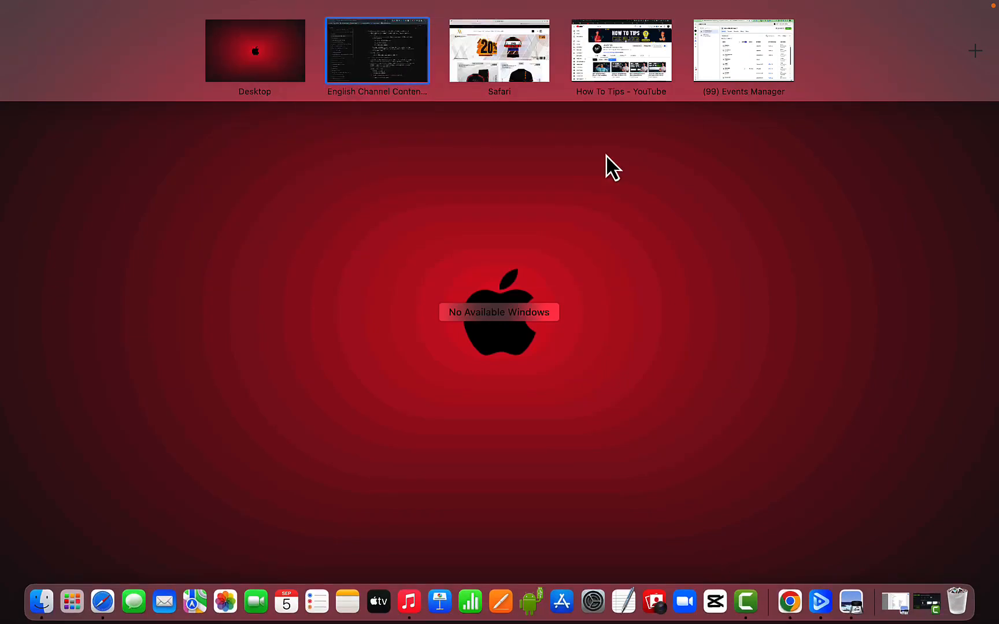
left_click(724, 69)
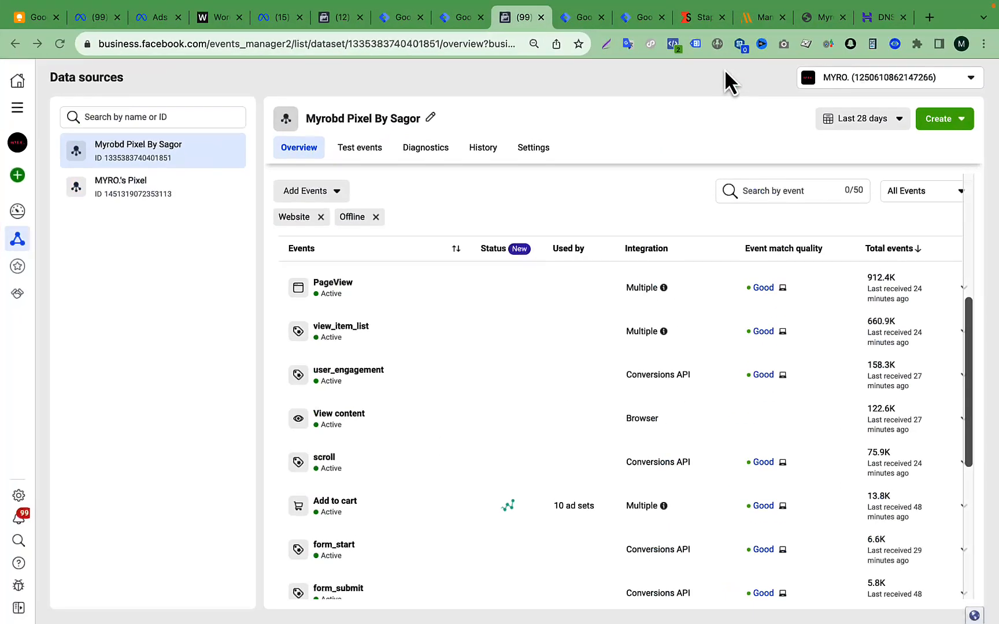
left_click(703, 17)
scroll(501, 365, "down", 1)
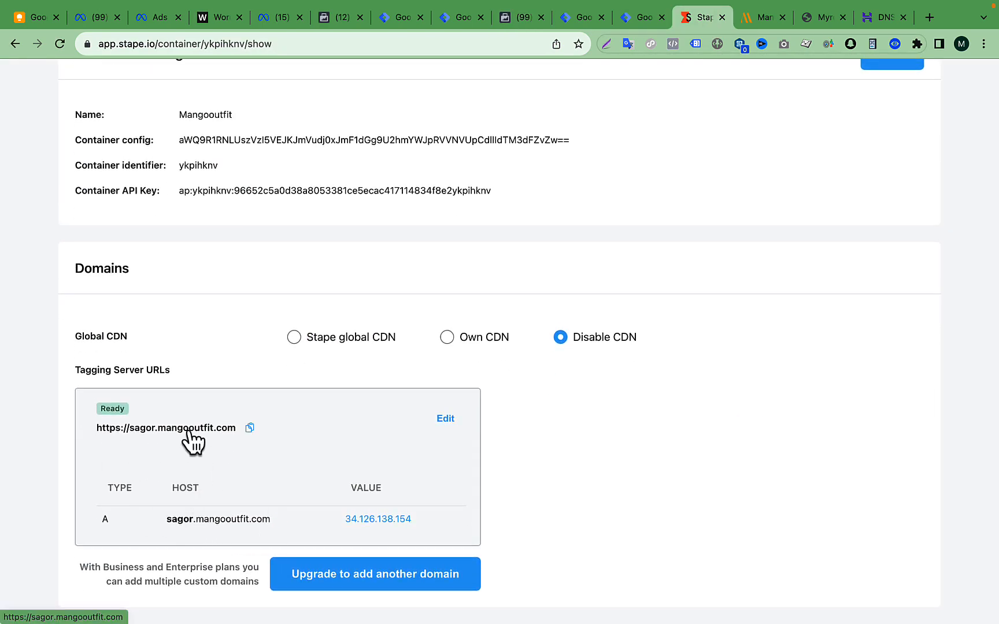
scroll(506, 312, "up", 10)
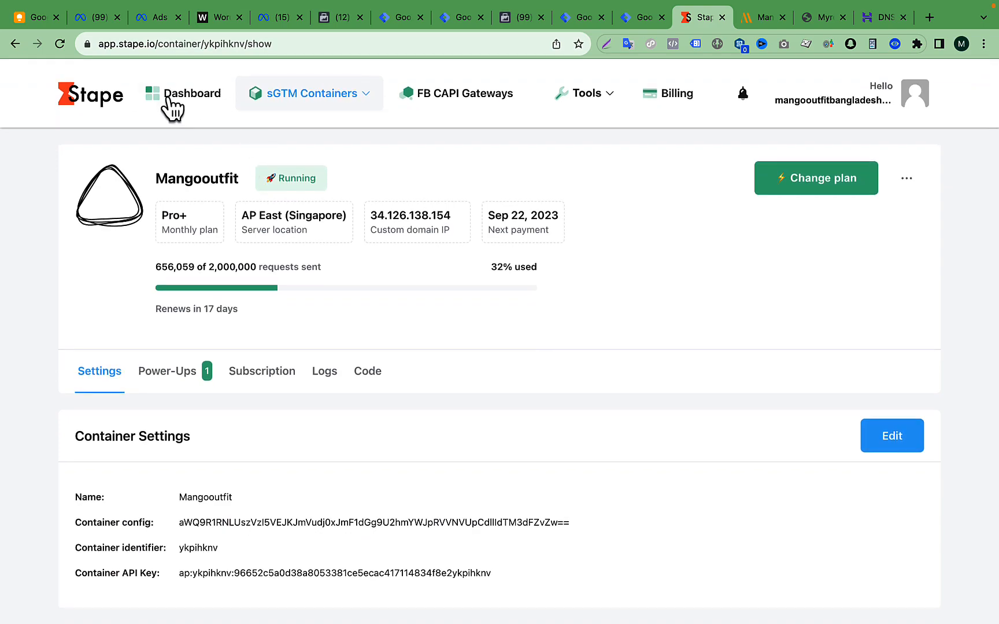
- Go to the Stape dashboard, open the Mangooutfit container from there, and look through its settings
left_click(169, 102)
scroll(391, 249, "down", 10)
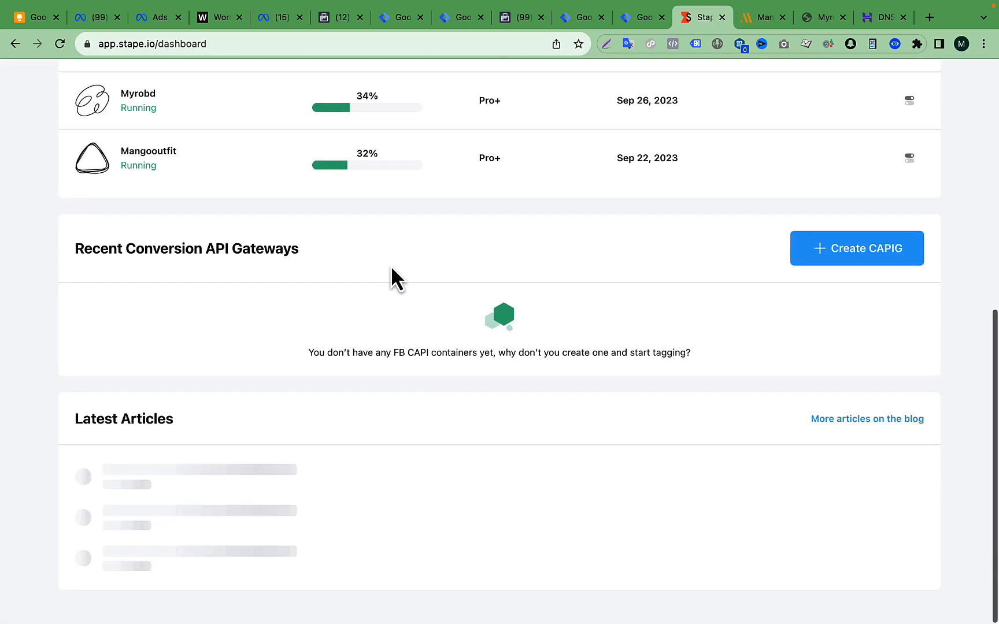
left_click(241, 212)
scroll(617, 256, "up", 6)
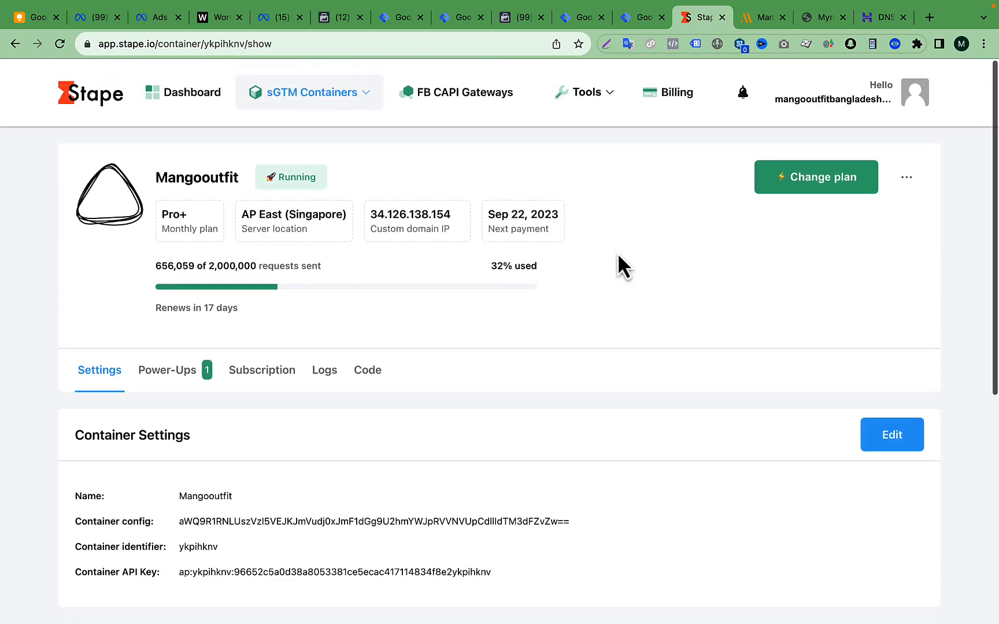
scroll(617, 256, "down", 4)
scroll(618, 255, "up", 1)
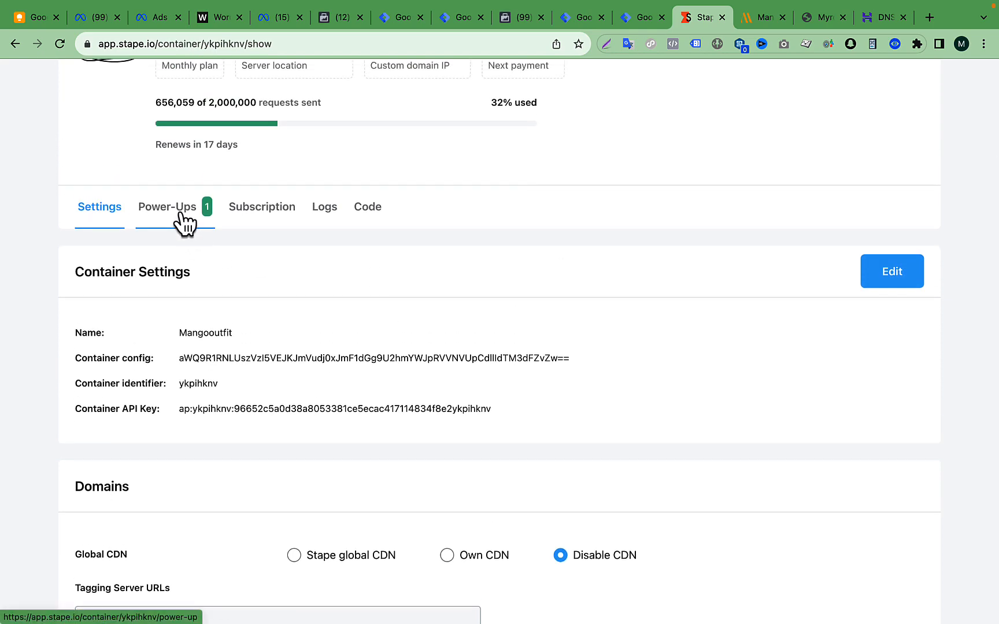
- Open the Custom loader configuration from the container's Power-Ups and review the Web GTM code settings
left_click(181, 216)
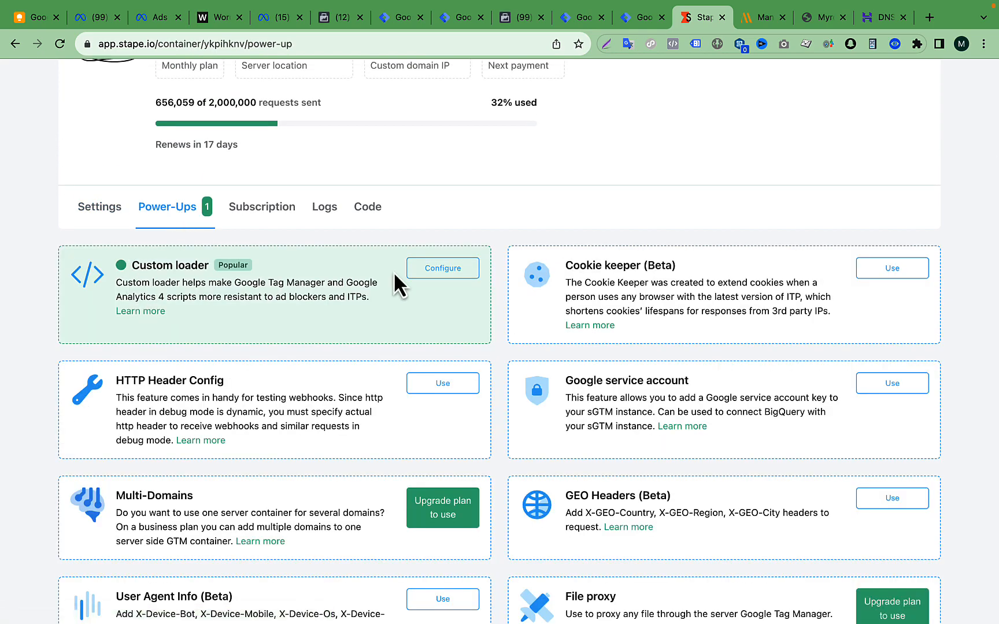
left_click(426, 273)
scroll(426, 271, "up", 4)
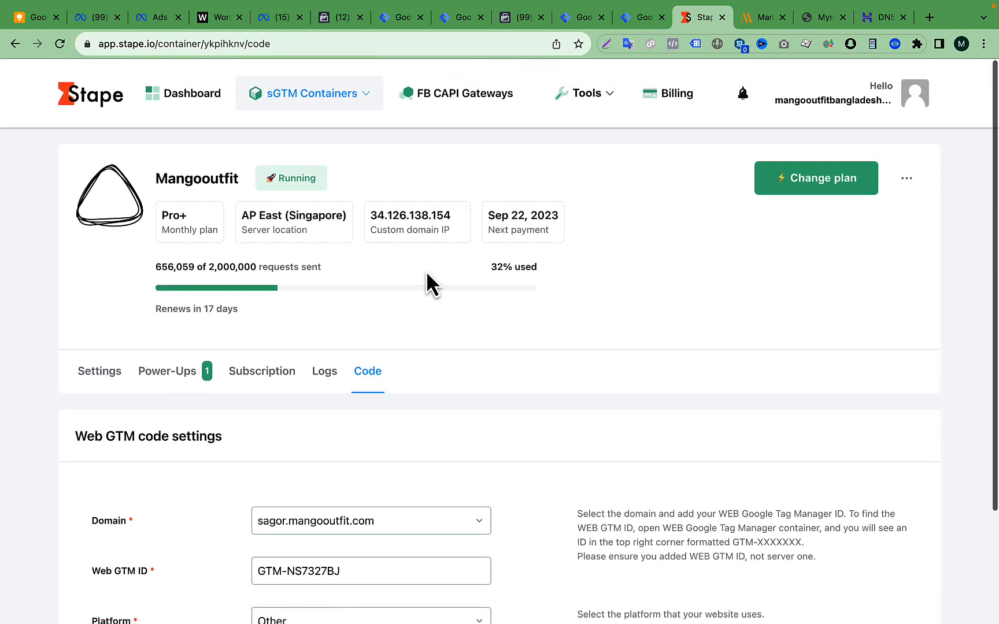
scroll(453, 449, "down", 4)
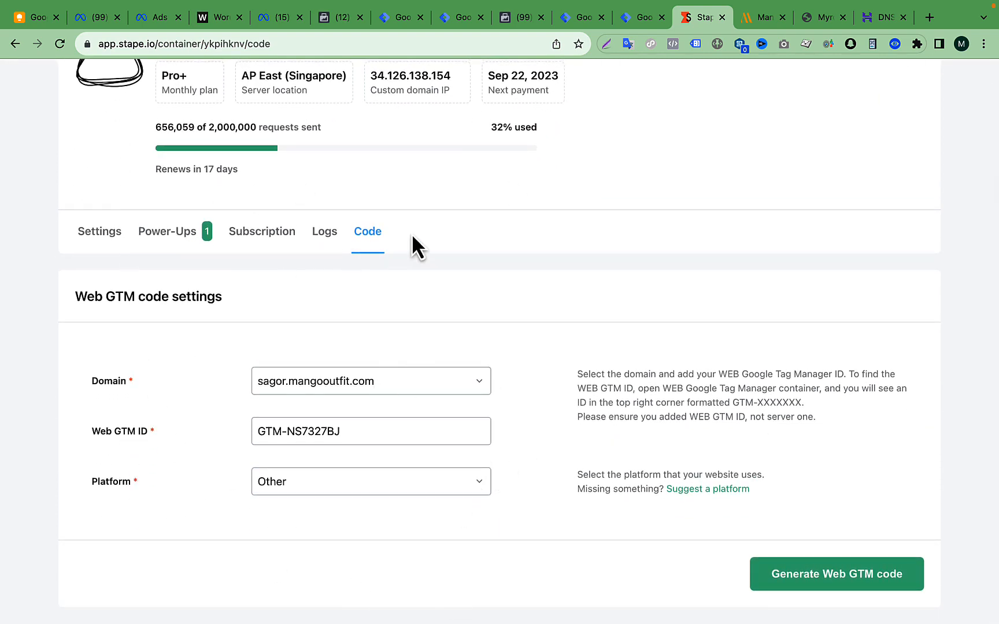
- View the Mangooutfit-Web installation code and the Mangooutfit-Server workspace in Tag Manager, and return to the Stape container
left_click(580, 19)
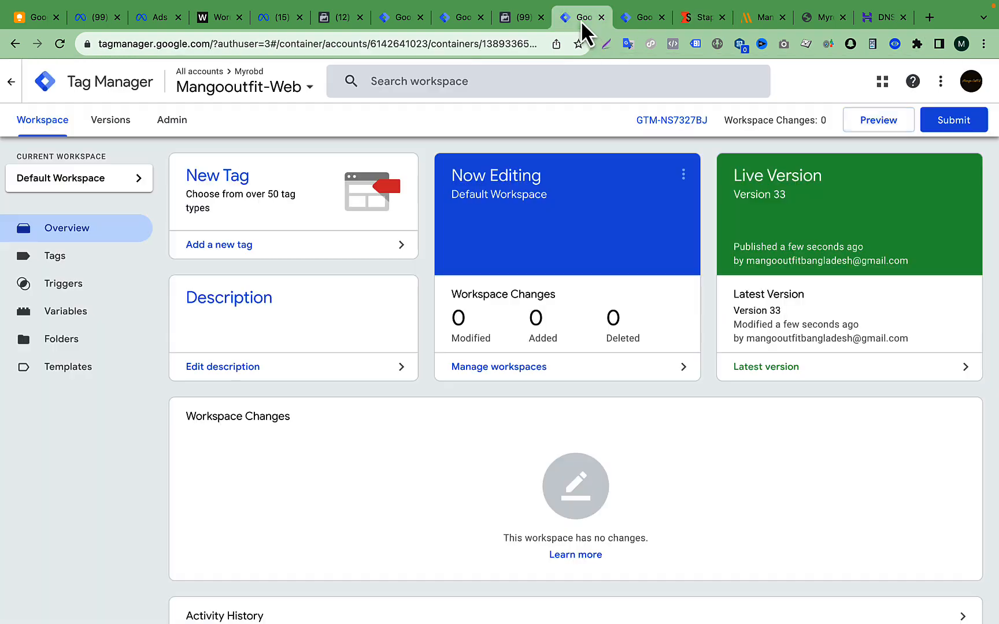
left_click(668, 121)
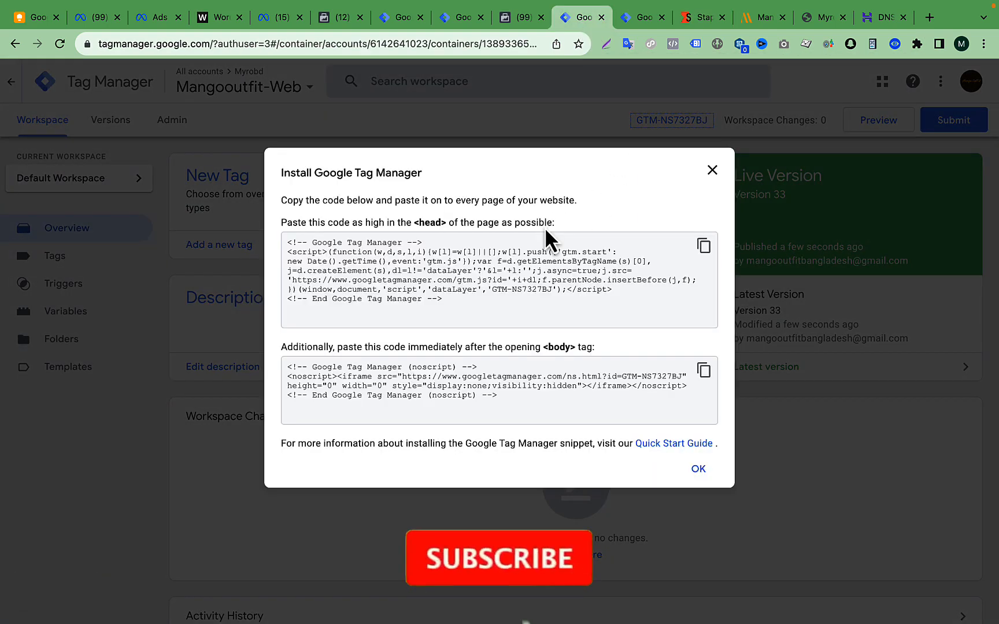
left_click(642, 18)
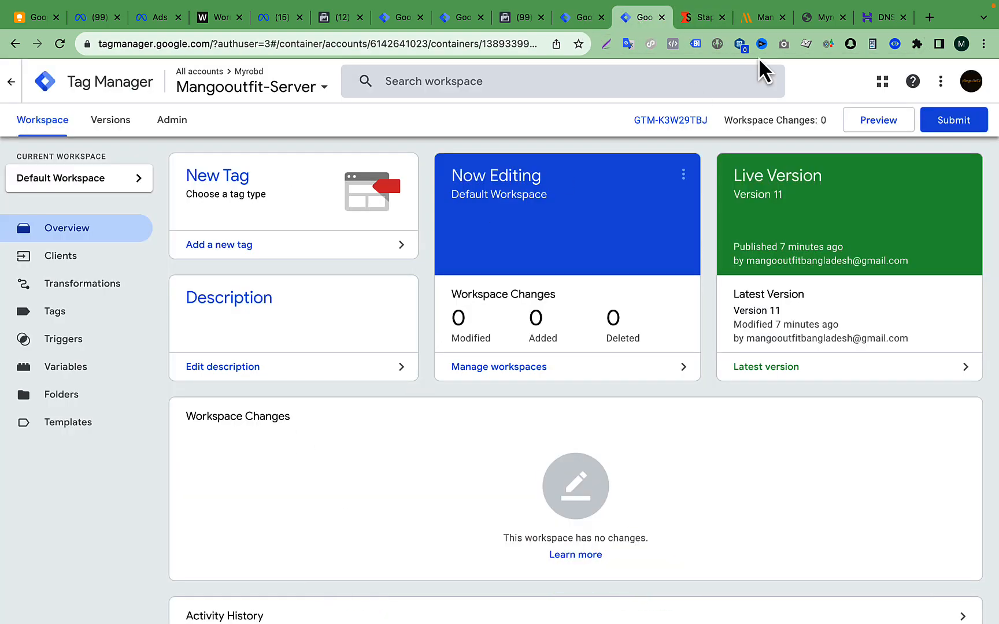
left_click(704, 18)
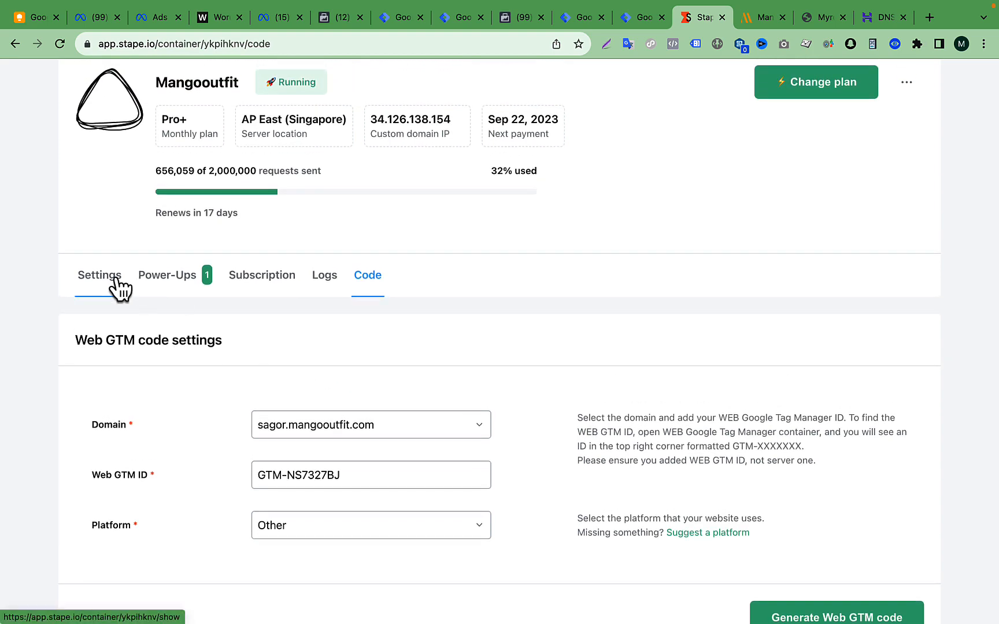
- Review the Tagging Server URLs in the Mangooutfit container's settings against mangooutfit.com's DNS records in Hostinger, and return to Stape
left_click(115, 279)
scroll(254, 508, "down", 4)
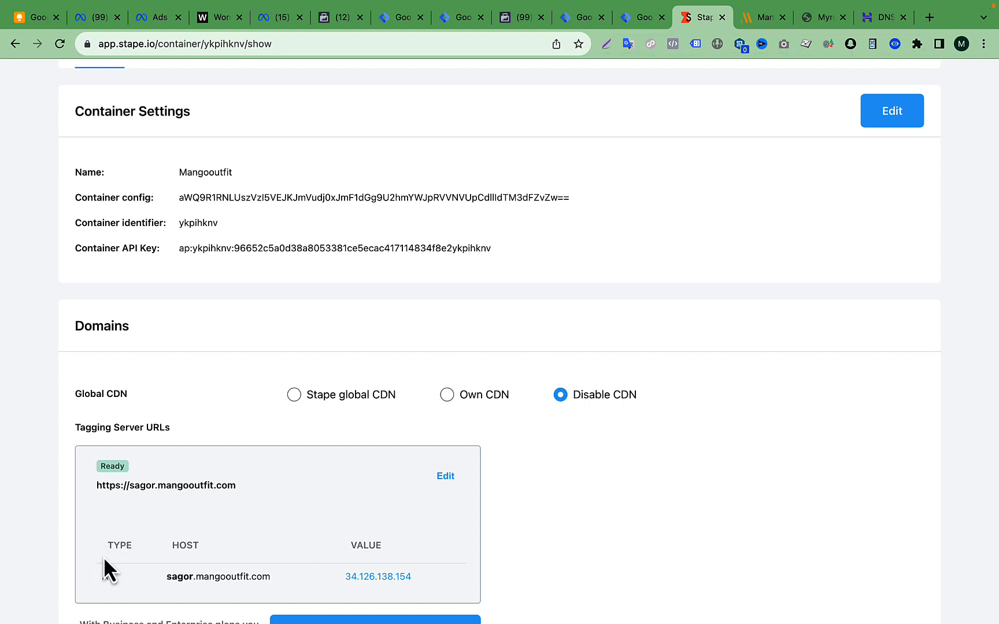
left_click(878, 19)
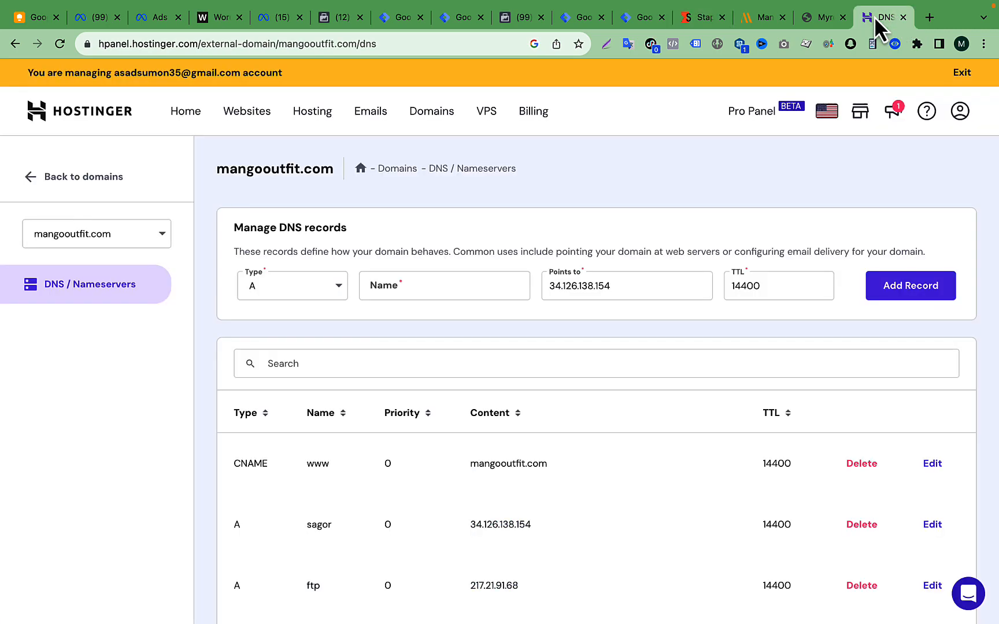
left_click(701, 17)
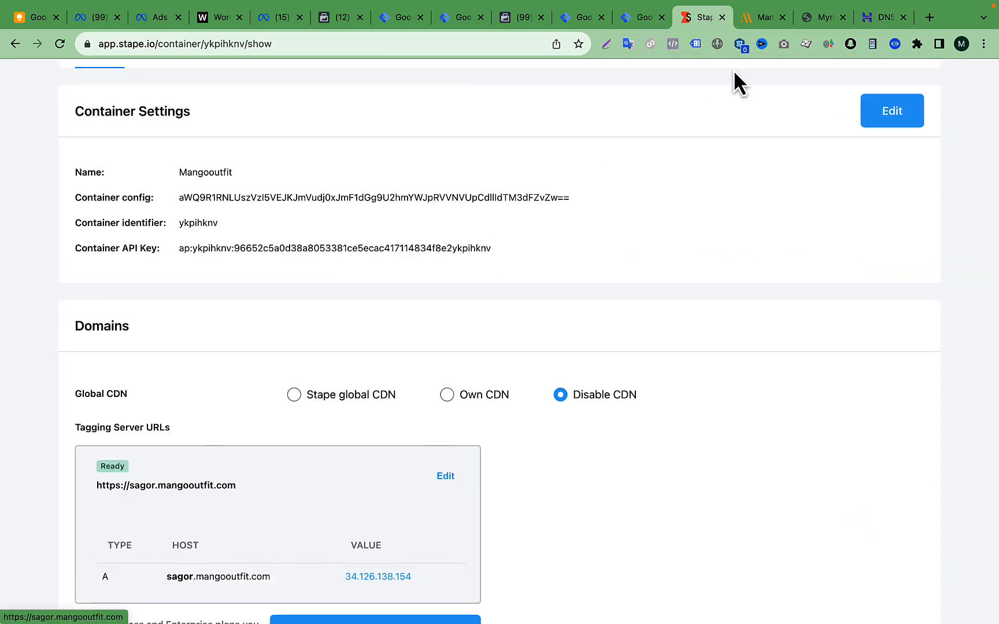
left_click(642, 19)
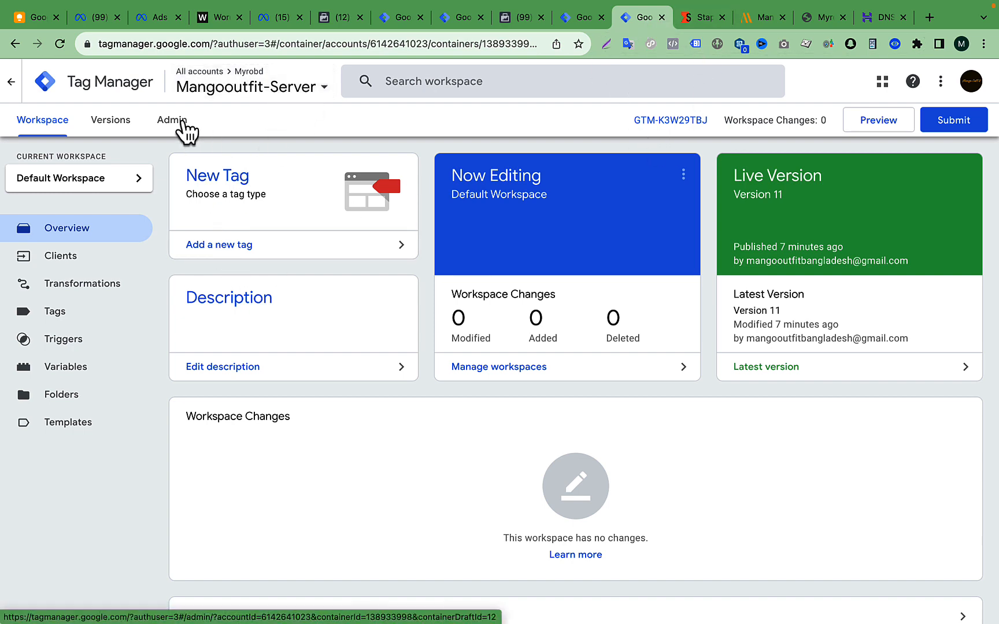
left_click(578, 20)
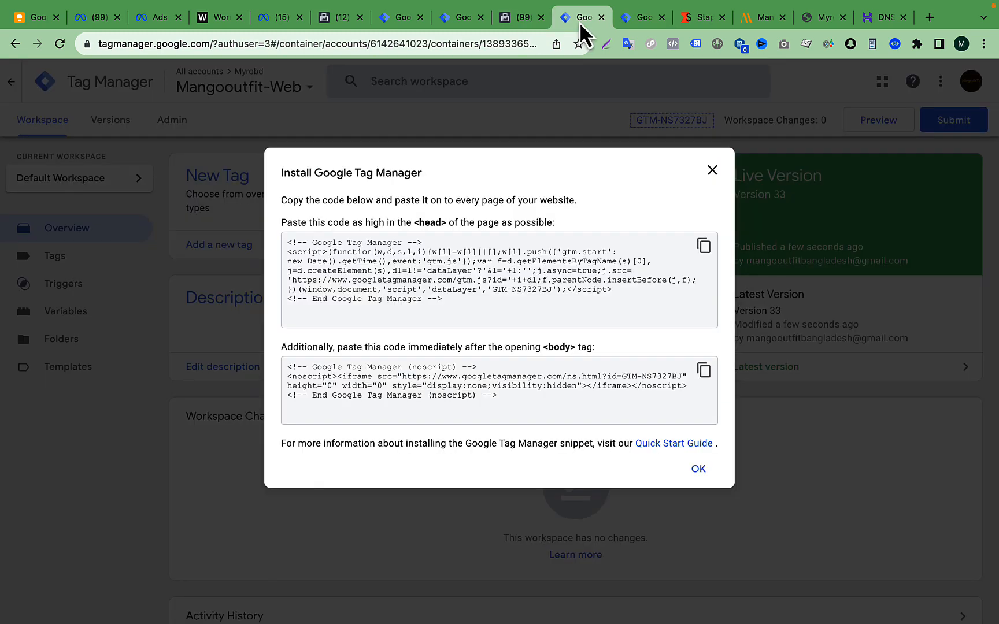
left_click(713, 171)
left_click(78, 264)
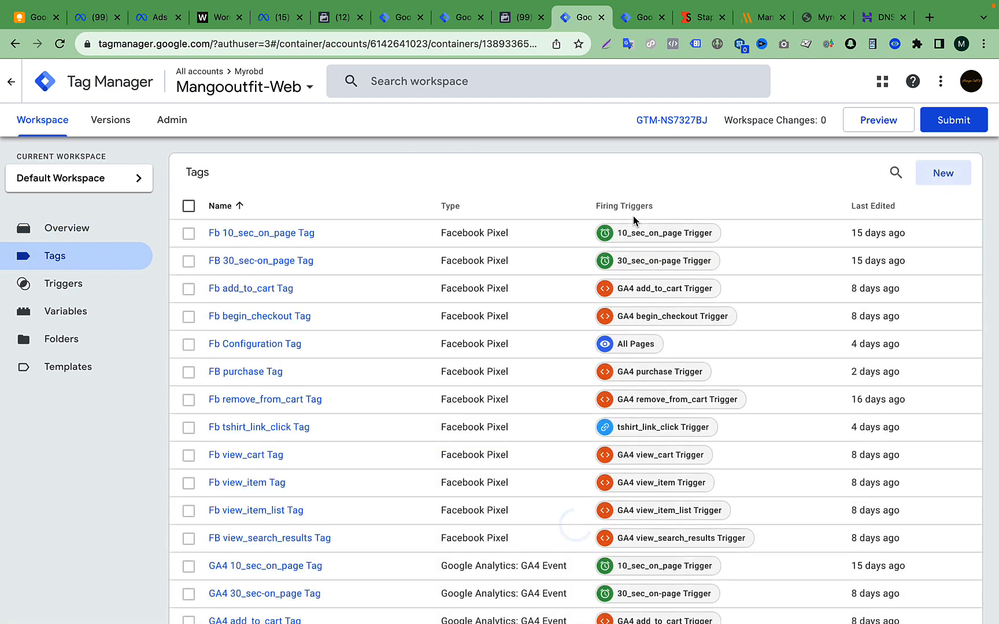
scroll(430, 415, "down", 4)
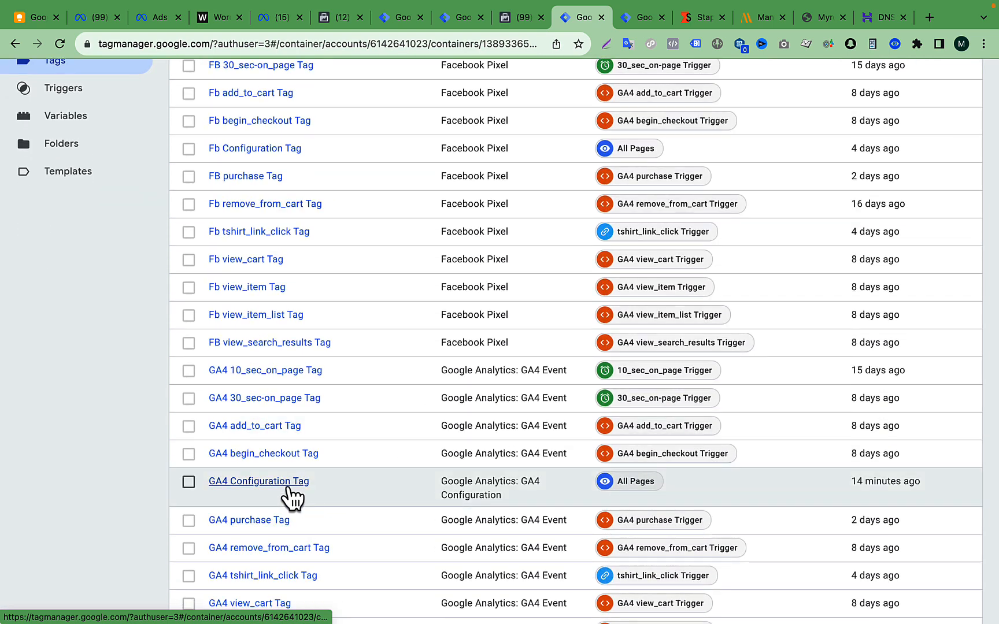
left_click(283, 483)
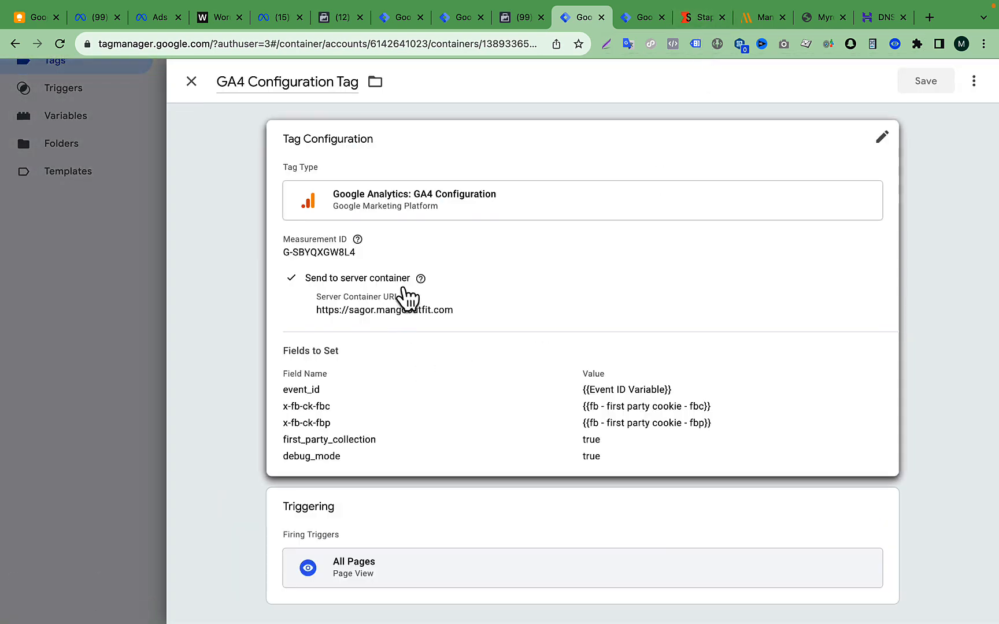